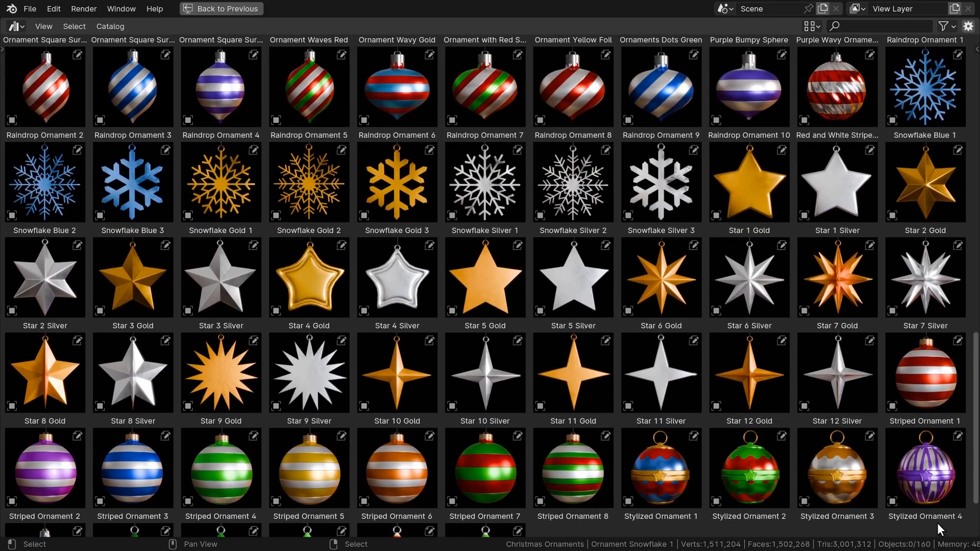
# Step: Place the Ornament Candy Cane Wavy and the green wavy ornament from the asset library onto the wooden table
pyautogui.scroll(10, 937, 523)
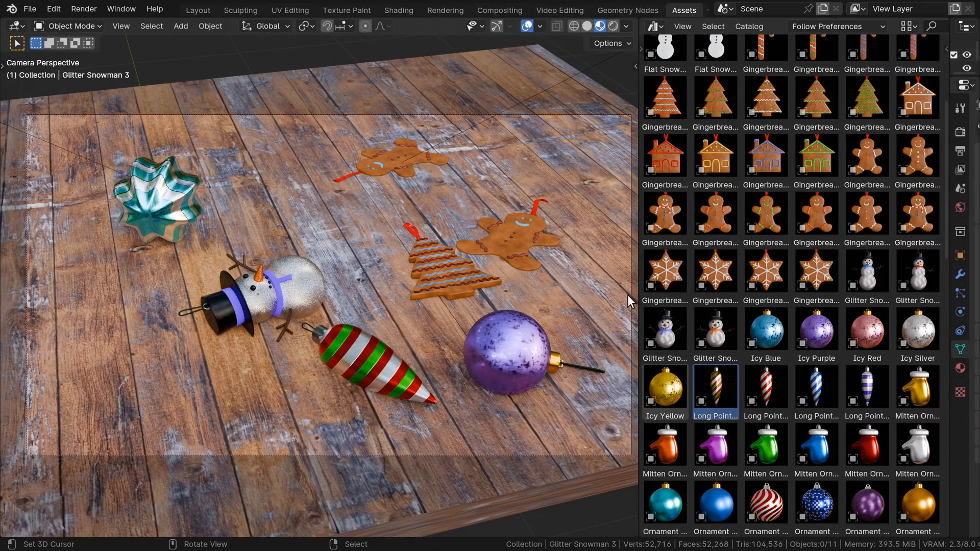
pyautogui.moveTo(765, 393); pyautogui.dragTo(179, 386)
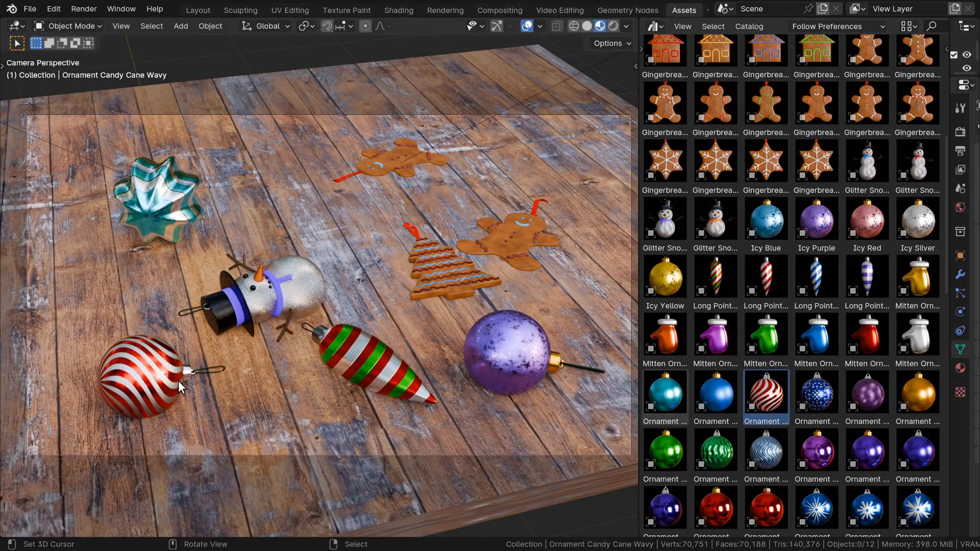
pyautogui.moveTo(716, 451); pyautogui.dragTo(558, 158)
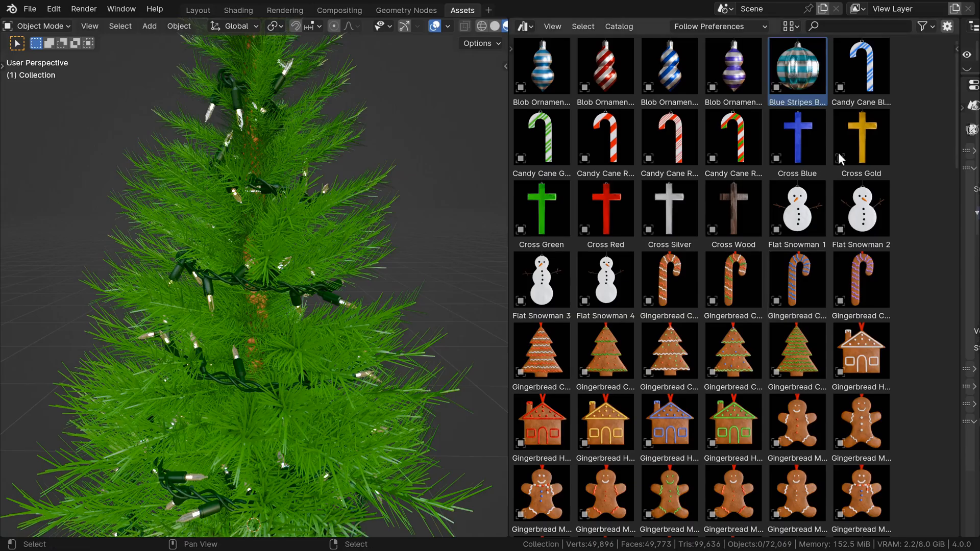
# Step: Add the Candy Cane Green and Flat Snowman 4 ornaments to the Christmas tree, clearing the snowman's rotation and repositioning it
pyautogui.moveTo(541, 137); pyautogui.dragTo(242, 214)
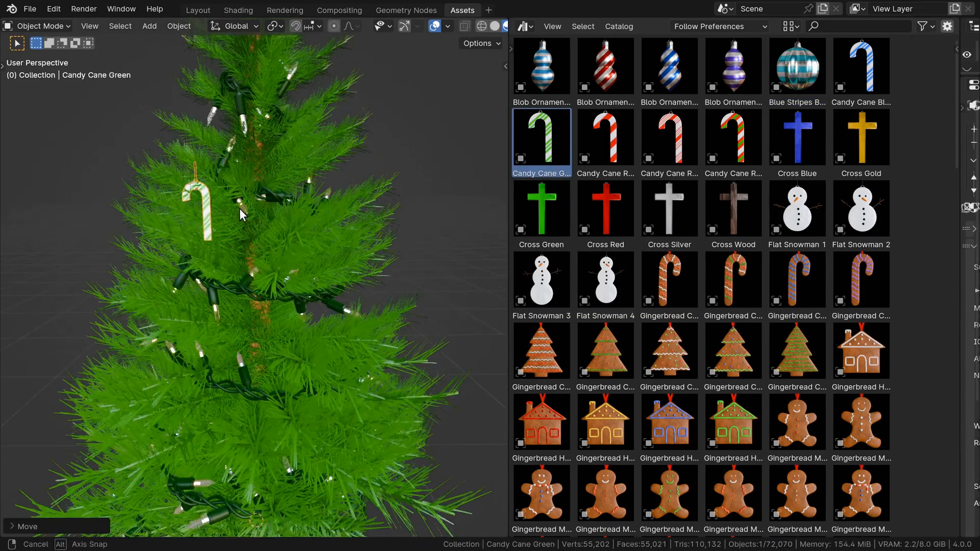
pyautogui.moveTo(242, 215); pyautogui.dragTo(233, 233, button='middle')
pyautogui.moveTo(606, 280); pyautogui.dragTo(291, 357)
pyautogui.hotkey('alt', 'r')
pyautogui.press('g')
pyautogui.click(302, 317)
pyautogui.moveTo(301, 317); pyautogui.dragTo(332, 271, button='middle')
pyautogui.press('r')
# Step: Add a gingerbread man ornament to the tree and move it along the Y axis
pyautogui.moveTo(606, 493); pyautogui.dragTo(327, 360)
pyautogui.press('g')
pyautogui.press('y')
pyautogui.press('y')
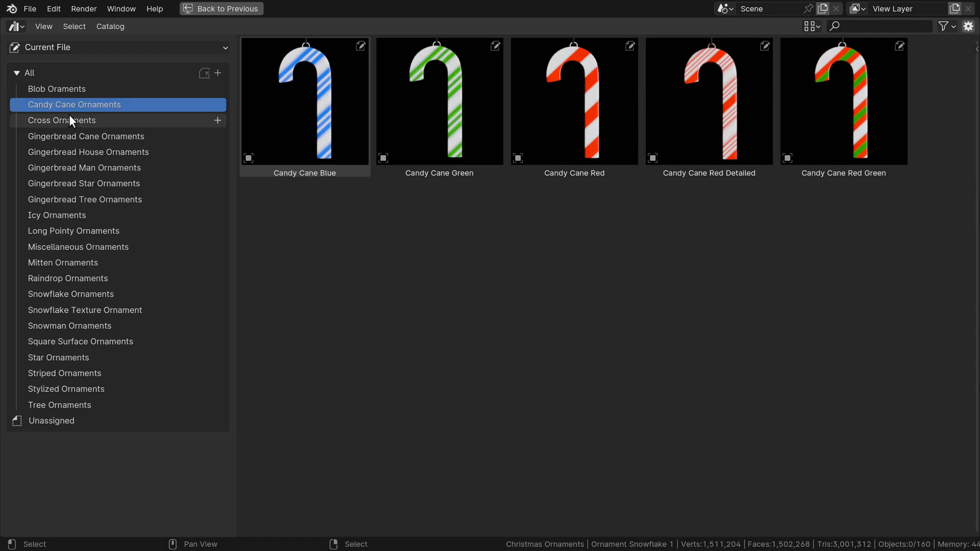
# Step: Look through the ornament catalogs from Cross Ornaments to Miscellaneous Ornaments and examine the ornaments in the rendered scenes
pyautogui.click(70, 119)
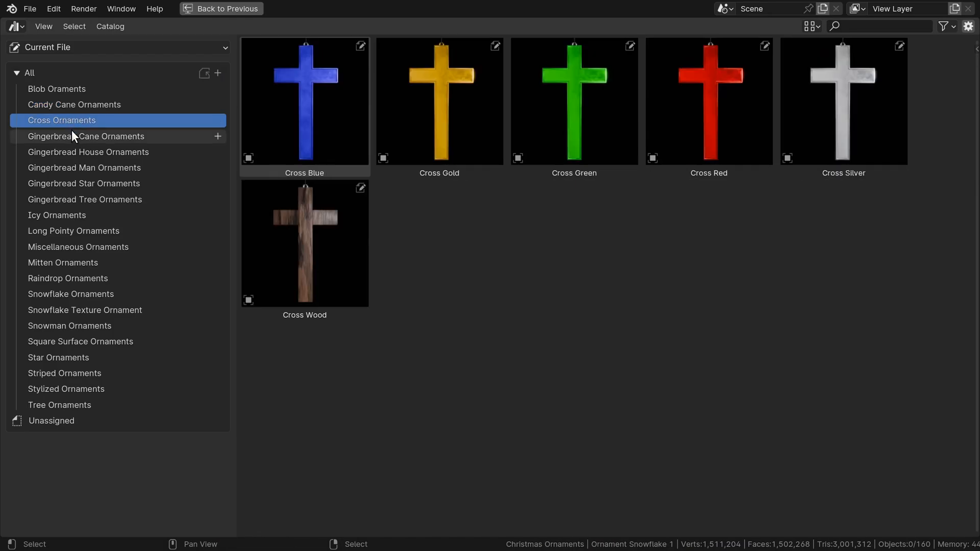
pyautogui.click(71, 136)
pyautogui.click(72, 153)
pyautogui.click(74, 168)
pyautogui.click(72, 183)
pyautogui.click(69, 199)
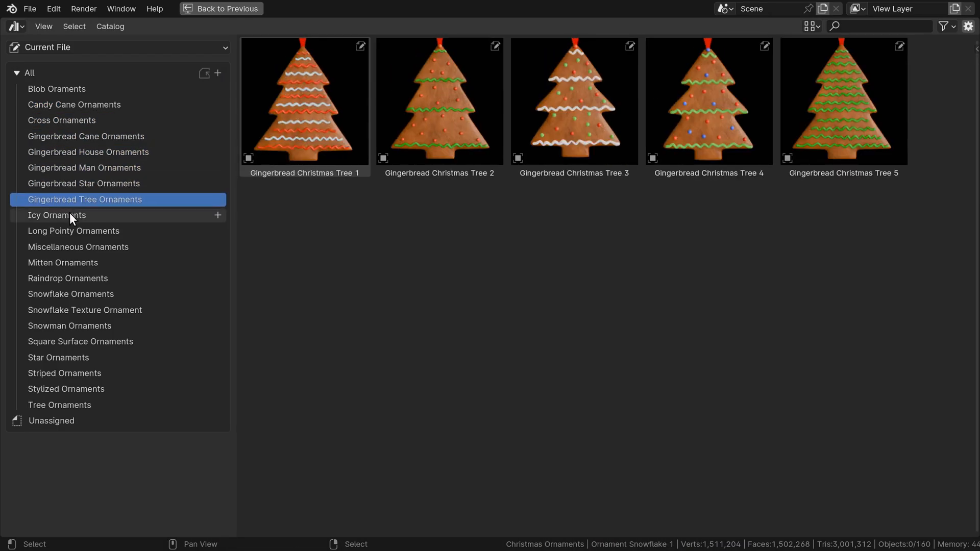
pyautogui.click(70, 215)
pyautogui.click(72, 231)
pyautogui.click(72, 247)
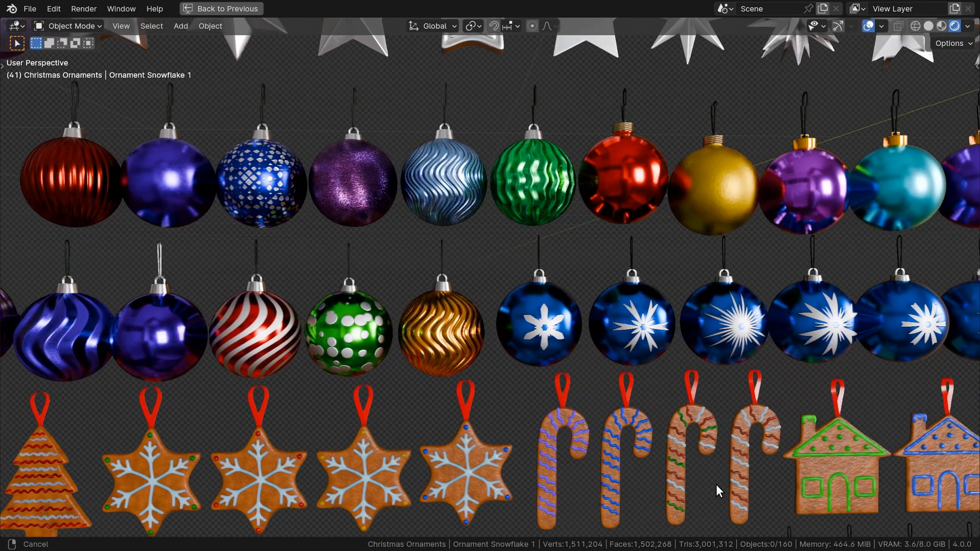
pyautogui.keyDown('shift'); pyautogui.moveTo(716, 485); pyautogui.dragTo(602, 483, button='middle'); pyautogui.keyUp('shift')
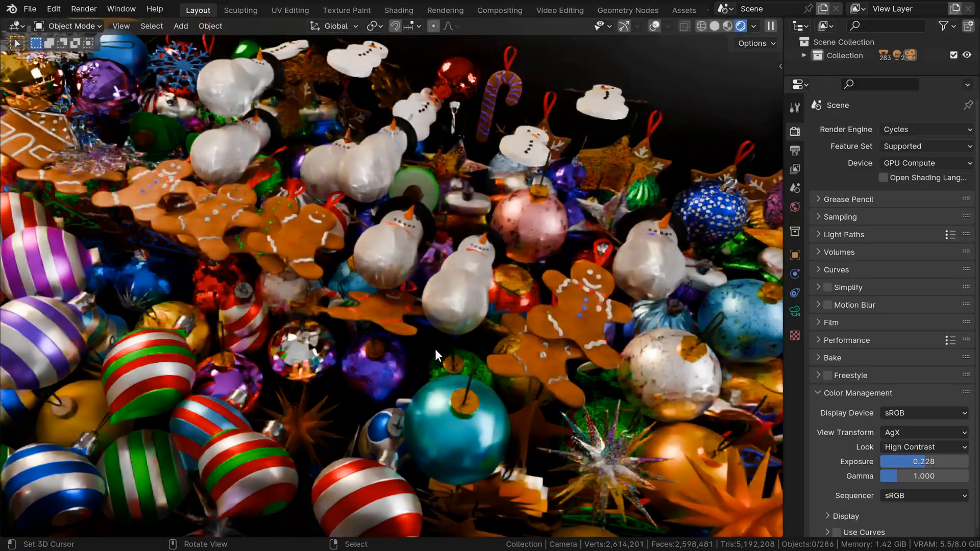
pyautogui.moveTo(435, 348); pyautogui.dragTo(578, 318, button='middle')
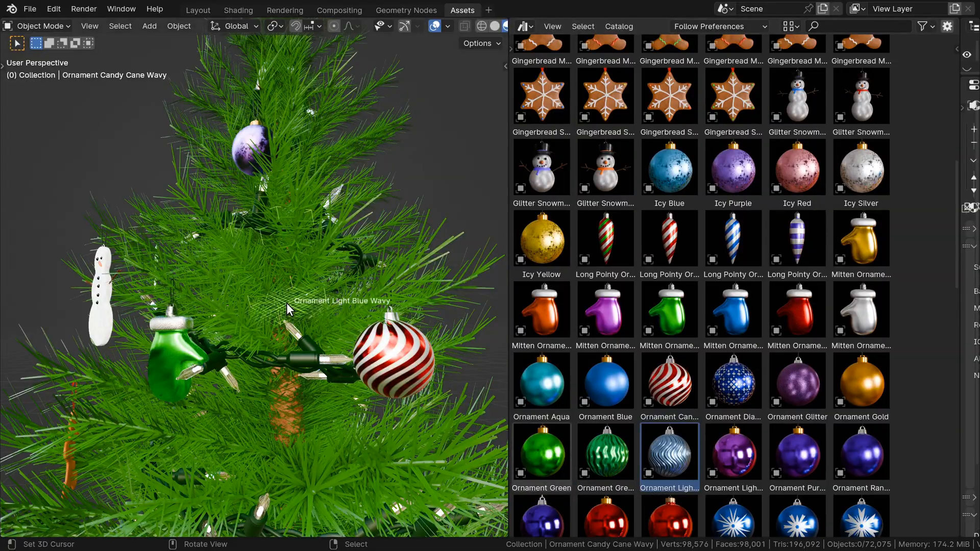
# Step: Scale down the light blue wavy ornament on the tree and add another ornament from the asset library above it
pyautogui.press('s')
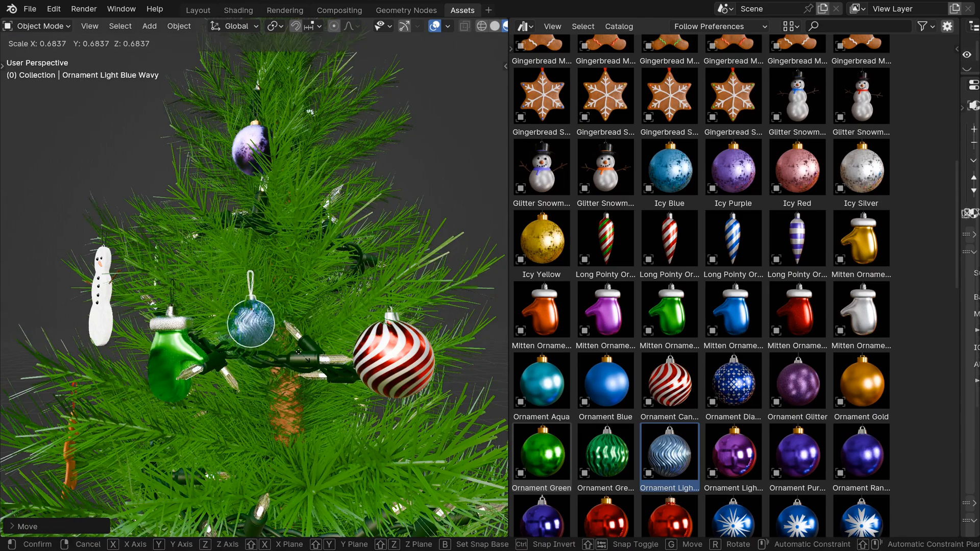
pyautogui.click(336, 366)
pyautogui.scroll(-10, 664, 306)
pyautogui.moveTo(605, 347); pyautogui.dragTo(388, 234)
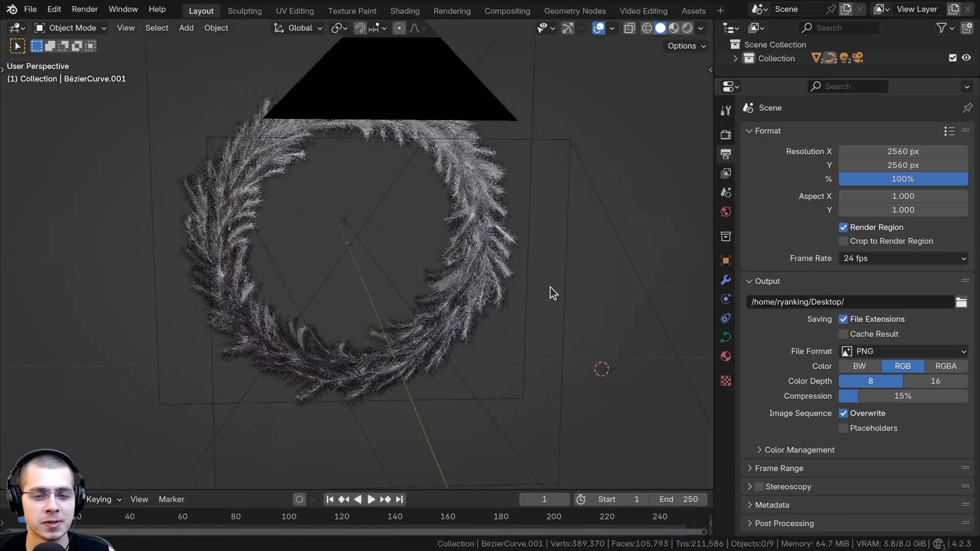
# Step: Delete all objects in the scene and reset the 3D cursor to the world origin
pyautogui.moveTo(551, 287); pyautogui.dragTo(506, 311, button='middle')
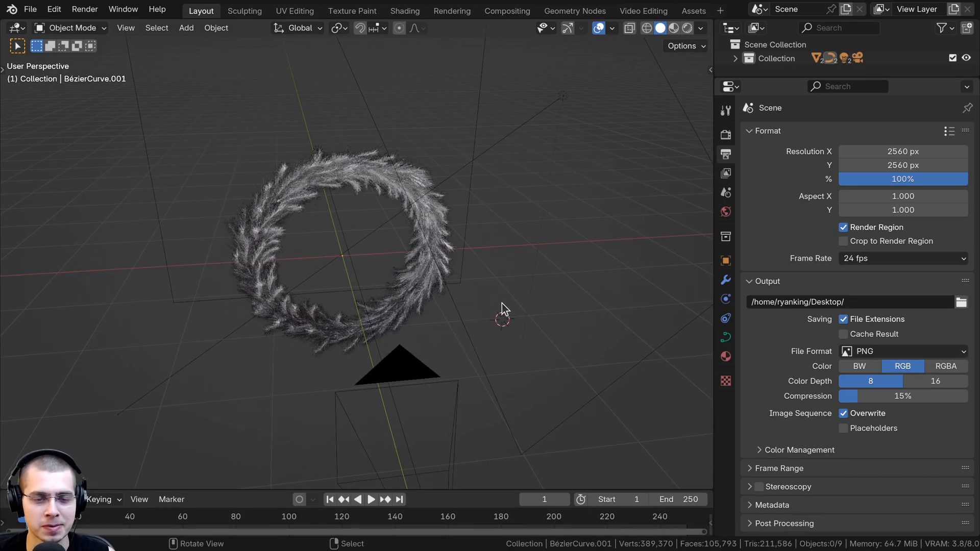
pyautogui.press('a')
pyautogui.press('Delete')
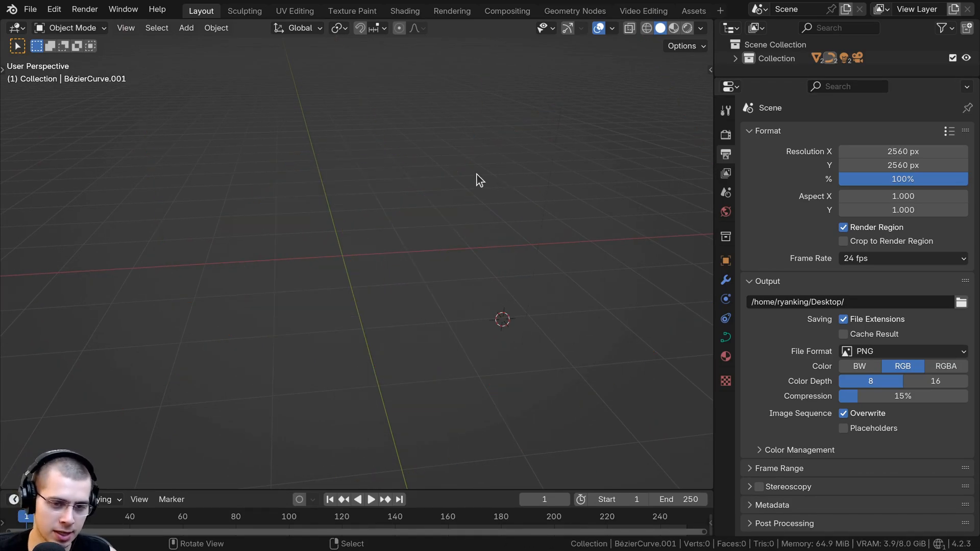
pyautogui.moveTo(228, 149); pyautogui.dragTo(446, 217, button='middle')
pyautogui.hotkey('shift', 'c')
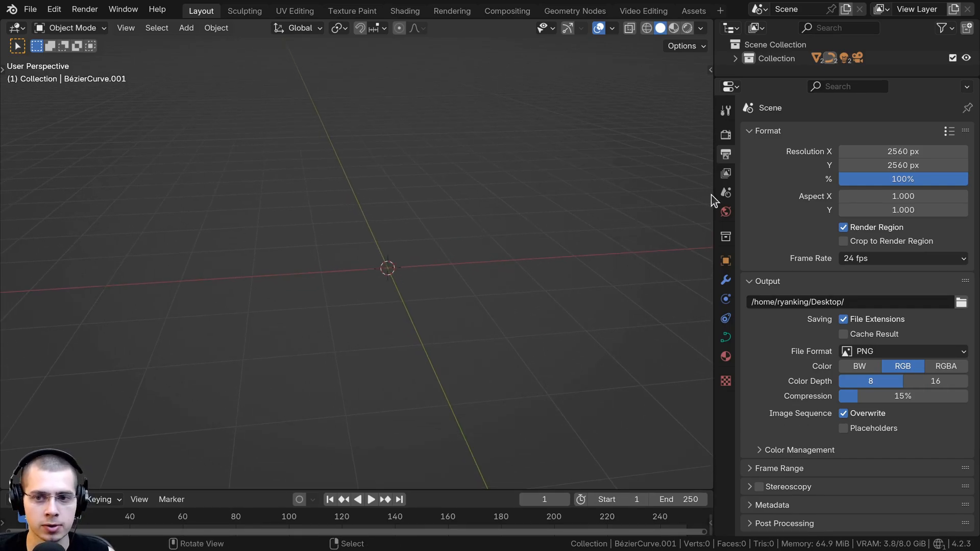
# Step: Widen the 3D viewport and add a mesh plane at the world origin
pyautogui.moveTo(713, 196); pyautogui.dragTo(858, 204)
pyautogui.moveTo(459, 224); pyautogui.dragTo(430, 215, button='middle')
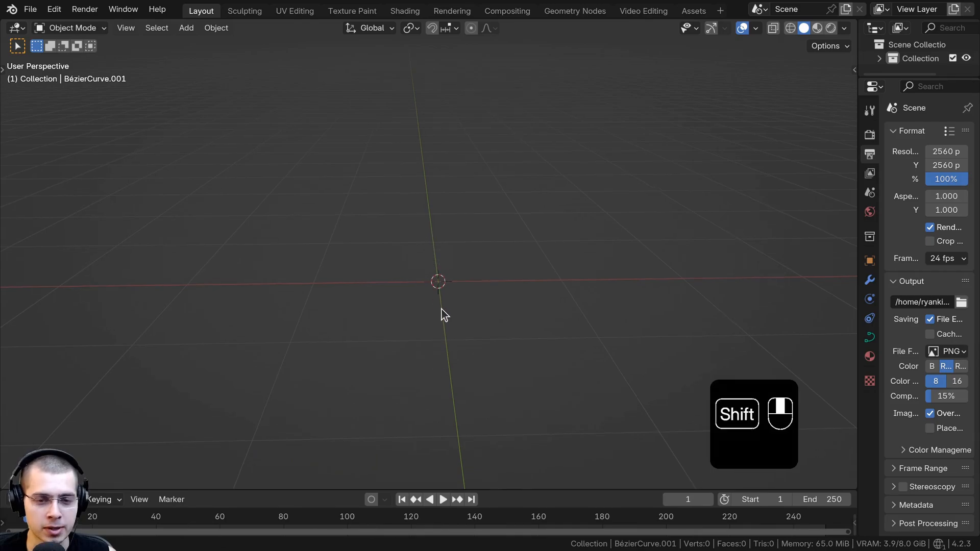
pyautogui.hotkey('shift', 'a')
pyautogui.moveTo(416, 225)
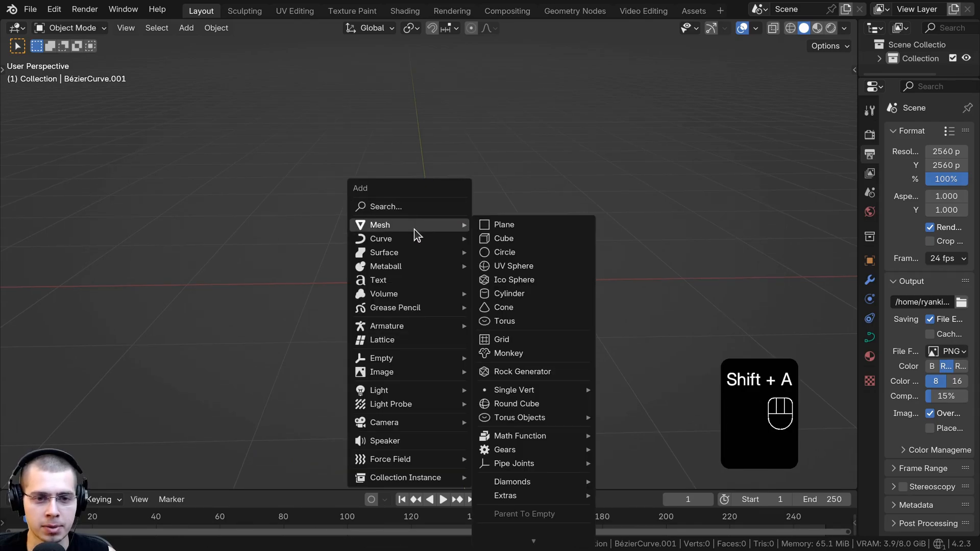
pyautogui.click(520, 226)
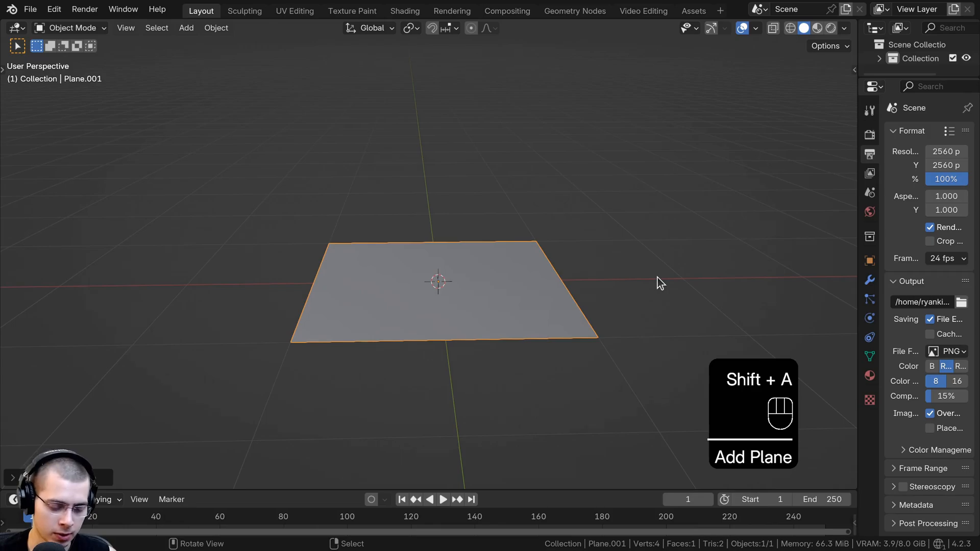
# Step: Scale the plane by 0.05 and apply its scale
pyautogui.write('s05')
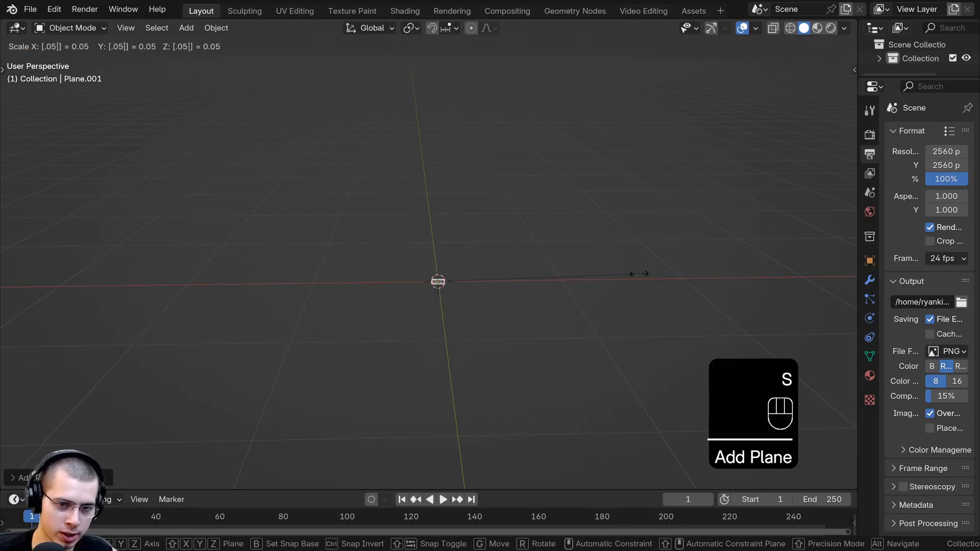
pyautogui.click(638, 274)
pyautogui.moveTo(587, 267); pyautogui.dragTo(537, 259, button='middle')
pyautogui.press('KP_Decimal')
pyautogui.hotkey('ctrl', 'a')
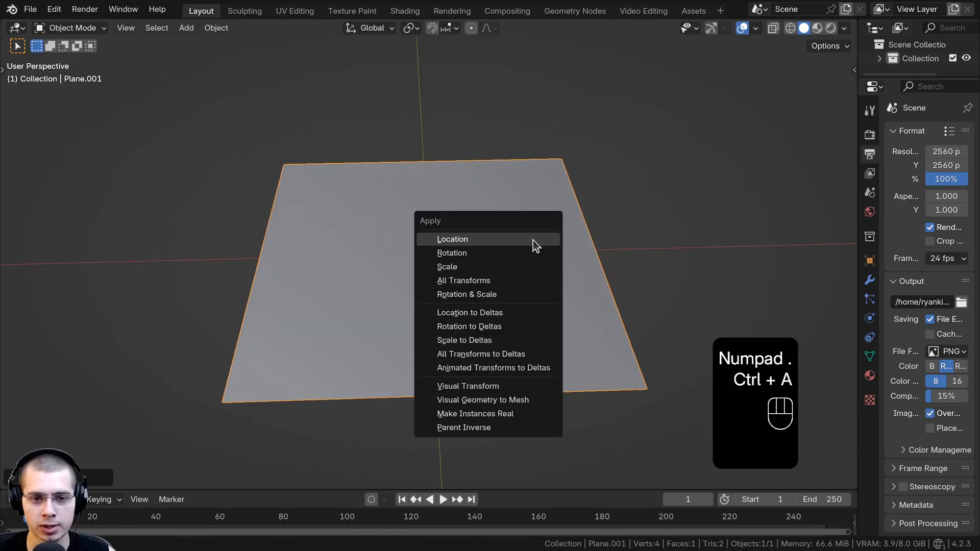
pyautogui.click(534, 271)
# Step: Enter Edit Mode on the plane in top view and move its two upper vertices up along the Y axis
pyautogui.scroll(-8, 519, 271)
pyautogui.keyDown('shift'); pyautogui.moveTo(443, 251); pyautogui.dragTo(446, 293, button='middle'); pyautogui.keyUp('shift')
pyautogui.press('KP_7')
pyautogui.press('Tab')
pyautogui.scroll(-2, 414, 247)
pyautogui.keyDown('shift'); pyautogui.moveTo(363, 207); pyautogui.dragTo(368, 244, button='middle'); pyautogui.keyUp('shift')
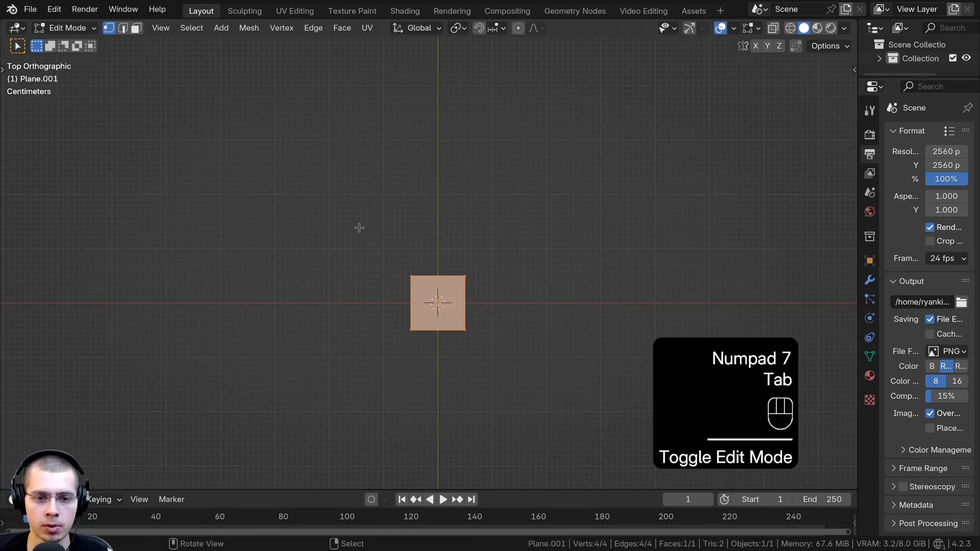
pyautogui.press('a')
pyautogui.moveTo(353, 230); pyautogui.dragTo(496, 301)
pyautogui.keyDown('shift'); pyautogui.moveTo(490, 291); pyautogui.dragTo(485, 326, button='middle'); pyautogui.keyUp('shift')
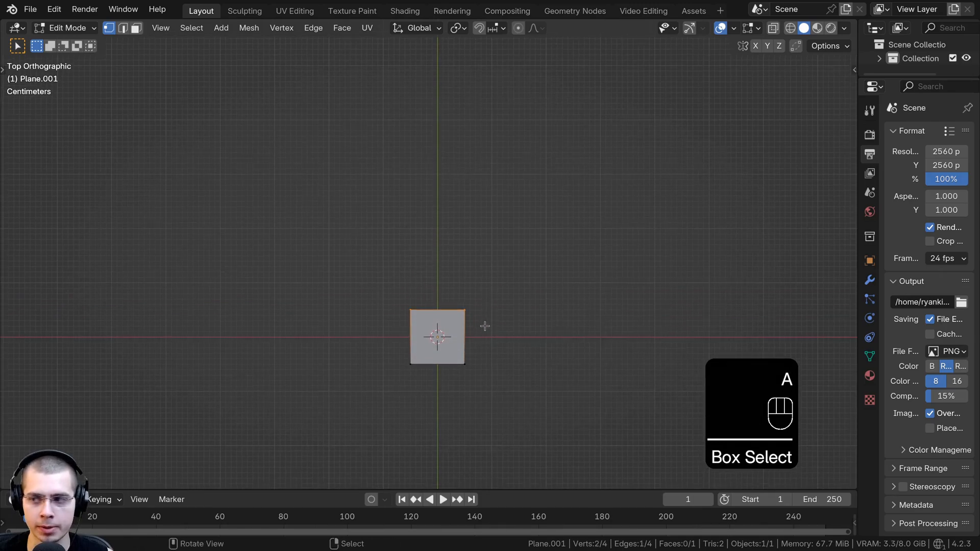
pyautogui.press('g')
pyautogui.press('y')
pyautogui.click(689, 220)
# Step: Narrow the plane's upper edge along the X axis to about half its width
pyautogui.press('s')
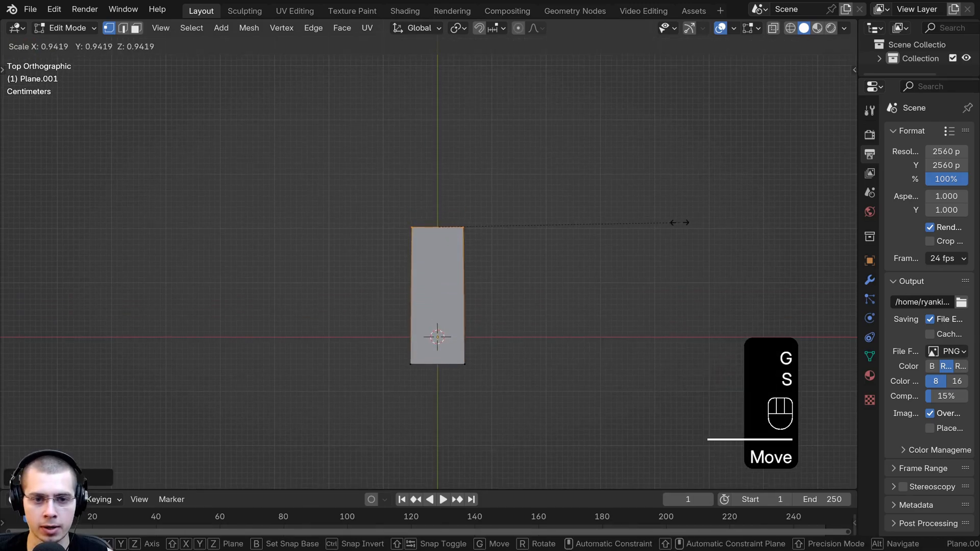
pyautogui.press('x')
pyautogui.click(557, 220)
# Step: Select the two lower vertices and widen the lower edge along the X axis
pyautogui.moveTo(361, 313); pyautogui.dragTo(518, 396)
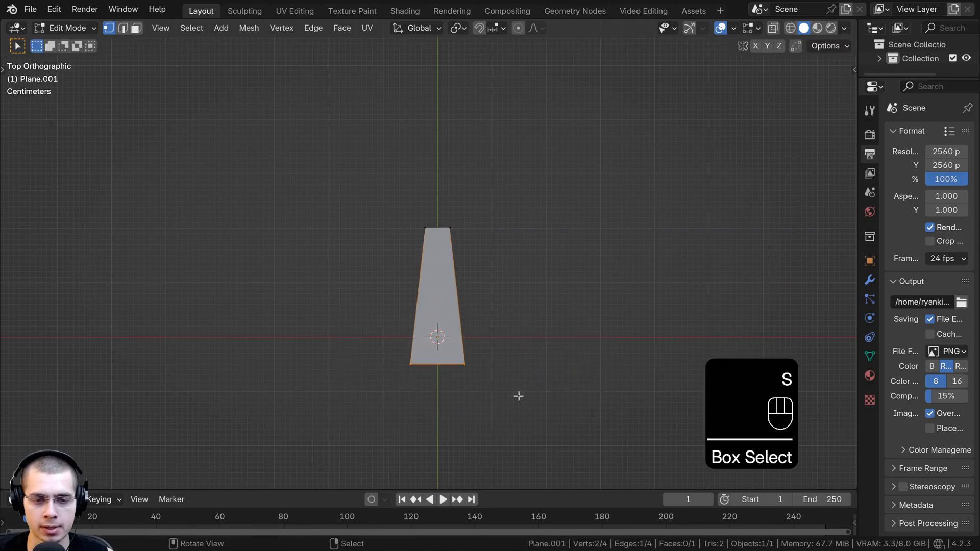
pyautogui.keyDown('shift'); pyautogui.moveTo(519, 396); pyautogui.dragTo(521, 332, button='middle'); pyautogui.keyUp('shift')
pyautogui.press('s')
pyautogui.press('x')
pyautogui.click(559, 337)
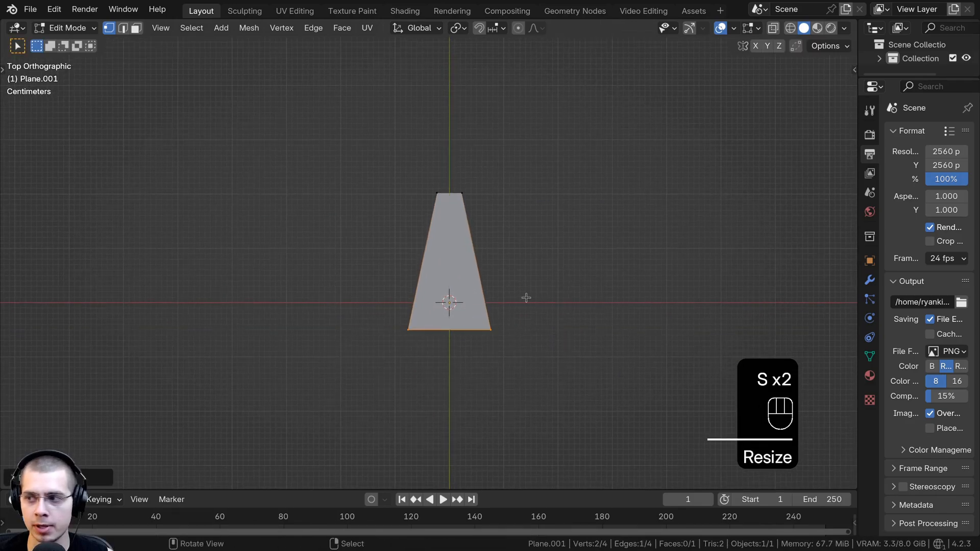
# Step: Move the whole tapered face down along the Y axis so its narrow end sits just below the origin
pyautogui.press('a')
pyautogui.press('g')
pyautogui.press('y')
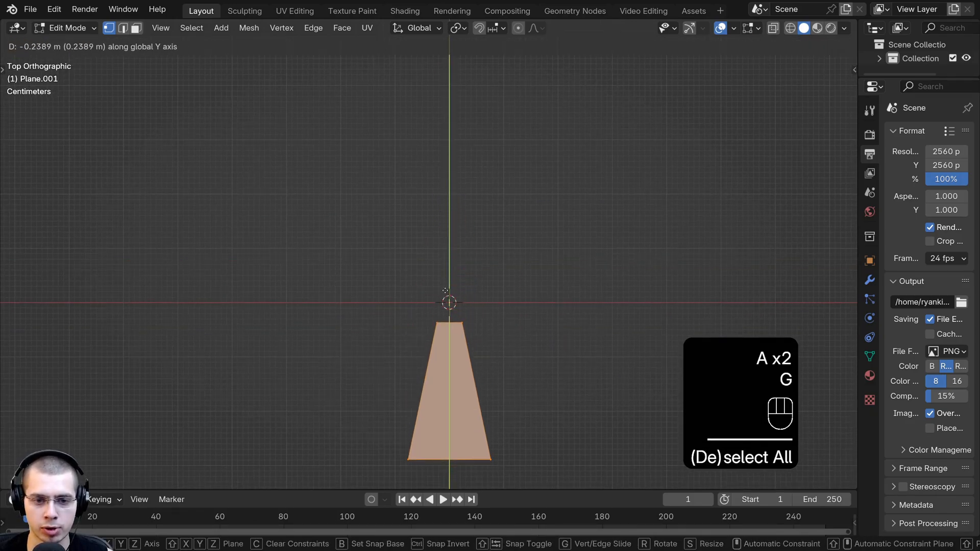
pyautogui.click(445, 291)
pyautogui.keyDown('shift'); pyautogui.moveTo(436, 266); pyautogui.dragTo(425, 204, button='middle'); pyautogui.keyUp('shift')
pyautogui.scroll(2, 425, 204)
pyautogui.press('g')
pyautogui.press('y')
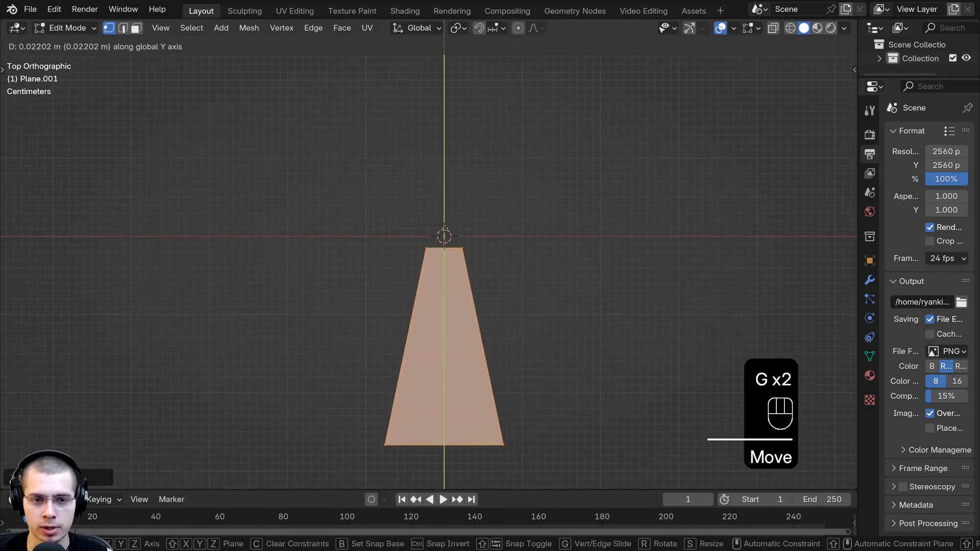
pyautogui.click(445, 228)
# Step: Select the tapered face's wide lower edge and scale it slightly narrower along the X axis
pyautogui.keyDown('shift'); pyautogui.moveTo(449, 284); pyautogui.dragTo(464, 177, button='middle'); pyautogui.keyUp('shift')
pyautogui.press('a')
pyautogui.moveTo(395, 299); pyautogui.dragTo(585, 355)
pyautogui.scroll(-3, 592, 348)
pyautogui.press('s')
pyautogui.press('x')
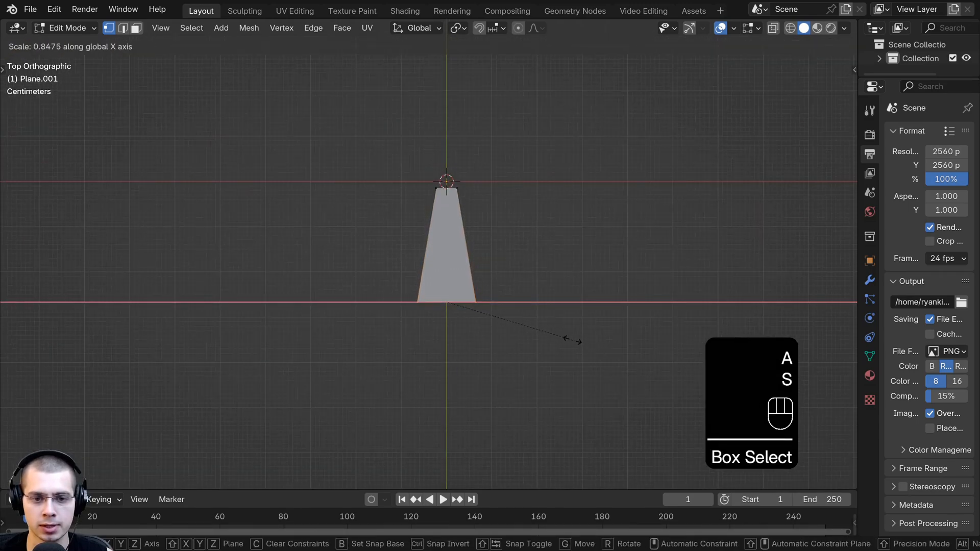
pyautogui.click(567, 338)
pyautogui.keyDown('shift'); pyautogui.scroll(1, 508, 300); pyautogui.keyUp('shift')
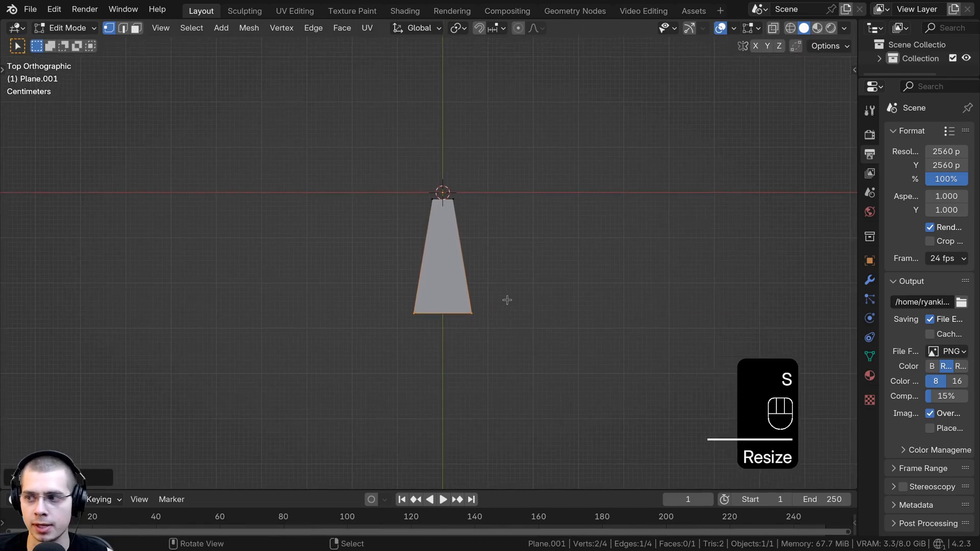
# Step: Add six evenly spaced horizontal loop cuts across the tapered face without sliding them
pyautogui.scroll(2, 505, 339)
pyautogui.hotkey('ctrl', 'r')
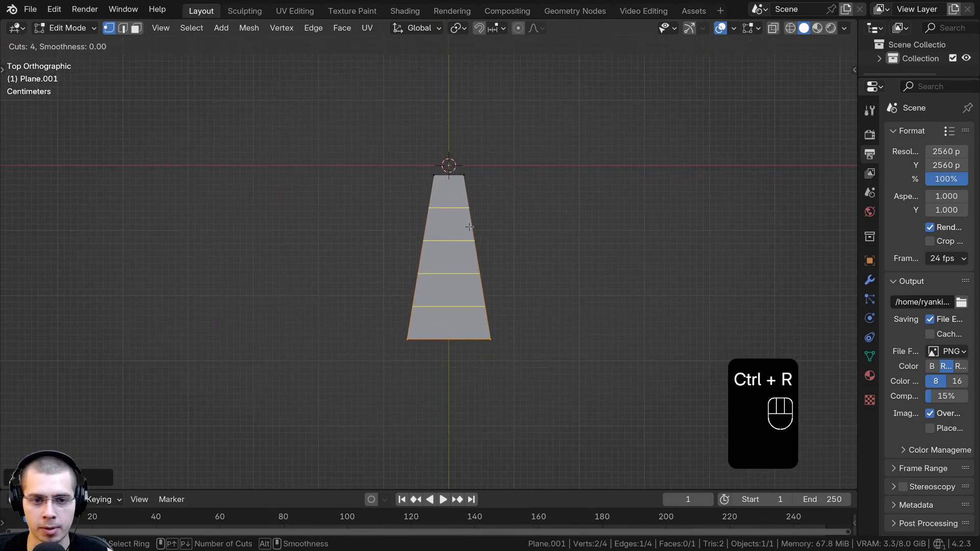
pyautogui.scroll(1, 469, 250)
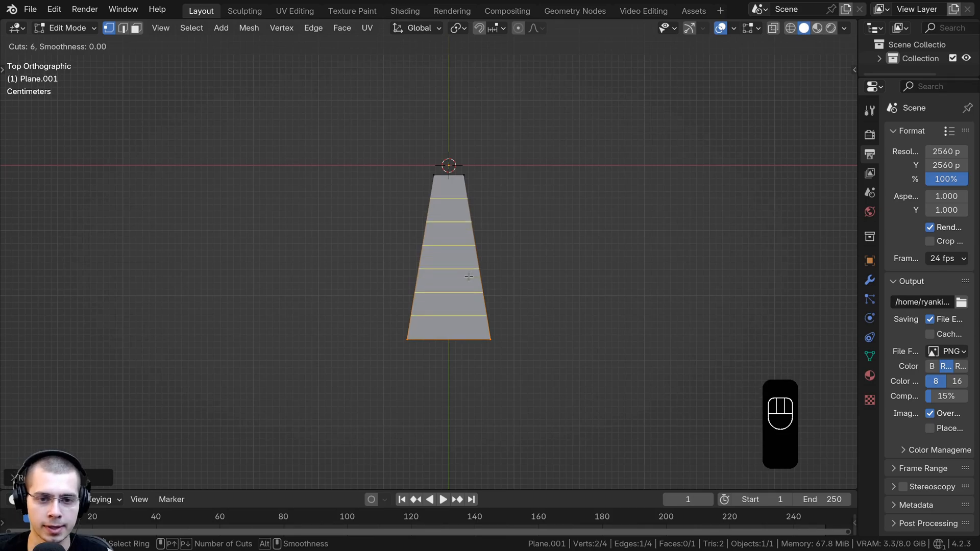
pyautogui.click(501, 245)
pyautogui.rightClick(470, 306)
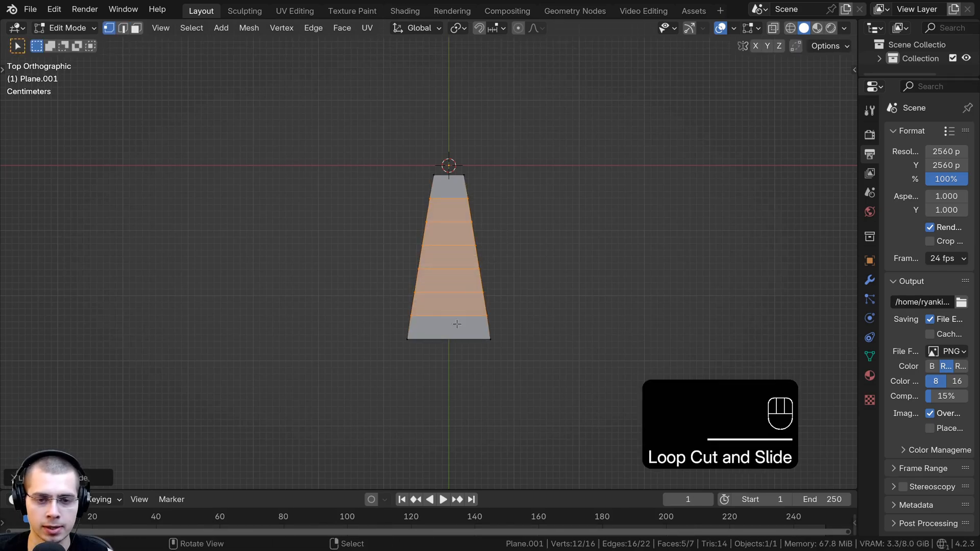
# Step: Select the two bottom corner vertices and scale them inward to narrow the wide end's tip
pyautogui.scroll(2, 484, 333)
pyautogui.click(444, 356)
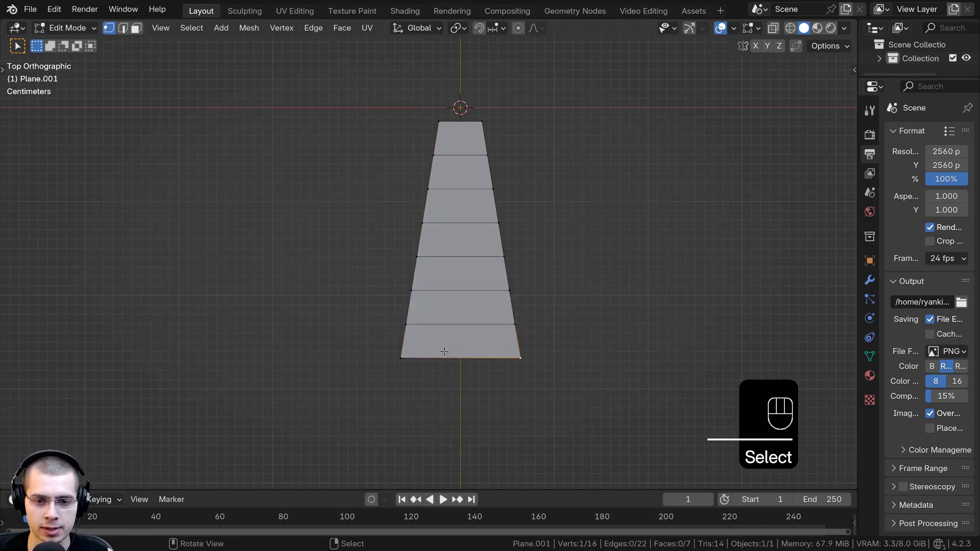
pyautogui.keyDown('shift'); pyautogui.click(510, 357); pyautogui.keyUp('shift')
pyautogui.press('s')
pyautogui.click(525, 337)
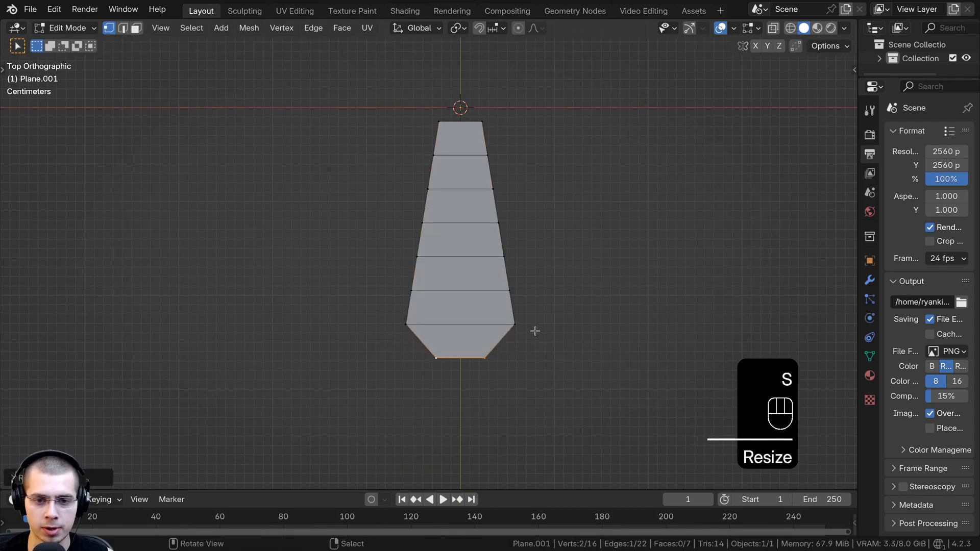
# Step: Scale the row just above the bottom edge inward to about 0.85, and widen the next row up by about a quarter
pyautogui.click(514, 323)
pyautogui.keyDown('shift'); pyautogui.click(407, 324); pyautogui.keyUp('shift')
pyautogui.press('s')
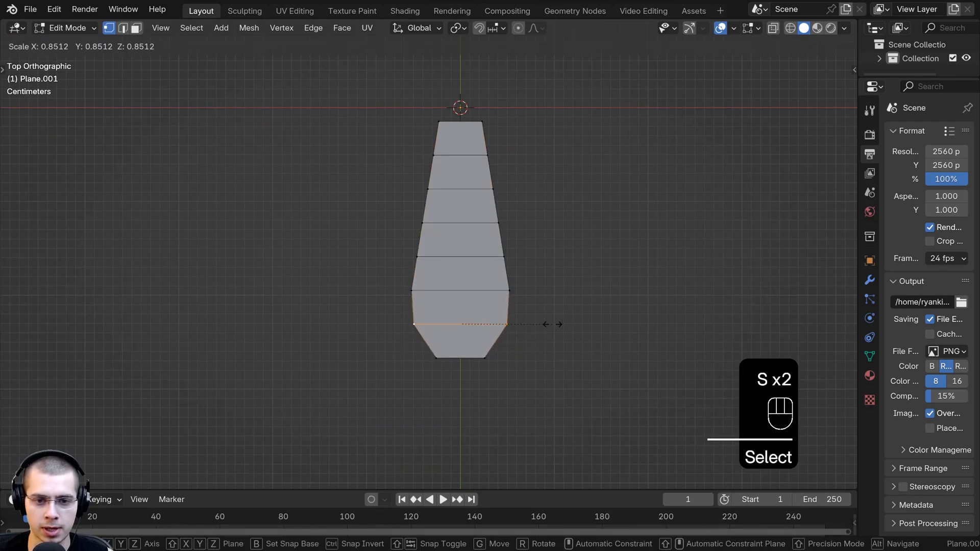
pyautogui.click(553, 325)
pyautogui.click(516, 291)
pyautogui.keyDown('shift'); pyautogui.click(419, 289); pyautogui.keyUp('shift')
pyautogui.press('s')
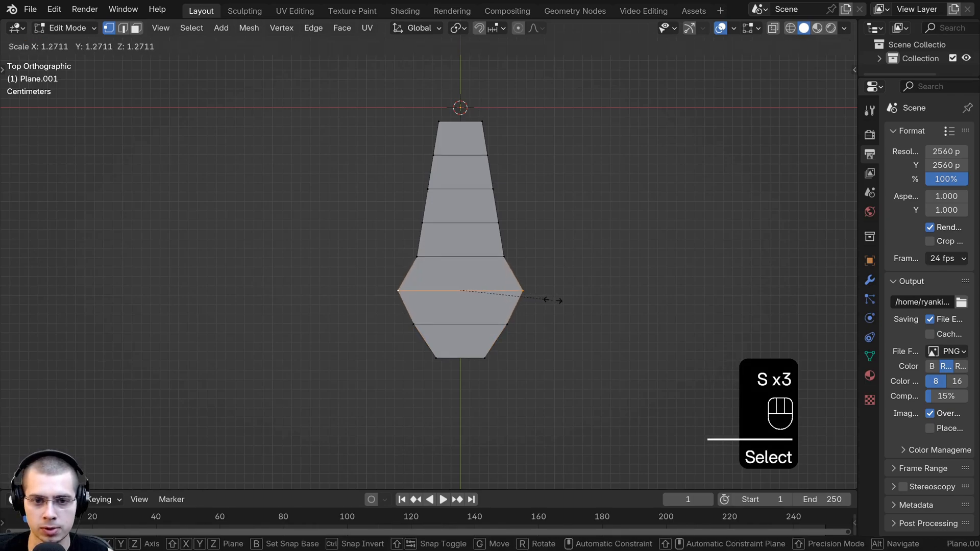
pyautogui.click(546, 300)
# Step: Widen the fourth vertex row from the bottom by about 1.14 and the fifth row by about 1.10 to smooth the outline
pyautogui.click(510, 258)
pyautogui.keyDown('shift'); pyautogui.click(416, 257); pyautogui.keyUp('shift')
pyautogui.press('s')
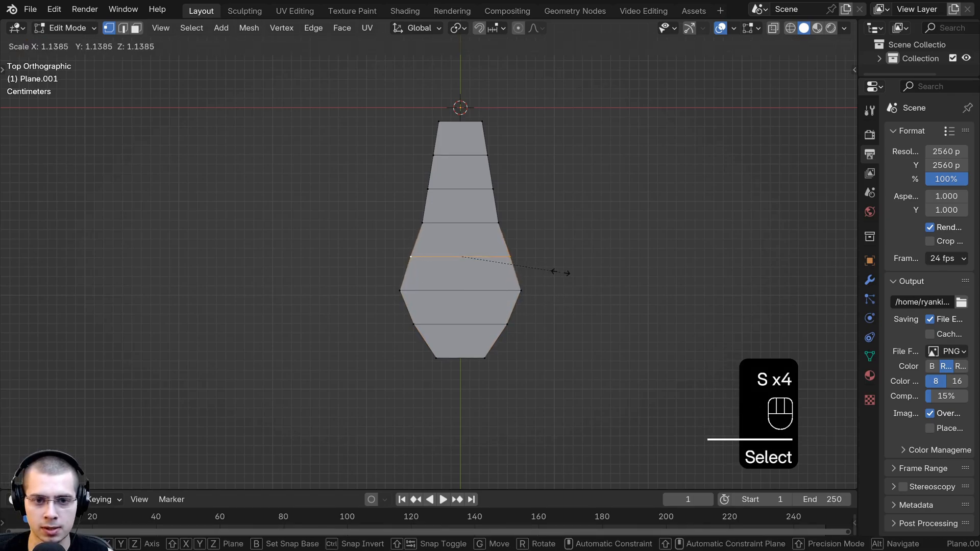
pyautogui.click(565, 274)
pyautogui.click(496, 221)
pyautogui.keyDown('shift'); pyautogui.click(424, 222); pyautogui.keyUp('shift')
pyautogui.press('s')
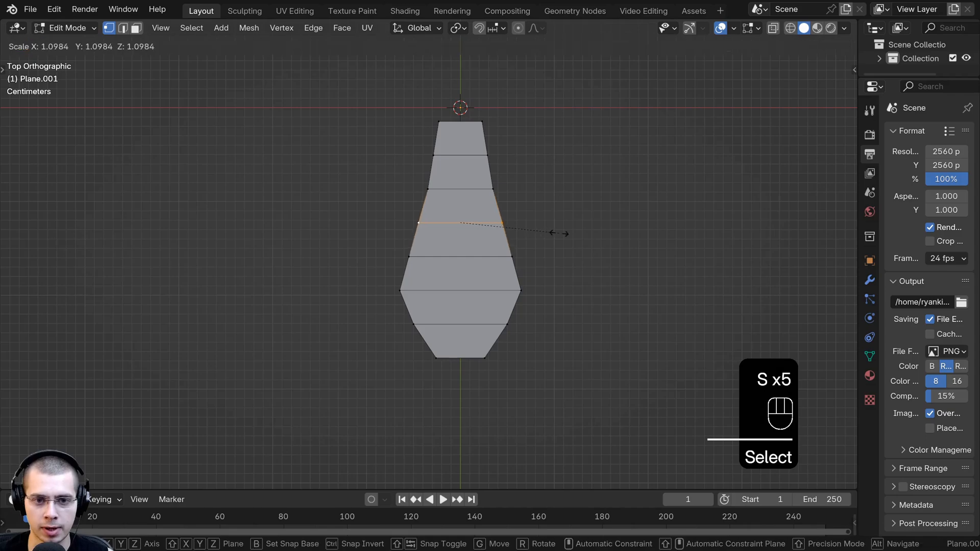
pyautogui.click(558, 232)
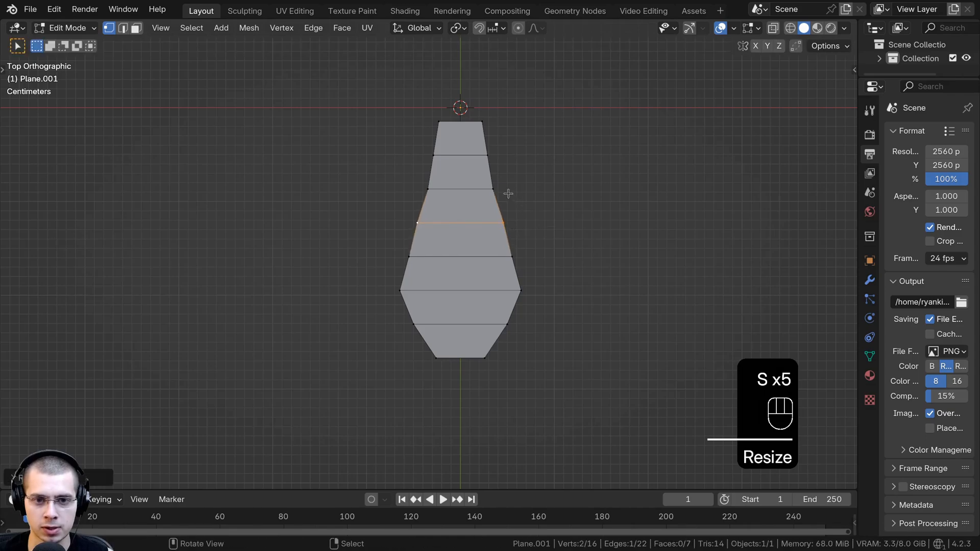
# Step: Scale the narrow top edge slightly inward and widen the third vertex row from the top slightly
pyautogui.keyDown('shift'); pyautogui.click(443, 123); pyautogui.keyUp('shift')
pyautogui.press('s')
pyautogui.rightClick(493, 187)
pyautogui.keyDown('shift'); pyautogui.rightClick(432, 190); pyautogui.keyUp('shift')
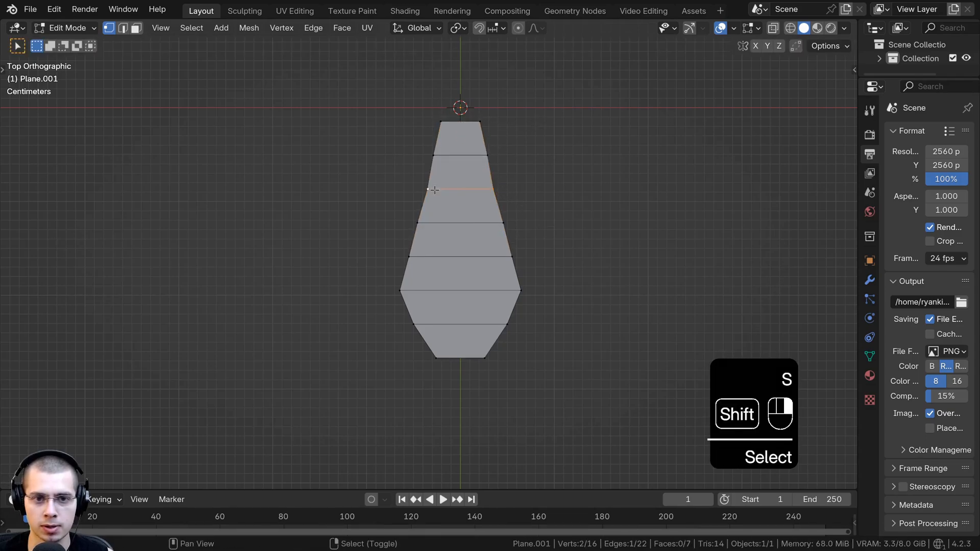
pyautogui.press('s')
# Step: Select the bottom edge and move it up closer to the row above
pyautogui.moveTo(423, 329); pyautogui.dragTo(640, 408)
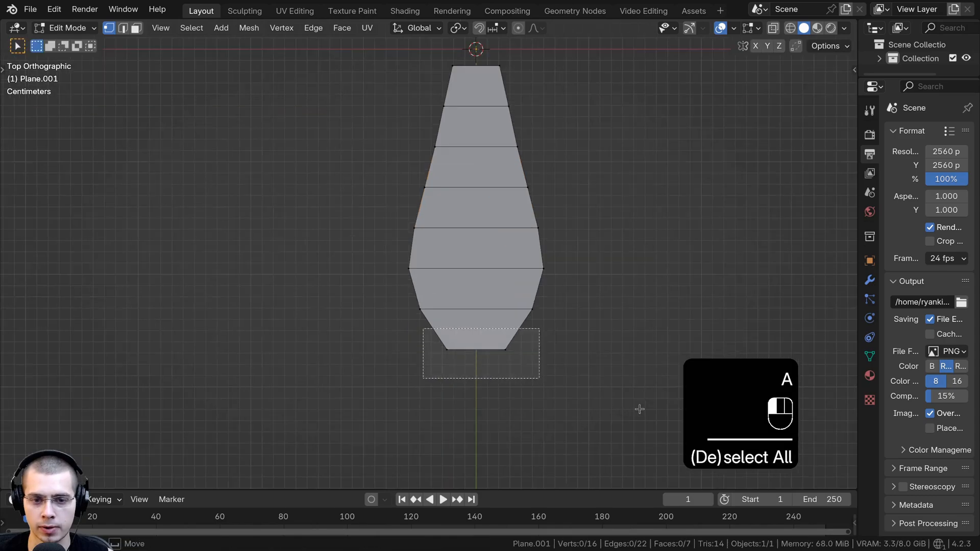
pyautogui.press('g')
pyautogui.moveTo(539, 392); pyautogui.dragTo(534, 385, button='middle')
pyautogui.click(513, 362)
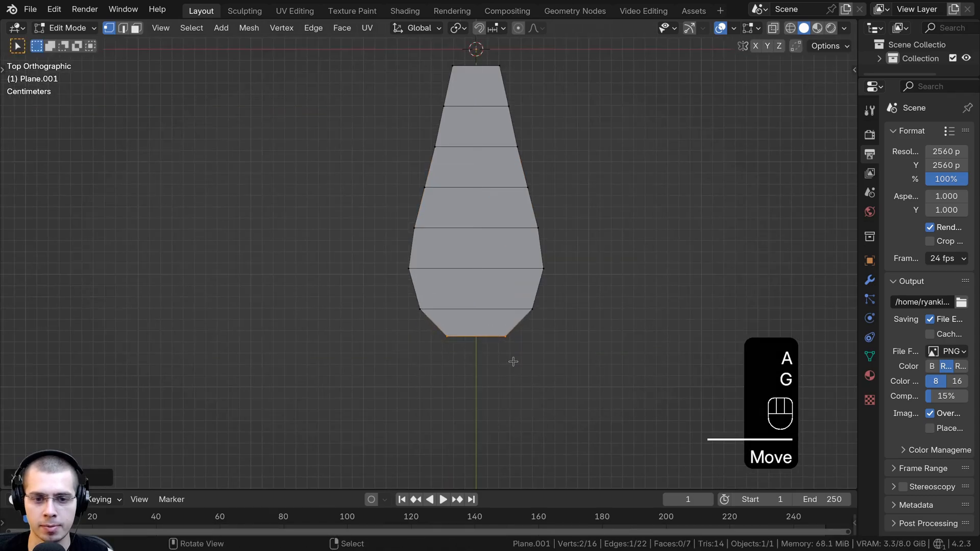
# Step: Extrude the bottom edge slightly downward, scale it inward to about 0.45, and move it up to round off the tip
pyautogui.press('e')
pyautogui.press('s')
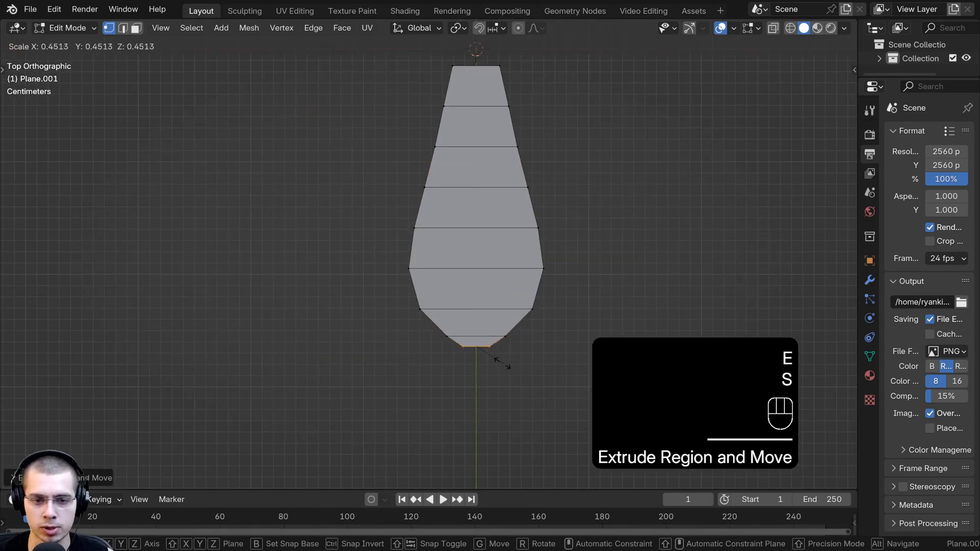
pyautogui.click(492, 361)
pyautogui.press('g')
pyautogui.click(496, 346)
# Step: Add one centered lengthwise loop cut down the middle of the shape without sliding it
pyautogui.press('a')
pyautogui.press('a')
pyautogui.scroll(-3, 467, 344)
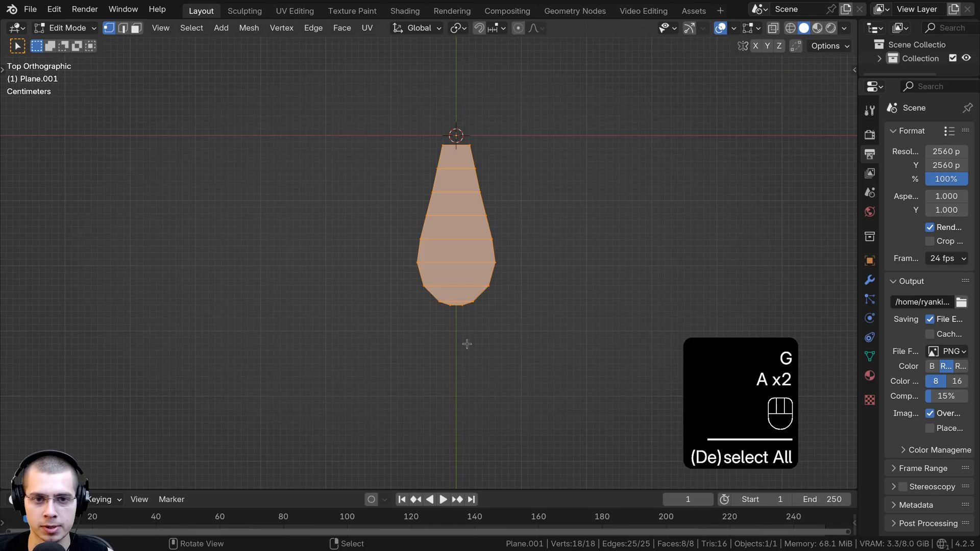
pyautogui.scroll(1, 543, 286)
pyautogui.hotkey('ctrl', 'r')
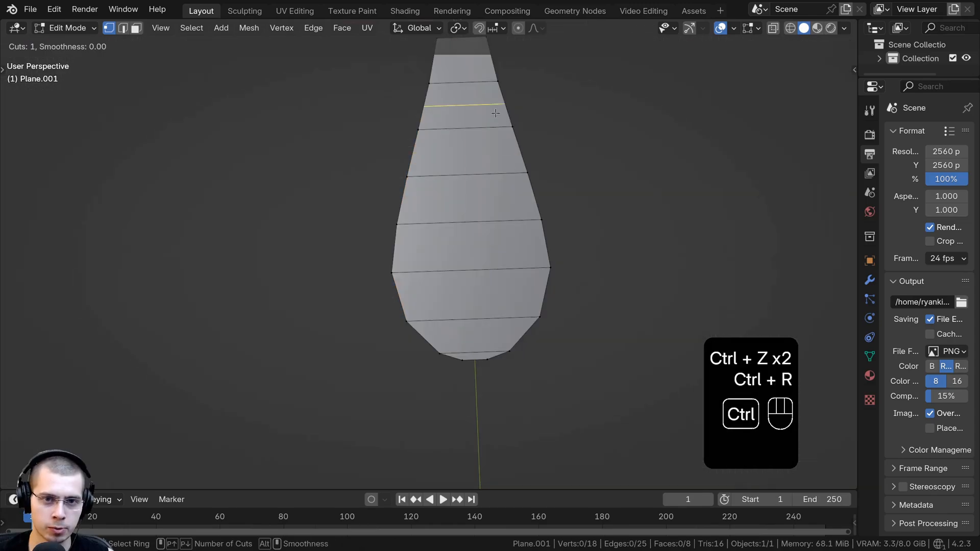
pyautogui.click(470, 67)
pyautogui.rightClick(490, 92)
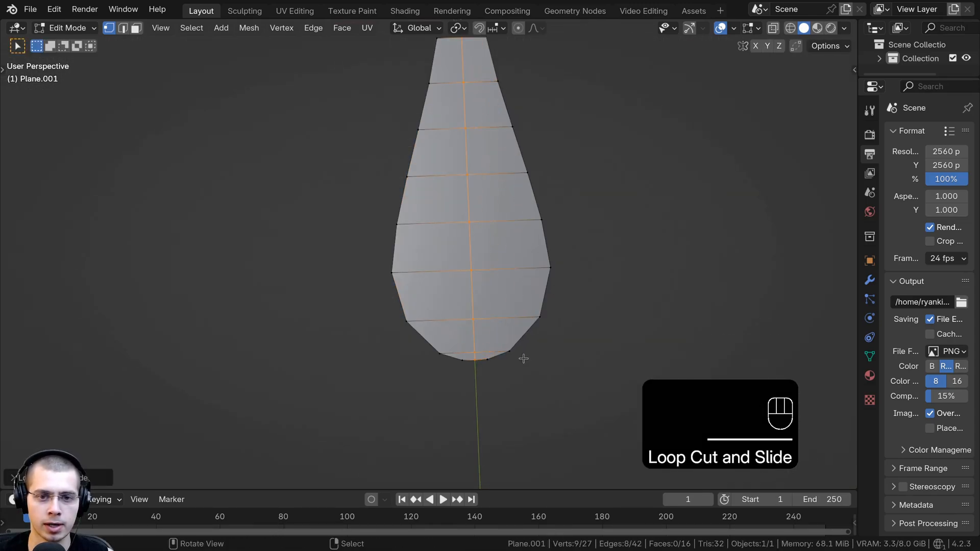
# Step: In a wireframe side view, raise the middle row about 0.047 m with smooth proportional editing at about 0.2 m to arch the shape
pyautogui.moveTo(523, 356); pyautogui.dragTo(531, 316, button='middle')
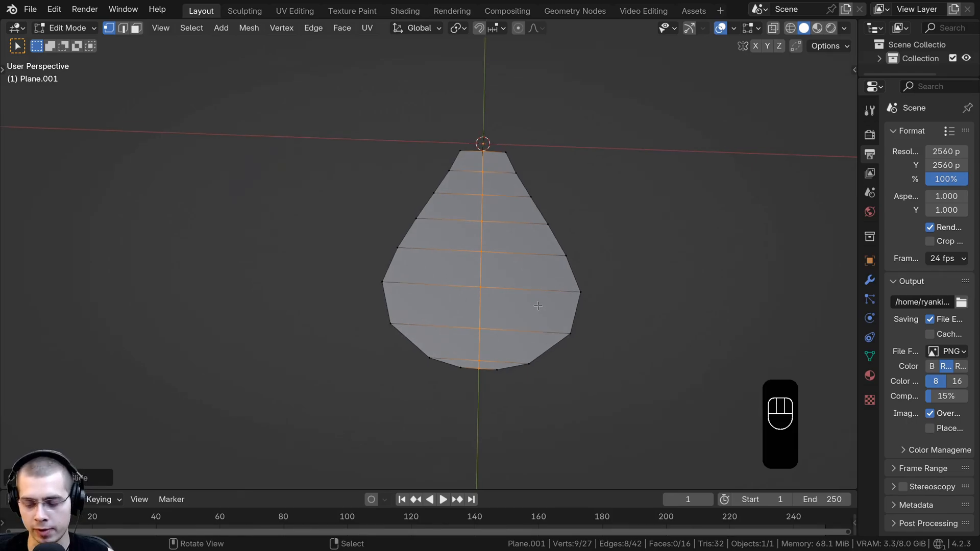
pyautogui.press('KP_3')
pyautogui.hotkey('alt', 'a')
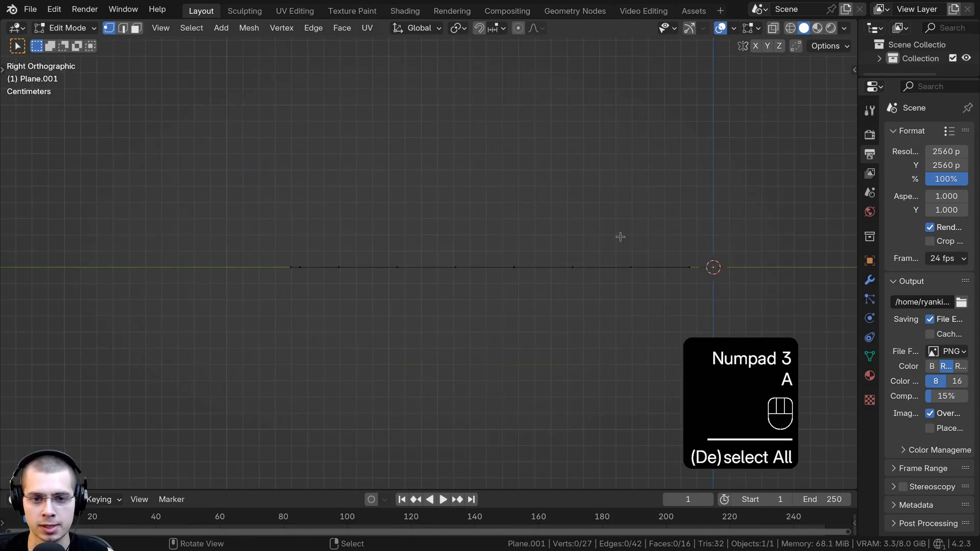
pyautogui.press('z')
pyautogui.click(556, 248)
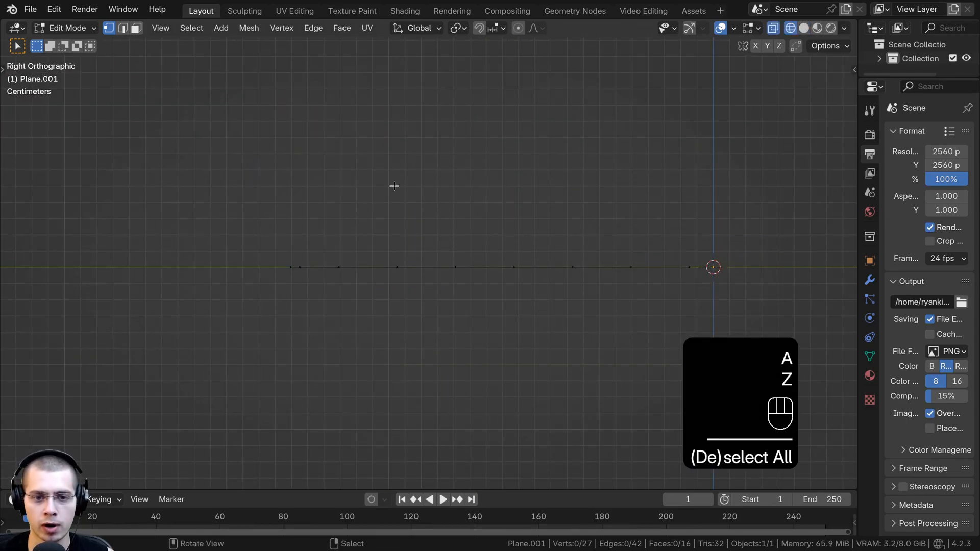
pyautogui.moveTo(425, 188); pyautogui.dragTo(475, 291)
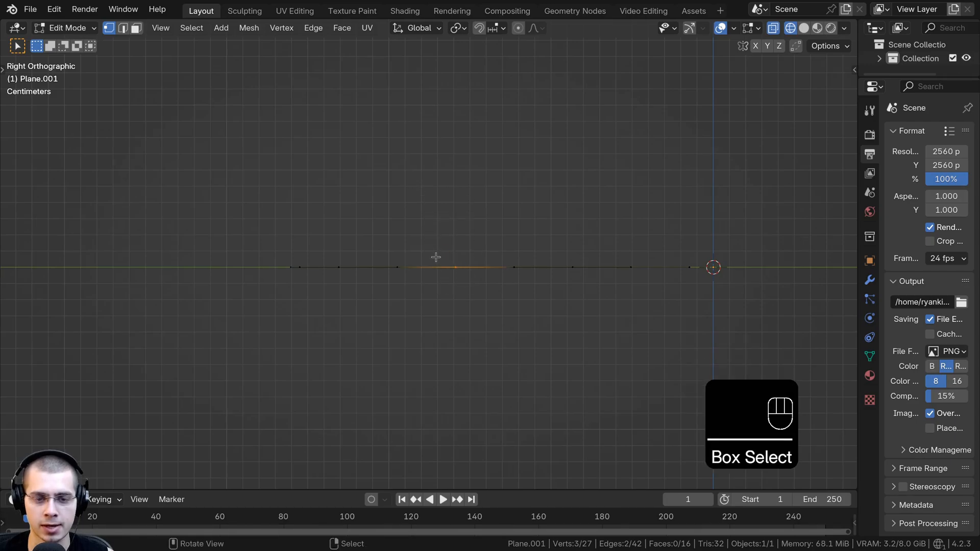
pyautogui.press('o')
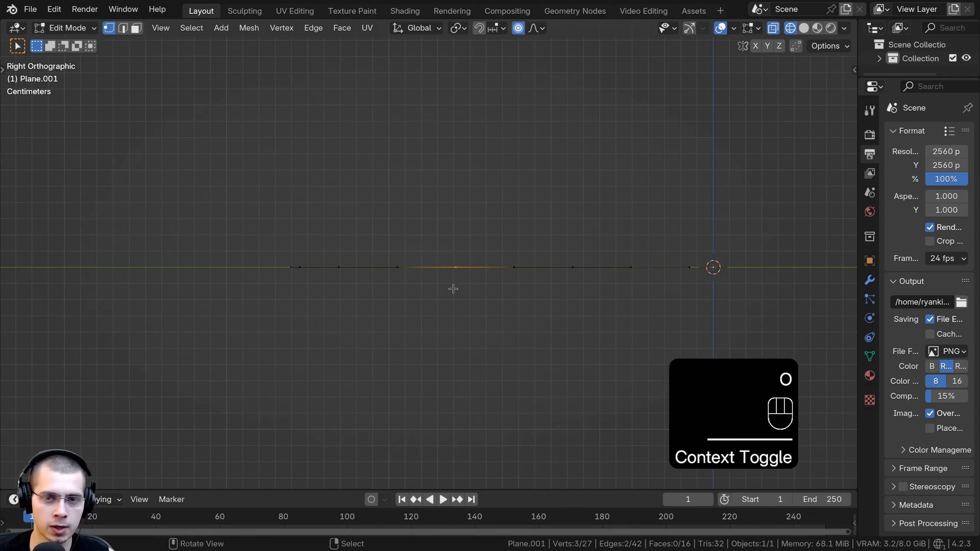
pyautogui.press('g')
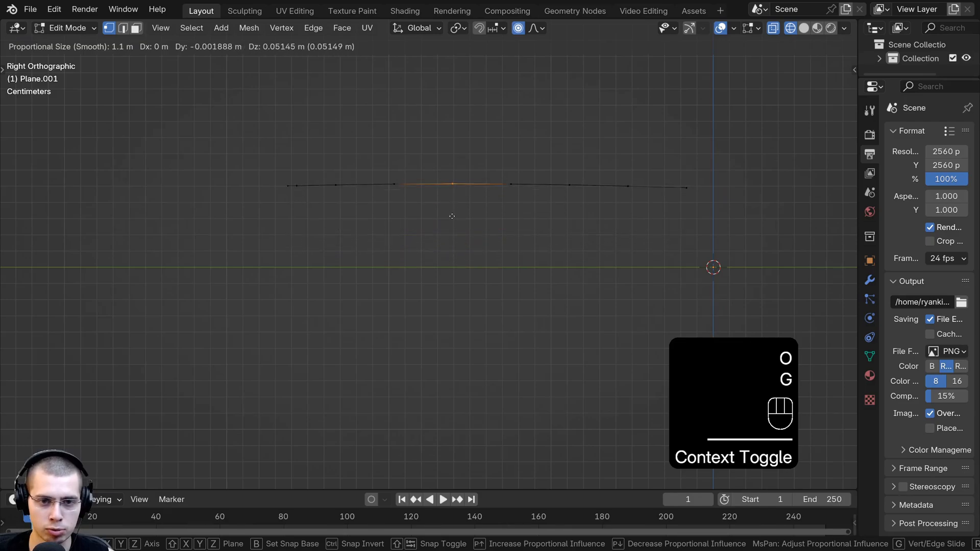
pyautogui.scroll(20, 452, 205)
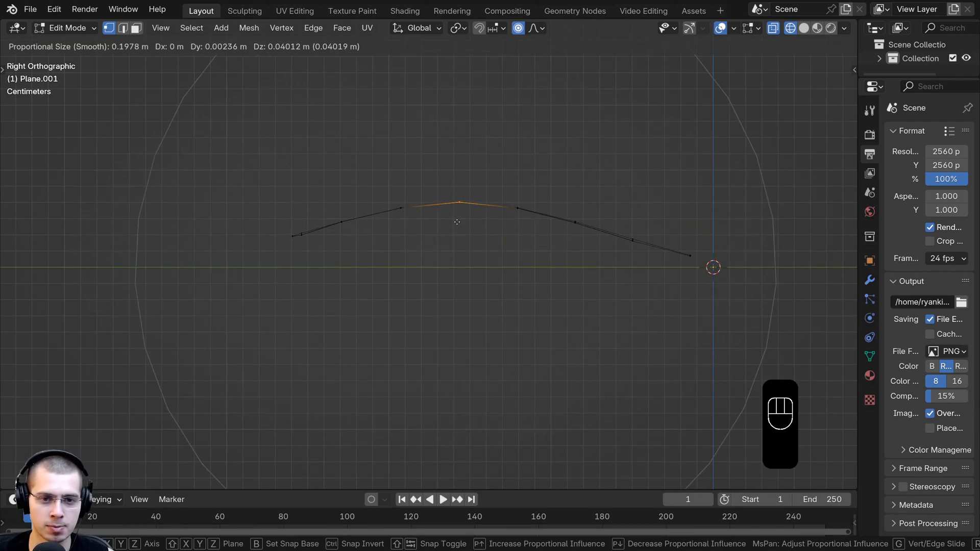
pyautogui.click(294, 233)
pyautogui.press('g')
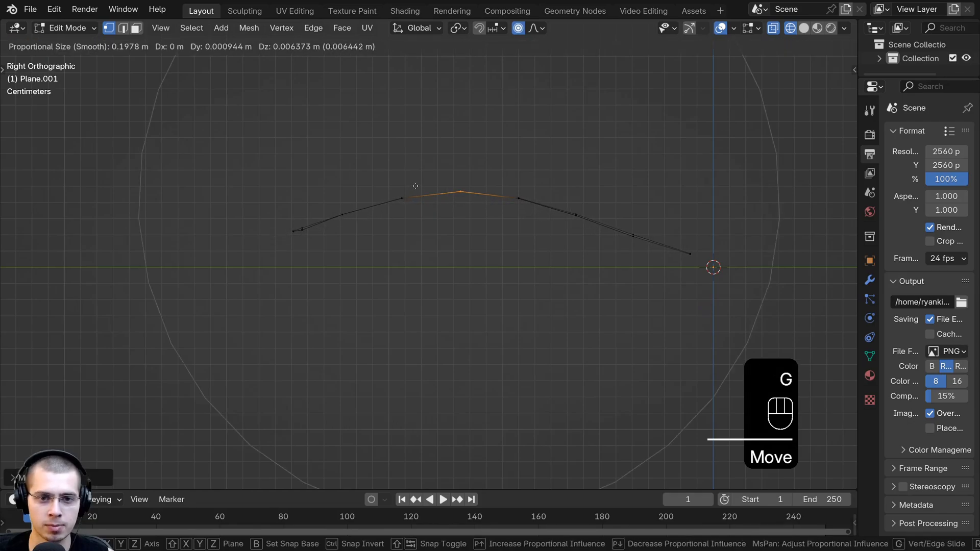
pyautogui.click(484, 184)
# Step: Select the narrow end near the origin, lower it about 0.02 m with proportional editing, and rotate it to follow the curve
pyautogui.keyDown('shift'); pyautogui.moveTo(713, 287); pyautogui.dragTo(706, 286, button='middle'); pyautogui.keyUp('shift')
pyautogui.press('a')
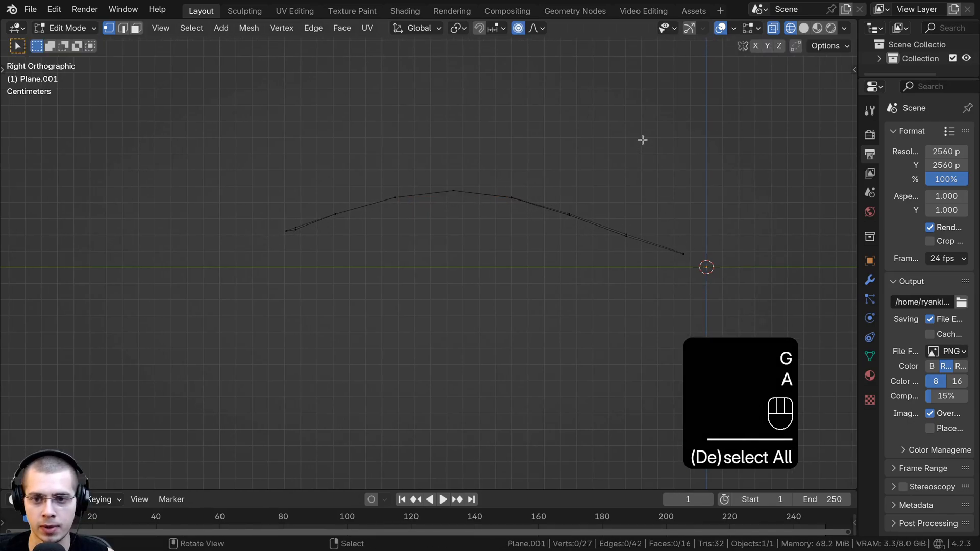
pyautogui.moveTo(641, 140); pyautogui.dragTo(744, 261)
pyautogui.press('g')
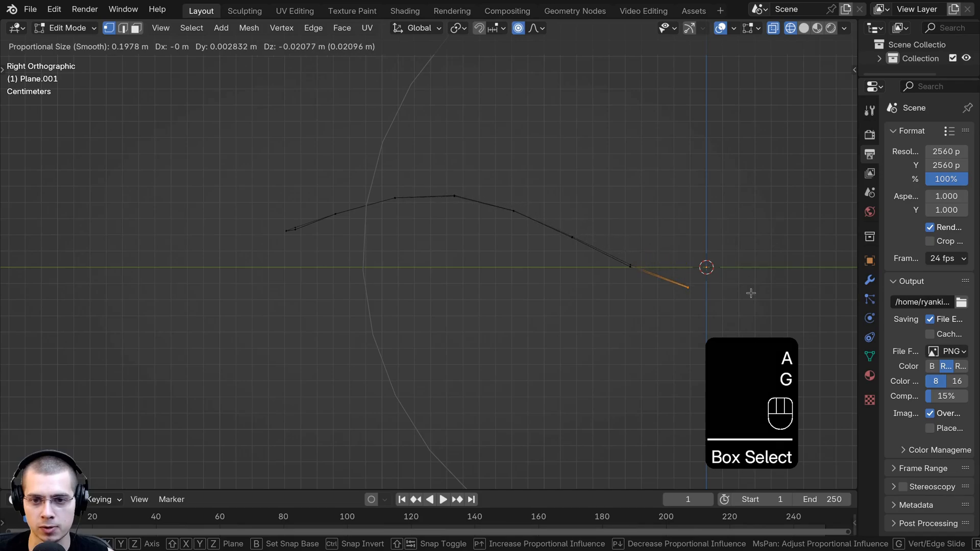
pyautogui.click(751, 294)
pyautogui.press('r')
pyautogui.click(752, 307)
# Step: Return to solid display and lower the central edge loop about 0.013 m along Z with a proportional size of about 0.04 m
pyautogui.press('z')
pyautogui.moveTo(503, 280)
pyautogui.mouseDown(button='middle')
pyautogui.moveTo(600, 354)
pyautogui.moveTo(681, 366)
pyautogui.moveTo(565, 354)
pyautogui.moveTo(432, 227)
pyautogui.moveTo(561, 238)
pyautogui.mouseUp(button='middle')
pyautogui.keyDown('alt'); pyautogui.click(430, 231); pyautogui.keyUp('alt')
pyautogui.press('g')
pyautogui.press('z')
pyautogui.scroll(12, 561, 238)
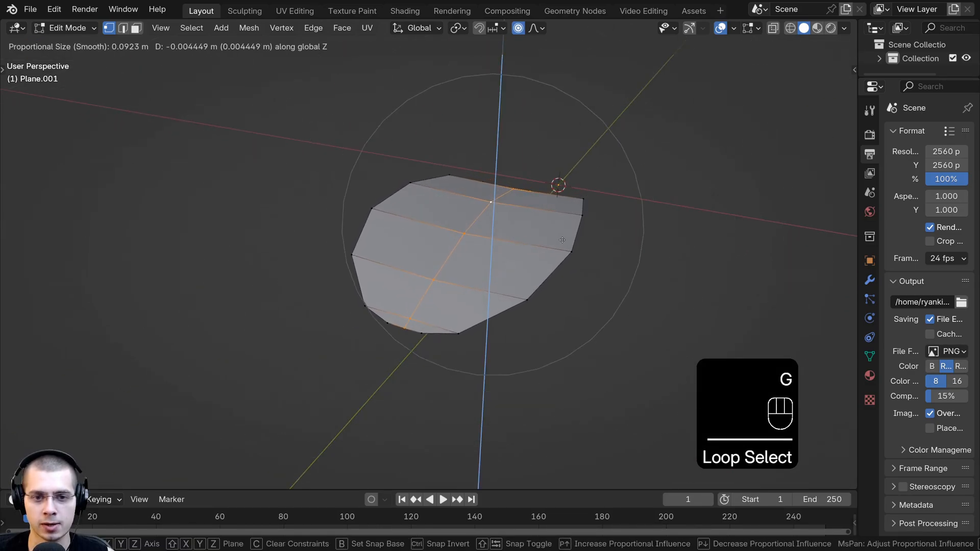
pyautogui.scroll(2, 562, 249)
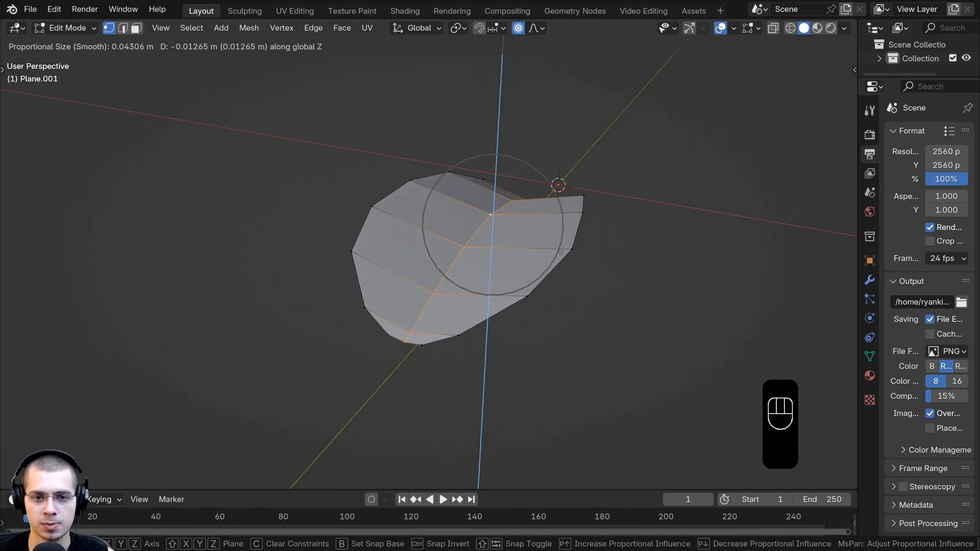
pyautogui.click(561, 252)
# Step: Select the whole mesh and extrude it about 0.004 m downward to give it thickness
pyautogui.click(483, 201)
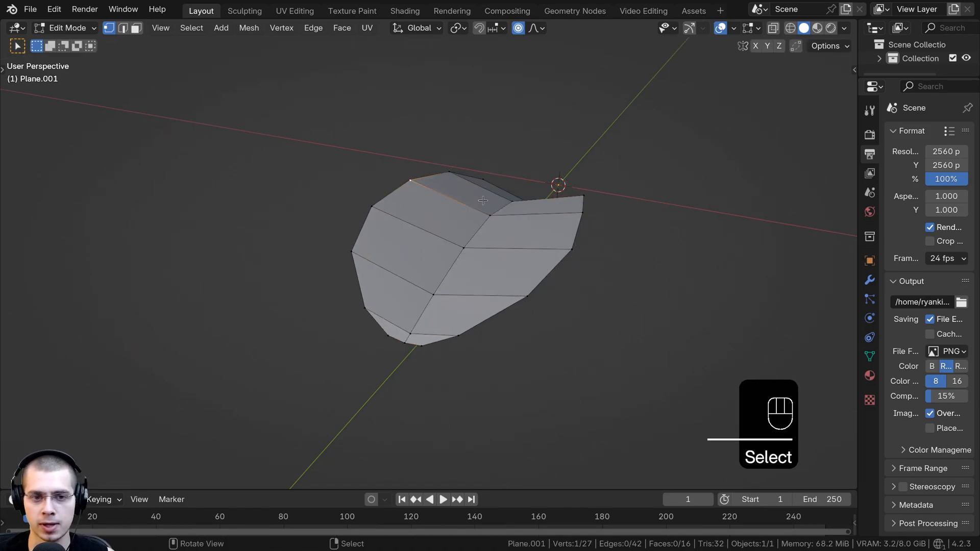
pyautogui.moveTo(553, 204); pyautogui.dragTo(385, 151, button='middle')
pyautogui.press('a')
pyautogui.press('a')
pyautogui.press('a')
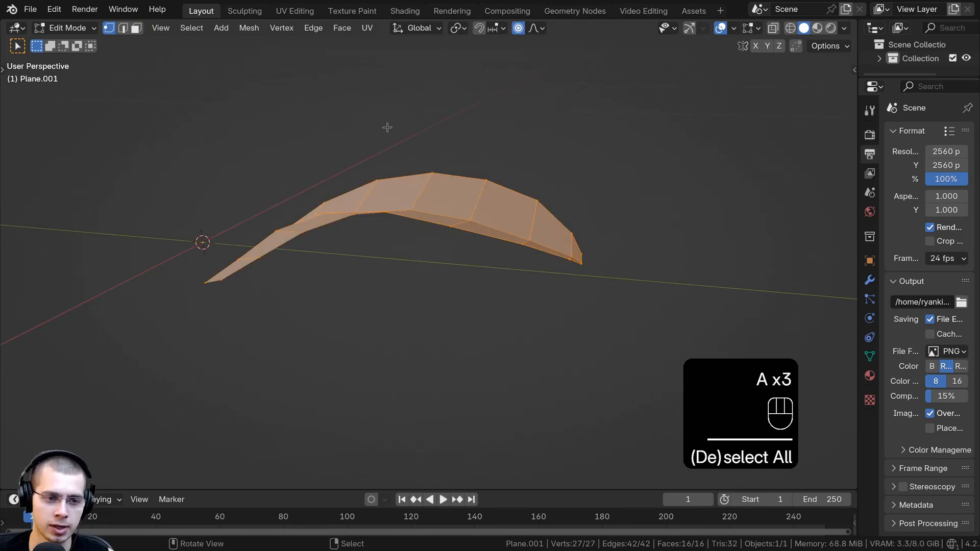
pyautogui.press('e')
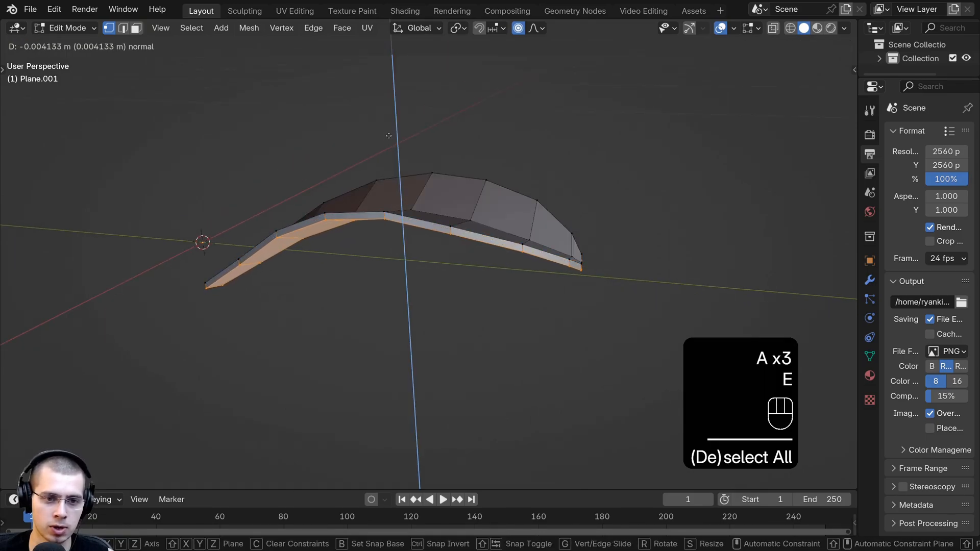
pyautogui.click(389, 136)
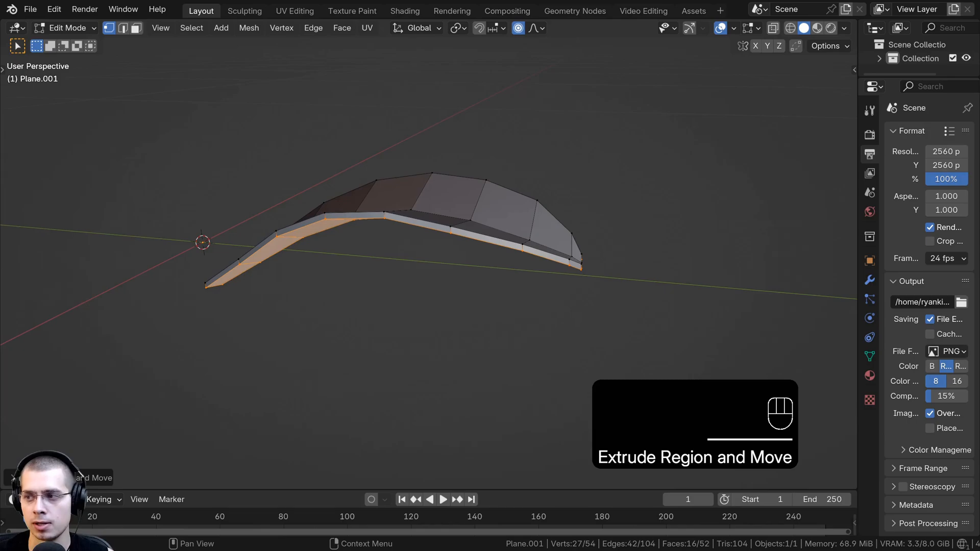
# Step: Turn off proportional editing and move the extruded underside slightly down along the Z axis
pyautogui.moveTo(614, 323); pyautogui.dragTo(587, 276, button='middle')
pyautogui.click(519, 28)
pyautogui.press('g')
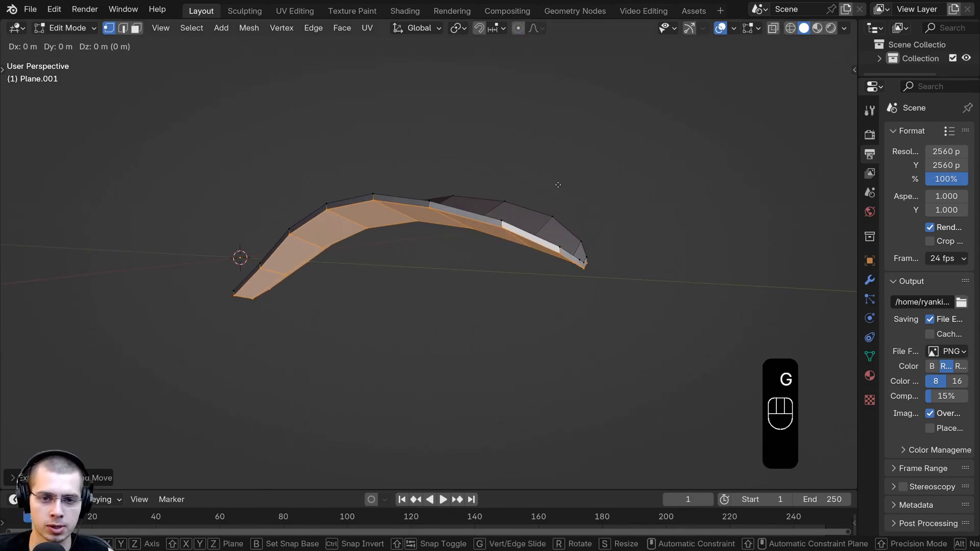
pyautogui.press('z')
pyautogui.click(654, 220)
# Step: Scale the extruded underside down to about 0.98 and adjust its height along the Z axis
pyautogui.press('s')
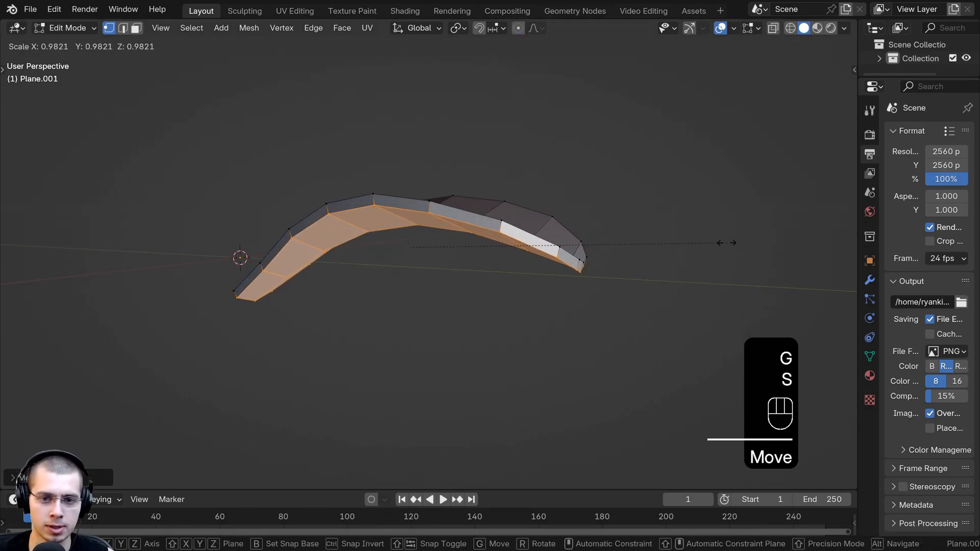
pyautogui.click(726, 243)
pyautogui.press('g')
pyautogui.press('z')
pyautogui.click(727, 245)
# Step: Leave mesh editing and apply smooth shading to the object
pyautogui.press('Tab')
pyautogui.press('w')
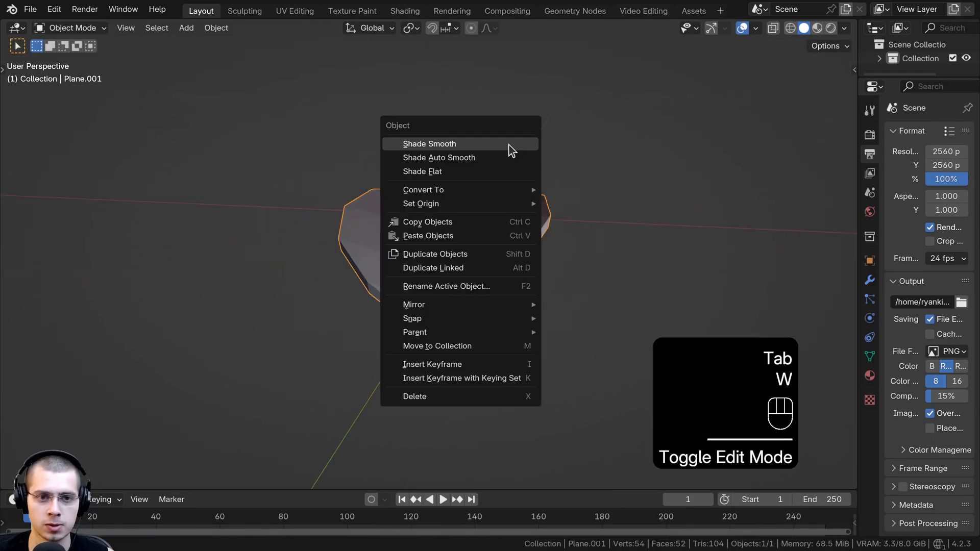
pyautogui.click(511, 150)
pyautogui.moveTo(511, 150); pyautogui.dragTo(488, 235, button='middle')
# Step: Select the whole mesh in Edit Mode and recalculate its normals to the outside
pyautogui.press('Tab')
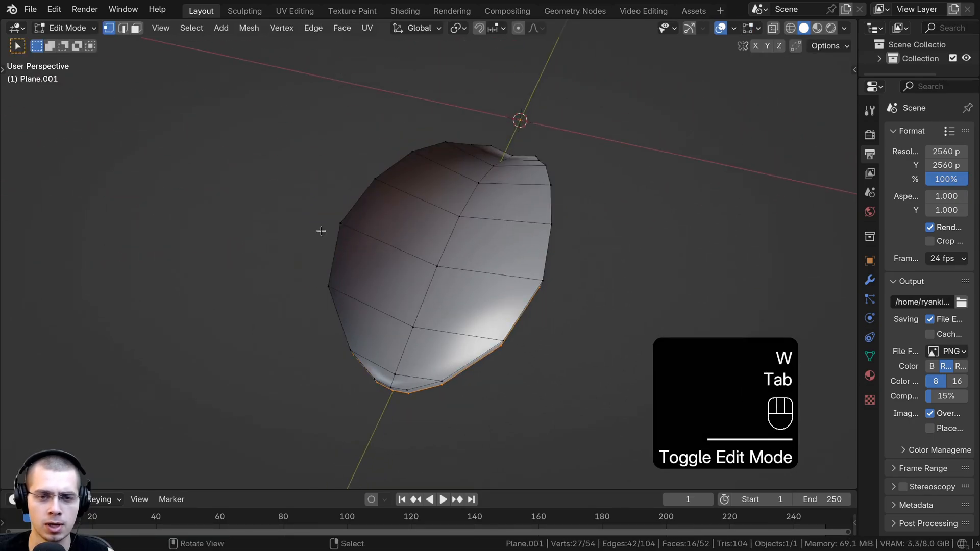
pyautogui.press('a')
pyautogui.press('a')
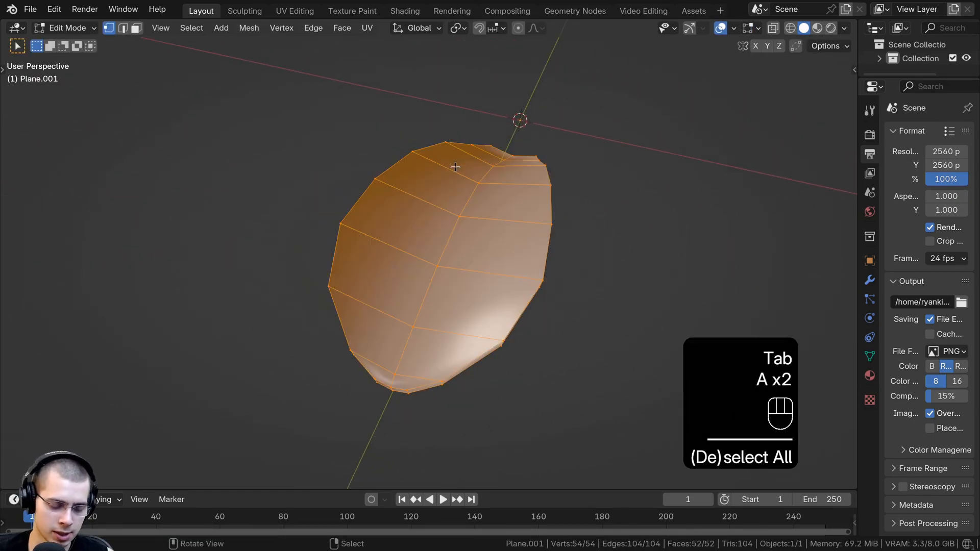
pyautogui.hotkey('shift', 'n')
pyautogui.moveTo(455, 167)
pyautogui.mouseDown(button='middle')
pyautogui.moveTo(483, 154)
pyautogui.moveTo(481, 105)
pyautogui.moveTo(424, 171)
pyautogui.moveTo(492, 145)
pyautogui.moveTo(534, 273)
pyautogui.moveTo(337, 263)
pyautogui.moveTo(341, 249)
pyautogui.mouseUp(button='middle')
pyautogui.press('Tab')
pyautogui.press('Tab')
pyautogui.press('Tab')
pyautogui.press('Tab')
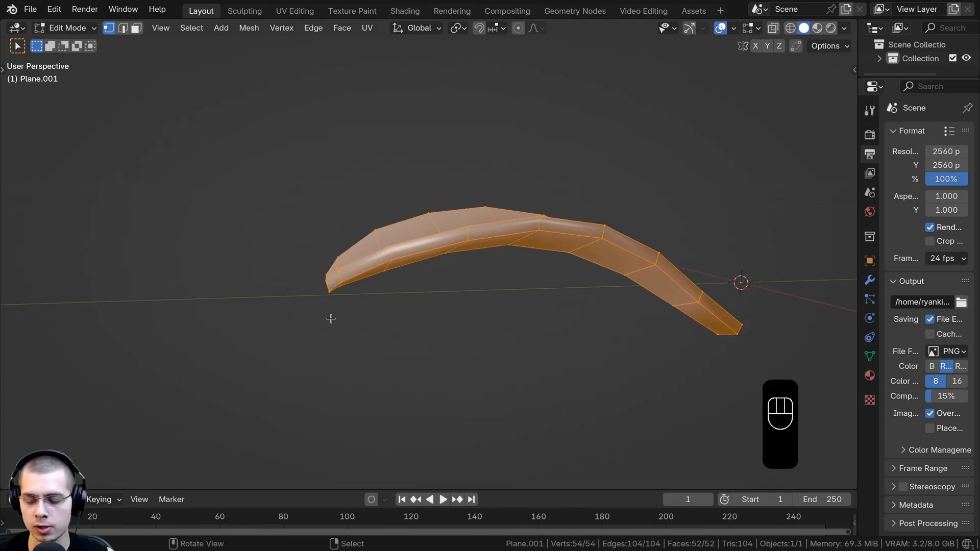
pyautogui.press('KP_3')
pyautogui.keyDown('shift'); pyautogui.moveTo(410, 315); pyautogui.dragTo(455, 278, button='middle'); pyautogui.keyUp('shift')
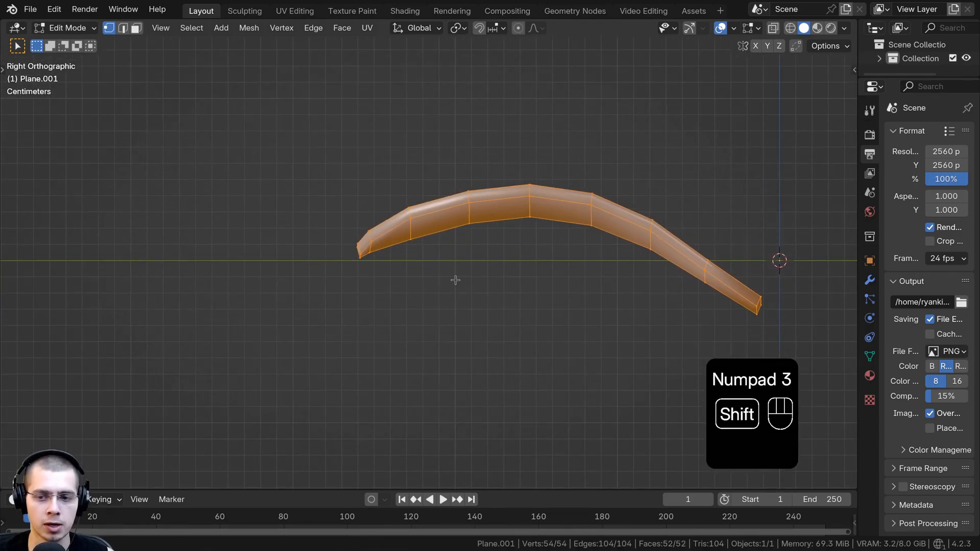
# Step: Show the mesh in wireframe, select the vertices at the leaf's far tip, and turn on proportional editing
pyautogui.scroll(1, 485, 249)
pyautogui.press('z')
pyautogui.click(344, 214)
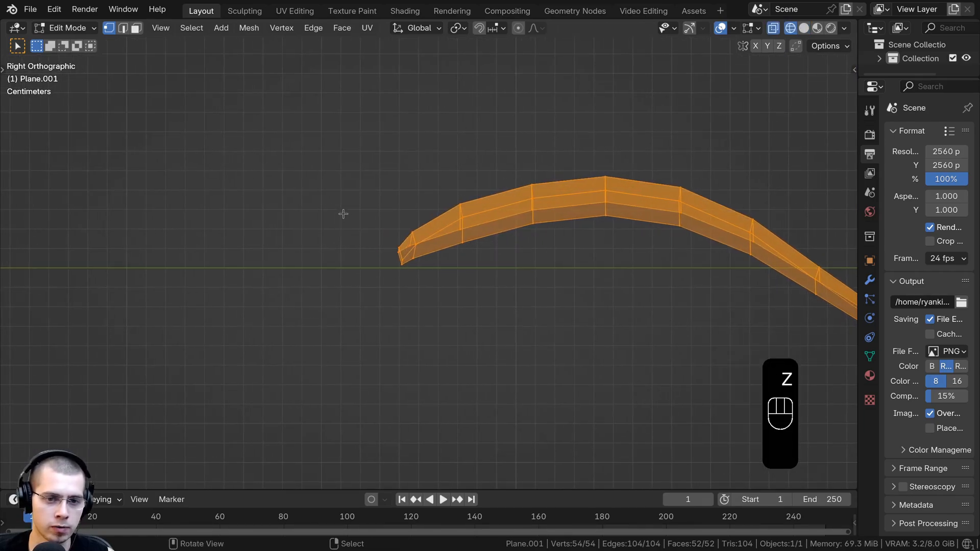
pyautogui.press('a')
pyautogui.moveTo(343, 159); pyautogui.dragTo(434, 304)
pyautogui.press('t')
pyautogui.press('t')
pyautogui.press('r')
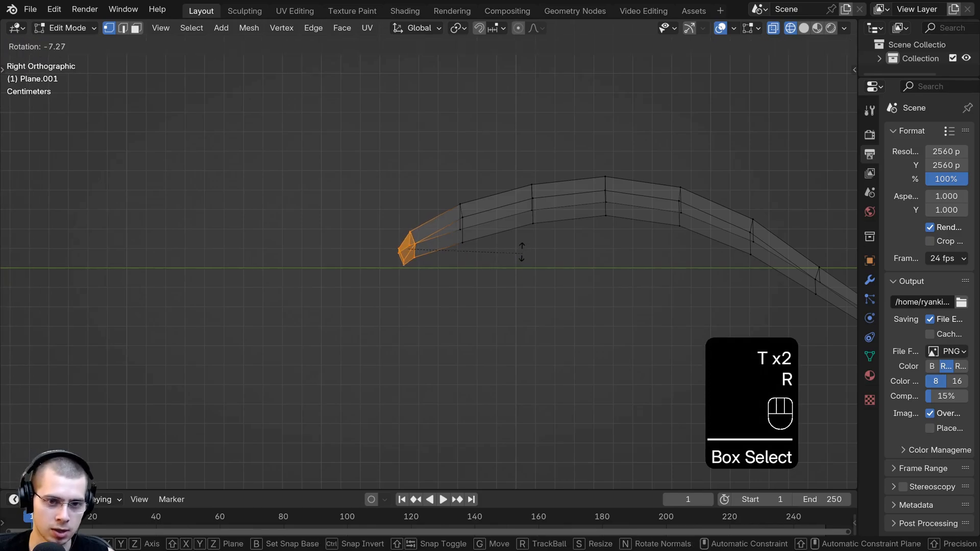
pyautogui.click(519, 230)
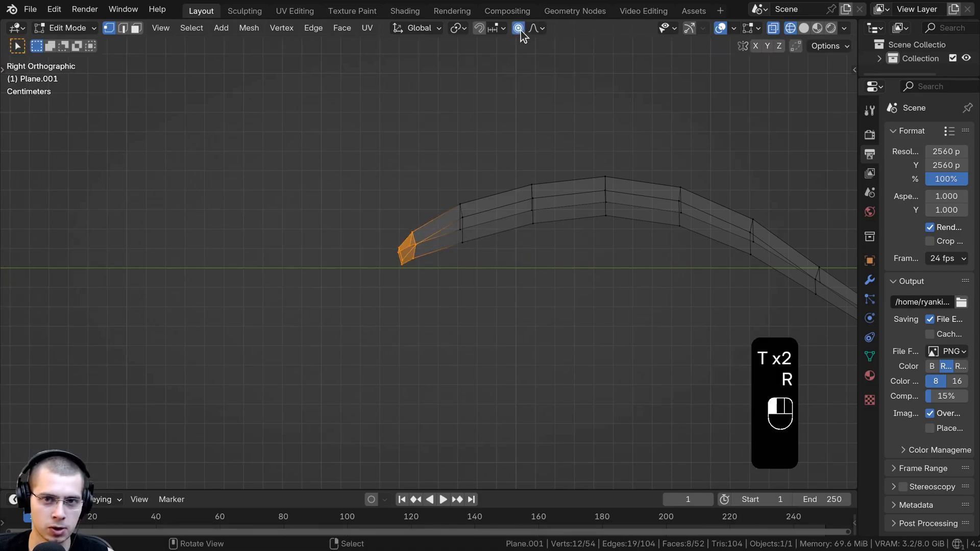
# Step: Rotate the leaf's selected tip downward and move it inward about 0.012 m, then return to Object Mode in solid shading
pyautogui.press('r')
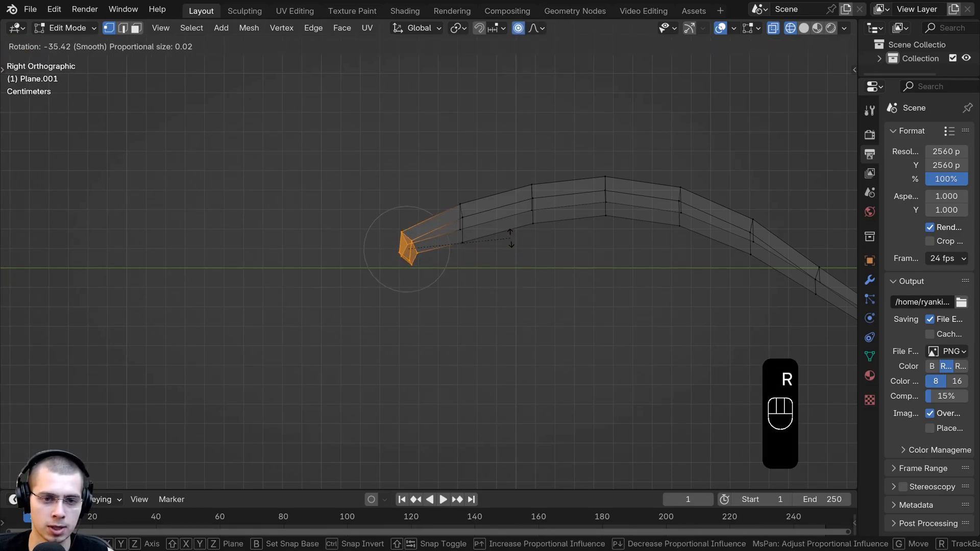
pyautogui.click(510, 222)
pyautogui.press('g')
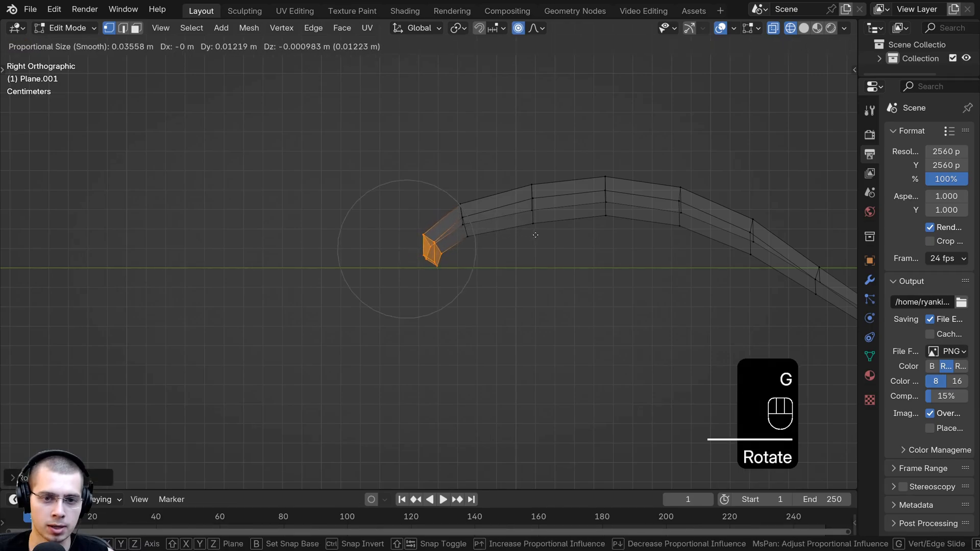
pyautogui.click(535, 233)
pyautogui.press('Tab')
pyautogui.press('z')
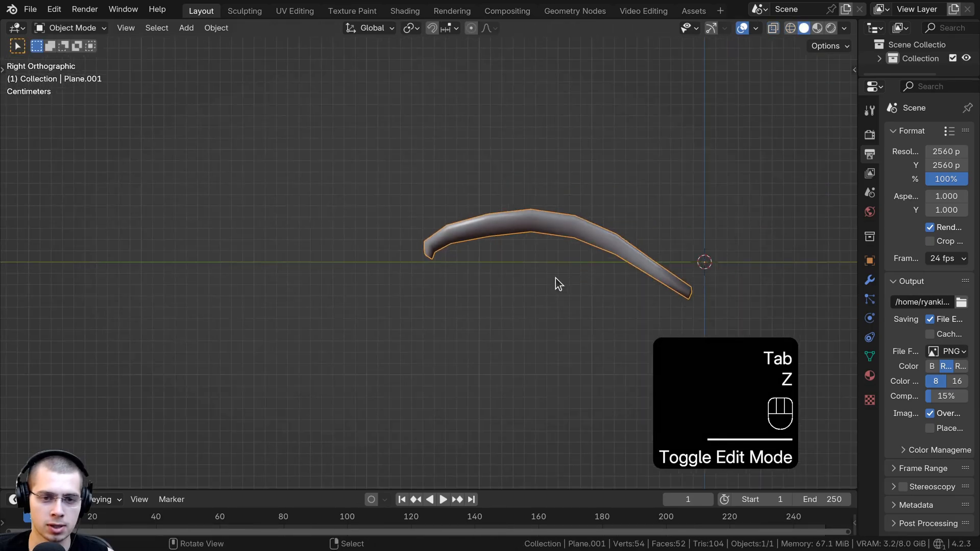
# Step: Examine the leaf's surface shading from several angles, both with and without its mesh edges displayed
pyautogui.moveTo(556, 282); pyautogui.dragTo(639, 292, button='middle')
pyautogui.press('a')
pyautogui.scroll(5, 638, 291)
pyautogui.press('w')
pyautogui.click(429, 216)
pyautogui.press('Tab')
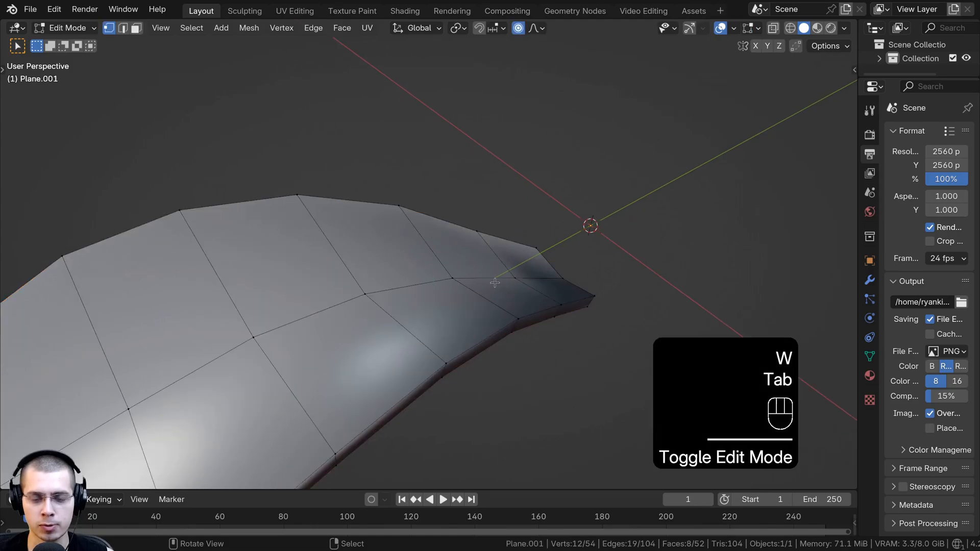
pyautogui.press('Tab')
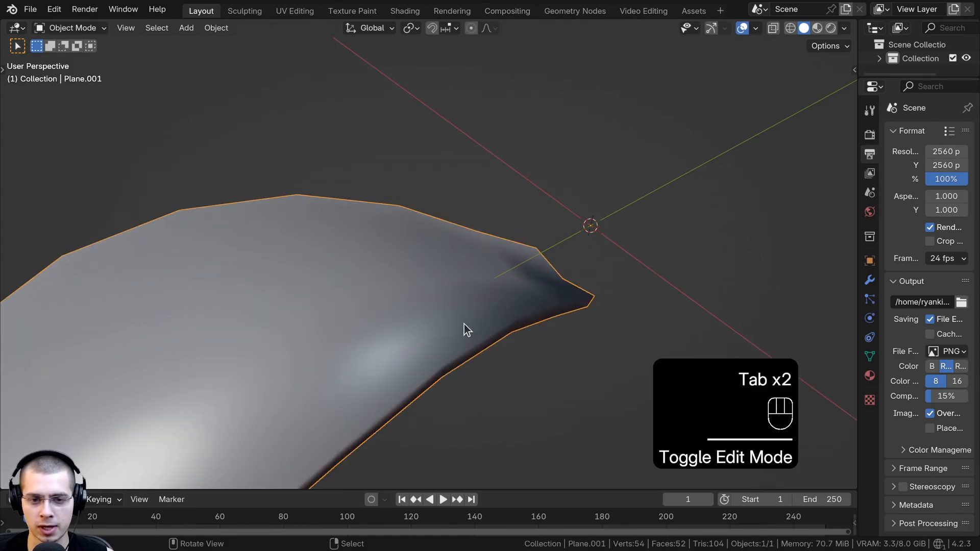
pyautogui.moveTo(560, 287); pyautogui.dragTo(868, 251, button='middle')
pyautogui.scroll(-3, 529, 267)
# Step: Add a Weighted Normal modifier to the leaf, check the shading around it, and deselect the object
pyautogui.click(870, 282)
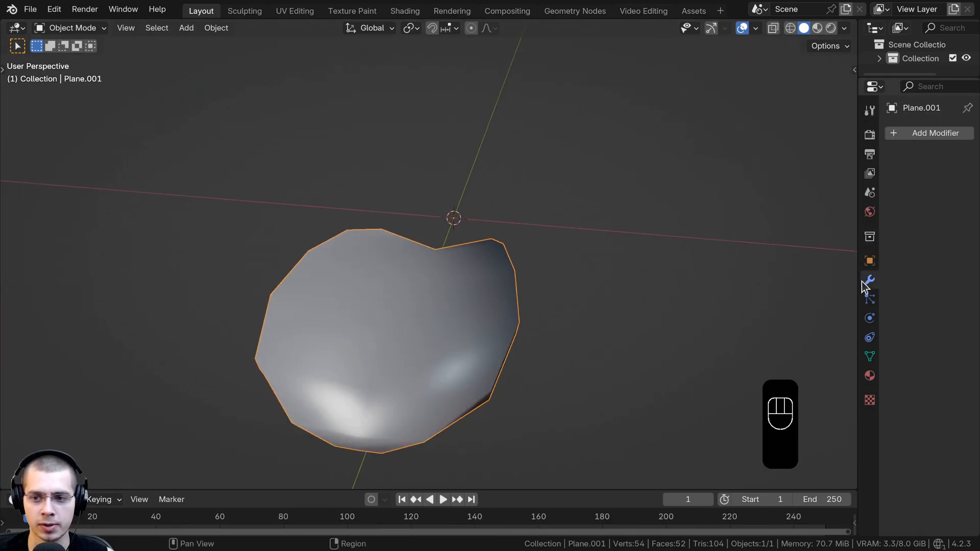
pyautogui.moveTo(858, 274); pyautogui.dragTo(687, 274)
pyautogui.click(768, 128)
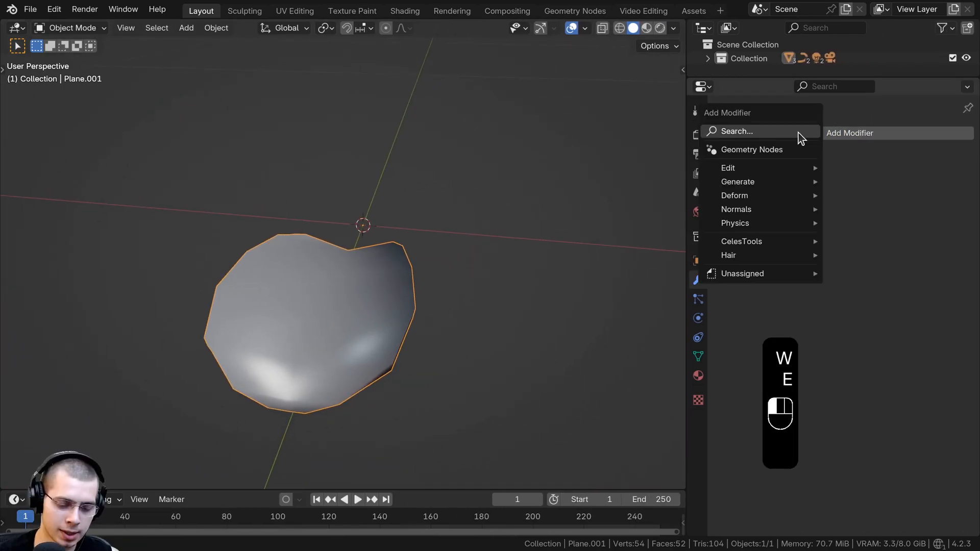
pyautogui.write('weigh')
pyautogui.press('Return')
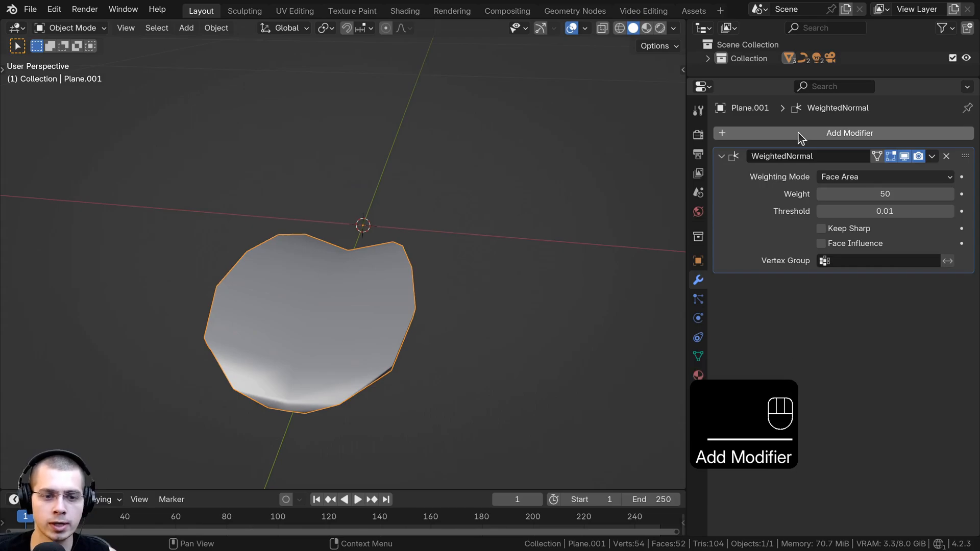
pyautogui.moveTo(522, 230); pyautogui.dragTo(450, 250, button='middle')
pyautogui.moveTo(686, 187); pyautogui.dragTo(844, 187)
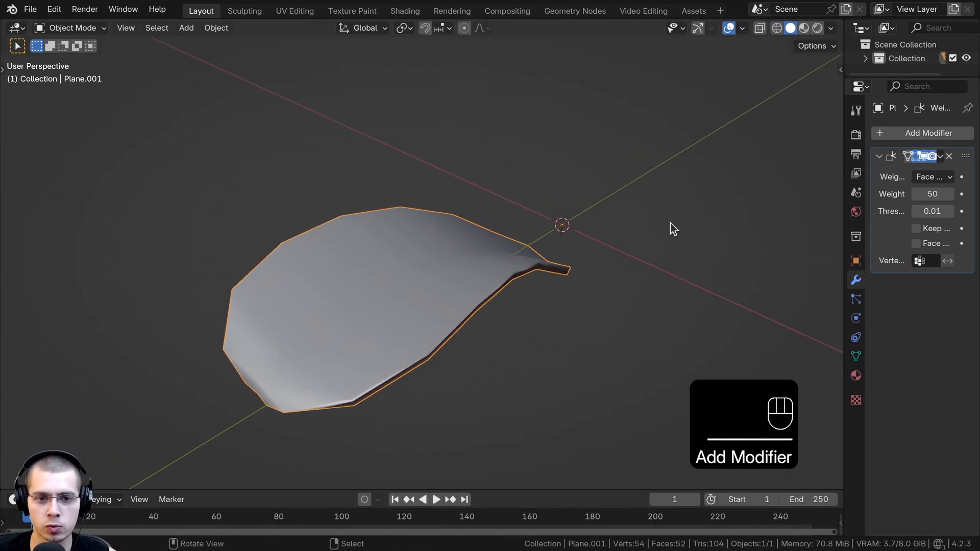
pyautogui.moveTo(670, 222); pyautogui.dragTo(474, 258, button='middle')
pyautogui.press('a')
pyautogui.moveTo(479, 303); pyautogui.dragTo(378, 271, button='middle')
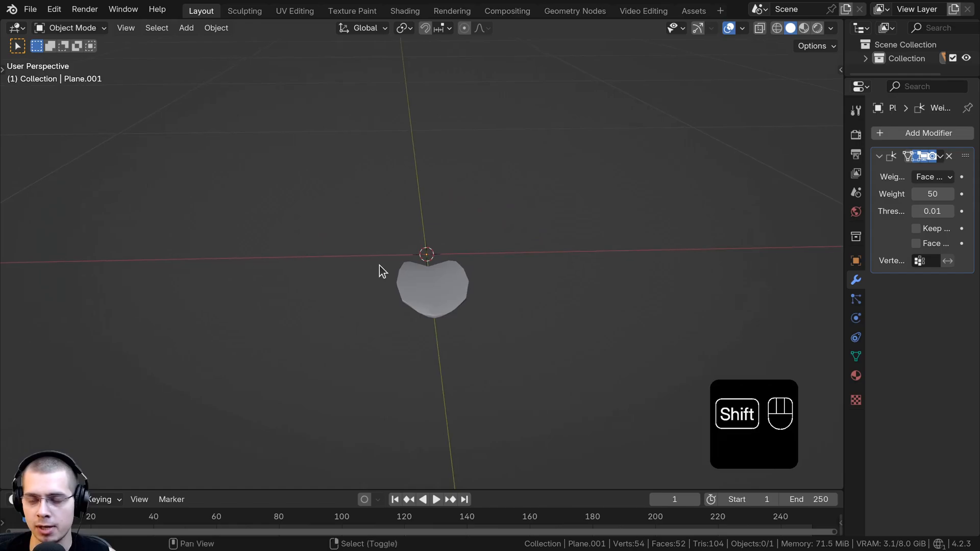
# Step: Reset the 3D cursor to the world origin and add a mesh circle with 10 vertices there
pyautogui.scroll(3, 427, 250)
pyautogui.hotkey('shift', 'c')
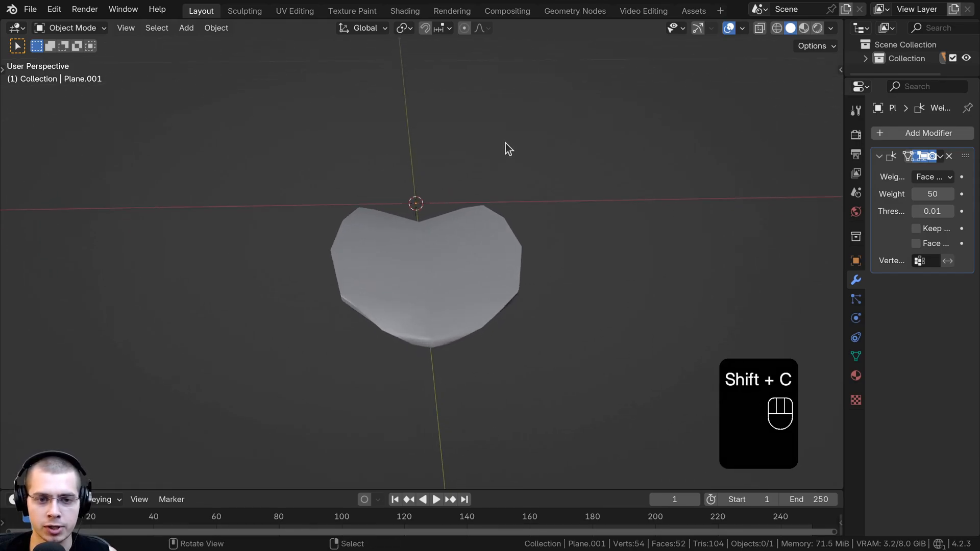
pyautogui.hotkey('shift', 'a')
pyautogui.moveTo(445, 129)
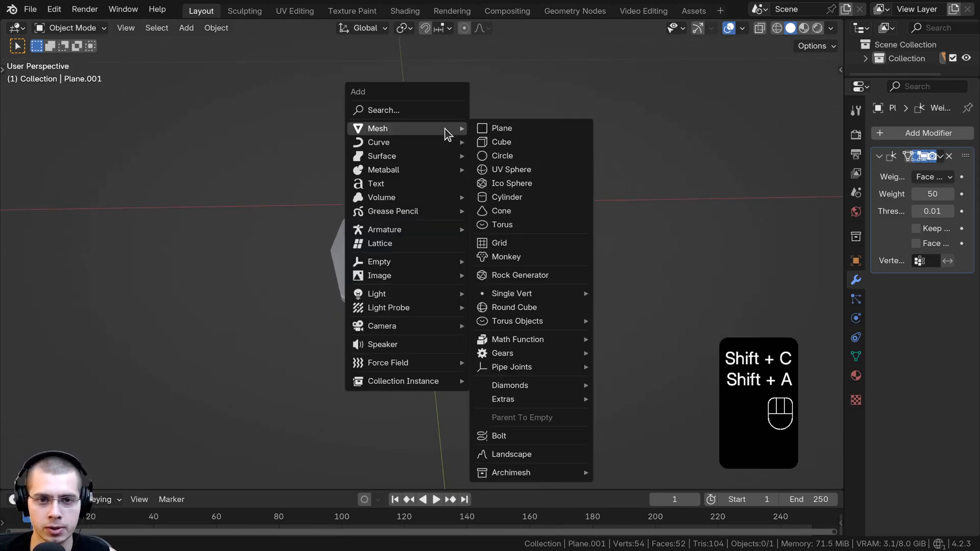
pyautogui.click(539, 159)
pyautogui.click(12, 479)
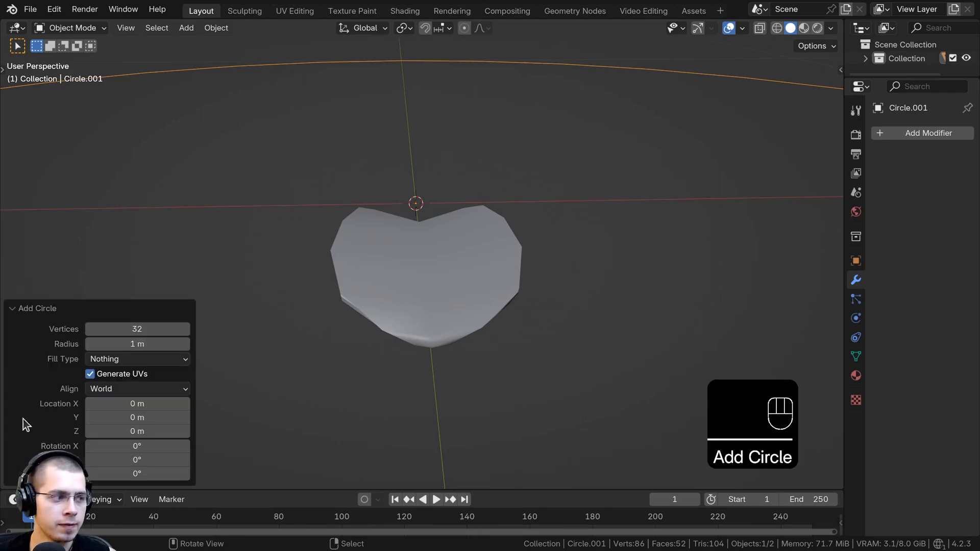
pyautogui.write('10')
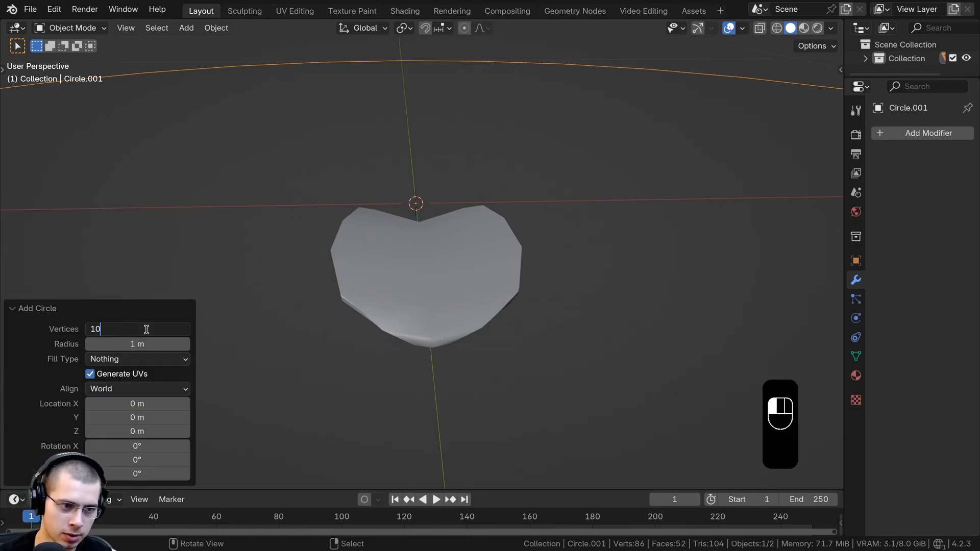
pyautogui.press('Return')
pyautogui.click(29, 309)
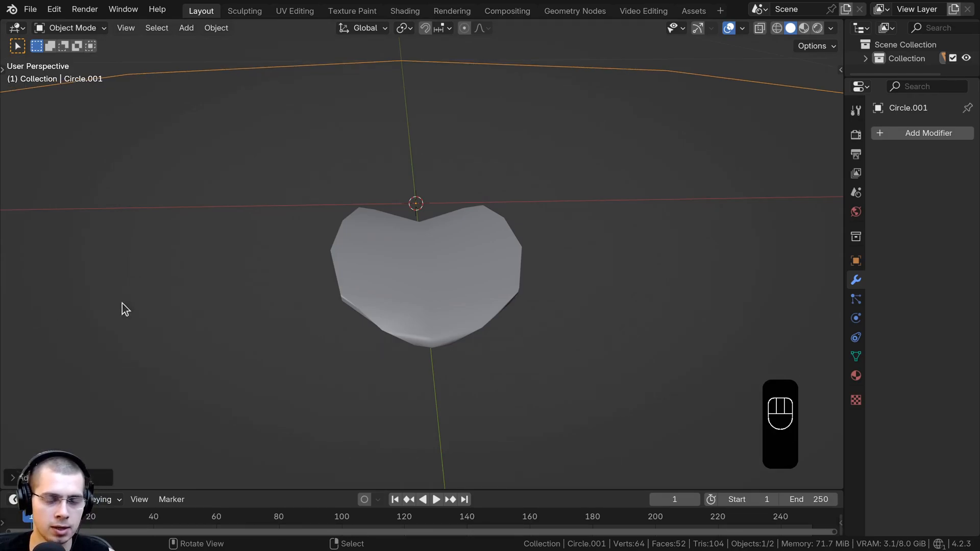
# Step: Scale the circle down to a small ring beside the leaf's stem end and apply its scale
pyautogui.scroll(-5, 759, 227)
pyautogui.press('s')
pyautogui.press('s')
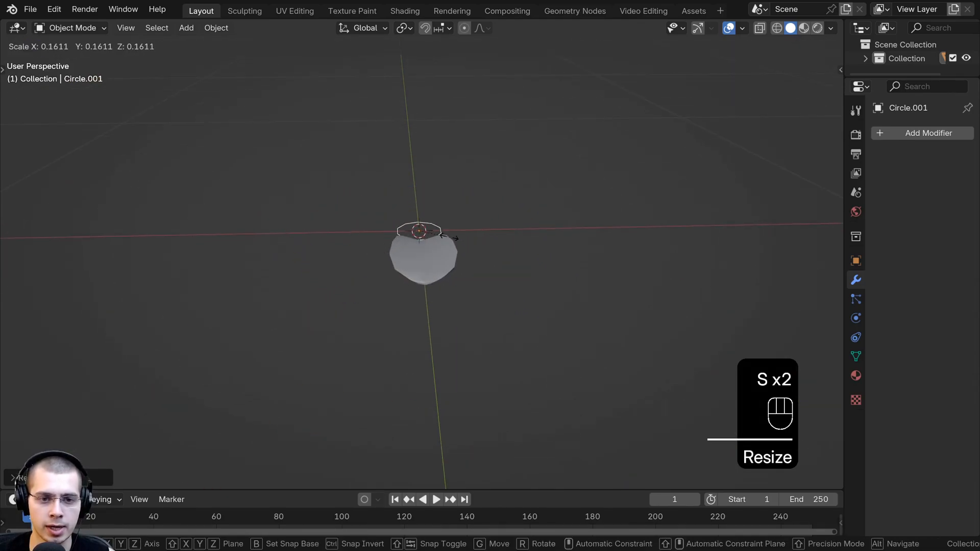
pyautogui.click(437, 233)
pyautogui.scroll(4, 437, 233)
pyautogui.press('s')
pyautogui.click(396, 179)
pyautogui.press('s')
pyautogui.click(480, 193)
pyautogui.hotkey('ctrl', 'a')
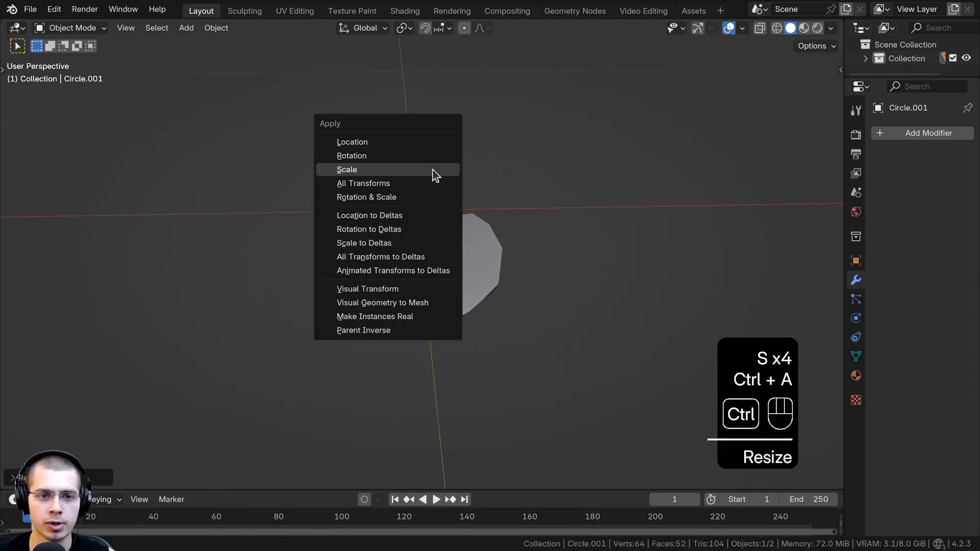
pyautogui.click(435, 174)
# Step: In Edit Mode, extrude the ring about 0.009 m downward along the Z axis in the right side view
pyautogui.moveTo(415, 243); pyautogui.dragTo(590, 300, button='middle')
pyautogui.scroll(3, 590, 300)
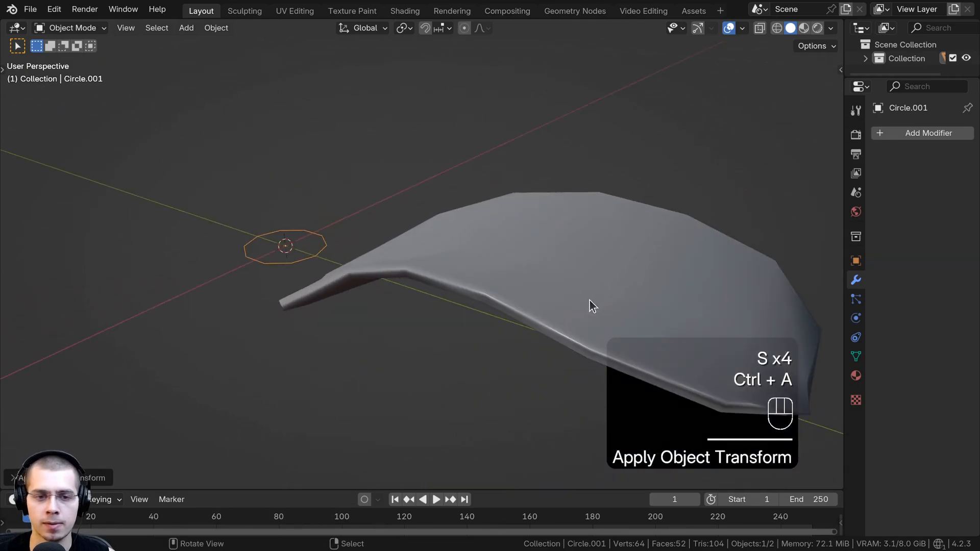
pyautogui.press('Tab')
pyautogui.keyDown('shift'); pyautogui.moveTo(398, 288); pyautogui.dragTo(457, 302, button='middle'); pyautogui.keyUp('shift')
pyautogui.press('KP_1')
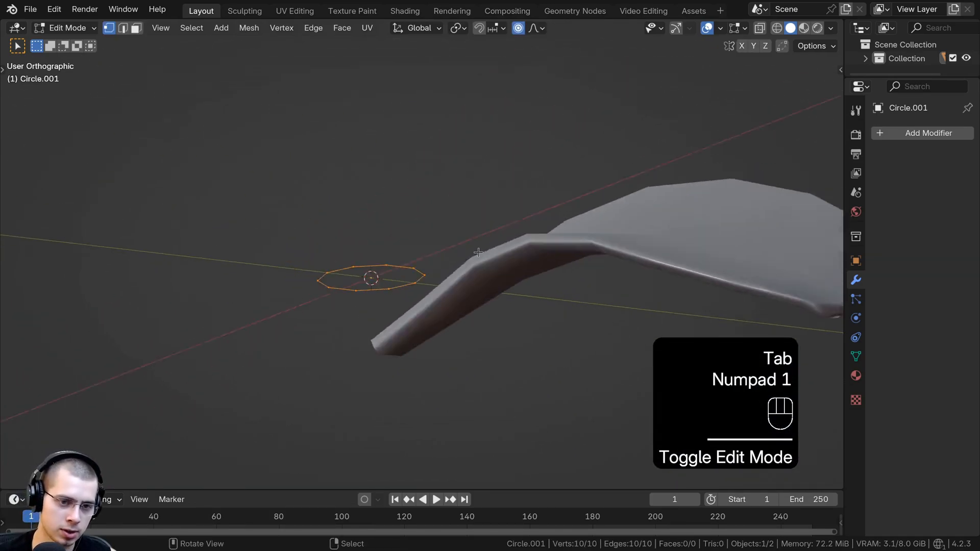
pyautogui.press('KP_3')
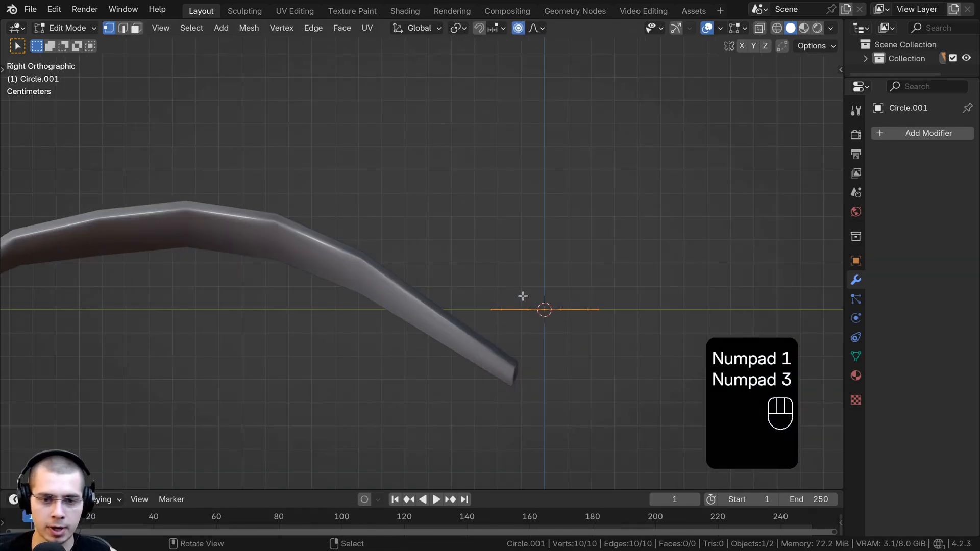
pyautogui.keyDown('shift'); pyautogui.moveTo(523, 295); pyautogui.dragTo(405, 247, button='middle'); pyautogui.keyUp('shift')
pyautogui.scroll(1, 455, 222)
pyautogui.press('e')
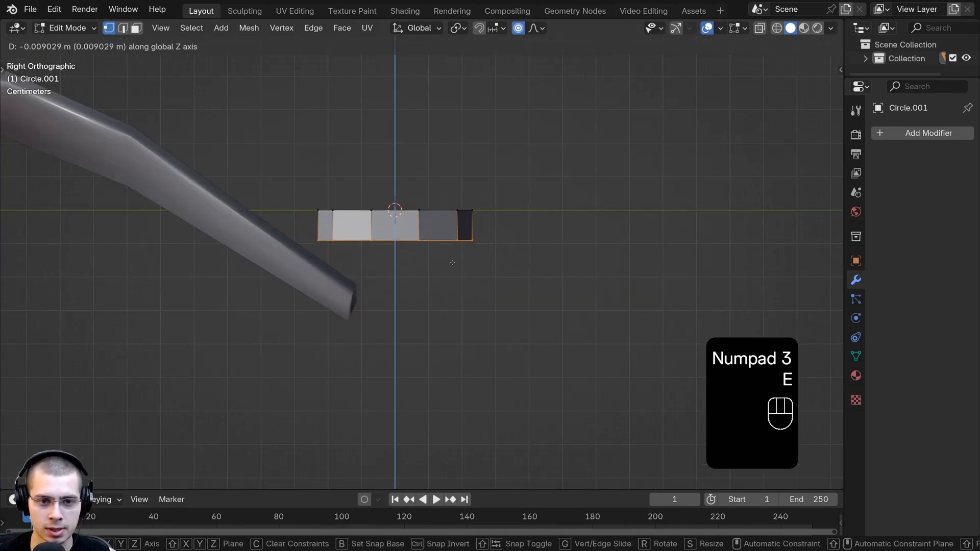
pyautogui.click(453, 265)
# Step: Turn off proportional editing and scale the extruded lower ring down to about 0.82
pyautogui.press('s')
pyautogui.rightClick(490, 260)
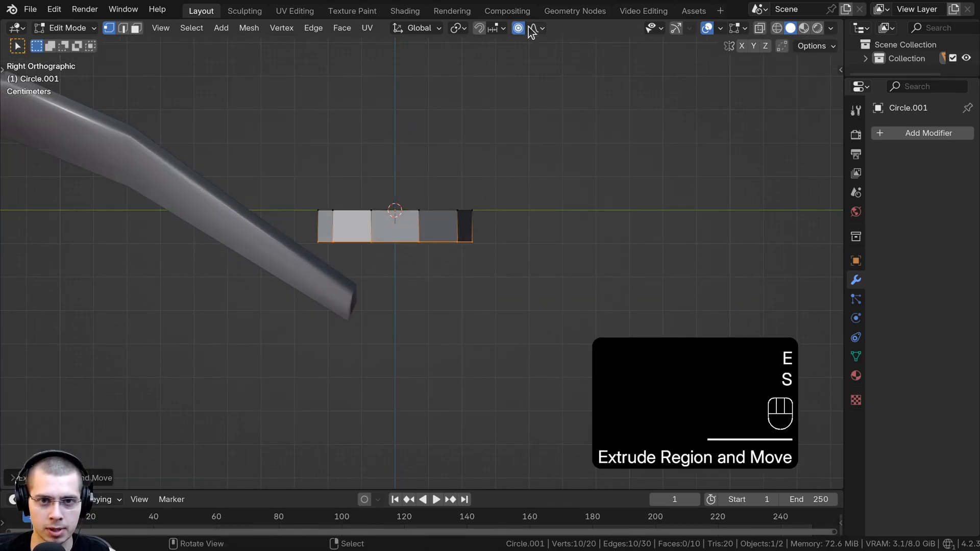
pyautogui.click(519, 28)
pyautogui.scroll(3, 519, 278)
pyautogui.press('s')
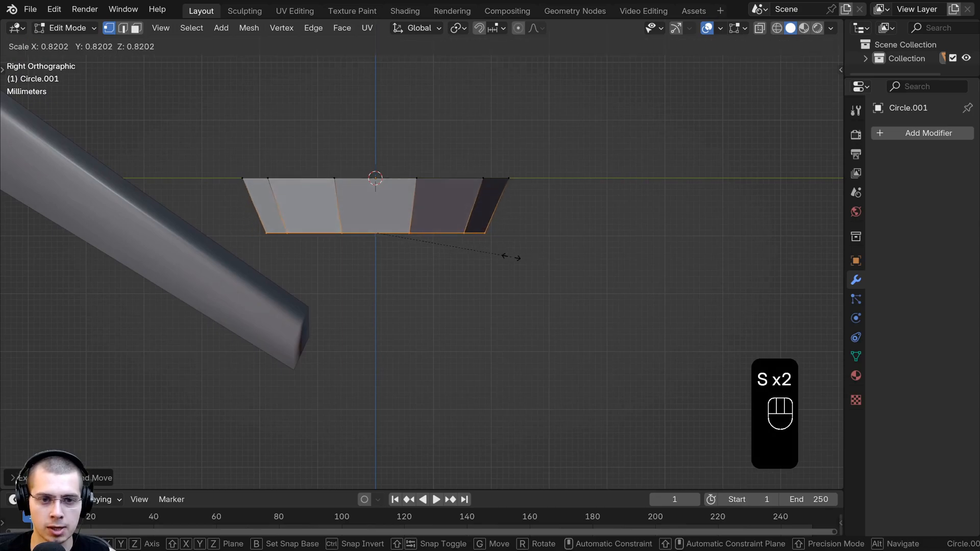
pyautogui.click(513, 258)
# Step: Extrude the lower ring slightly further down and scale it inward to form the cup's narrow base
pyautogui.keyDown('shift'); pyautogui.moveTo(521, 259); pyautogui.dragTo(556, 261, button='middle'); pyautogui.keyUp('shift')
pyautogui.press('e')
pyautogui.click(556, 290)
pyautogui.press('s')
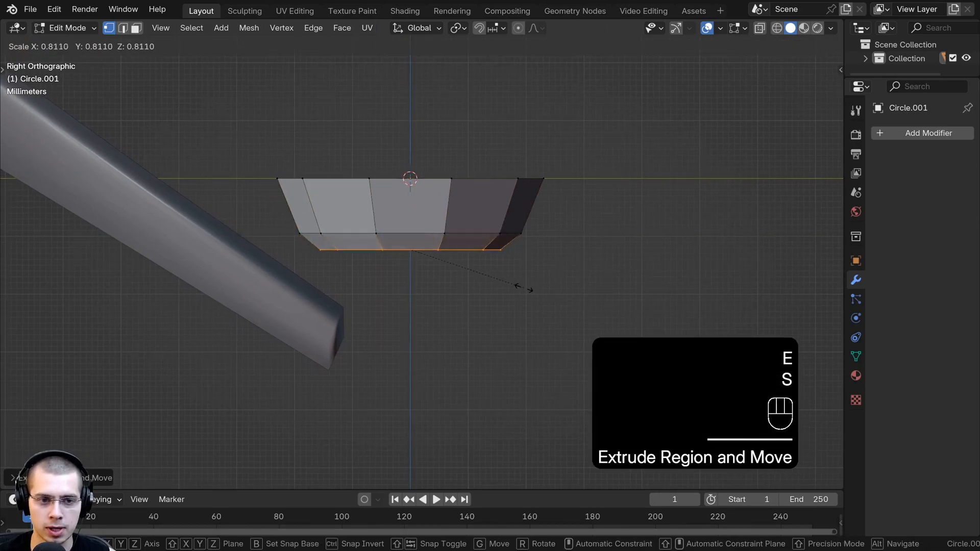
pyautogui.press('g')
pyautogui.press('s')
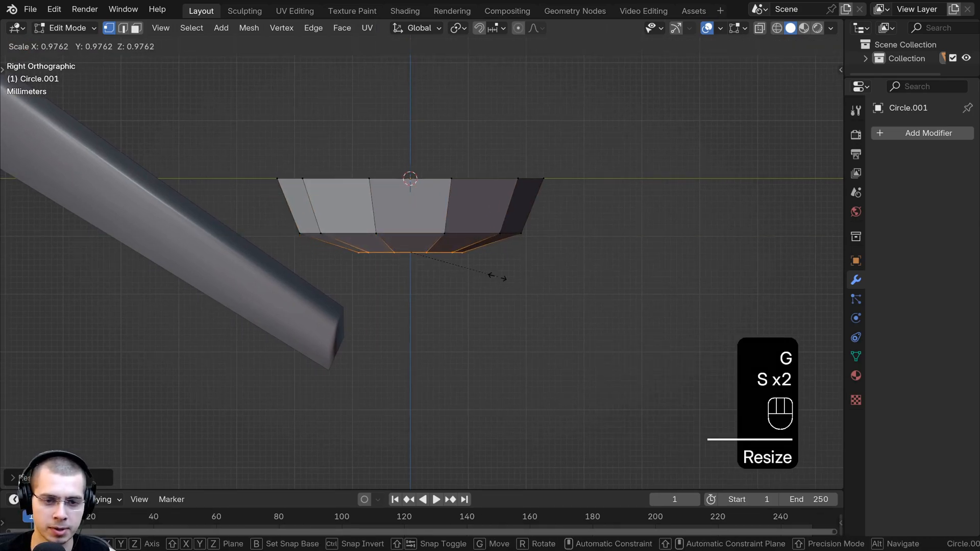
pyautogui.click(455, 264)
pyautogui.keyDown('shift'); pyautogui.moveTo(402, 287); pyautogui.dragTo(402, 271, button='middle'); pyautogui.keyUp('shift')
pyautogui.scroll(2, 402, 271)
pyautogui.press('s')
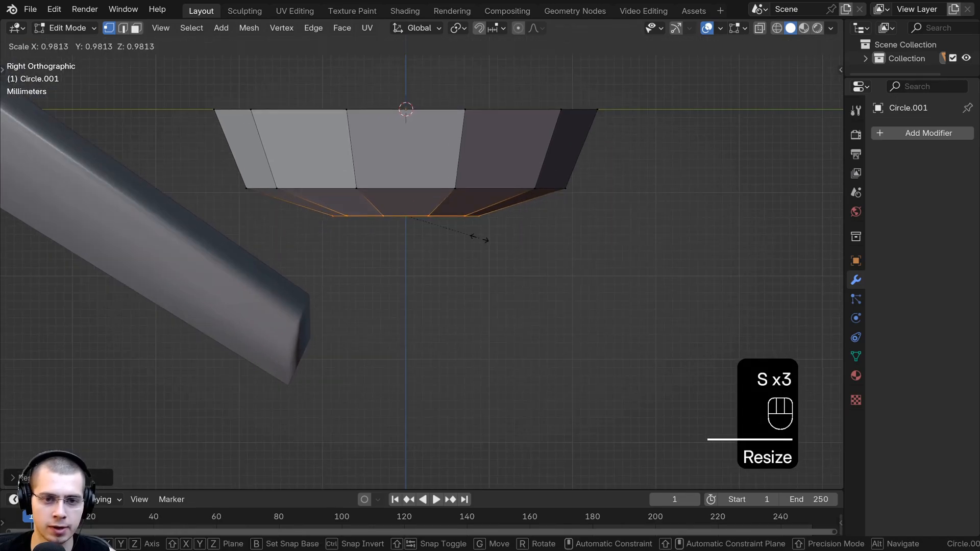
pyautogui.click(446, 232)
# Step: Extrude the base ring down into a stem section, taper it, and tilt and position its end
pyautogui.press('e')
pyautogui.click(419, 289)
pyautogui.press('s')
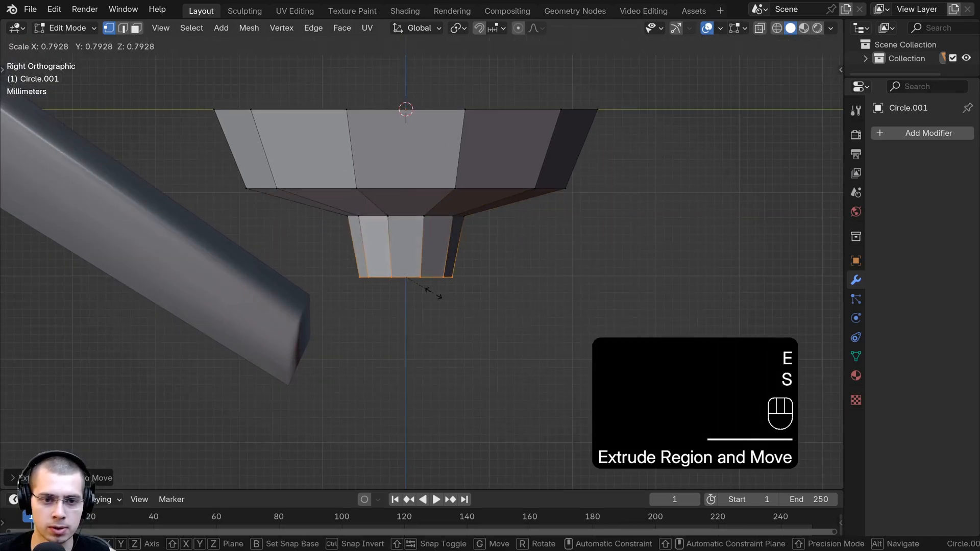
pyautogui.press('r')
pyautogui.click(437, 280)
pyautogui.press('g')
pyautogui.press('s')
pyautogui.click(440, 312)
# Step: Extrude a second stem section, then rotate, move and scale its end so the stem bends sideways
pyautogui.press('e')
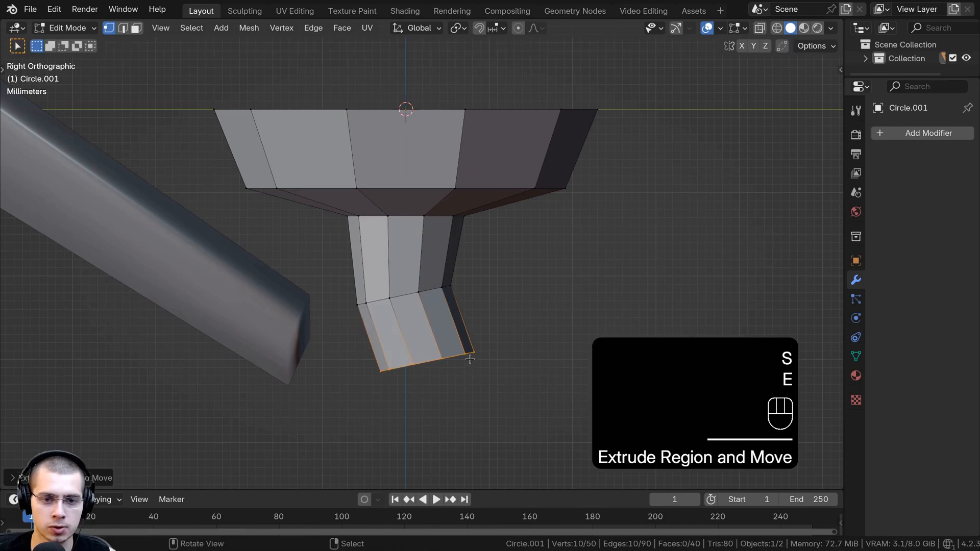
pyautogui.press('r')
pyautogui.press('g')
pyautogui.press('r')
pyautogui.press('g')
pyautogui.press('s')
pyautogui.click(480, 340)
# Step: Extrude a short final stem section, rotate and move its end, and fill the open end with a face
pyautogui.press('e')
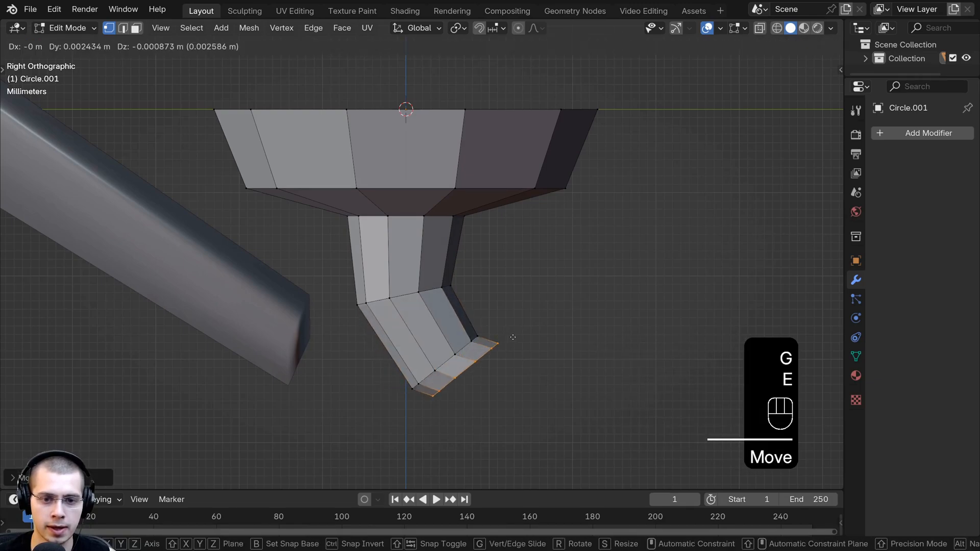
pyautogui.press('r')
pyautogui.press('g')
pyautogui.click(502, 322)
pyautogui.moveTo(503, 321); pyautogui.dragTo(416, 274, button='middle')
pyautogui.press('f')
pyautogui.press('Tab')
pyautogui.scroll(2, 456, 270)
pyautogui.press('Tab')
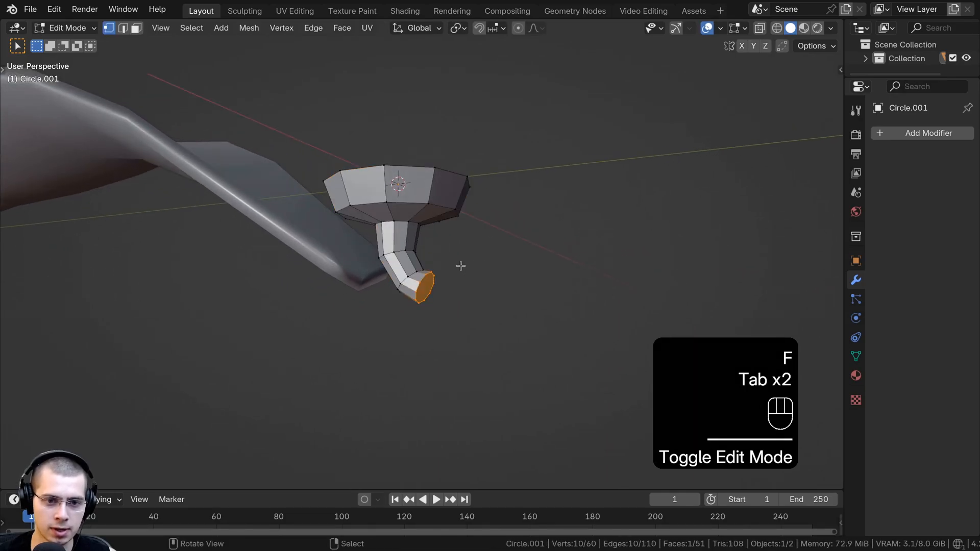
# Step: Extrude the cup's upper rim straight up into a tall shaft and scale its top ring inward to a taper
pyautogui.press('KP_3')
pyautogui.keyDown('alt'); pyautogui.click(474, 196); pyautogui.keyUp('alt')
pyautogui.scroll(-8, 466, 313)
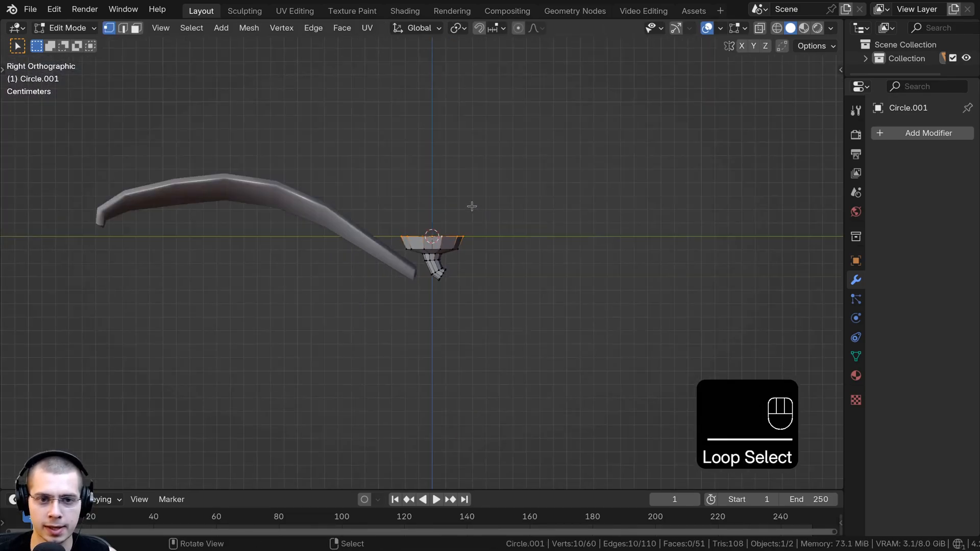
pyautogui.press('w')
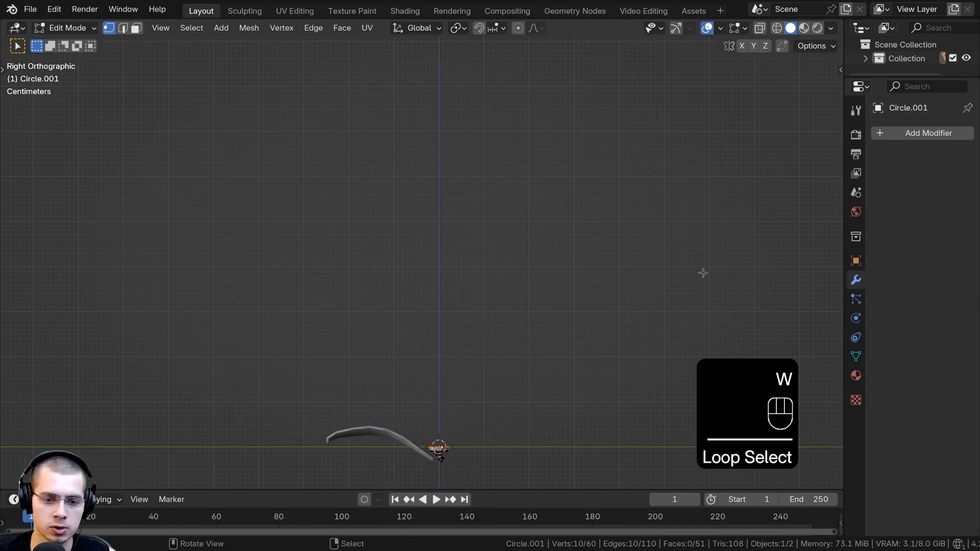
pyautogui.press('e')
pyautogui.click(575, 204)
pyautogui.keyDown('shift'); pyautogui.moveTo(576, 205); pyautogui.dragTo(612, 117, button='middle'); pyautogui.keyUp('shift')
pyautogui.press('s')
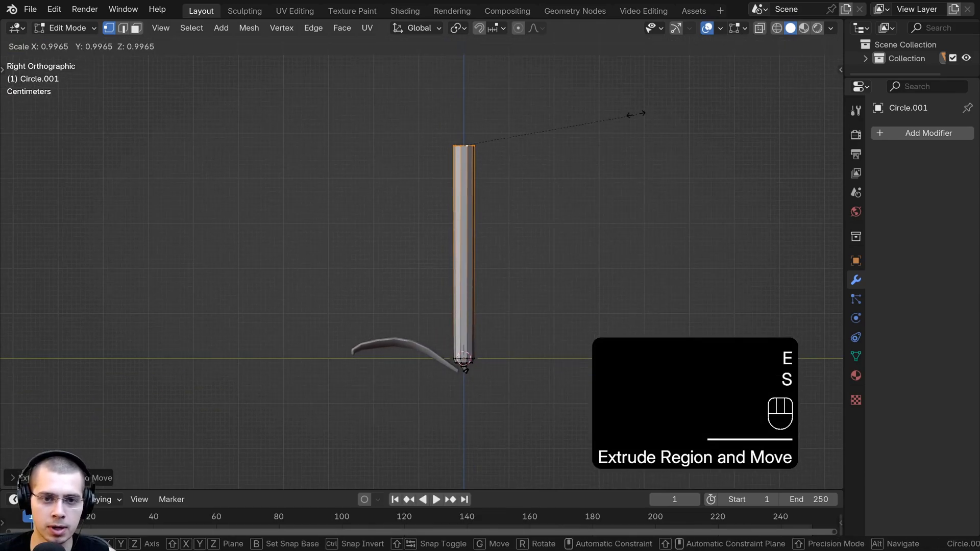
pyautogui.click(499, 144)
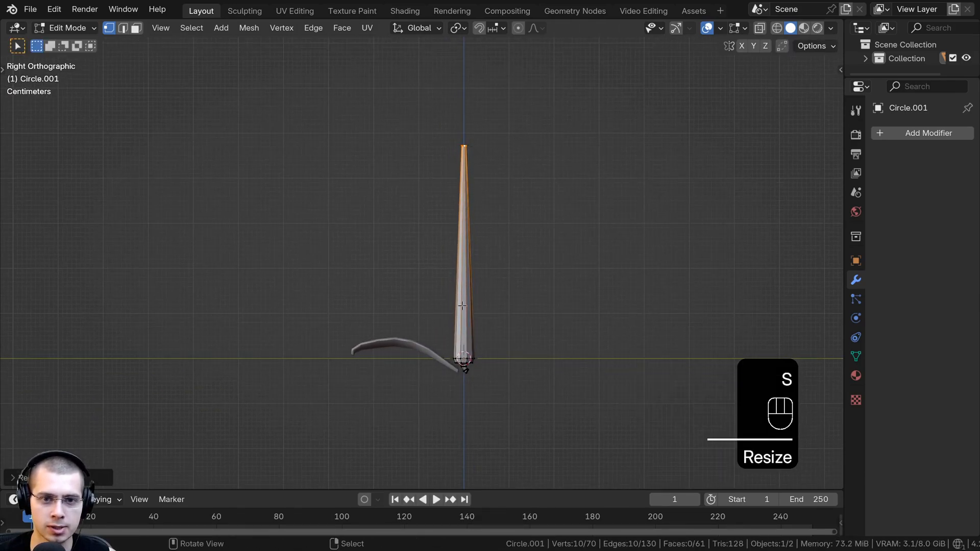
# Step: Scale the two edge rings at the shaft's base inward to narrow the cup
pyautogui.press('a')
pyautogui.moveTo(492, 391); pyautogui.dragTo(431, 175, button='middle')
pyautogui.scroll(3, 480, 335)
pyautogui.scroll(1, 532, 438)
pyautogui.press('KP_1')
pyautogui.press('KP_3')
pyautogui.scroll(4, 434, 178)
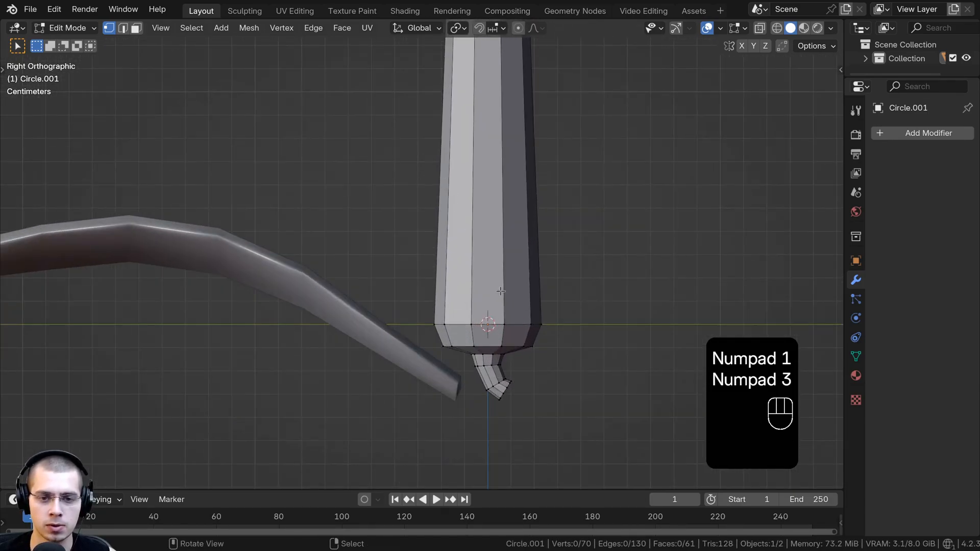
pyautogui.keyDown('shift'); pyautogui.moveTo(486, 325); pyautogui.dragTo(465, 252, button='middle'); pyautogui.keyUp('shift')
pyautogui.keyDown('alt'); pyautogui.click(466, 241); pyautogui.keyUp('alt')
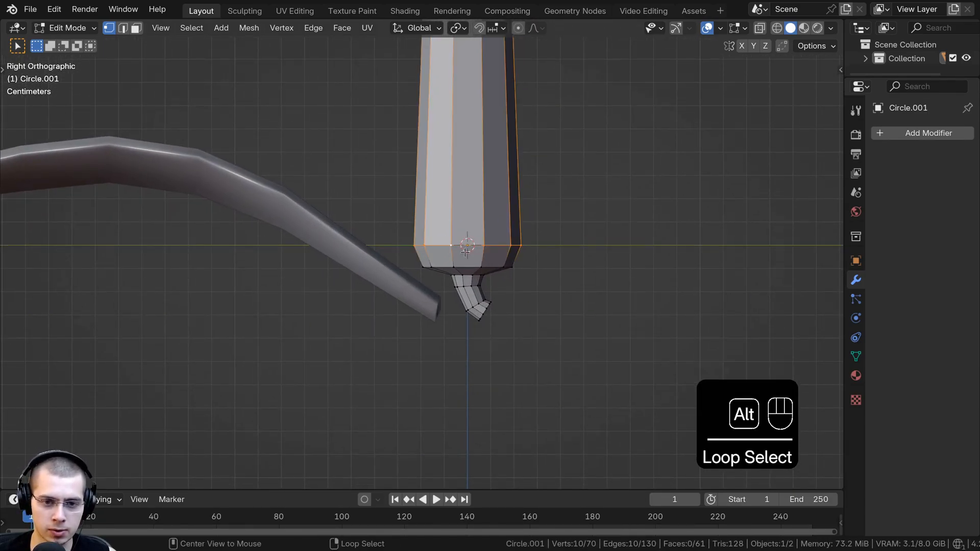
pyautogui.keyDown('alt'); pyautogui.keyDown('shift'); pyautogui.click(464, 262); pyautogui.keyUp('shift'); pyautogui.keyUp('alt')
pyautogui.scroll(2, 657, 245)
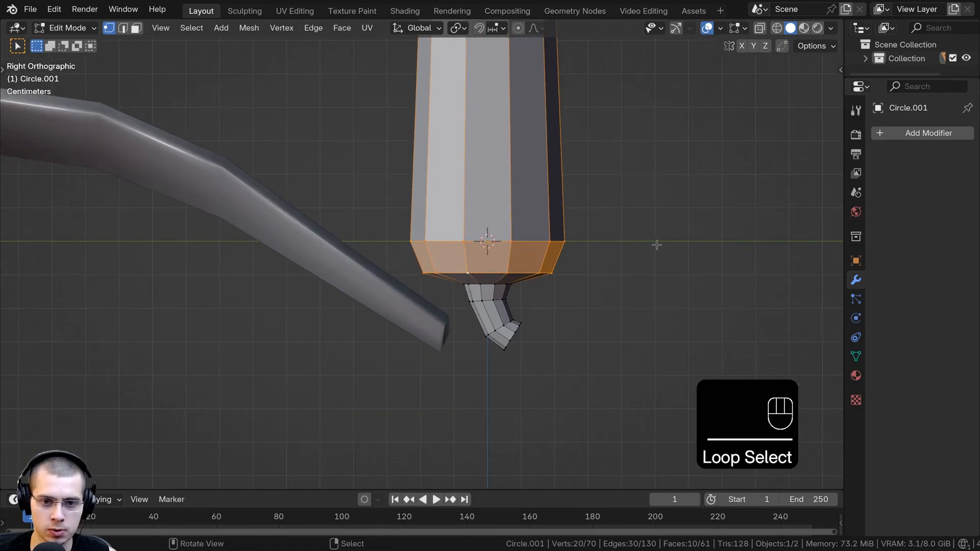
pyautogui.press('s')
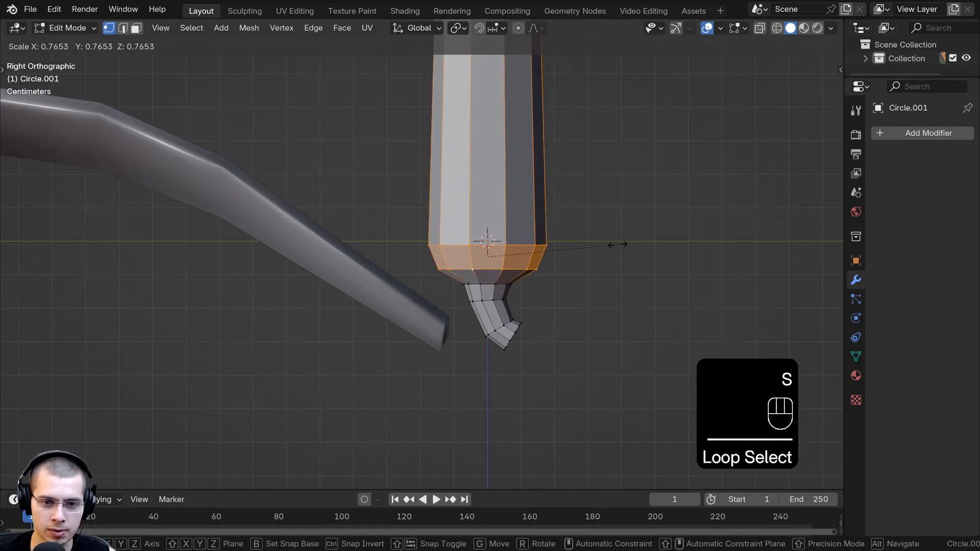
pyautogui.click(609, 243)
# Step: Scale down the whole bent stem below the cup and reposition it under the base
pyautogui.press('a')
pyautogui.press('z')
pyautogui.click(360, 278)
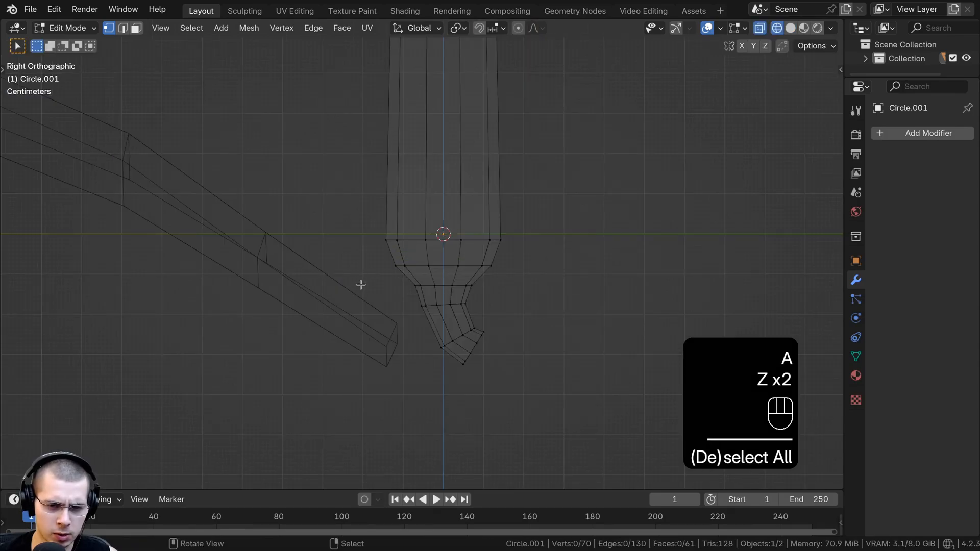
pyautogui.press('b')
pyautogui.moveTo(357, 277); pyautogui.dragTo(485, 366)
pyautogui.press('s')
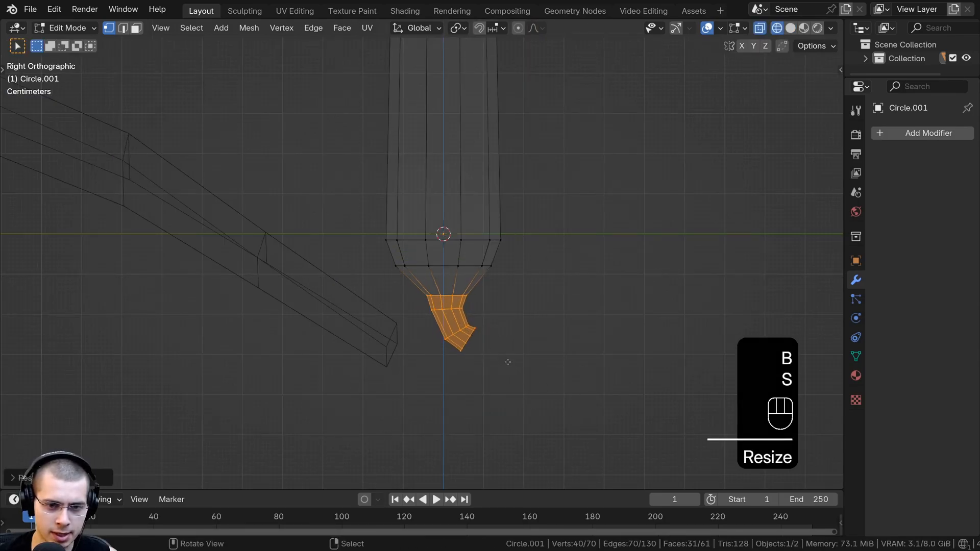
pyautogui.press('g')
pyautogui.click(499, 342)
# Step: Scale the shaft's top ring further inward for a thinner tip
pyautogui.scroll(-5, 449, 286)
pyautogui.keyDown('shift'); pyautogui.moveTo(404, 220); pyautogui.dragTo(412, 373, button='middle'); pyautogui.keyUp('shift')
pyautogui.scroll(-2, 413, 327)
pyautogui.press('a')
pyautogui.scroll(-2, 416, 265)
pyautogui.keyDown('shift'); pyautogui.moveTo(423, 309); pyautogui.dragTo(441, 421, button='middle'); pyautogui.keyUp('shift')
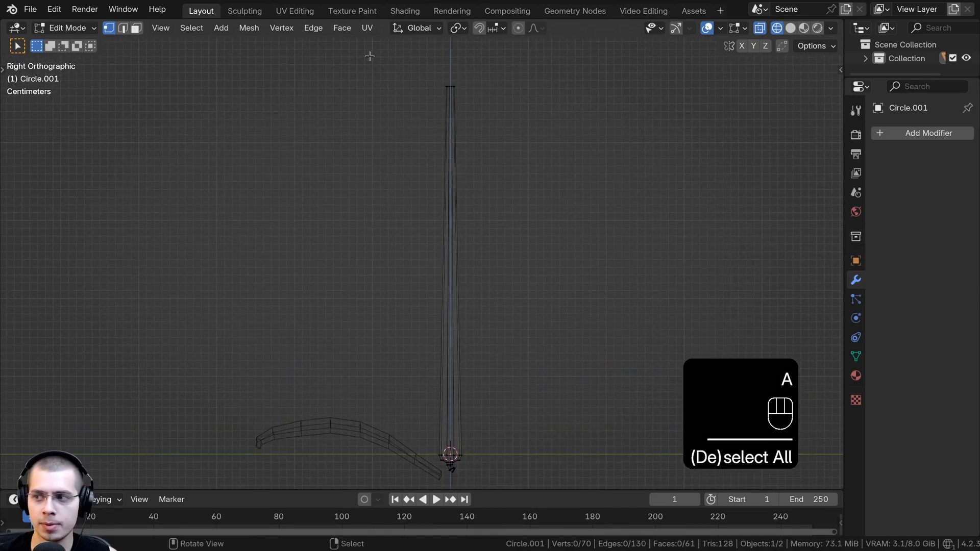
pyautogui.moveTo(369, 56); pyautogui.dragTo(563, 141)
pyautogui.press('s')
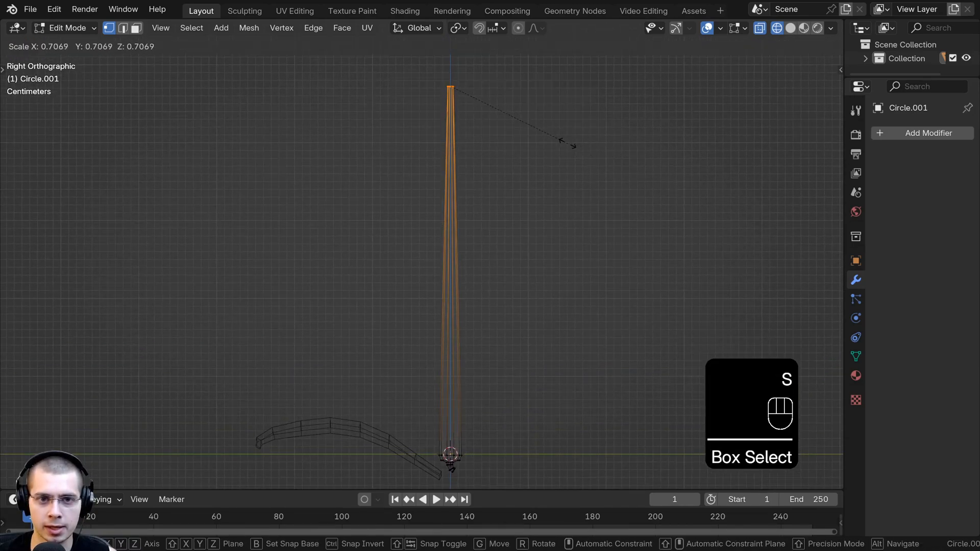
pyautogui.click(567, 143)
# Step: Extrude the shaft's top ring slightly upward, scale it inward and adjust its height to bevel the tip
pyautogui.scroll(8, 541, 191)
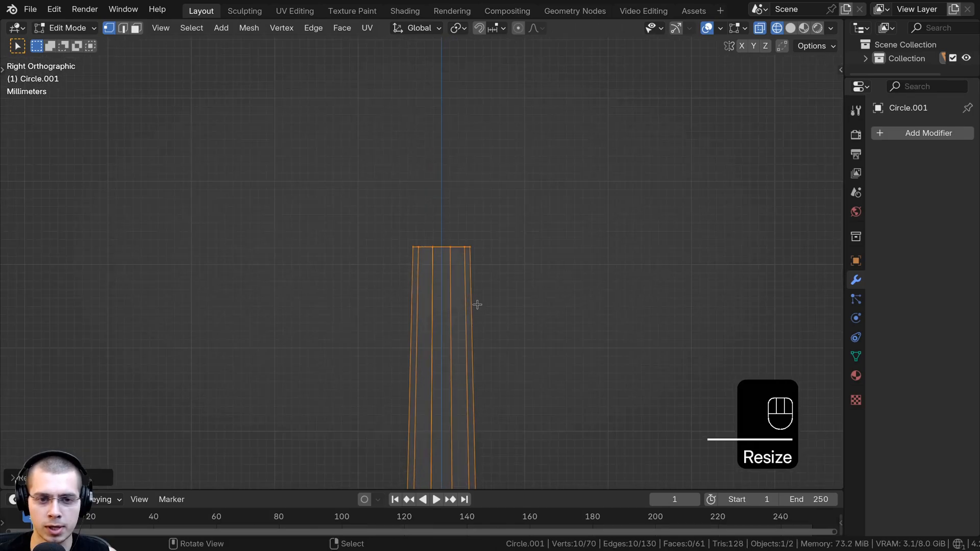
pyautogui.scroll(5, 478, 305)
pyautogui.press('e')
pyautogui.press('s')
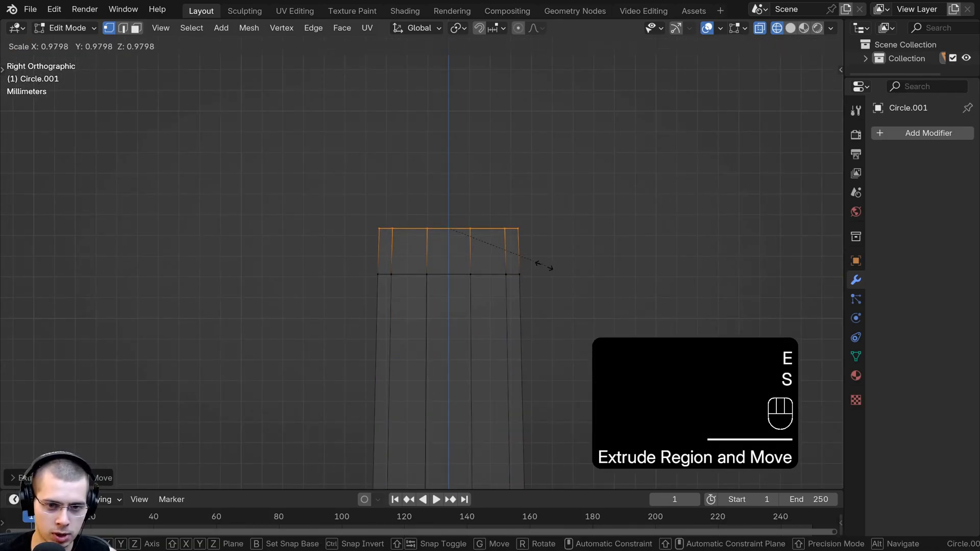
pyautogui.click(511, 259)
pyautogui.press('g')
pyautogui.click(516, 245)
# Step: Extrude the tip once more, scale the new ring inward and fill the opening with a face
pyautogui.press('e')
pyautogui.click(516, 243)
pyautogui.press('s')
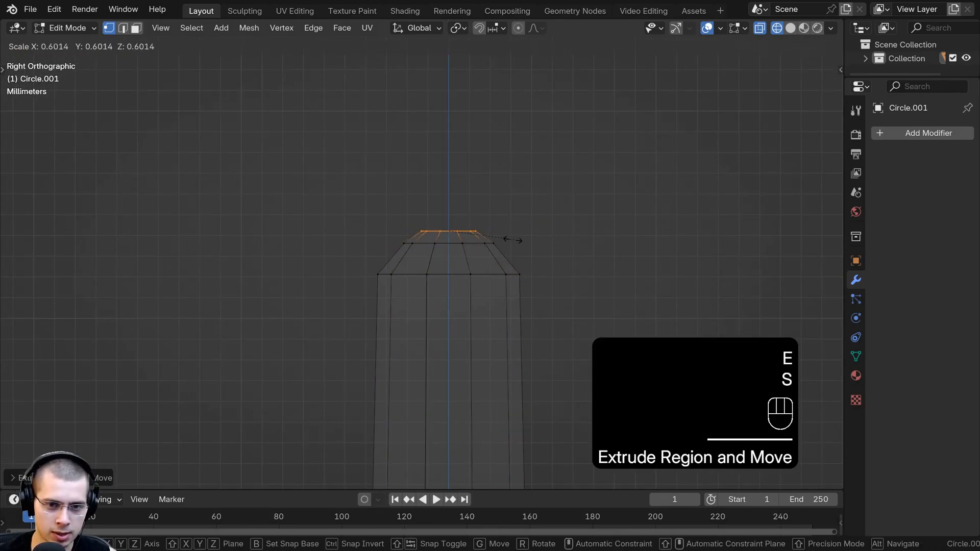
pyautogui.click(503, 242)
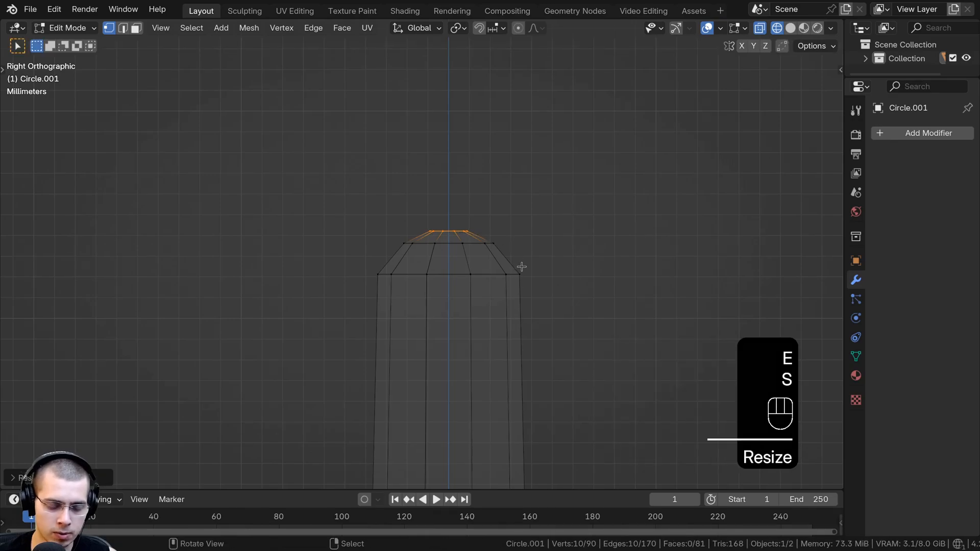
pyautogui.moveTo(522, 267); pyautogui.dragTo(508, 268, button='middle')
pyautogui.press('f')
pyautogui.press('KP_Decimal')
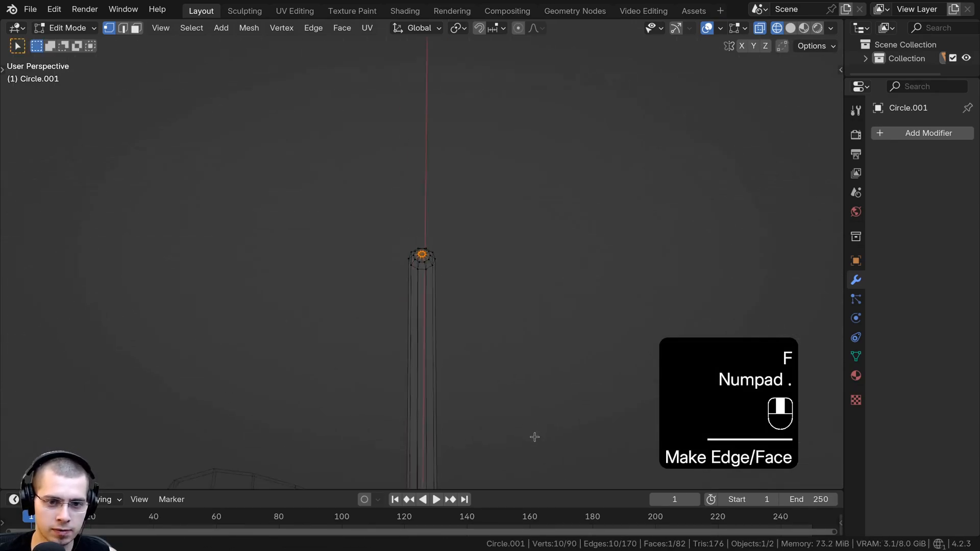
pyautogui.moveTo(535, 437); pyautogui.dragTo(537, 453, button='middle')
pyautogui.press('z')
pyautogui.moveTo(613, 394)
pyautogui.mouseDown(button='middle')
pyautogui.moveTo(504, 327)
pyautogui.moveTo(525, 313)
pyautogui.mouseUp(button='middle')
pyautogui.scroll(-4, 526, 313)
# Step: Resize the finished shaft object as a whole in Object Mode and apply its scale
pyautogui.press('Tab')
pyautogui.keyDown('shift'); pyautogui.moveTo(447, 304); pyautogui.dragTo(452, 228, button='middle'); pyautogui.keyUp('shift')
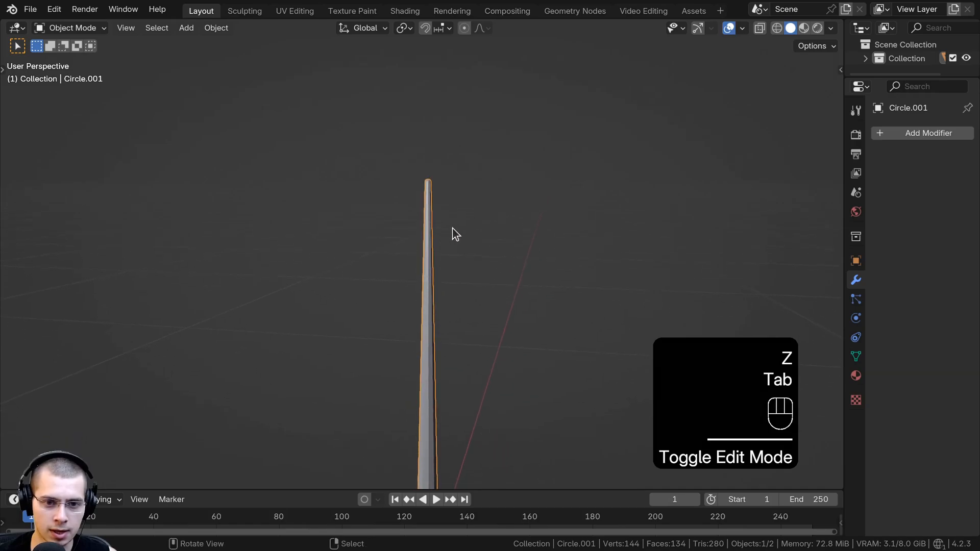
pyautogui.scroll(-3, 452, 228)
pyautogui.click(431, 245)
pyautogui.press('s')
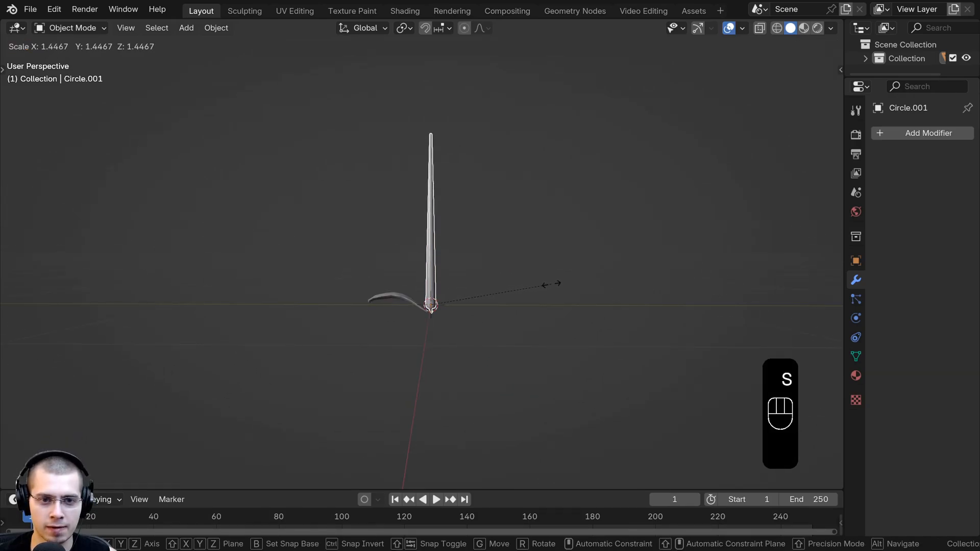
pyautogui.click(554, 283)
pyautogui.moveTo(554, 283); pyautogui.dragTo(454, 335, button='middle')
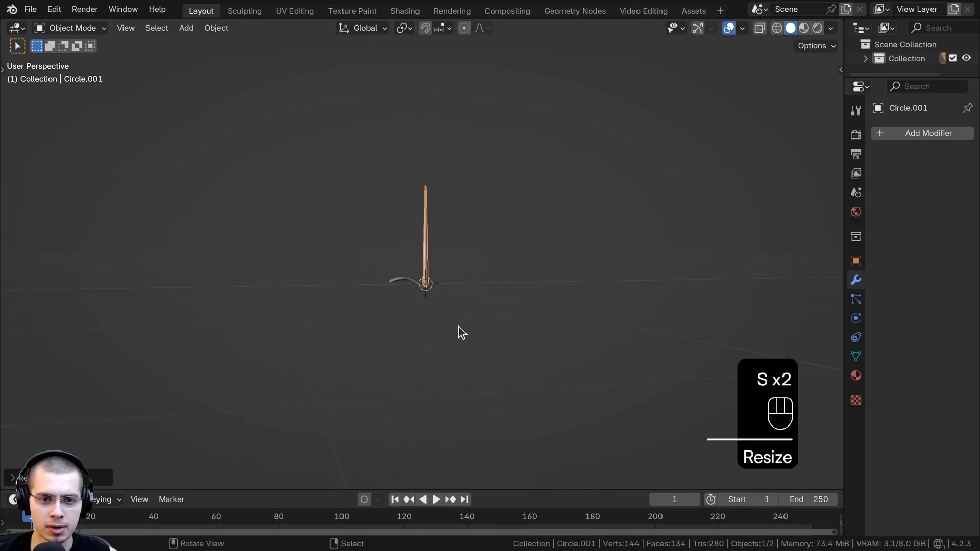
pyautogui.press('s')
pyautogui.click(485, 231)
pyautogui.hotkey('ctrl', 'a')
pyautogui.click(486, 229)
# Step: Join the tall shaft and the leaf into one object, with the leaf as the active object
pyautogui.moveTo(485, 229); pyautogui.dragTo(409, 354, button='middle')
pyautogui.scroll(3, 450, 268)
pyautogui.press('a')
pyautogui.press('a')
pyautogui.scroll(3, 408, 354)
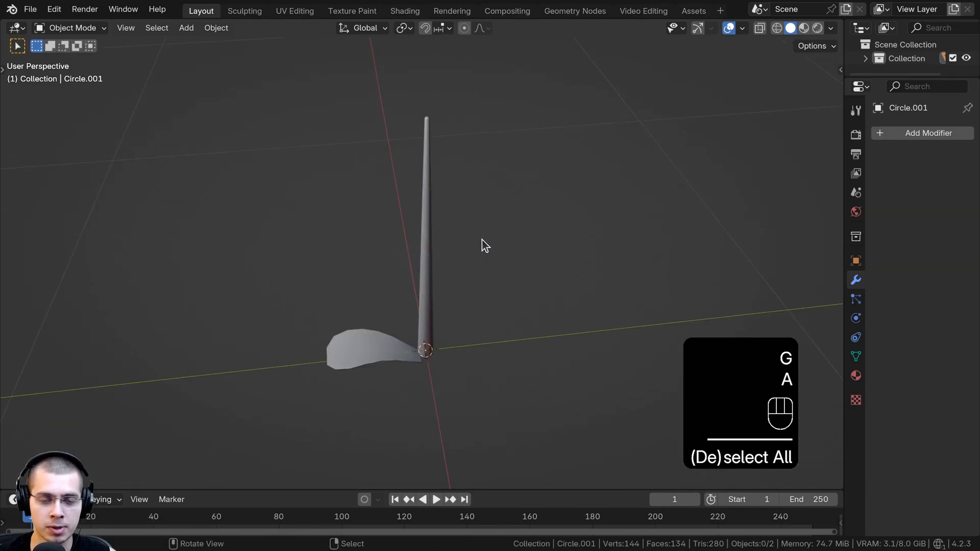
pyautogui.scroll(2, 482, 240)
pyautogui.click(428, 103)
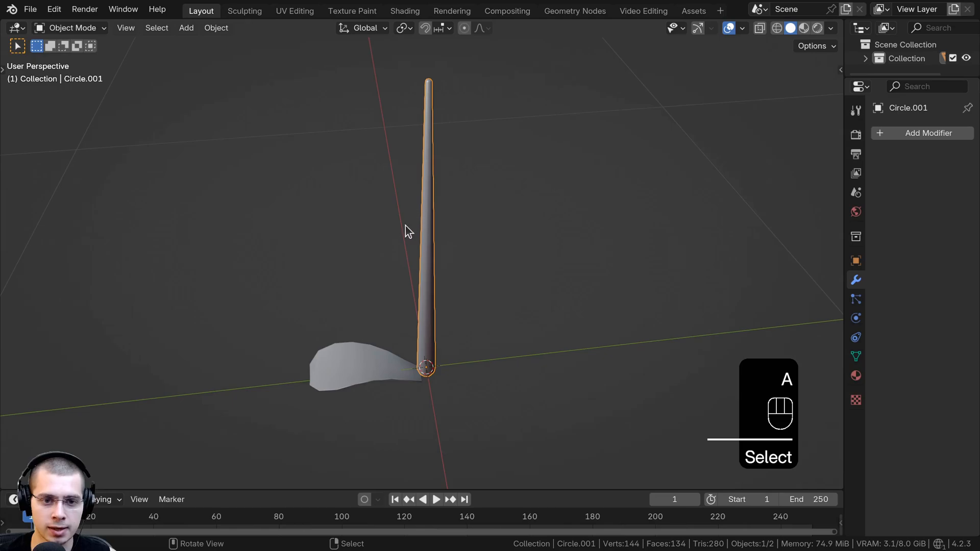
pyautogui.keyDown('shift'); pyautogui.click(323, 373); pyautogui.keyUp('shift')
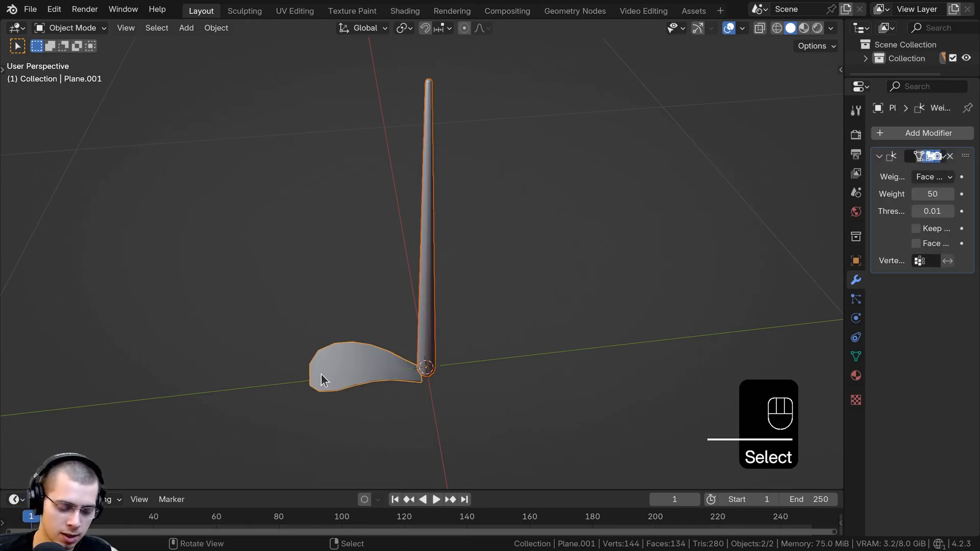
pyautogui.hotkey('ctrl', 'j')
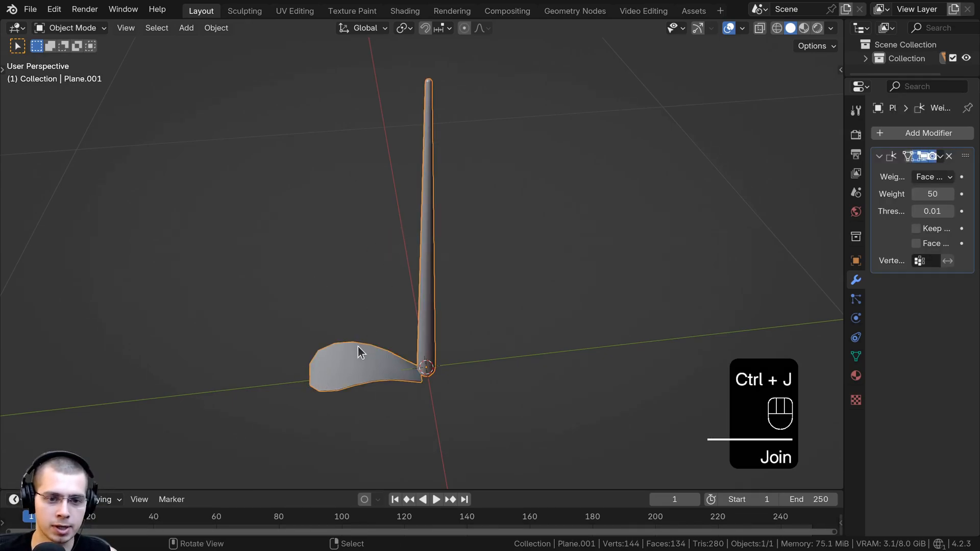
# Step: Select only the leaf's linked geometry in Edit Mode and rescale it
pyautogui.moveTo(348, 371); pyautogui.dragTo(485, 147, button='middle')
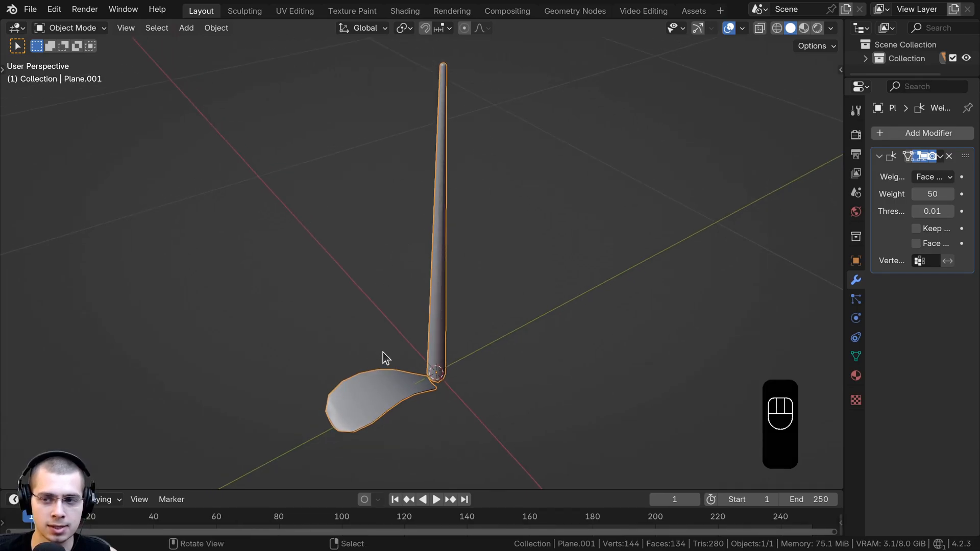
pyautogui.moveTo(383, 353); pyautogui.dragTo(371, 434, button='middle')
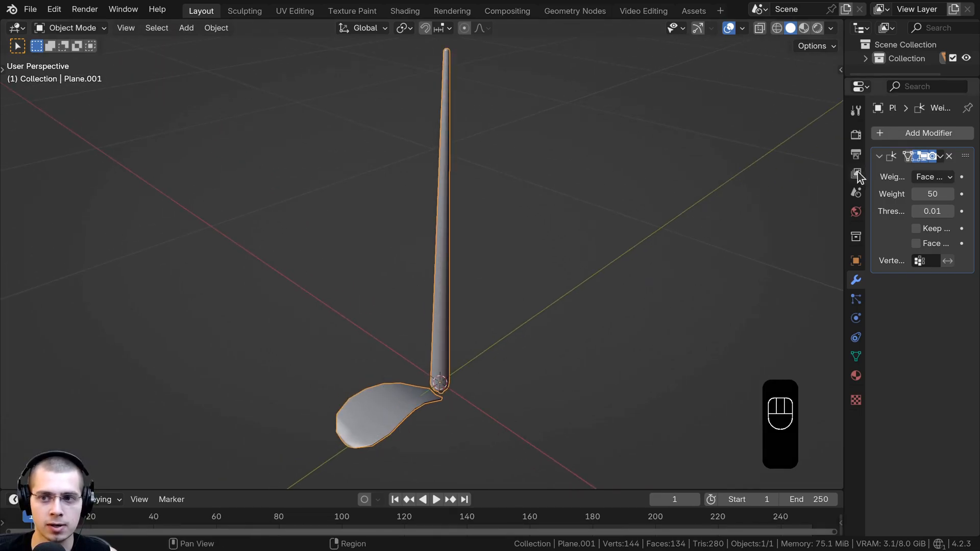
pyautogui.moveTo(497, 233); pyautogui.dragTo(372, 331, button='middle')
pyautogui.press('Tab')
pyautogui.press('l')
pyautogui.keyDown('shift'); pyautogui.moveTo(611, 399); pyautogui.dragTo(606, 320, button='middle'); pyautogui.keyUp('shift')
pyautogui.scroll(3, 606, 320)
pyautogui.press('s')
pyautogui.click(577, 324)
# Step: Move the leaf up along Z and along Y until its narrow end sits inside the shaft's lower part
pyautogui.press('g')
pyautogui.press('z')
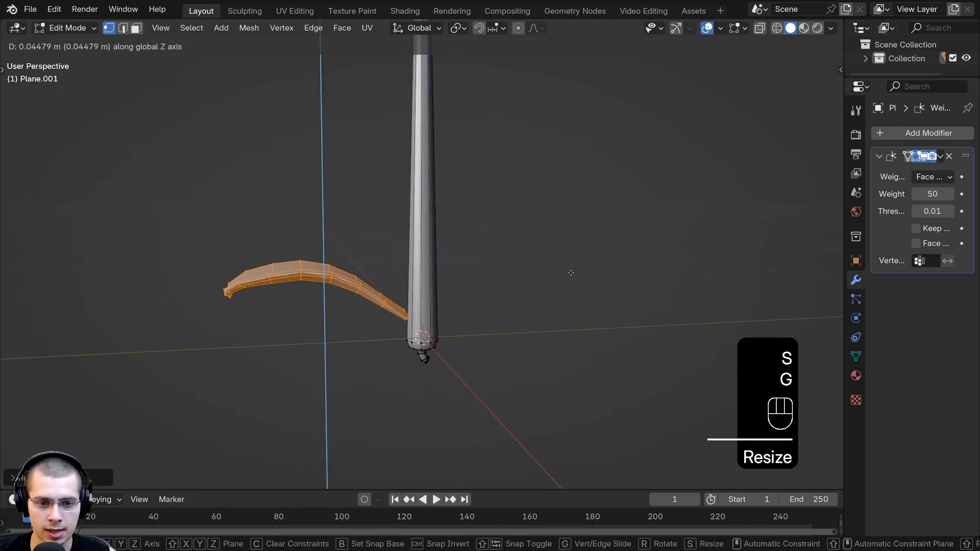
pyautogui.click(569, 281)
pyautogui.press('g')
pyautogui.press('y')
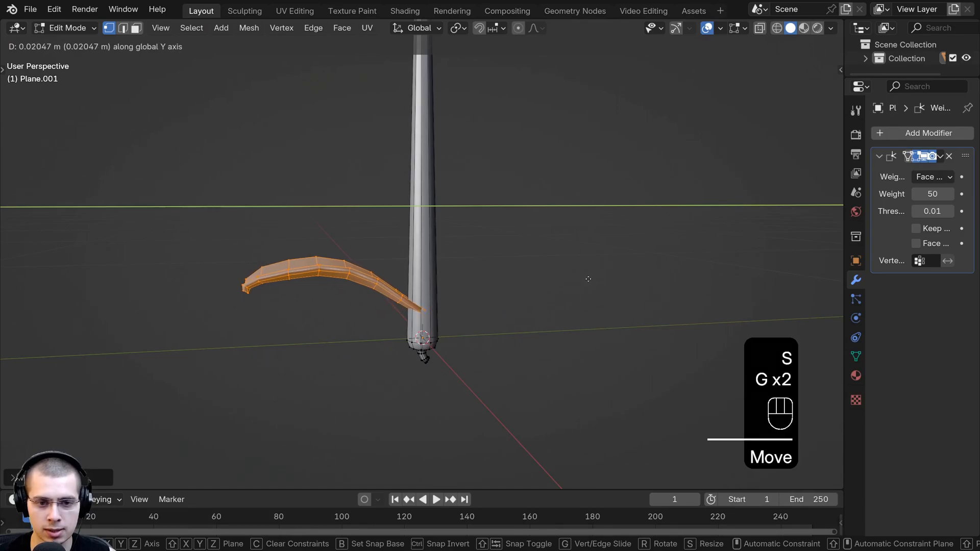
pyautogui.press('s')
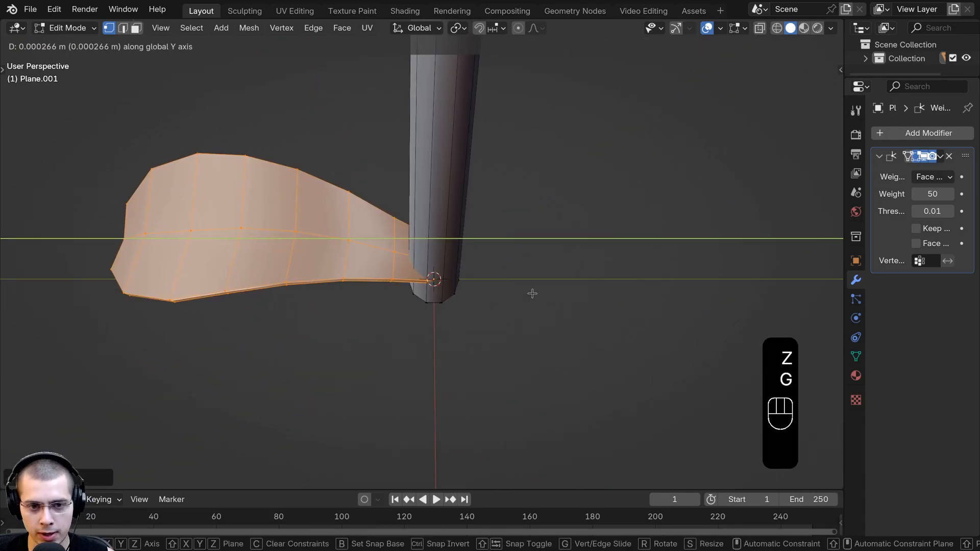
pyautogui.press('Tab')
pyautogui.press('Tab')
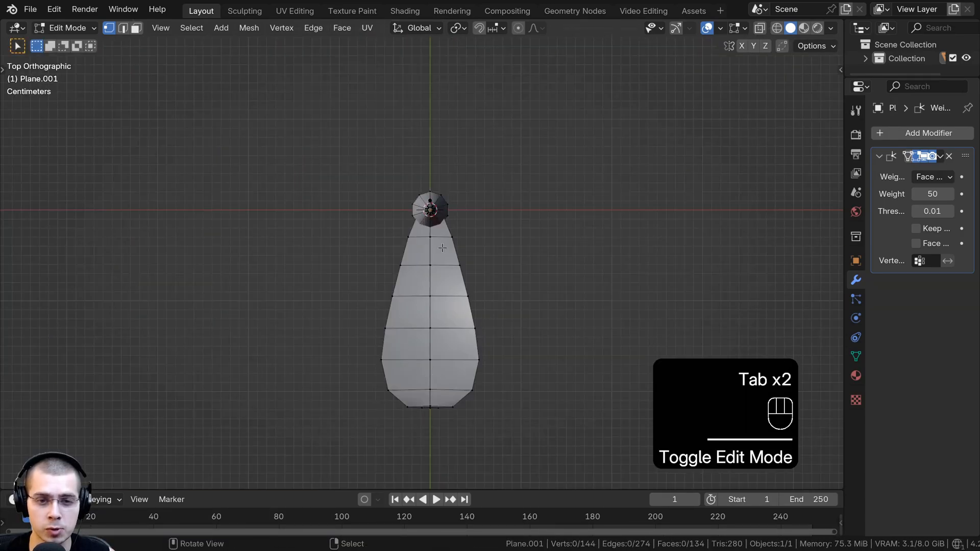
# Step: Reset the 3D cursor to the world origin and set the transform pivot point to 3D Cursor
pyautogui.keyDown('shift'); pyautogui.moveTo(442, 249); pyautogui.dragTo(444, 315, button='middle'); pyautogui.keyUp('shift')
pyautogui.keyDown('shift'); pyautogui.moveTo(424, 194); pyautogui.dragTo(426, 128, button='middle'); pyautogui.keyUp('shift')
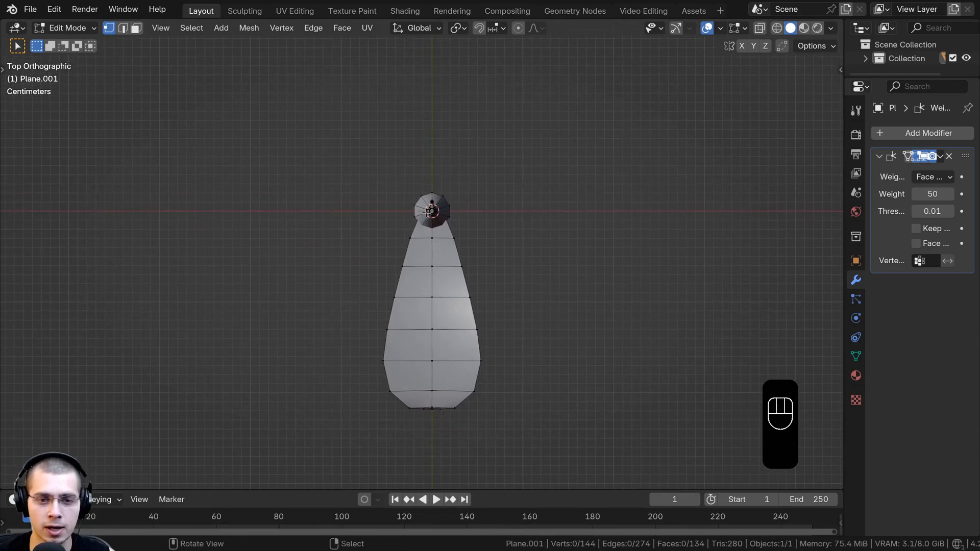
pyautogui.scroll(1, 441, 192)
pyautogui.hotkey('shift', 'c')
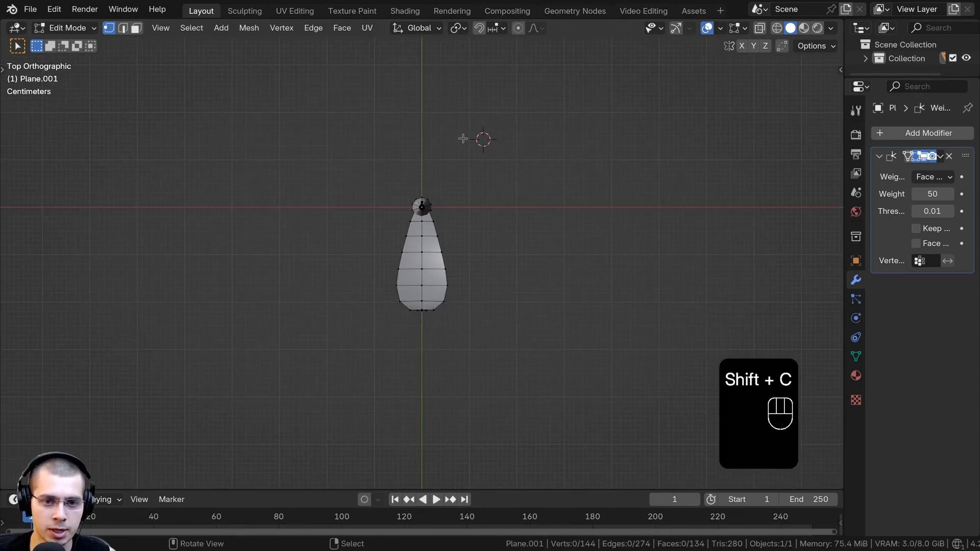
pyautogui.hotkey('shift', 'c')
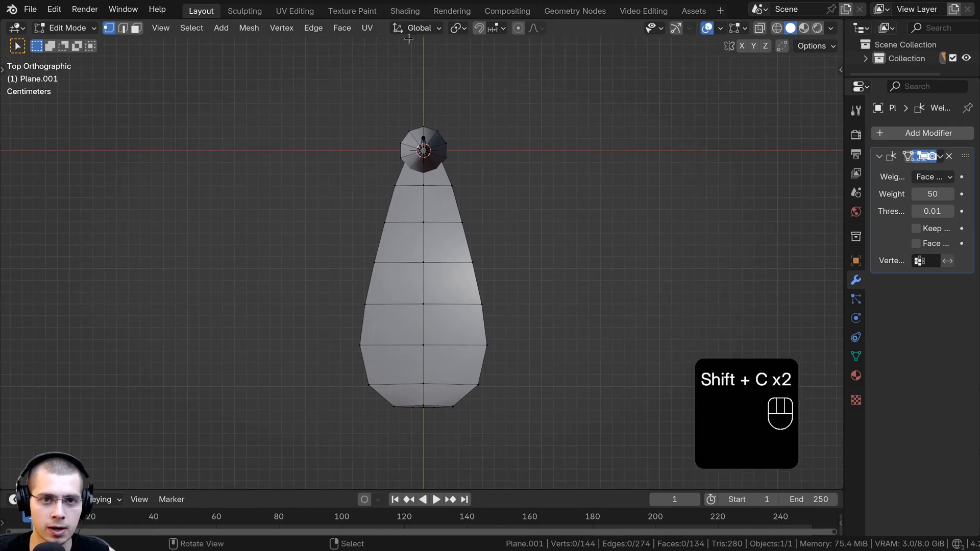
pyautogui.click(458, 29)
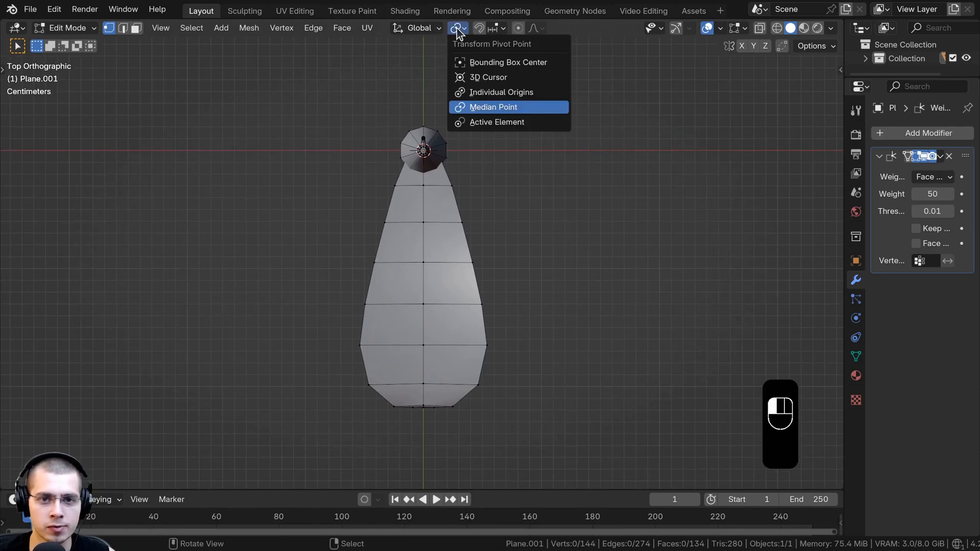
pyautogui.click(473, 79)
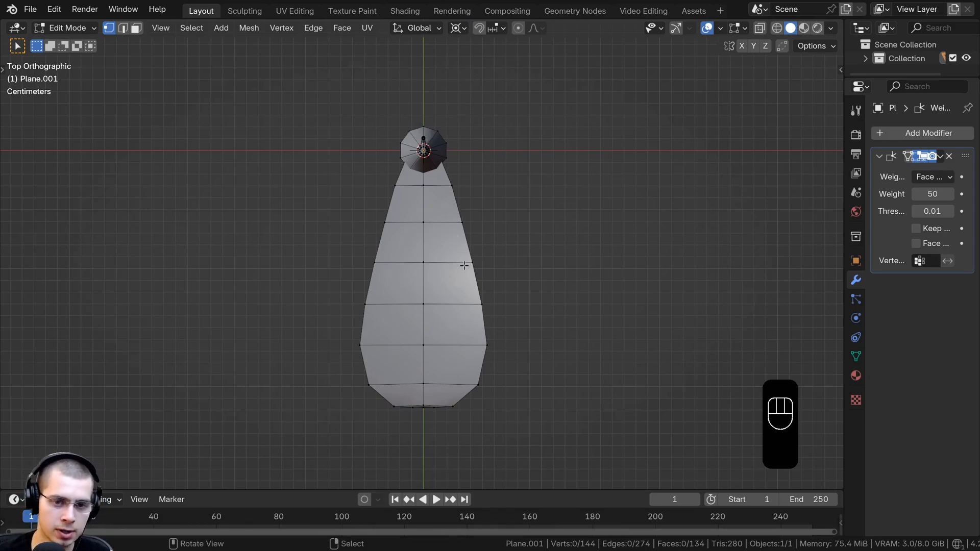
# Step: Duplicate the leaf and rotate the copy 180° about the 3D cursor to place it on the opposite side of the stem
pyautogui.press('l')
pyautogui.keyDown('shift'); pyautogui.moveTo(453, 313); pyautogui.dragTo(450, 358, button='middle'); pyautogui.keyUp('shift')
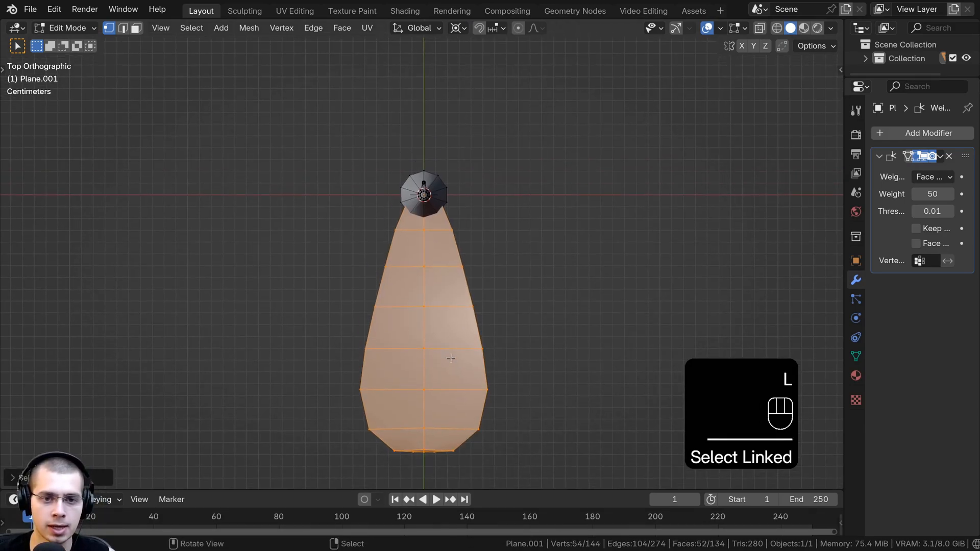
pyautogui.hotkey('shift', 'd')
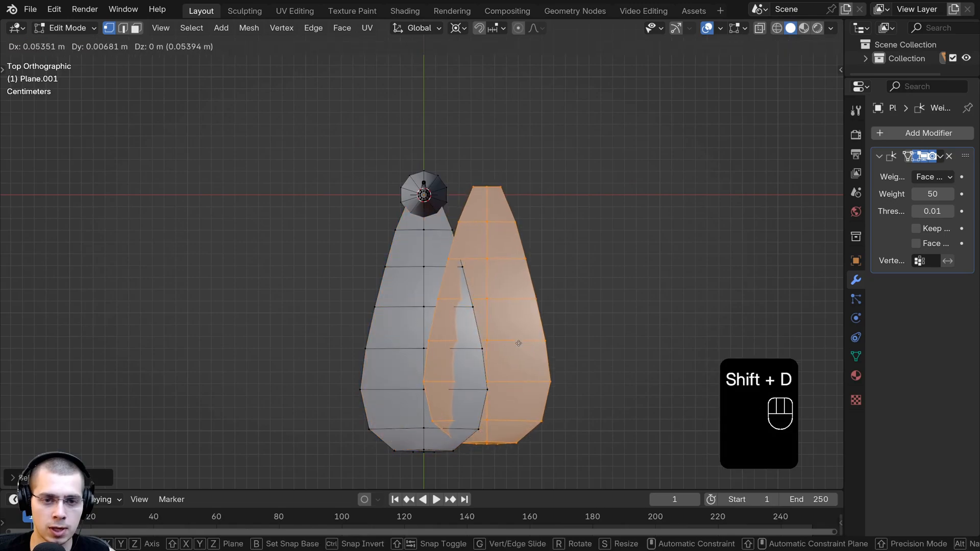
pyautogui.write('r')
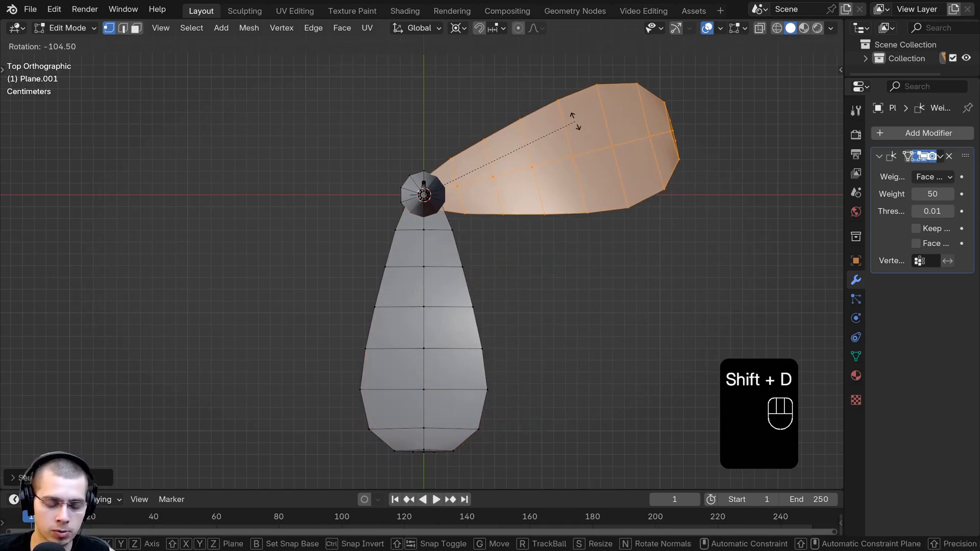
pyautogui.write('1')
pyautogui.write('80')
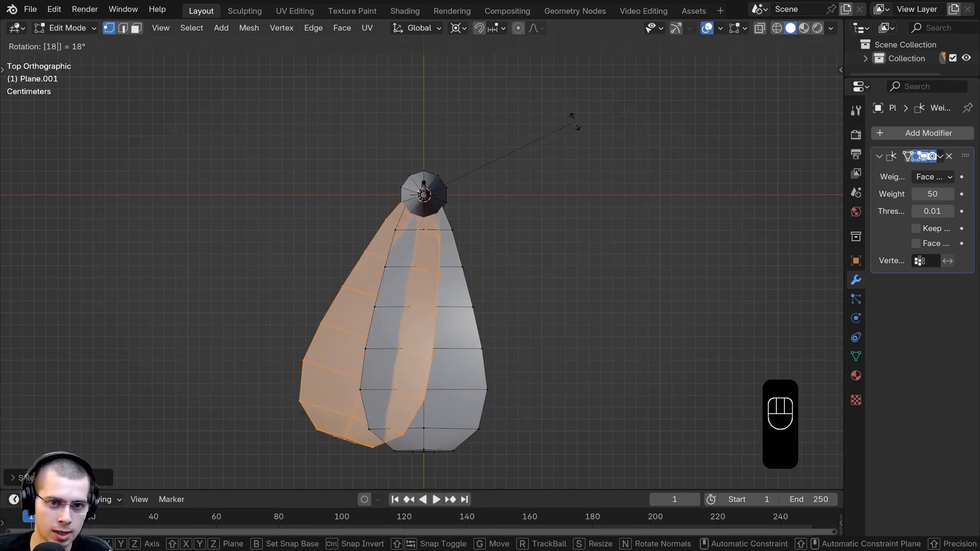
pyautogui.click(575, 121)
pyautogui.scroll(-2, 475, 278)
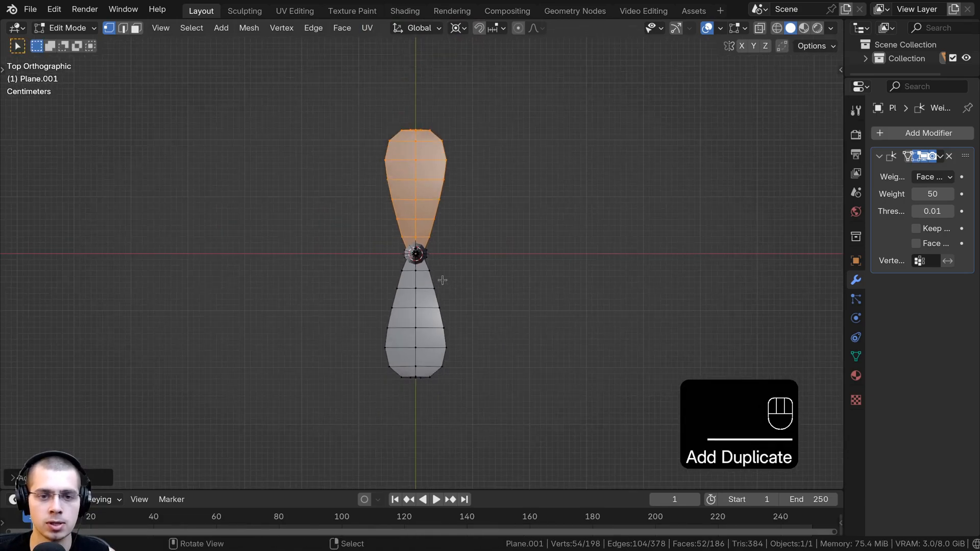
# Step: Select both opposing leaves and lengthen them slightly by scaling along the Y axis
pyautogui.moveTo(442, 280); pyautogui.dragTo(353, 210, button='middle')
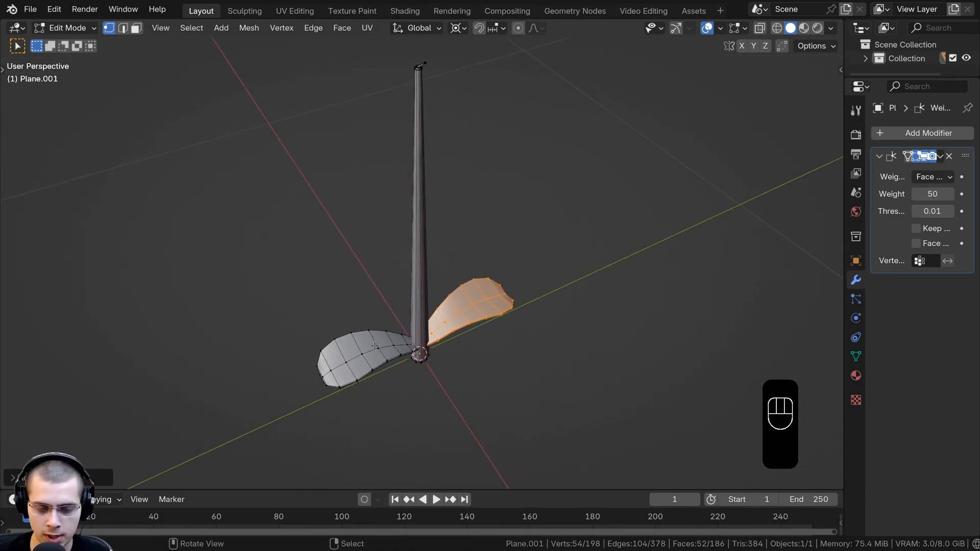
pyautogui.press('l')
pyautogui.moveTo(374, 345); pyautogui.dragTo(614, 341, button='middle')
pyautogui.press('s')
pyautogui.press('y')
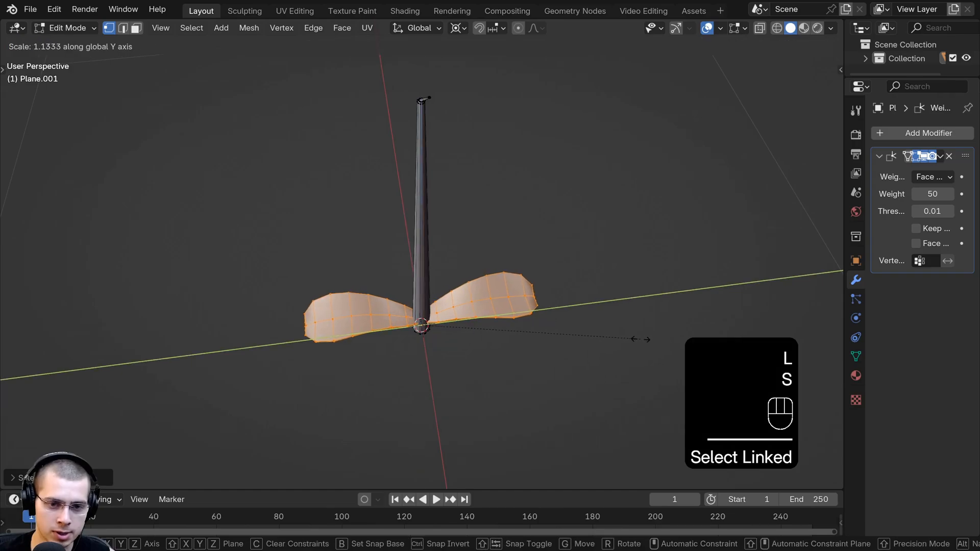
pyautogui.click(643, 338)
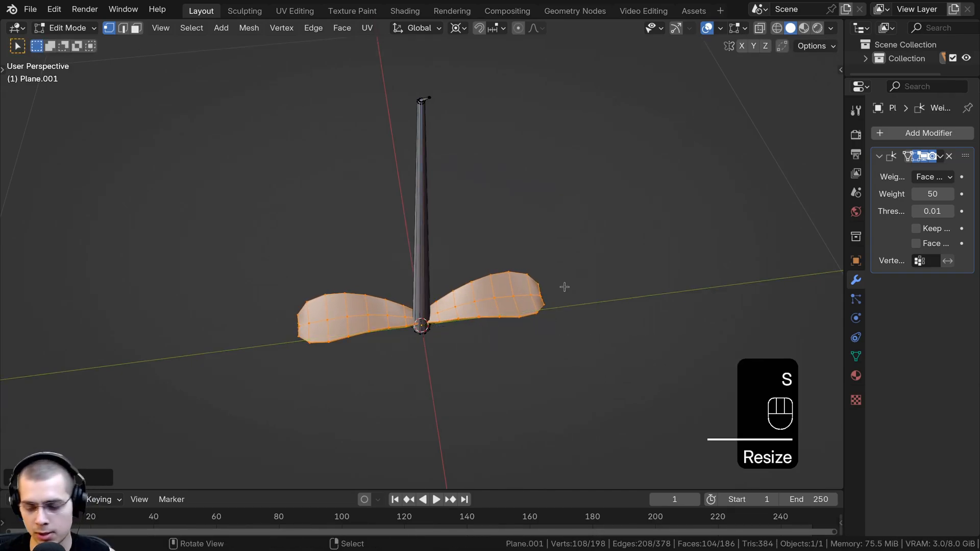
# Step: In top view, duplicate the leaf pair and rotate the copy 90° to form a four-leaf cross around the stem
pyautogui.press('KP_7')
pyautogui.hotkey('shift', 'd')
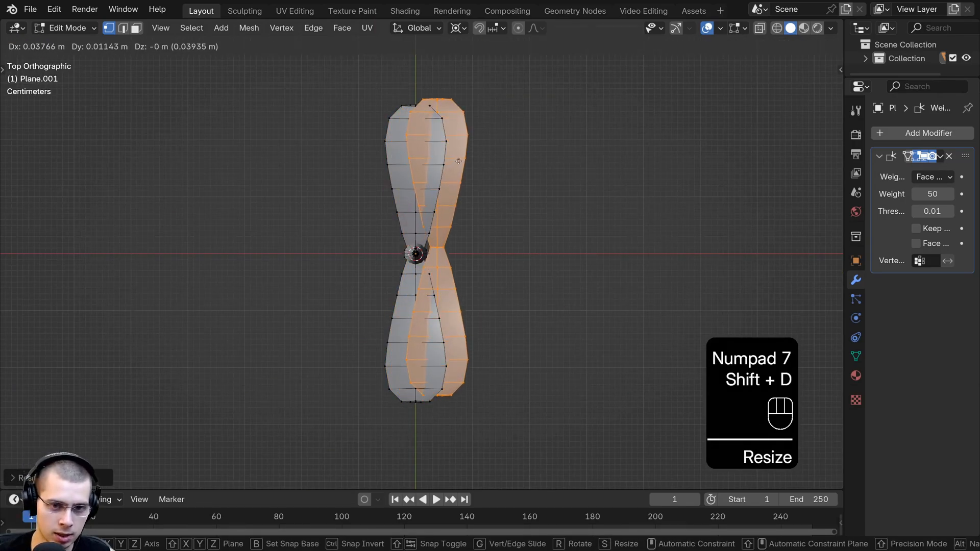
pyautogui.write('r90')
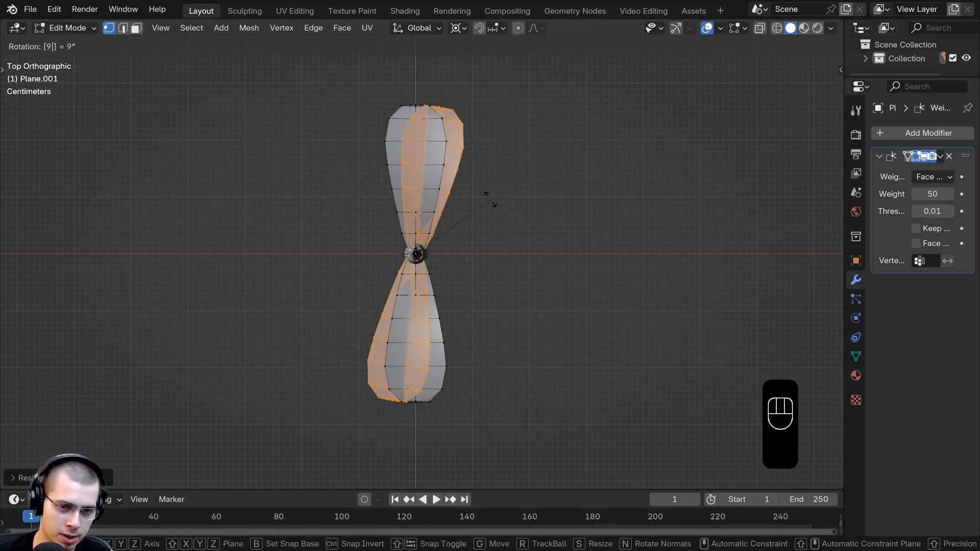
pyautogui.click(492, 213)
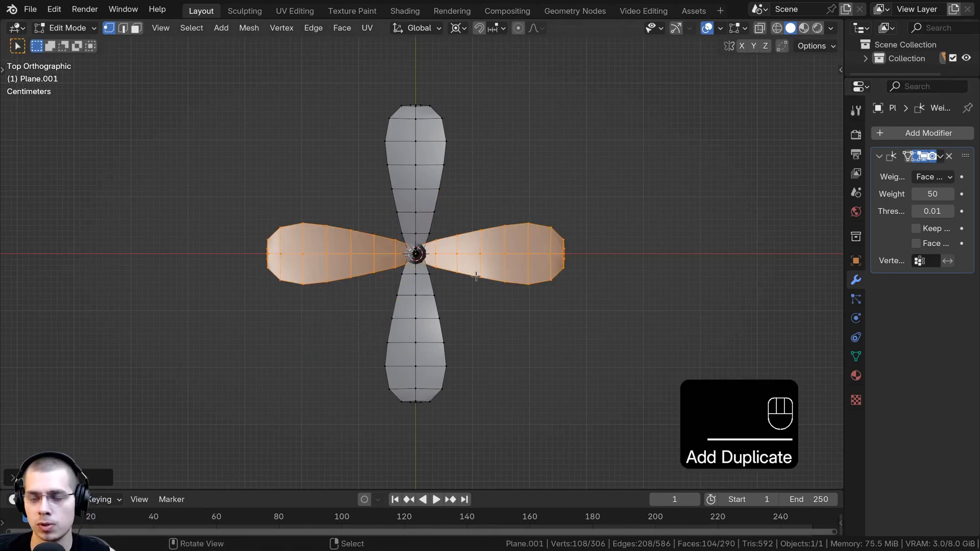
# Step: Select all four leaves and duplicate them about 0.05 m up along Z as a second ring
pyautogui.press('l')
pyautogui.press('l')
pyautogui.press('l')
pyautogui.press('l')
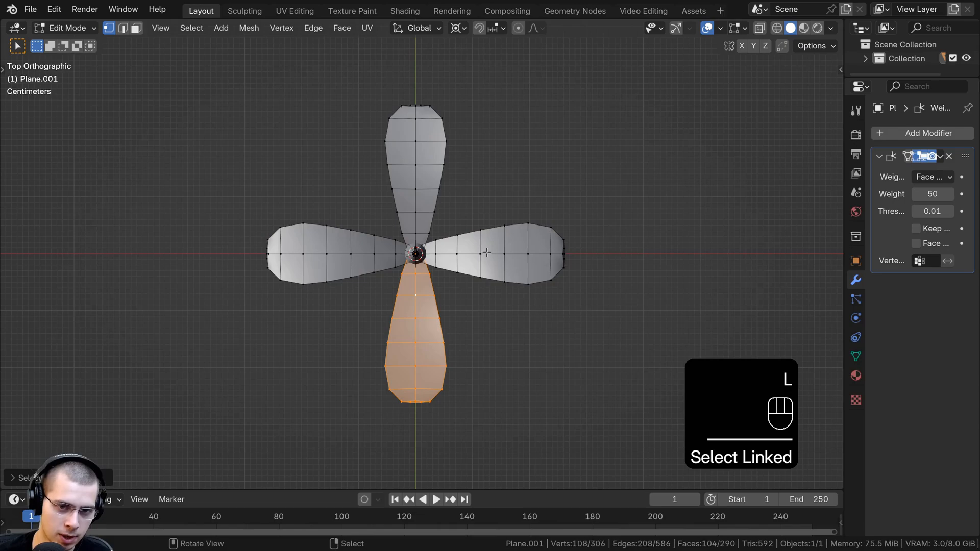
pyautogui.moveTo(464, 287); pyautogui.dragTo(461, 234, button='middle')
pyautogui.hotkey('shift', 'd')
pyautogui.press('z')
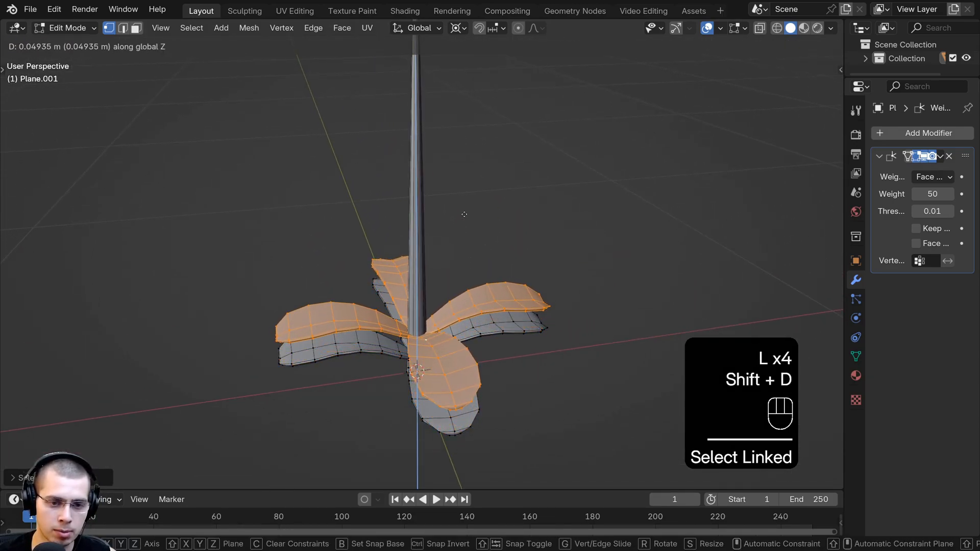
pyautogui.click(463, 217)
# Step: Scale the second leaf ring up by a factor of about 1.14 and adjust its height along Z
pyautogui.press('s')
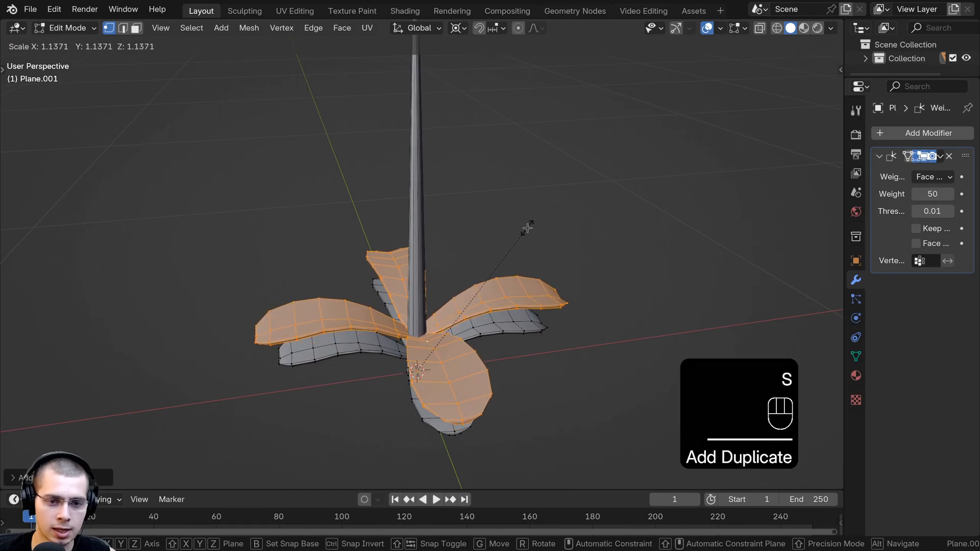
pyautogui.click(527, 229)
pyautogui.press('g')
pyautogui.press('z')
pyautogui.click(528, 230)
# Step: Add the lower ring's leaves to the selection and reposition the selected leaves along Z
pyautogui.moveTo(365, 375); pyautogui.dragTo(388, 360, button='middle')
pyautogui.press('l')
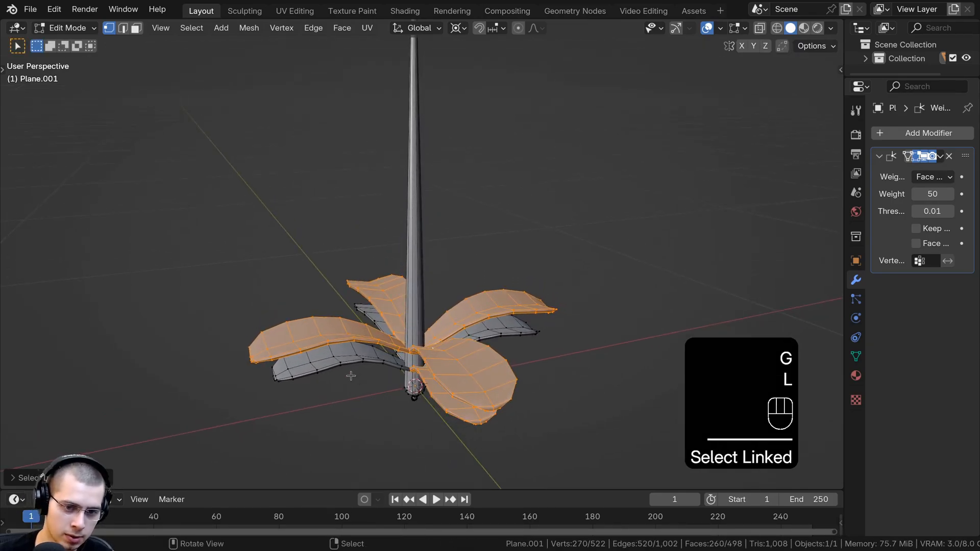
pyautogui.press('l')
pyautogui.moveTo(468, 333); pyautogui.dragTo(506, 321, button='middle')
pyautogui.press('g')
pyautogui.press('z')
pyautogui.click(507, 282)
# Step: Select only the upper ring's leaves and rotate them about 46° around Z to stagger them over the lower ring
pyautogui.click(453, 331)
pyautogui.press('l')
pyautogui.press('l')
pyautogui.press('r')
pyautogui.press('z')
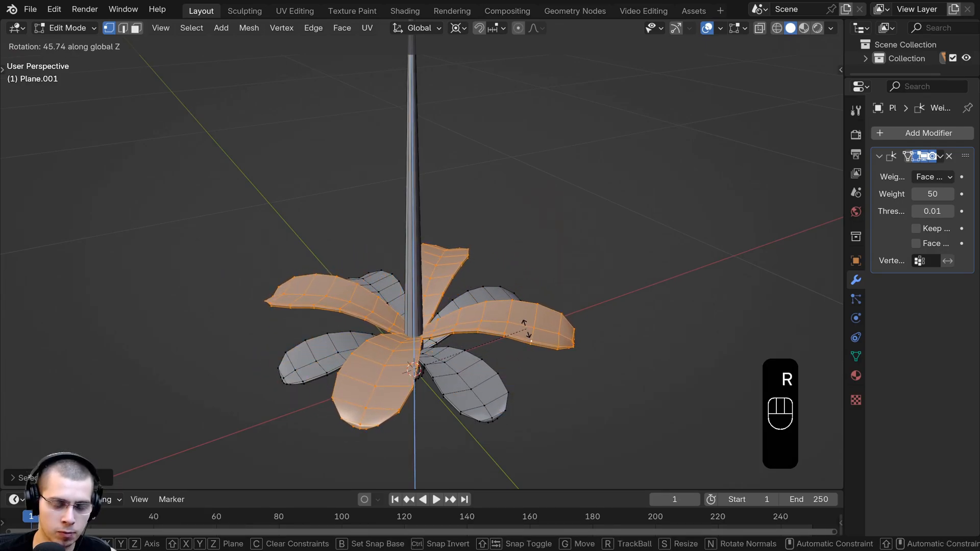
pyautogui.click(526, 329)
# Step: Duplicate the upper leaf ring upward along Z as a third ring and rotate it around Z into the gaps
pyautogui.scroll(-3, 499, 333)
pyautogui.scroll(3, 522, 331)
pyautogui.moveTo(522, 332); pyautogui.dragTo(533, 401, button='middle')
pyautogui.hotkey('shift', 'd')
pyautogui.press('z')
pyautogui.click(531, 287)
pyautogui.press('r')
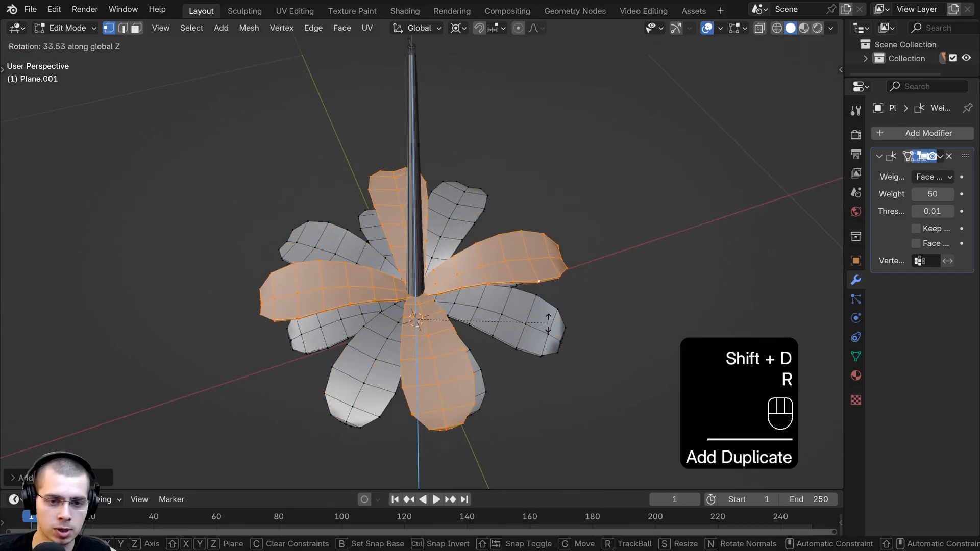
pyautogui.click(547, 353)
# Step: Enlarge the third leaf ring slightly and fine-tune its height along Z
pyautogui.press('s')
pyautogui.click(556, 329)
pyautogui.moveTo(556, 329); pyautogui.dragTo(561, 316, button='middle')
pyautogui.press('g')
pyautogui.press('z')
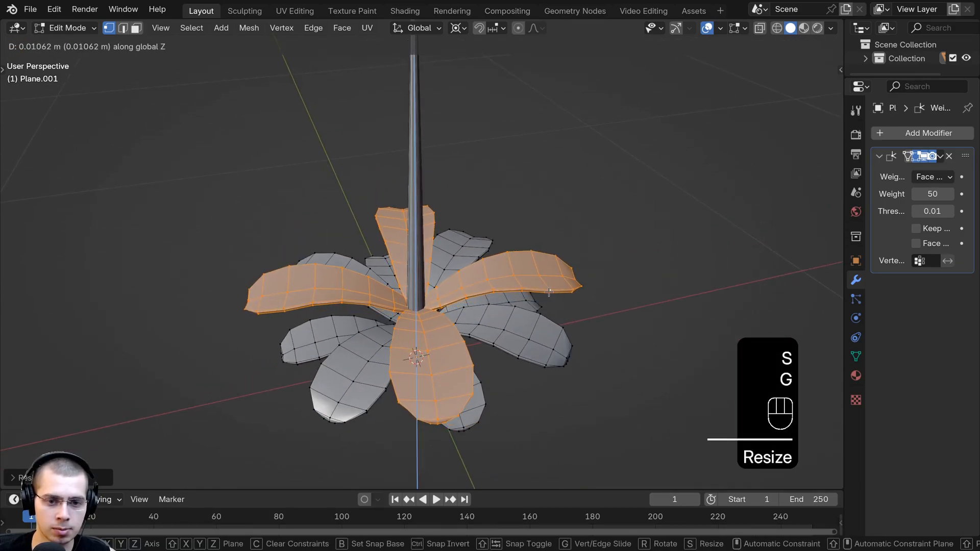
pyautogui.click(566, 313)
# Step: Duplicate the third ring upward along Z as a fourth ring and stretch it slightly along Z
pyautogui.hotkey('shift', 'd')
pyautogui.press('z')
pyautogui.click(571, 310)
pyautogui.press('s')
pyautogui.press('z')
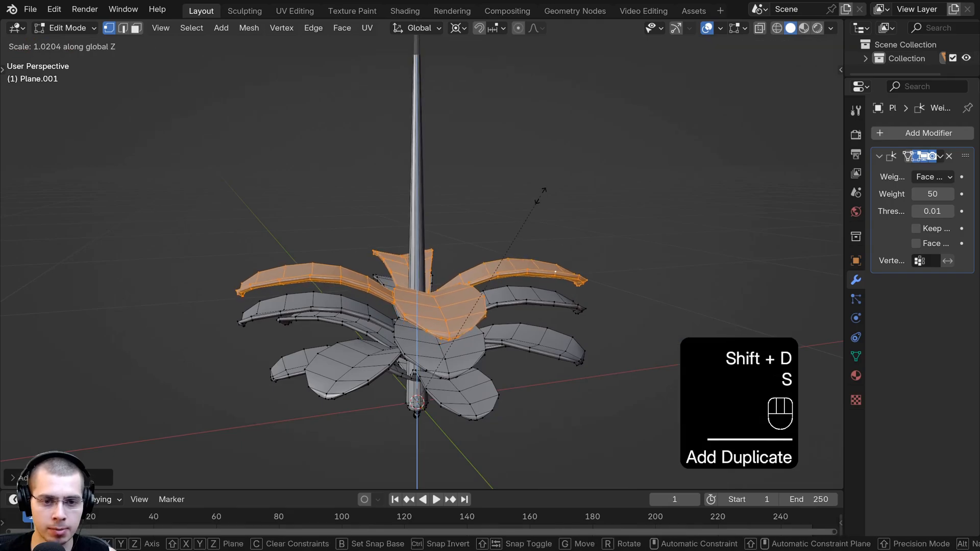
pyautogui.click(545, 146)
# Step: Adjust the fourth ring's height along Z and rescale it about the 3D cursor
pyautogui.press('g')
pyautogui.press('z')
pyautogui.click(575, 234)
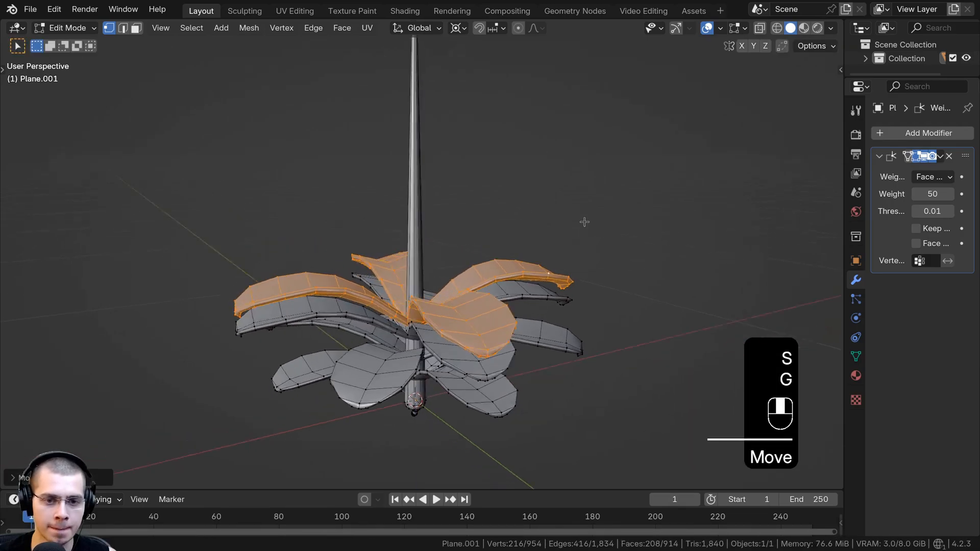
pyautogui.press('s')
pyautogui.click(560, 212)
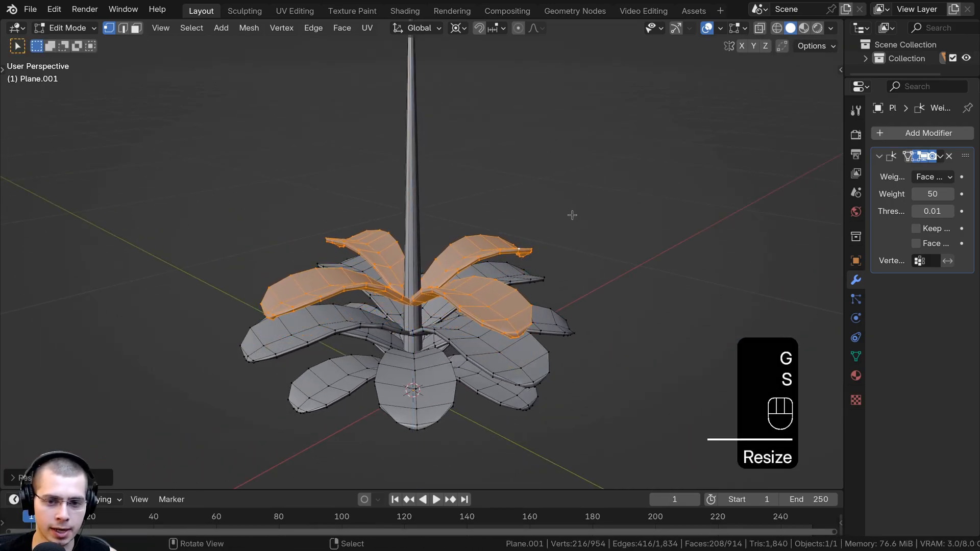
# Step: Set the transform pivot point to Median Point and scale the fourth leaf ring down slightly
pyautogui.press('KP_6')
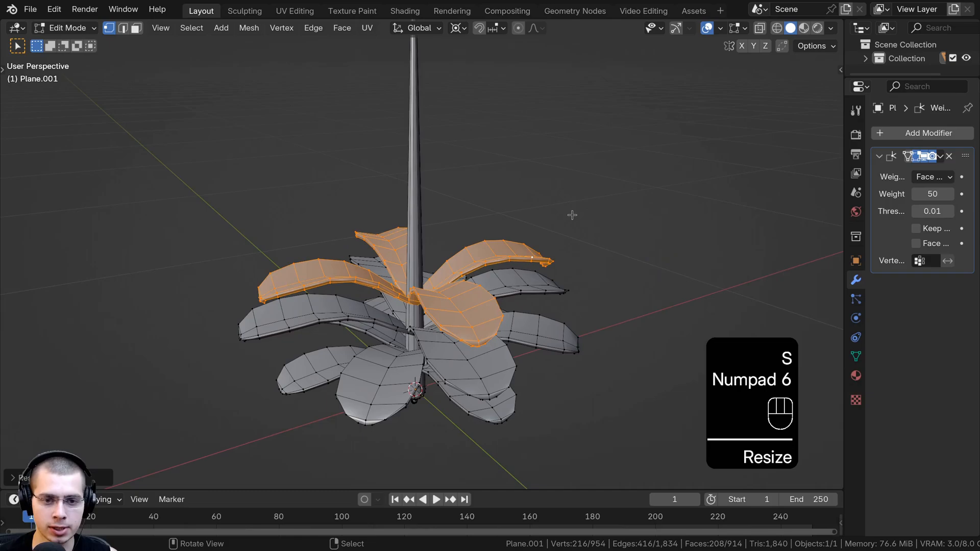
pyautogui.click(458, 29)
pyautogui.click(493, 107)
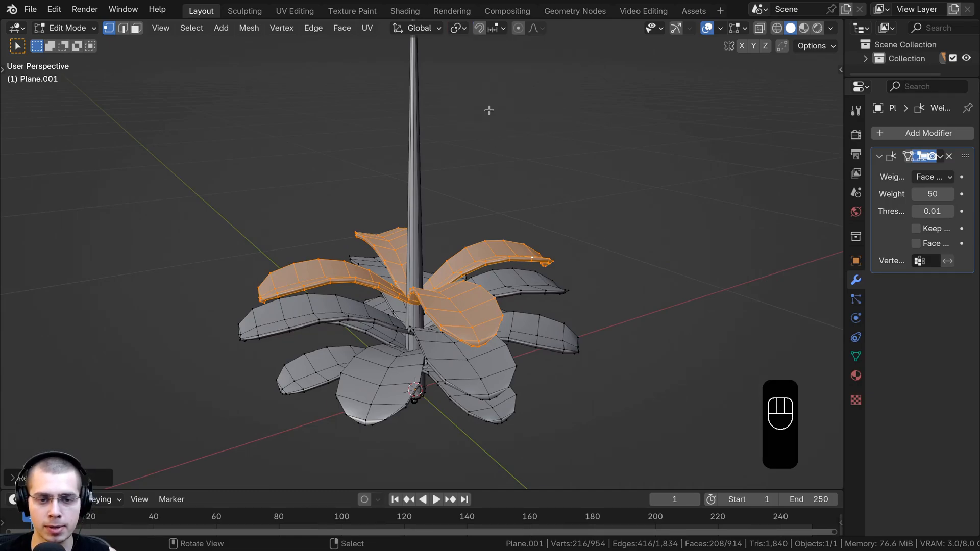
pyautogui.press('KP_6')
pyautogui.press('s')
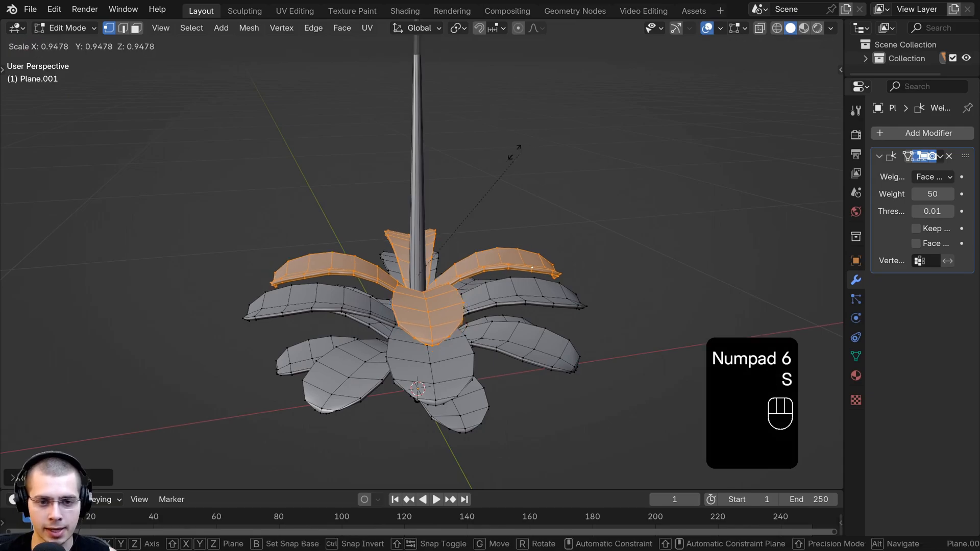
pyautogui.click(527, 195)
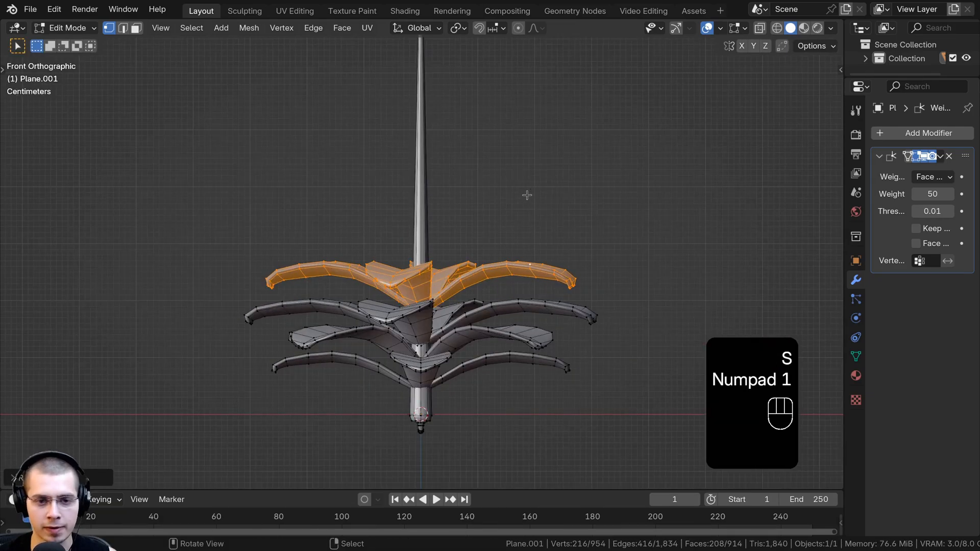
# Step: In front view, rotate the fourth ring around the stem to stagger its leaves and adjust its position
pyautogui.keyDown('shift'); pyautogui.moveTo(527, 195); pyautogui.dragTo(528, 204, button='middle'); pyautogui.keyUp('shift')
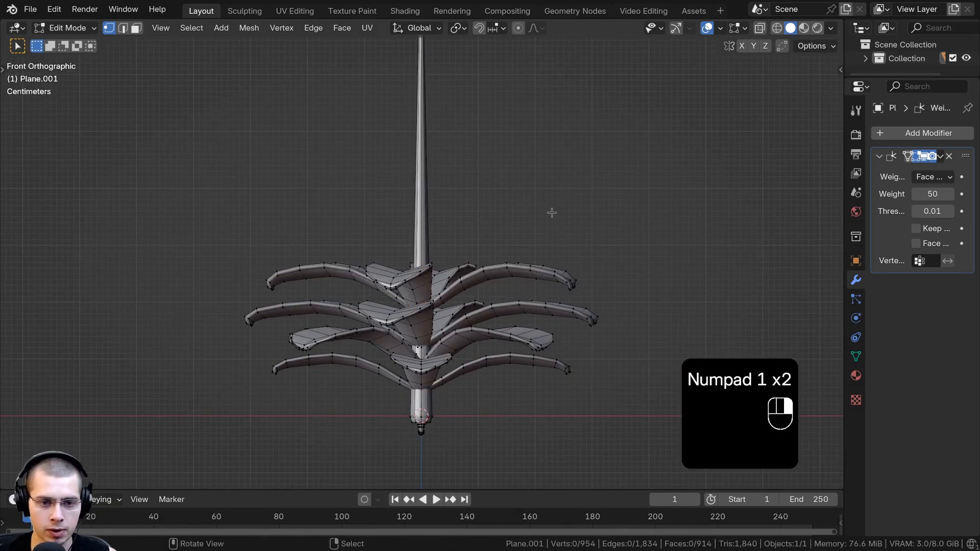
pyautogui.press('r')
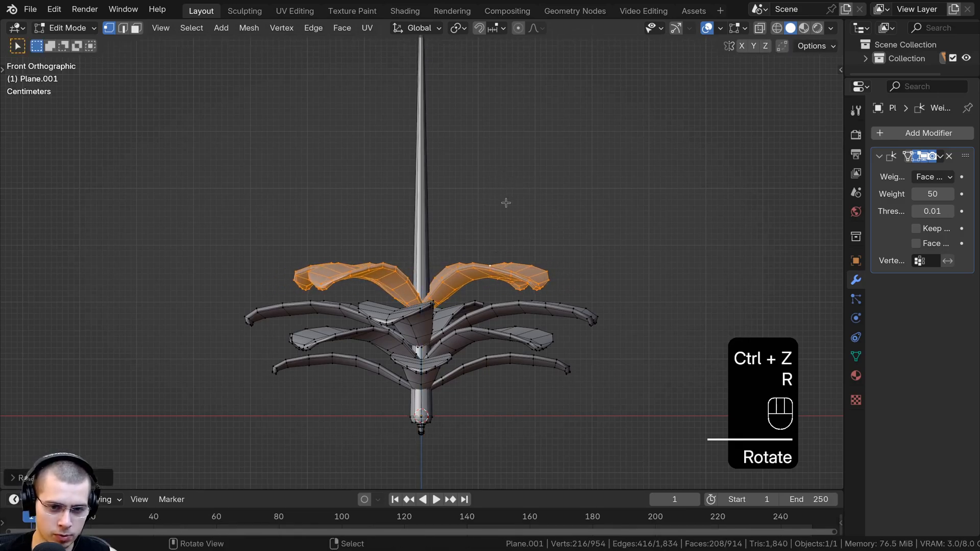
pyautogui.scroll(-2, 508, 311)
pyautogui.click(508, 320)
# Step: Duplicate the fourth ring up along Z as a fifth ring, rescale it and rotate it around Z
pyautogui.hotkey('shift', 'd')
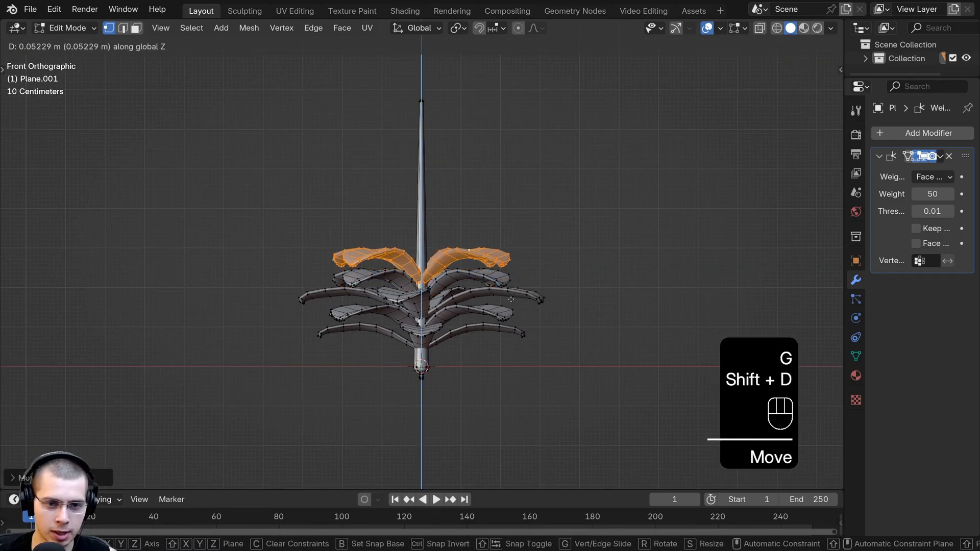
pyautogui.click(534, 296)
pyautogui.click(528, 286)
pyautogui.press('r')
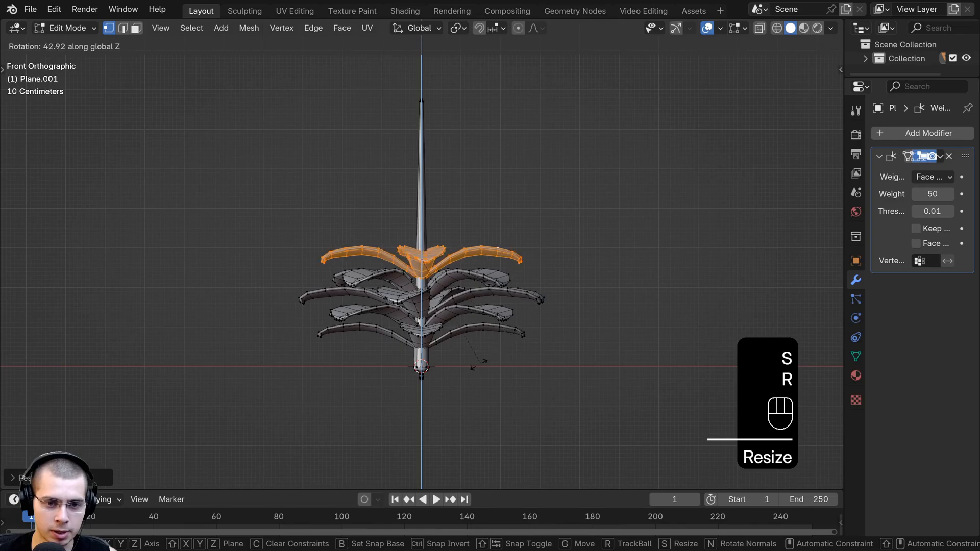
pyautogui.click(486, 352)
# Step: Duplicate the fifth ring slightly up along Z as a sixth ring and rotate the copy around Z
pyautogui.scroll(2, 490, 347)
pyautogui.hotkey('shift', 'd')
pyautogui.click(498, 340)
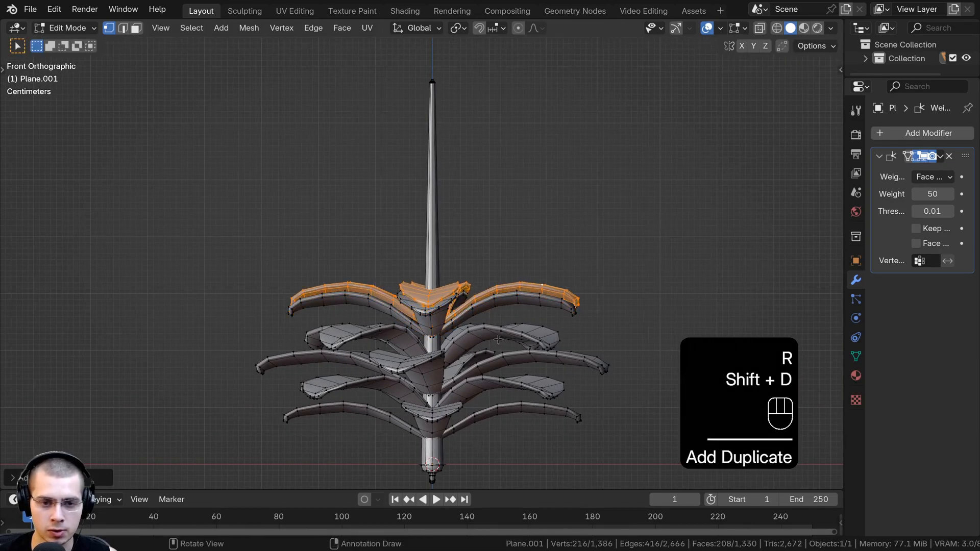
pyautogui.press('g')
pyautogui.press('z')
pyautogui.rightClick(504, 332)
pyautogui.hotkey('shift', 'd')
pyautogui.press('z')
pyautogui.click(505, 324)
pyautogui.press('r')
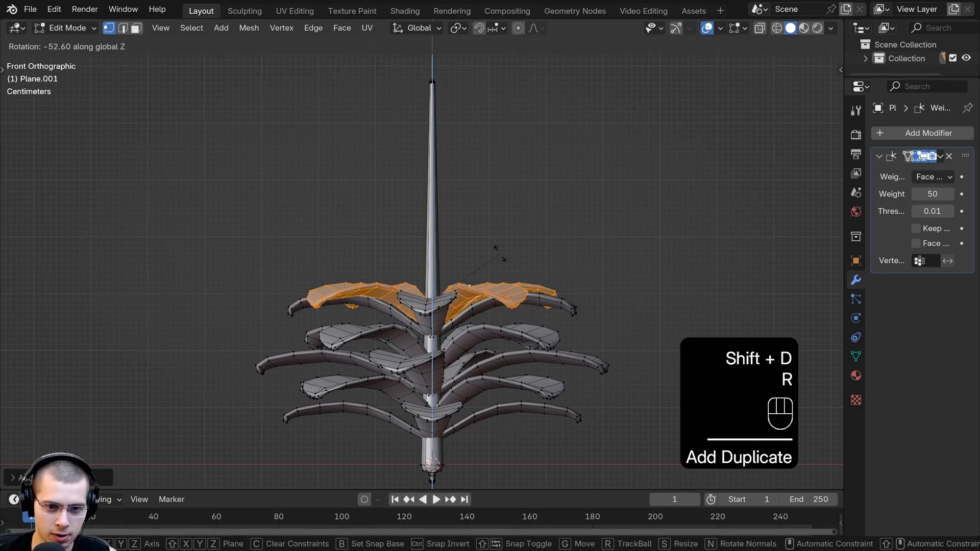
pyautogui.click(507, 265)
# Step: Duplicate the sixth ring up along Z as a seventh ring, rotating it around Z and rescaling it
pyautogui.hotkey('shift', 'd')
pyautogui.click(502, 235)
pyautogui.press('r')
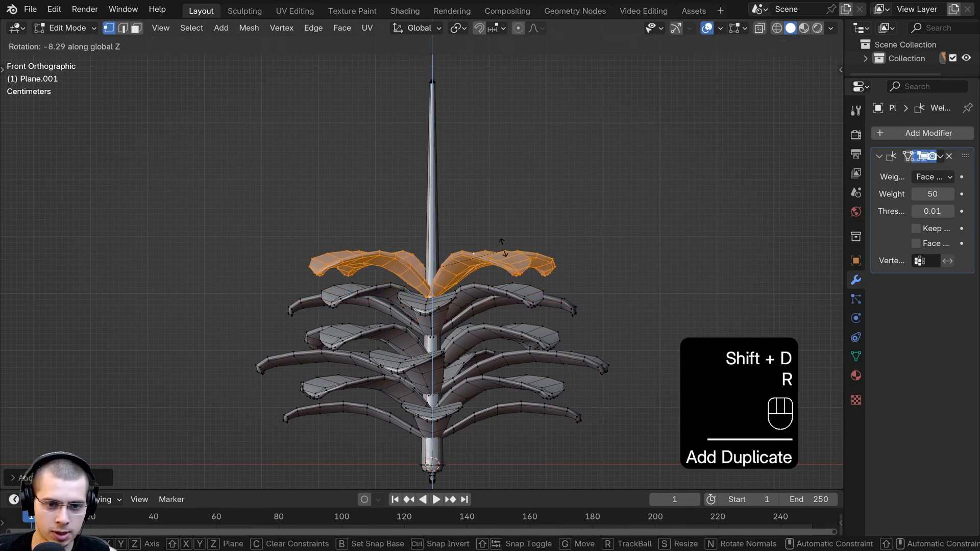
pyautogui.click(500, 220)
pyautogui.press('s')
pyautogui.click(518, 255)
# Step: Duplicate the seventh ring about 0.03 m up along Z as an eighth ring, rotate it around Z and shrink it
pyautogui.hotkey('shift', 'd')
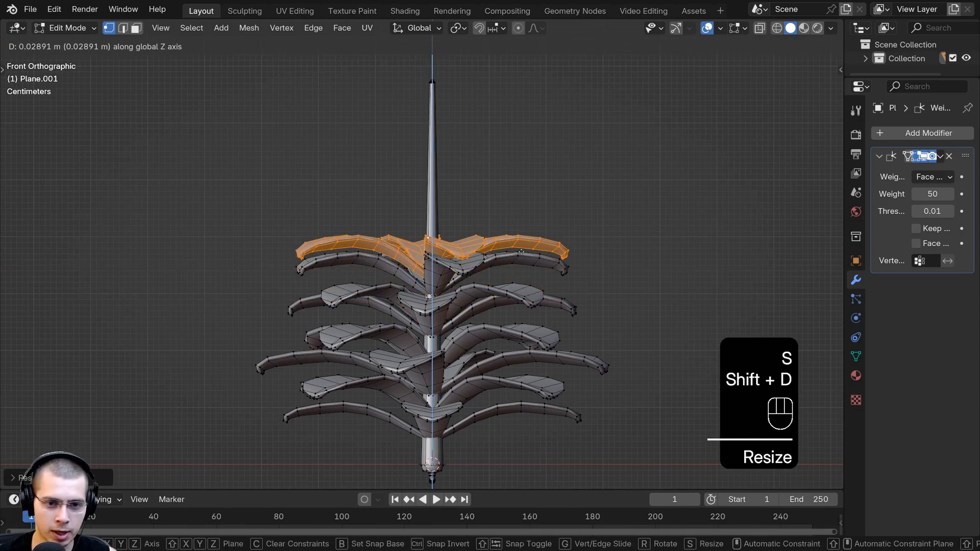
pyautogui.click(521, 252)
pyautogui.press('r')
pyautogui.press('z')
pyautogui.click(531, 198)
pyautogui.press('s')
pyautogui.click(535, 200)
# Step: Duplicate the eighth ring up along Z as a ninth ring, scale it down and rotate it around Z
pyautogui.keyDown('shift'); pyautogui.moveTo(587, 255); pyautogui.dragTo(614, 316, button='middle'); pyautogui.keyUp('shift')
pyautogui.hotkey('shift', 'd')
pyautogui.press('z')
pyautogui.click(615, 296)
pyautogui.press('s')
pyautogui.press('r')
pyautogui.press('z')
# Step: Duplicate the ninth ring further up the stem along Z as a tenth ring and scale it down to match the taper
pyautogui.hotkey('shift', 'd')
pyautogui.press('z')
pyautogui.click(623, 314)
pyautogui.press('s')
pyautogui.click(560, 298)
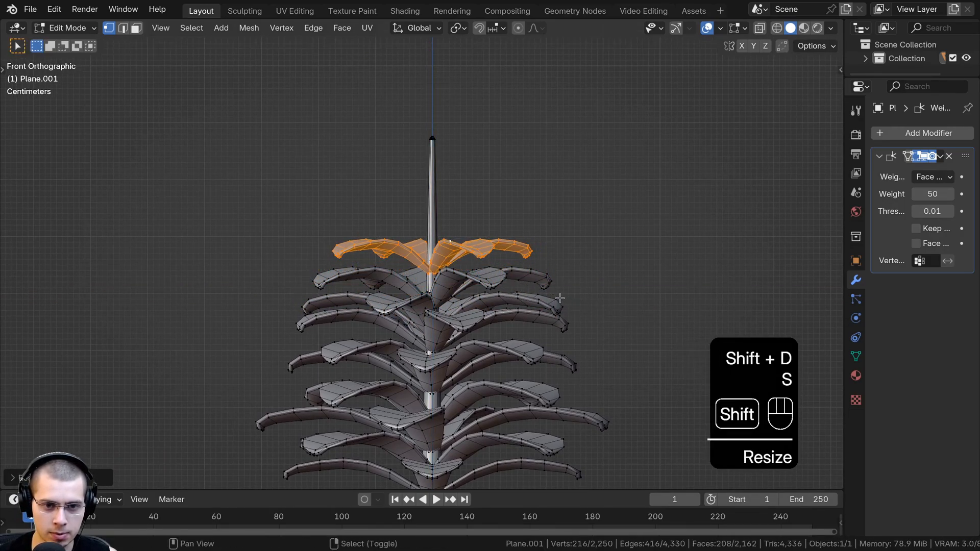
pyautogui.moveTo(560, 298); pyautogui.dragTo(453, 231, button='middle')
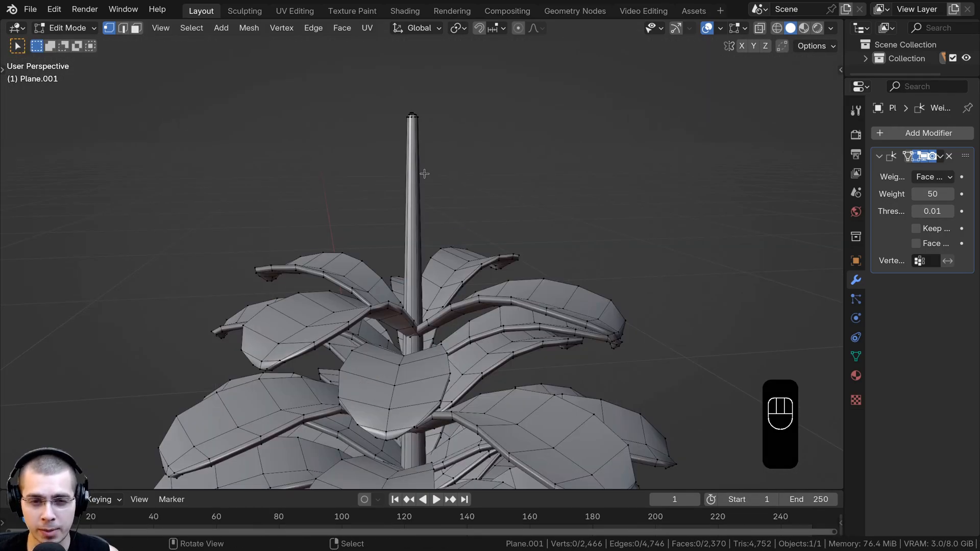
# Step: Duplicate one leaf of the highest ring, tilt the copy upward and move it up against the stem above that ring
pyautogui.keyDown('shift'); pyautogui.moveTo(424, 173); pyautogui.dragTo(509, 280, button='middle'); pyautogui.keyUp('shift')
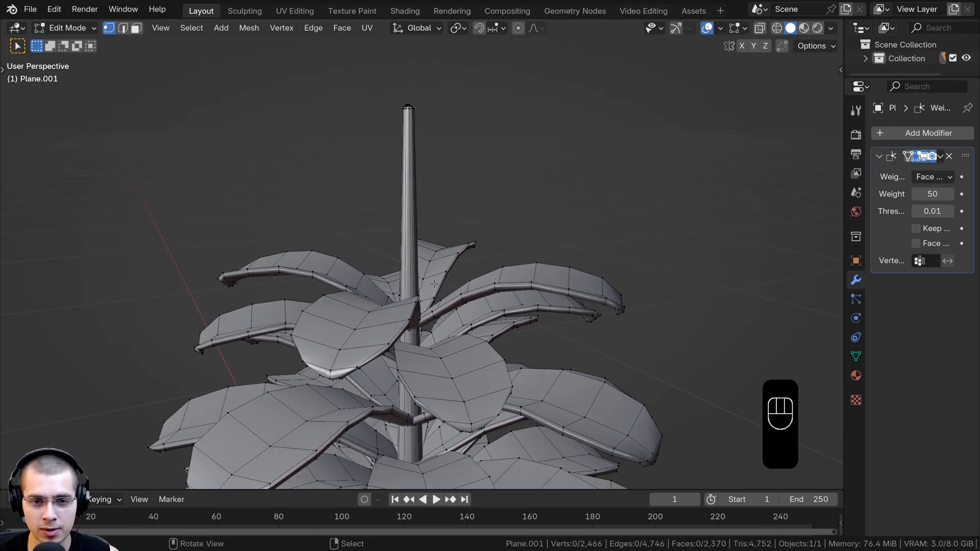
pyautogui.moveTo(463, 272); pyautogui.dragTo(586, 256, button='middle')
pyautogui.press('l')
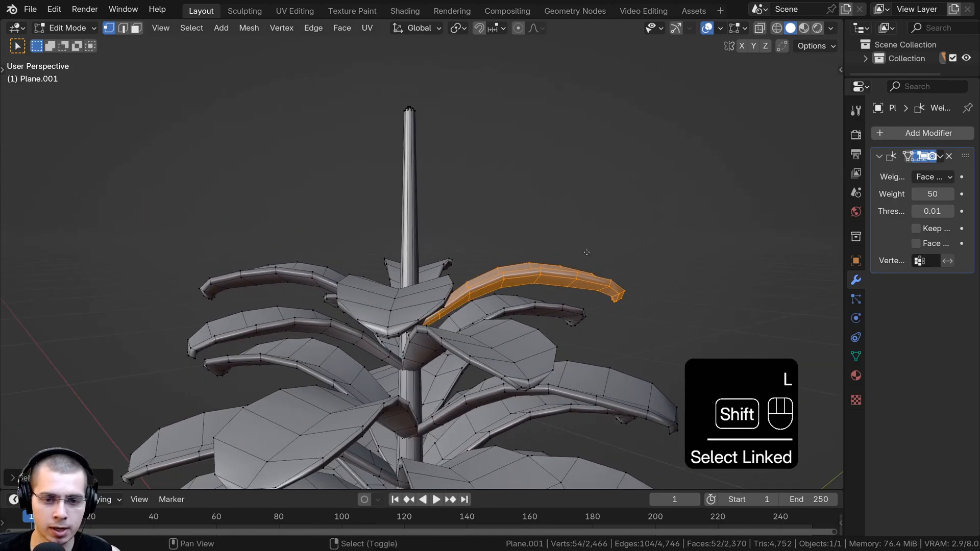
pyautogui.hotkey('shift', 'd')
pyautogui.press('r')
pyautogui.click(541, 152)
pyautogui.press('g')
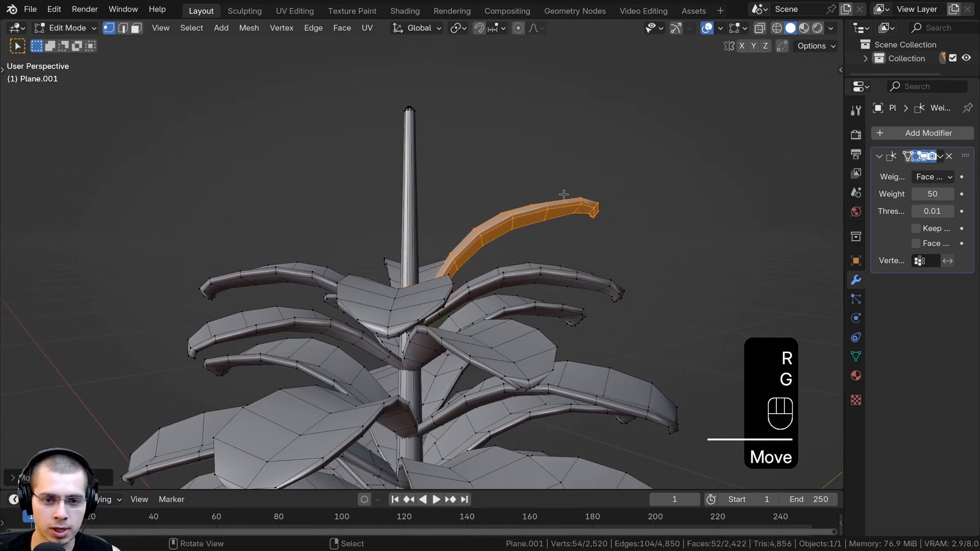
pyautogui.press('g')
pyautogui.click(589, 193)
# Step: Stretch the duplicated leaf along Z by about 1.26, adjust its rotation and position, and scale it down
pyautogui.press('s')
pyautogui.press('z')
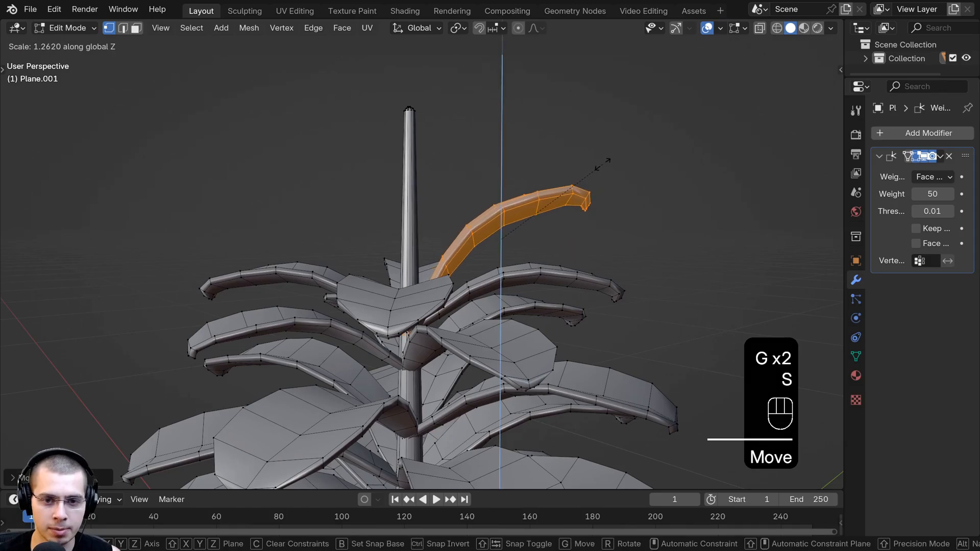
pyautogui.click(603, 165)
pyautogui.press('r')
pyautogui.click(598, 163)
pyautogui.press('g')
pyautogui.click(595, 185)
pyautogui.press('s')
pyautogui.click(577, 192)
# Step: Rotate the small upright leaf slightly and reposition it so that its base meets the stem
pyautogui.press('r')
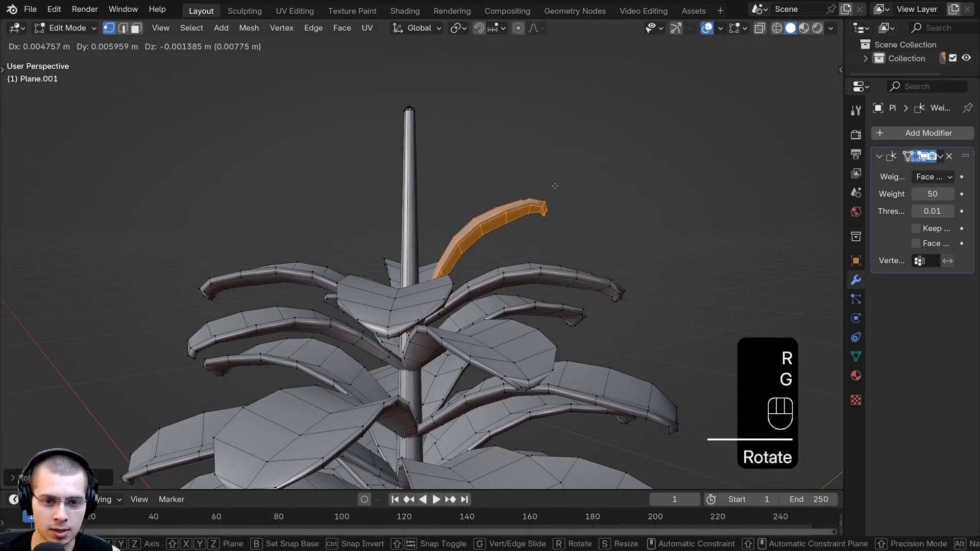
pyautogui.click(555, 186)
pyautogui.press('Tab')
pyautogui.press('Tab')
pyautogui.press('g')
pyautogui.click(507, 244)
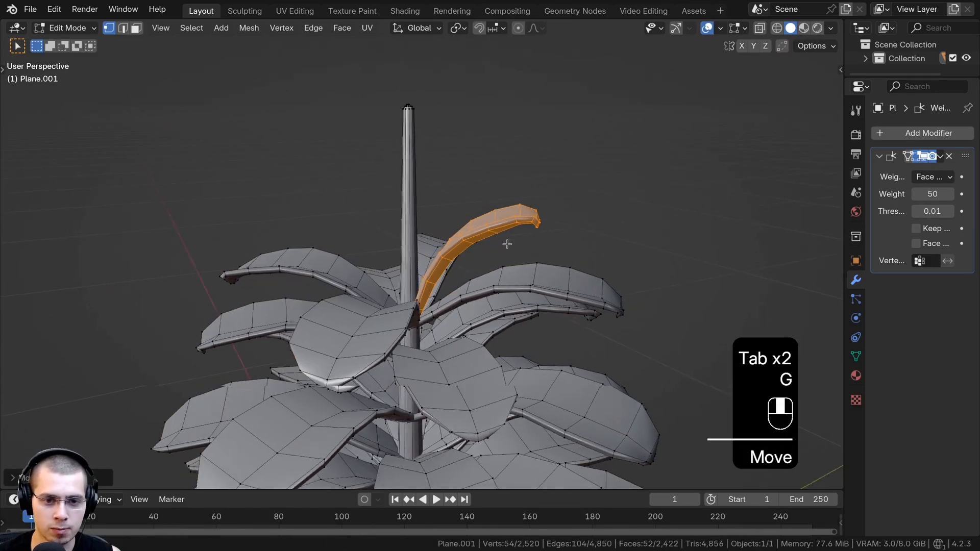
# Step: Duplicate the small upright leaf in top view, rotate the copy to the opposite side and seat its base against the stem
pyautogui.moveTo(507, 244); pyautogui.dragTo(470, 333, button='middle')
pyautogui.press('KP_7')
pyautogui.hotkey('shift', 'd')
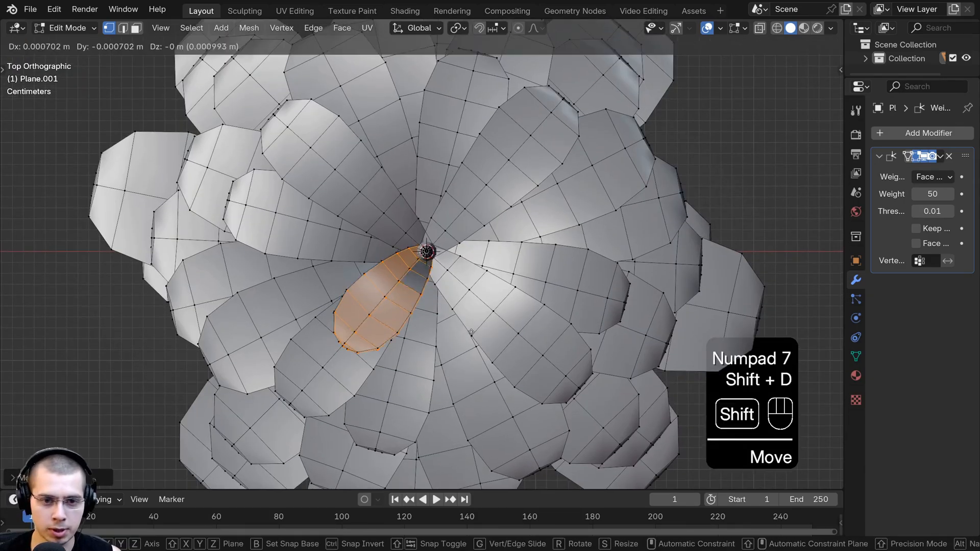
pyautogui.press('r')
pyautogui.click(380, 207)
pyautogui.press('g')
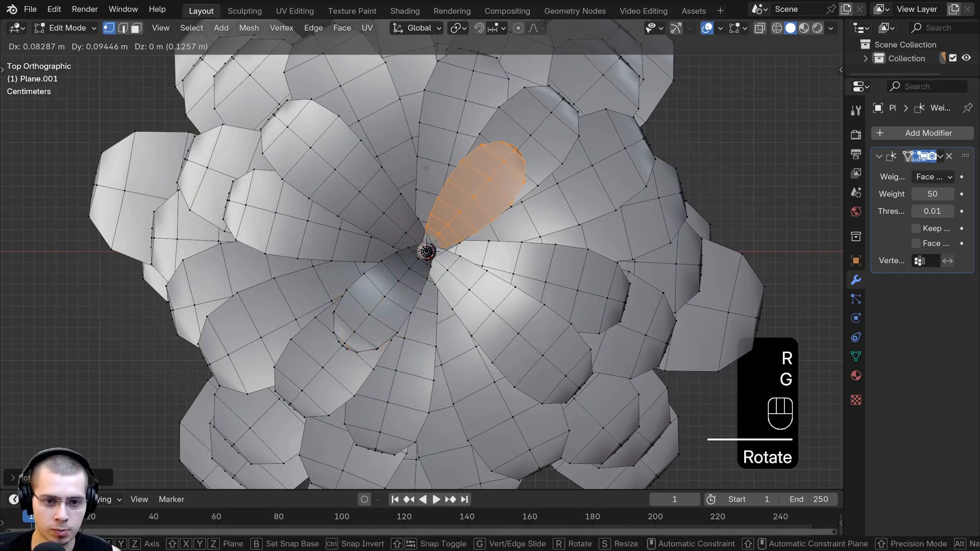
pyautogui.click(424, 172)
pyautogui.moveTo(424, 173); pyautogui.dragTo(375, 129, button='middle')
pyautogui.press('g')
pyautogui.click(375, 130)
# Step: Duplicate both upright leaves and rotate the copies in top view to form a four-leaf ring around the stem
pyautogui.press('l')
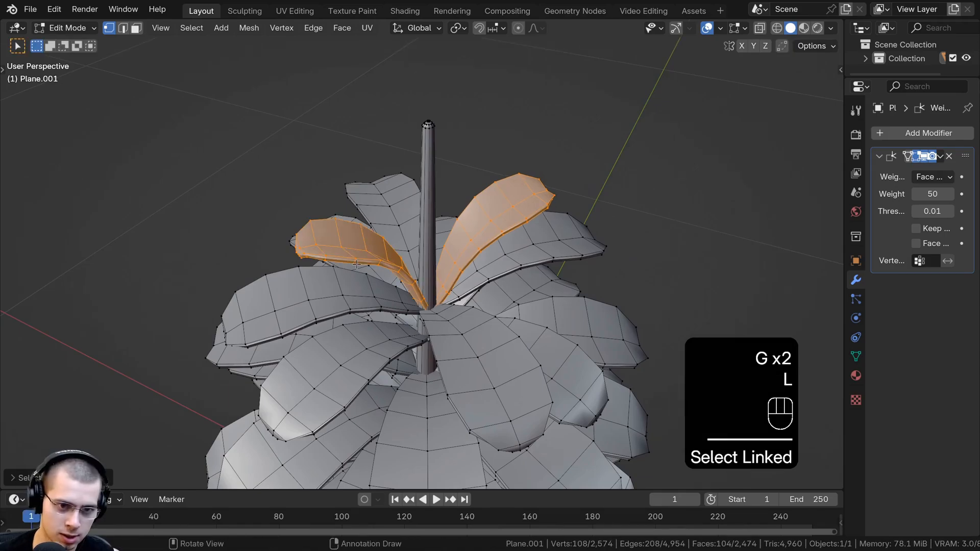
pyautogui.press('KP_7')
pyautogui.hotkey('shift', 'd')
pyautogui.press('r')
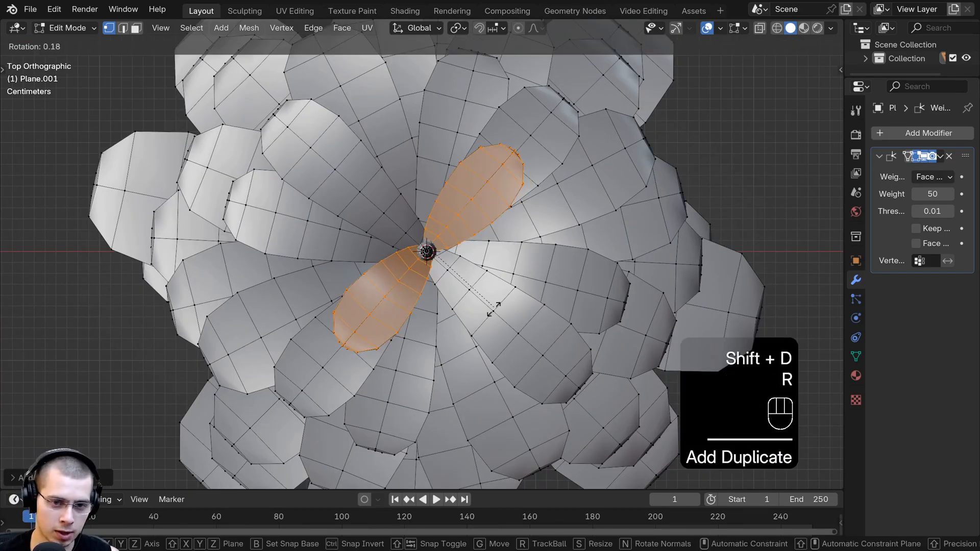
pyautogui.click(355, 368)
# Step: Select the whole upright four-leaf ring, move it into place on the stem and adjust its scale
pyautogui.moveTo(355, 369); pyautogui.dragTo(501, 245, button='middle')
pyautogui.press('l')
pyautogui.press('l')
pyautogui.scroll(3, 501, 245)
pyautogui.press('g')
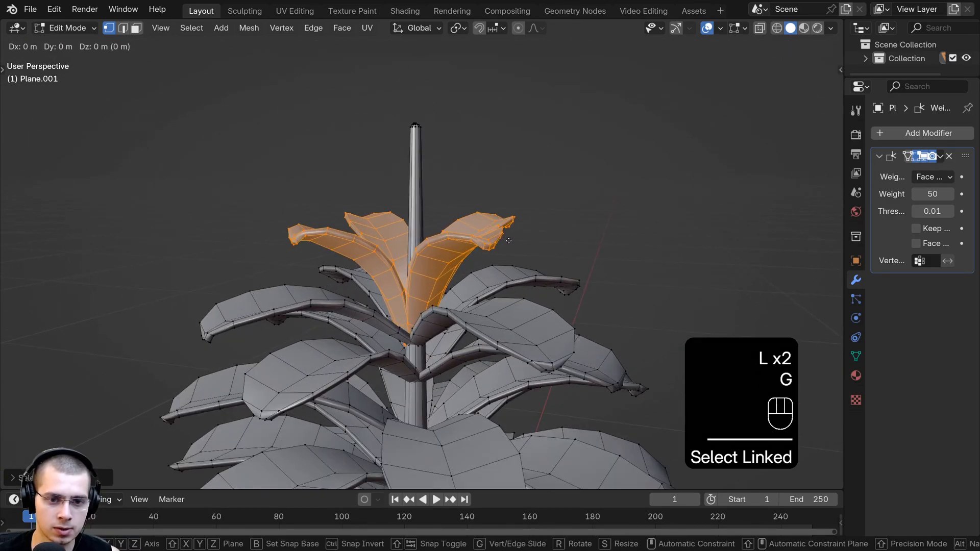
pyautogui.click(501, 247)
pyautogui.press('s')
pyautogui.click(503, 250)
# Step: Duplicate the upright ring further up the stem, scale it to about 0.7, rotate it to stagger its leaves and recentre it
pyautogui.hotkey('shift', 'd')
pyautogui.middleClick(504, 237)
pyautogui.click(495, 232)
pyautogui.press('s')
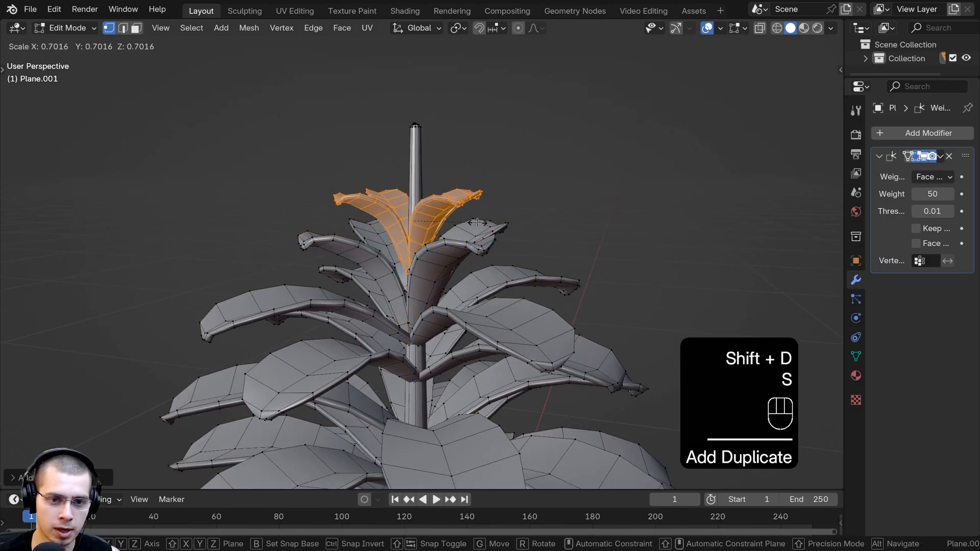
pyautogui.click(479, 226)
pyautogui.press('g')
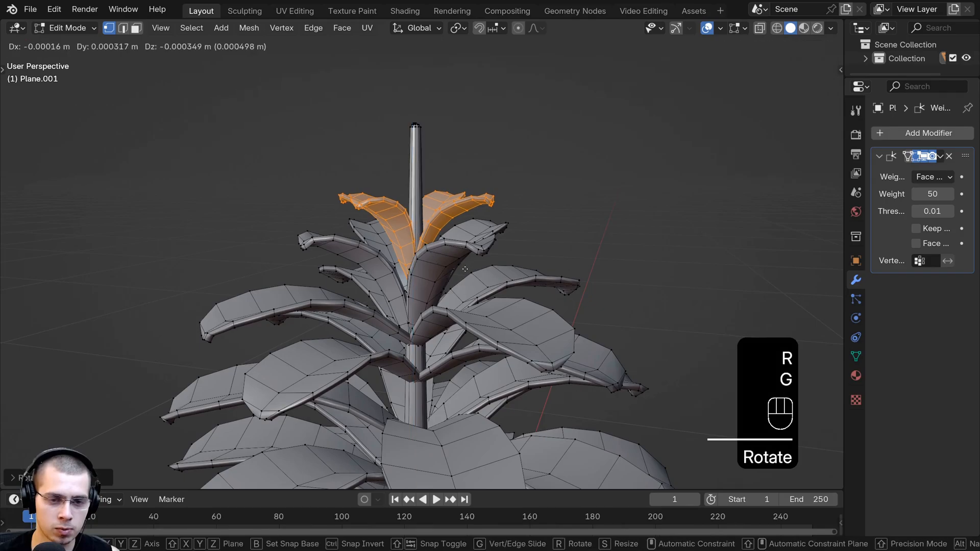
pyautogui.click(465, 269)
pyautogui.press('Tab')
pyautogui.scroll(-5, 487, 275)
pyautogui.scroll(5, 444, 245)
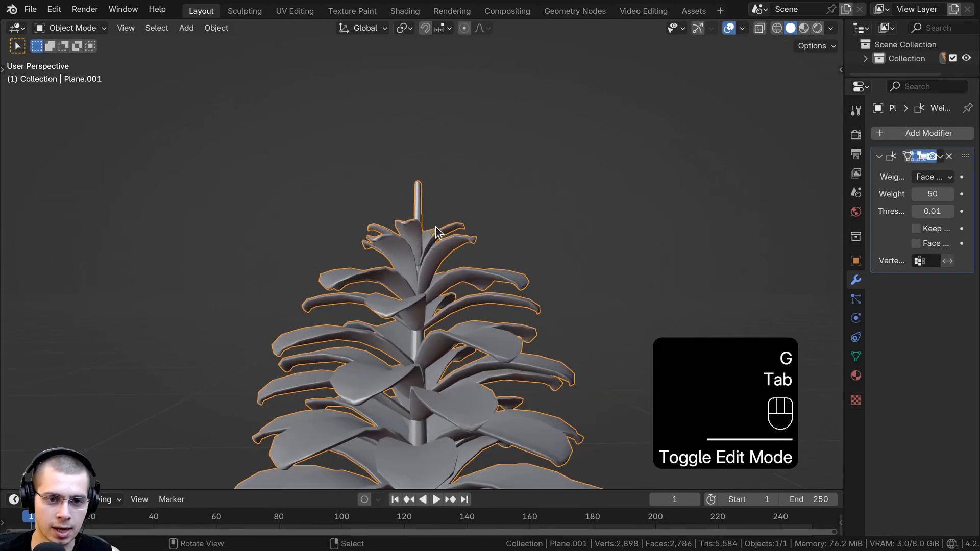
pyautogui.moveTo(436, 226); pyautogui.dragTo(443, 255, button='middle')
# Step: Duplicate the small upright ring up along Z, rotate it to stagger the leaves and scale it down near the stem's tip
pyautogui.press('Tab')
pyautogui.scroll(3, 459, 245)
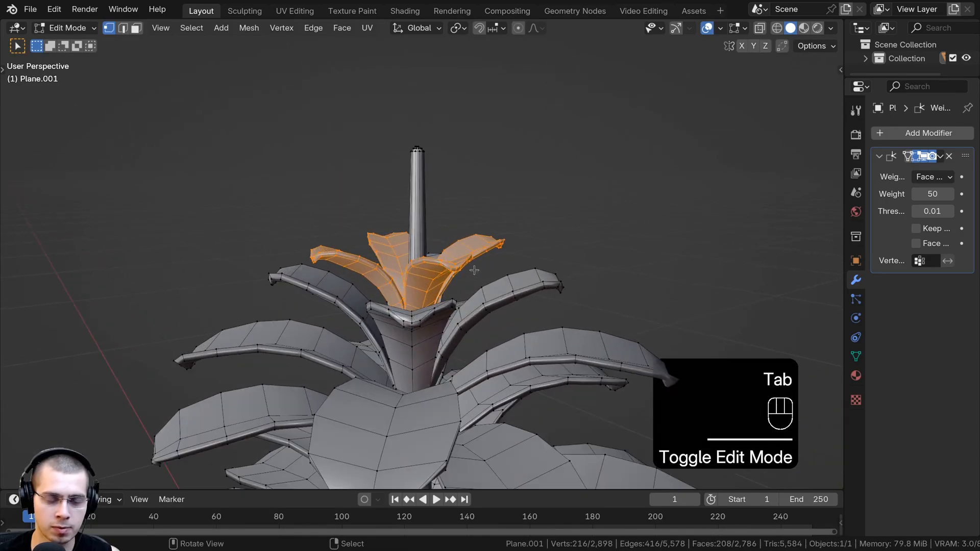
pyautogui.hotkey('shift', 'd')
pyautogui.press('z')
pyautogui.press('s')
pyautogui.press('r')
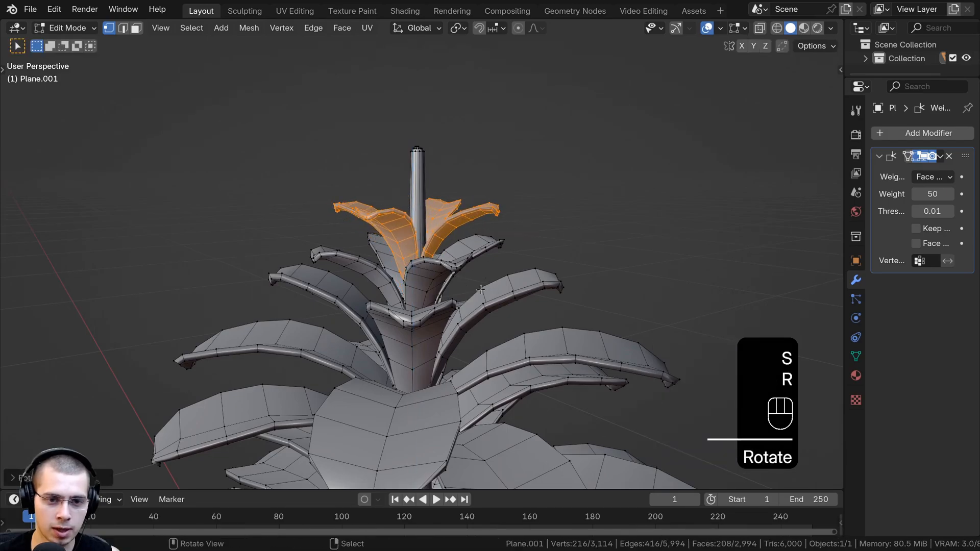
pyautogui.press('s')
pyautogui.click(506, 258)
pyautogui.scroll(-3, 498, 261)
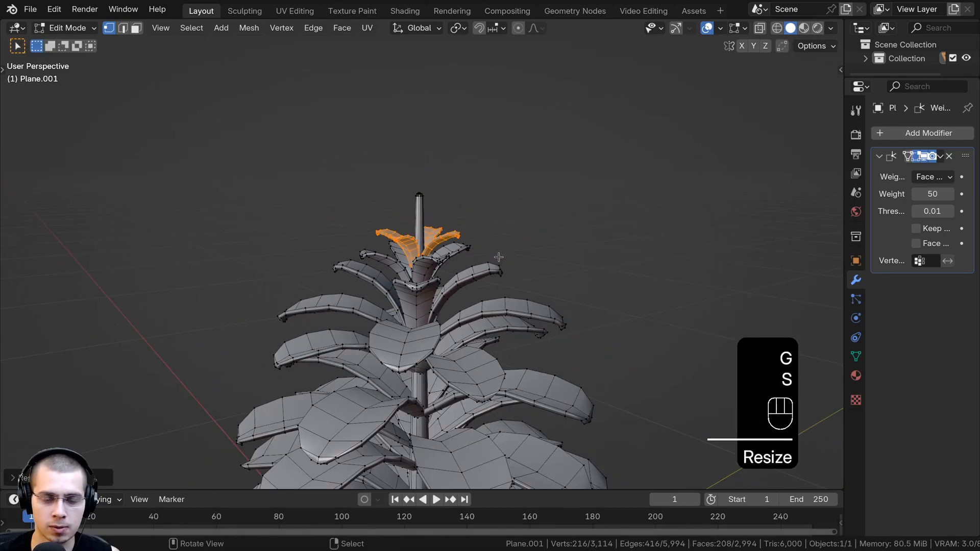
# Step: Select only the wide four-leaf ring just below the upright leaves and duplicate it about 0.06 m down along Z
pyautogui.press('Tab')
pyautogui.press('Tab')
pyautogui.scroll(2, 499, 285)
pyautogui.press('a')
pyautogui.scroll(-3, 469, 286)
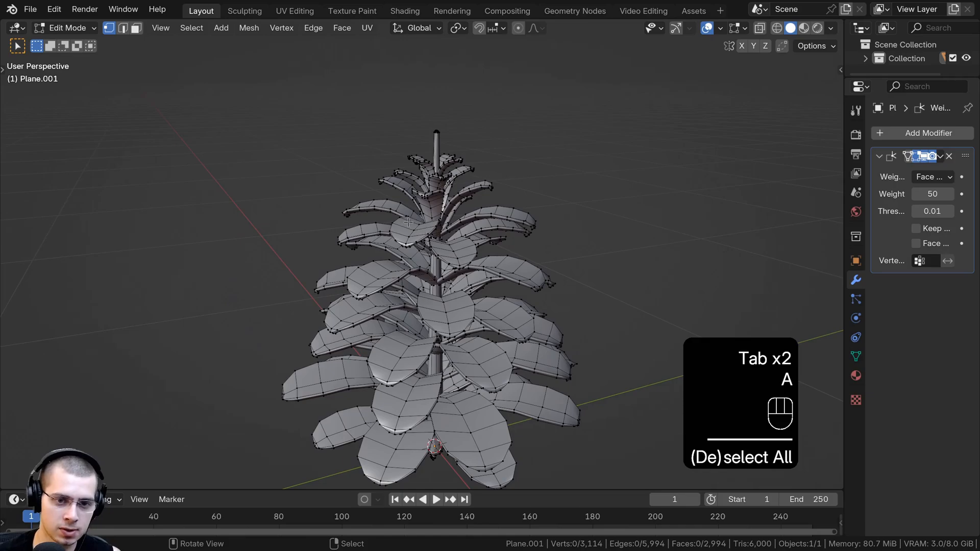
pyautogui.scroll(2, 421, 185)
pyautogui.moveTo(415, 207); pyautogui.dragTo(467, 231, button='middle')
pyautogui.press('l')
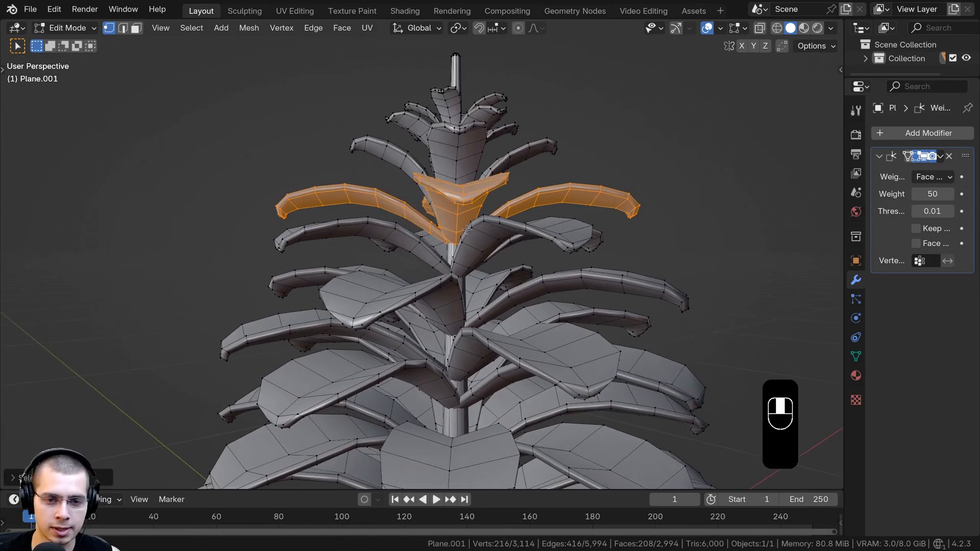
pyautogui.hotkey('shift', 'd')
pyautogui.press('z')
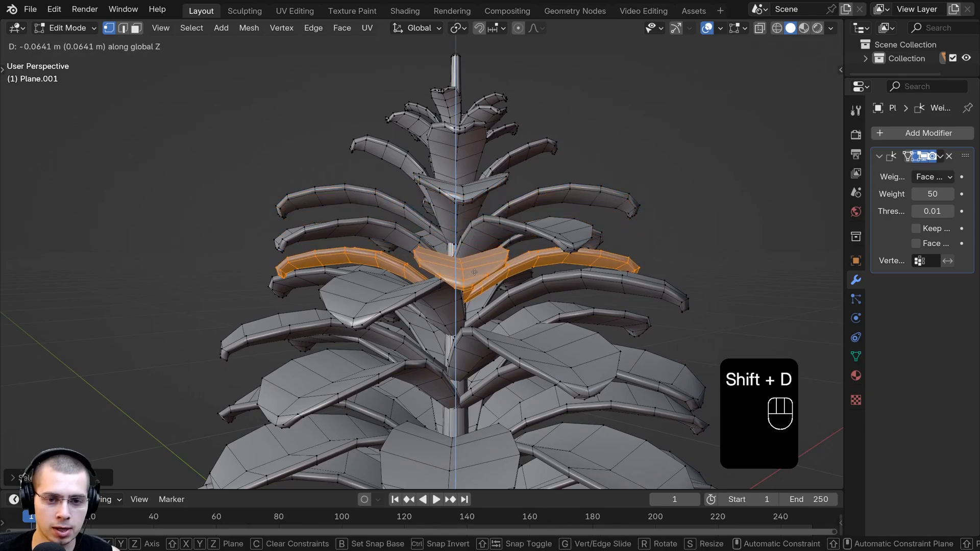
pyautogui.click(475, 274)
# Step: Rotate the duplicated middle ring around Z so its leaves fill the gaps between the neighbouring rings
pyautogui.moveTo(551, 281); pyautogui.dragTo(450, 312, button='middle')
pyautogui.press('r')
pyautogui.press('z')
pyautogui.click(560, 249)
pyautogui.scroll(-3, 541, 353)
# Step: Duplicate the middle ring further down along Z, scale it up to match its neighbours and rotate it around Z
pyautogui.hotkey('shift', 'd')
pyautogui.press('z')
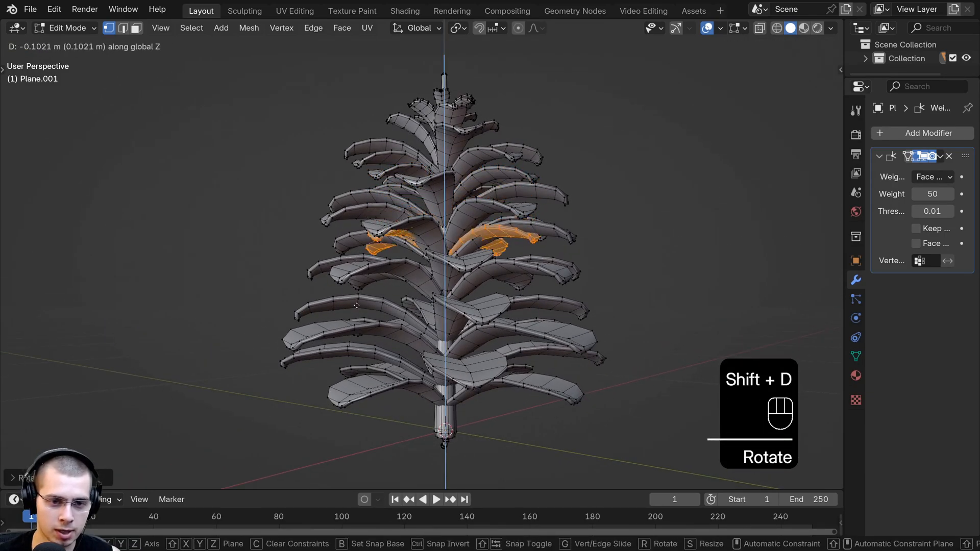
pyautogui.click(560, 311)
pyautogui.press('r')
pyautogui.press('z')
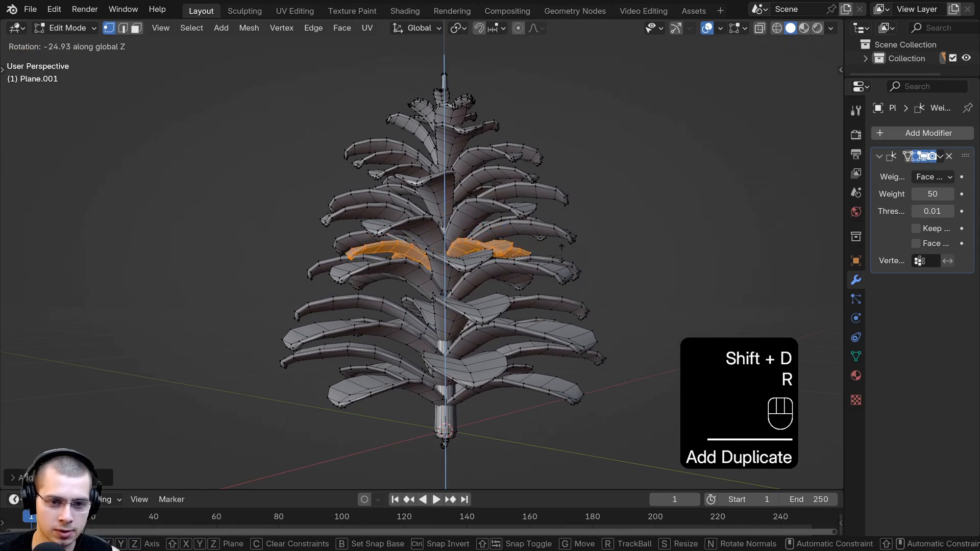
pyautogui.click(547, 212)
pyautogui.press('s')
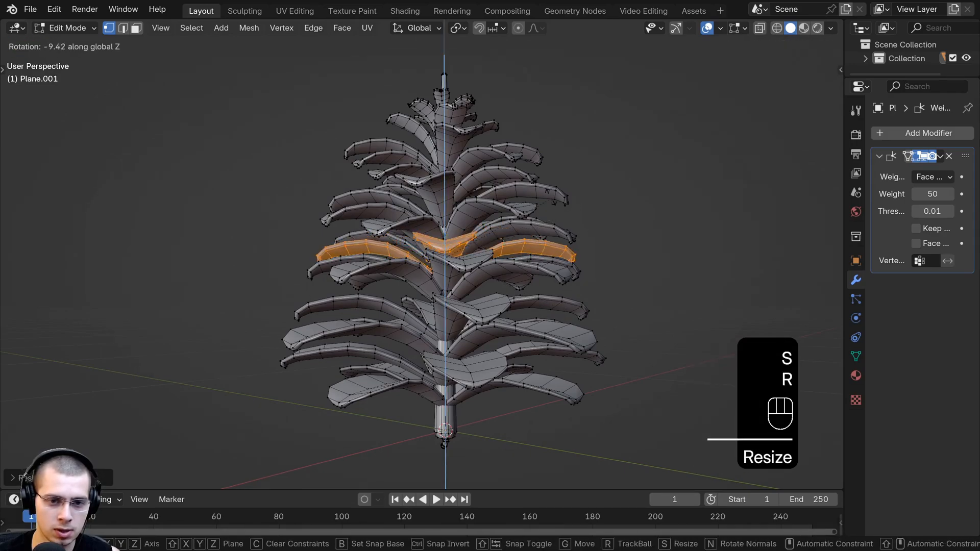
pyautogui.click(527, 175)
# Step: Select the four leaves of the lowest ring and duplicate them slightly further down the stem
pyautogui.scroll(-2, 526, 179)
pyautogui.moveTo(517, 301); pyautogui.dragTo(443, 226, button='middle')
pyautogui.press('a')
pyautogui.scroll(3, 501, 267)
pyautogui.scroll(1, 455, 263)
pyautogui.press('l')
pyautogui.moveTo(450, 300); pyautogui.dragTo(429, 303, button='middle')
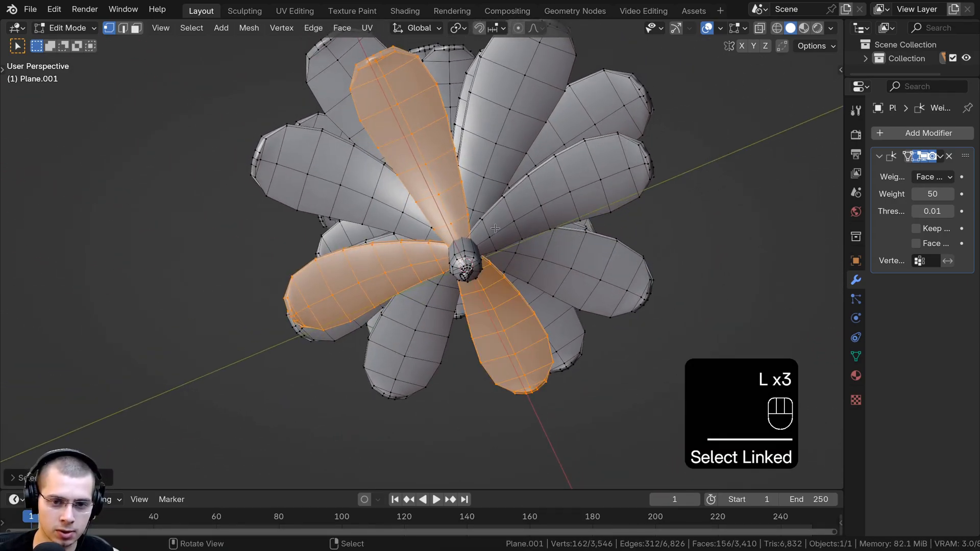
pyautogui.press('l')
pyautogui.moveTo(495, 228); pyautogui.dragTo(503, 271, button='middle')
pyautogui.hotkey('shift', 'd')
pyautogui.click(593, 324)
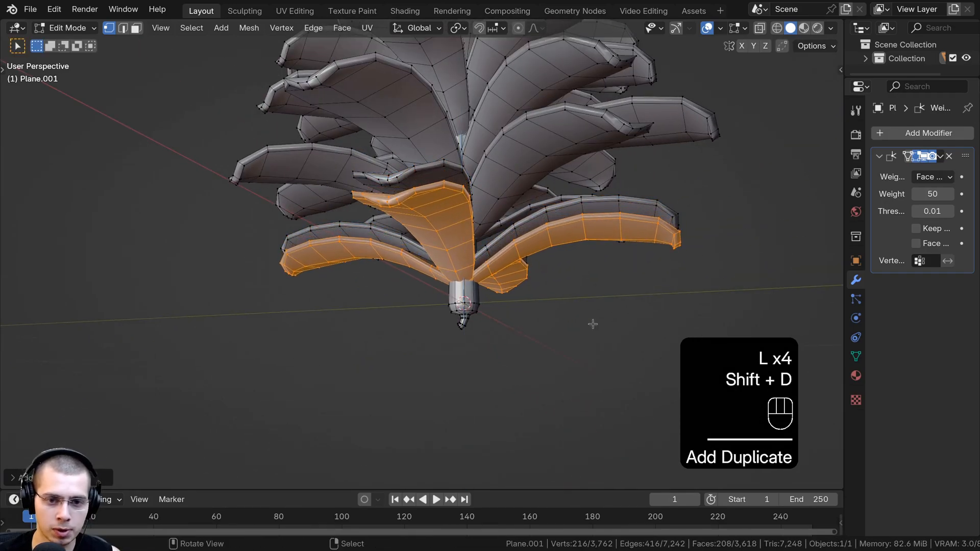
# Step: Scale the new bottom ring down, rotate it around Z to stagger its leaves and adjust its position
pyautogui.press('s')
pyautogui.click(594, 309)
pyautogui.press('r')
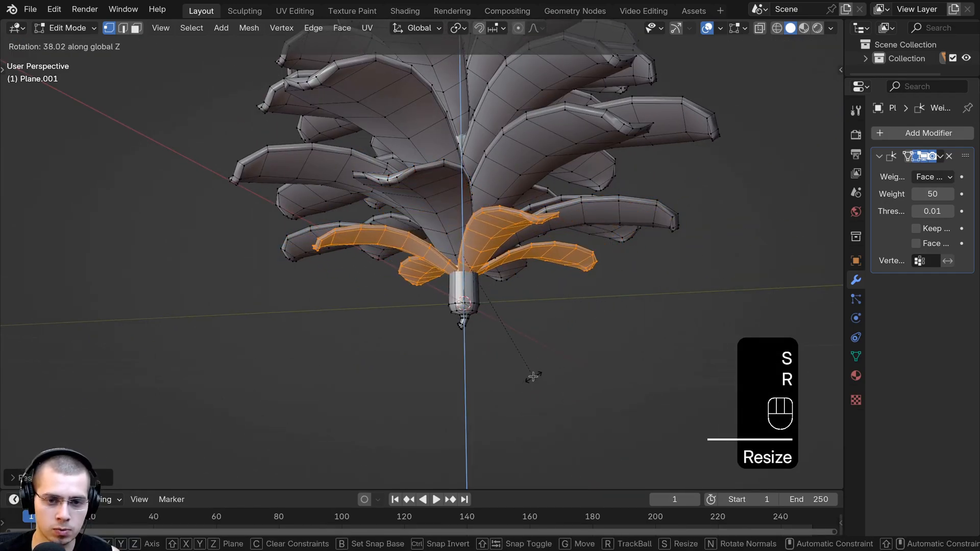
pyautogui.click(533, 377)
pyautogui.press('g')
pyautogui.click(535, 374)
# Step: Duplicate the small bottom ring slightly lower on the stem, rotate it around Z and adjust its scale
pyautogui.hotkey('shift', 'd')
pyautogui.click(535, 372)
pyautogui.press('r')
pyautogui.press('z')
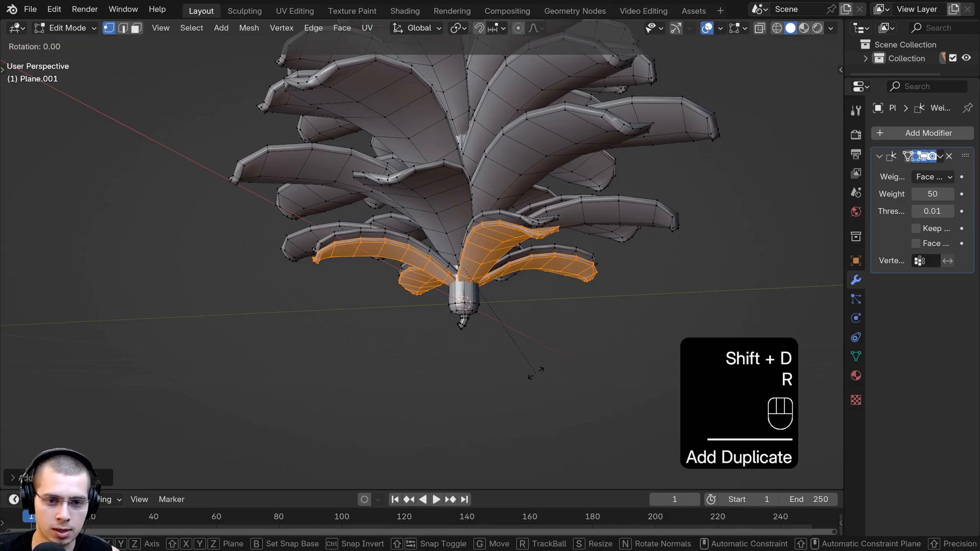
pyautogui.click(550, 298)
pyautogui.press('s')
pyautogui.click(547, 297)
# Step: Duplicate the lowest ring down along Z to the base of the stem and rotate the copy around Z
pyautogui.moveTo(546, 297); pyautogui.dragTo(550, 320, button='middle')
pyautogui.hotkey('shift', 'd')
pyautogui.press('z')
pyautogui.click(550, 331)
pyautogui.press('r')
pyautogui.press('z')
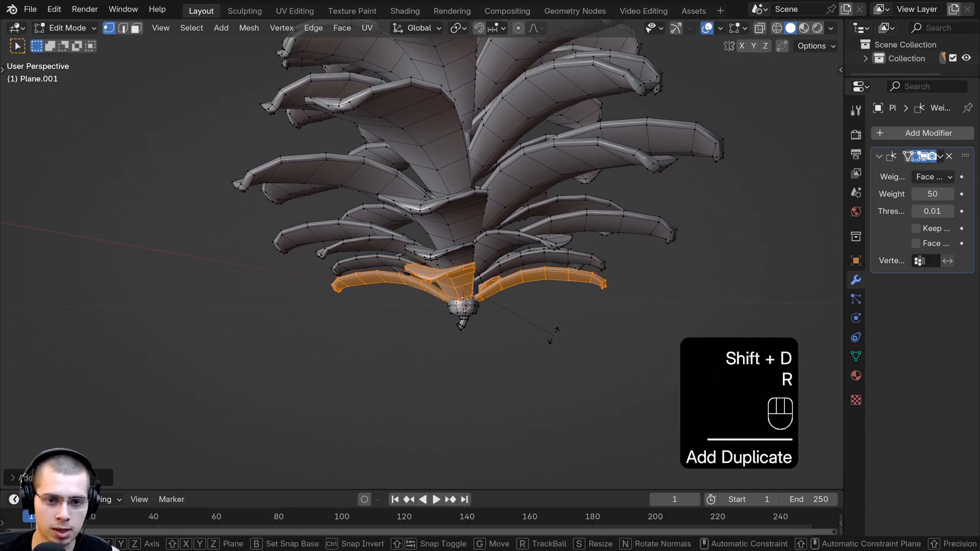
# Step: Rotate the duplicated ring of scales at the cone's base about the Z axis so it staggers with the ring above
pyautogui.click(490, 407)
pyautogui.moveTo(490, 406); pyautogui.dragTo(574, 317, button='middle')
pyautogui.press('g')
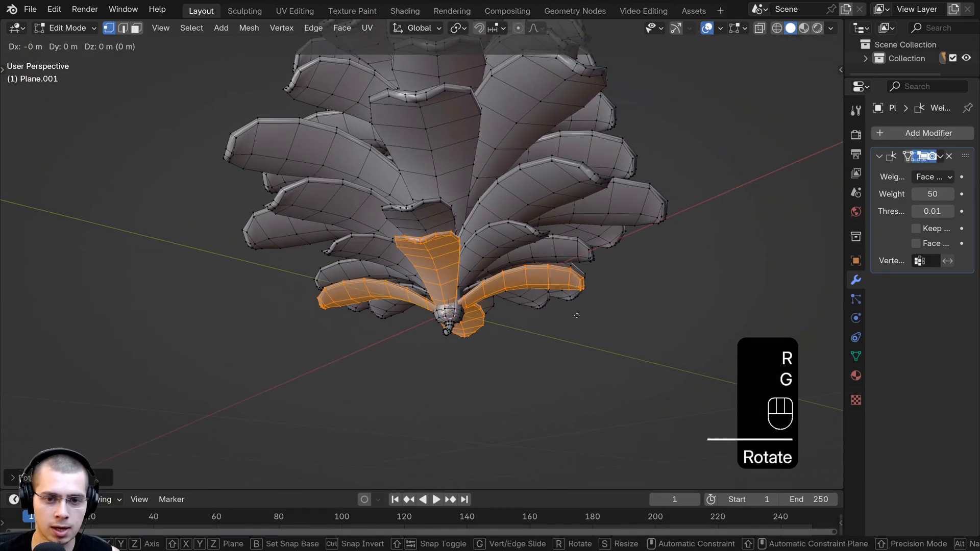
pyautogui.press('r')
pyautogui.press('z')
pyautogui.click(572, 327)
# Step: Inspect the pine cone from several sides, checking its base, body and bare stem tip
pyautogui.press('Tab')
pyautogui.moveTo(543, 377); pyautogui.dragTo(521, 429, button='middle')
pyautogui.press('Tab')
pyautogui.keyDown('shift'); pyautogui.moveTo(451, 319); pyautogui.dragTo(479, 350, button='middle'); pyautogui.keyUp('shift')
pyautogui.press('a')
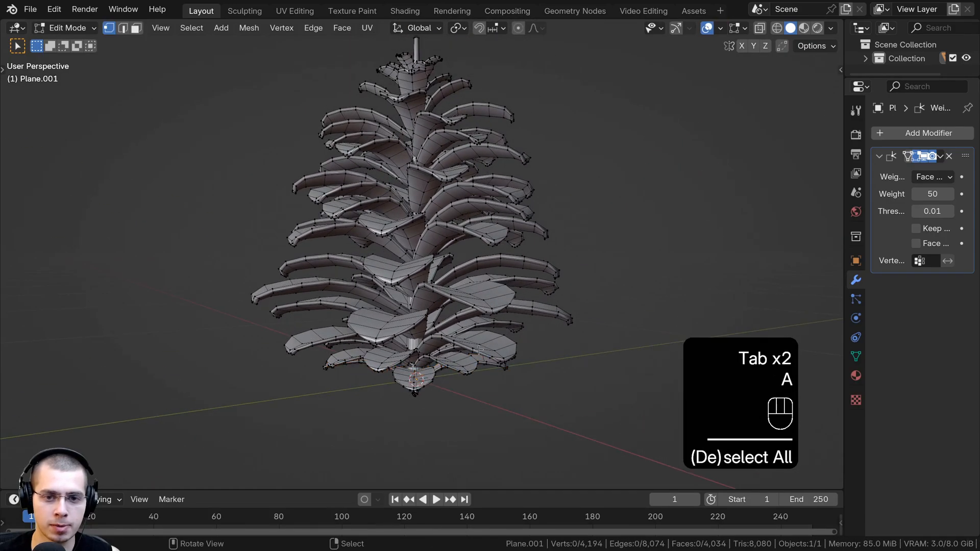
pyautogui.press('a')
pyautogui.scroll(3, 526, 302)
pyautogui.press('a')
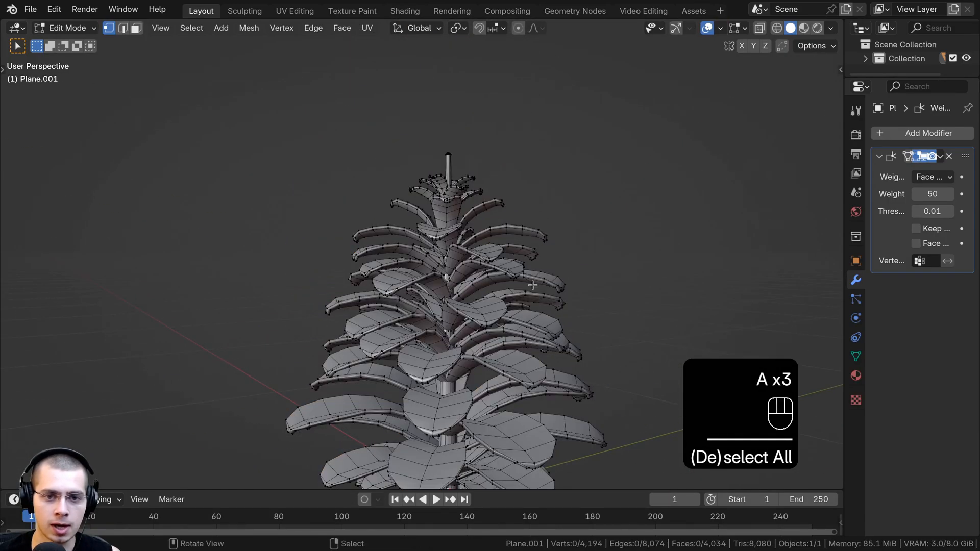
pyautogui.scroll(-5, 479, 193)
pyautogui.press('Tab')
pyautogui.moveTo(516, 223); pyautogui.dragTo(463, 258, button='middle')
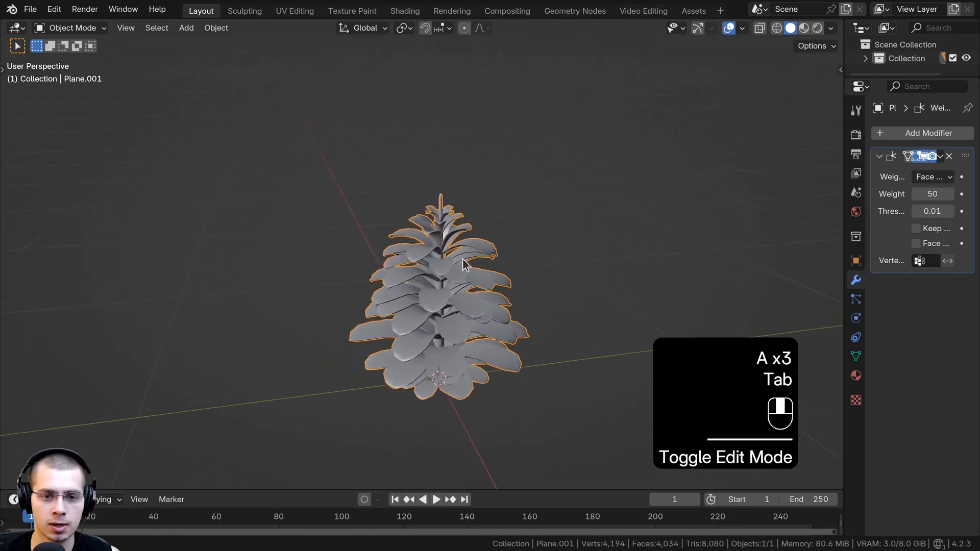
pyautogui.scroll(5, 449, 225)
pyautogui.keyDown('shift'); pyautogui.moveTo(445, 205); pyautogui.dragTo(436, 255, button='middle'); pyautogui.keyUp('shift')
pyautogui.keyDown('shift'); pyautogui.moveTo(436, 256); pyautogui.dragTo(462, 258, button='middle'); pyautogui.keyUp('shift')
# Step: Duplicate one small scale near the cone's tip, then rotate, resize and move the copy against the bare stem
pyautogui.press('Tab')
pyautogui.scroll(3, 434, 262)
pyautogui.press('a')
pyautogui.press('a')
pyautogui.press('a')
pyautogui.hotkey('shift', 'd')
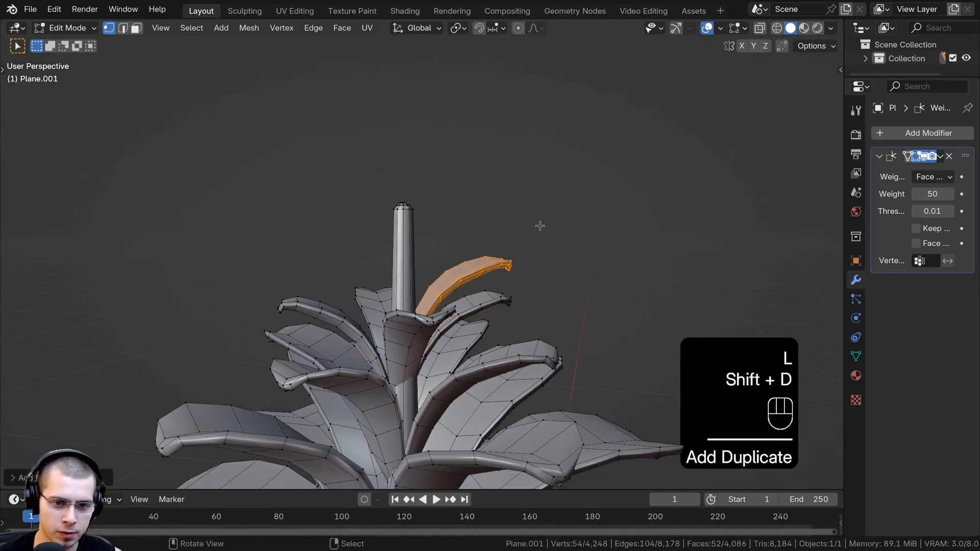
pyautogui.press('r')
pyautogui.press('s')
pyautogui.press('g')
pyautogui.press('r')
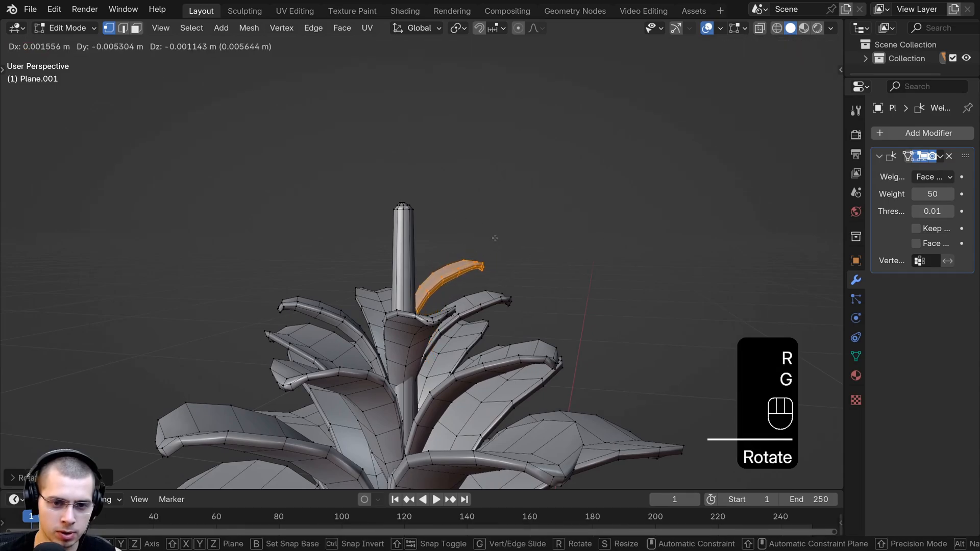
pyautogui.click(494, 238)
# Step: Duplicate the new scale and rotate the copy about 135° around the Z axis
pyautogui.hotkey('shift', 'd')
pyautogui.click(464, 239)
pyautogui.moveTo(464, 239); pyautogui.dragTo(477, 366, button='middle')
pyautogui.press('r')
pyautogui.press('z')
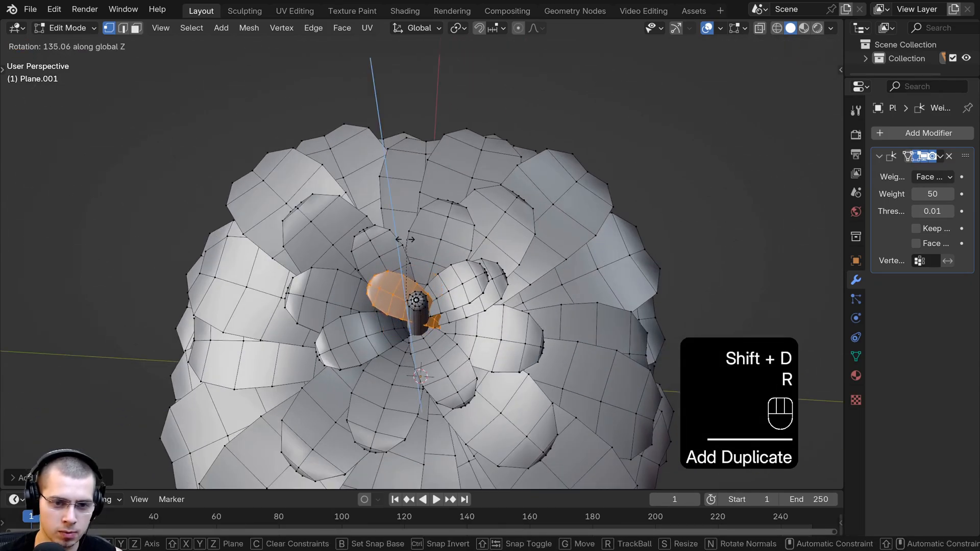
pyautogui.click(405, 238)
# Step: Move the rotated copy to the other side of the stem and resize it
pyautogui.press('g')
pyautogui.click(431, 215)
pyautogui.moveTo(405, 239); pyautogui.dragTo(447, 194, button='middle')
pyautogui.press('s')
pyautogui.click(452, 228)
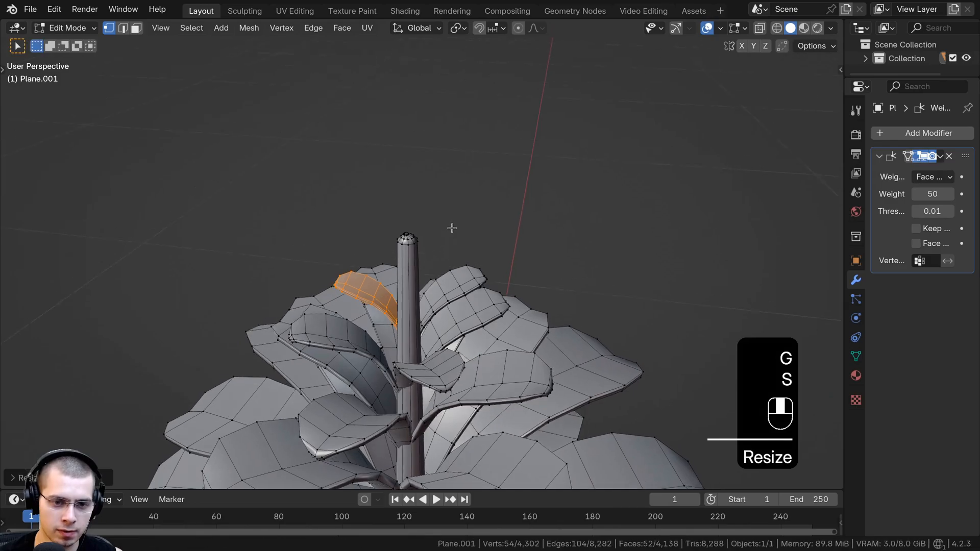
# Step: Tilt the copied scale and shift it until its base sits in the stem, checking from several angles, and deselect it
pyautogui.moveTo(452, 228); pyautogui.dragTo(458, 207, button='middle')
pyautogui.press('r')
pyautogui.click(466, 246)
pyautogui.press('g')
pyautogui.click(472, 249)
pyautogui.moveTo(472, 249); pyautogui.dragTo(553, 295, button='middle')
pyautogui.press('g')
pyautogui.click(511, 254)
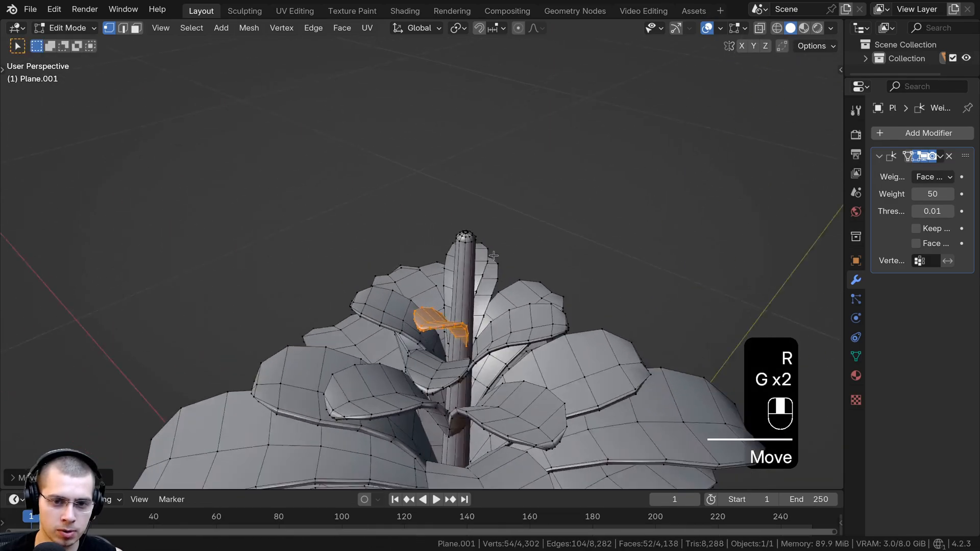
pyautogui.press('g')
pyautogui.click(476, 247)
pyautogui.moveTo(494, 256); pyautogui.dragTo(431, 240, button='middle')
pyautogui.press('a')
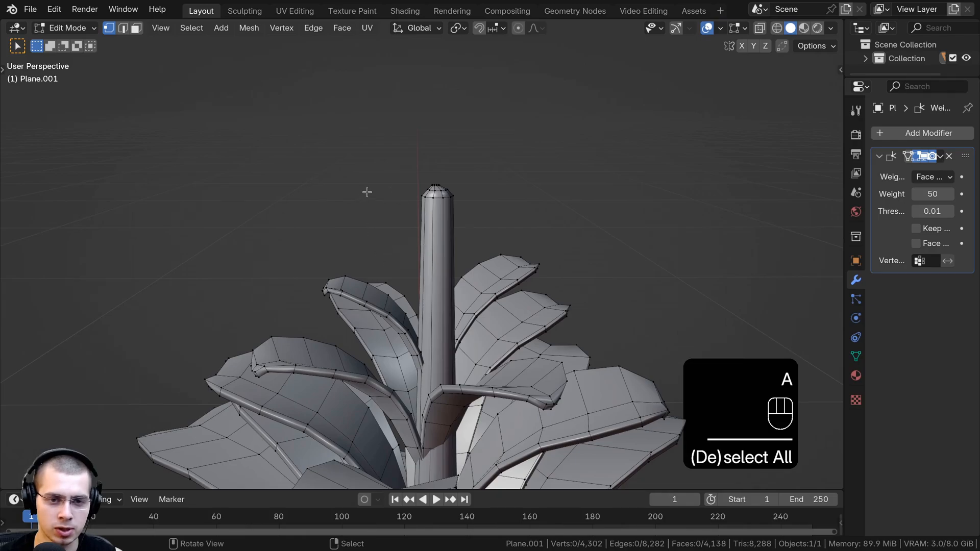
# Step: Add a cube to the pine cone mesh and scale it down
pyautogui.keyDown('shift'); pyautogui.moveTo(405, 205); pyautogui.dragTo(428, 163, button='middle'); pyautogui.keyUp('shift')
pyautogui.scroll(-3, 448, 193)
pyautogui.hotkey('shift', 'a')
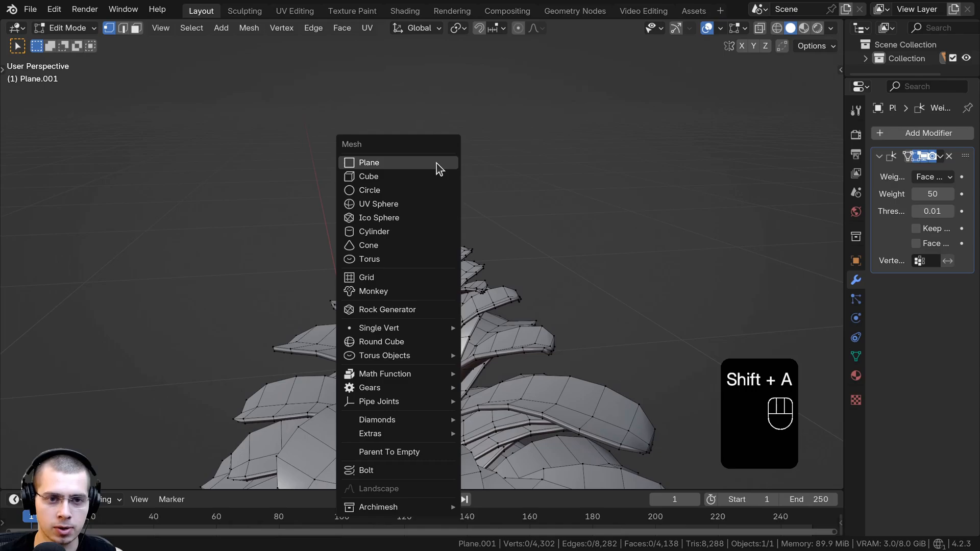
pyautogui.click(422, 173)
pyautogui.scroll(-5, 479, 274)
pyautogui.press('s')
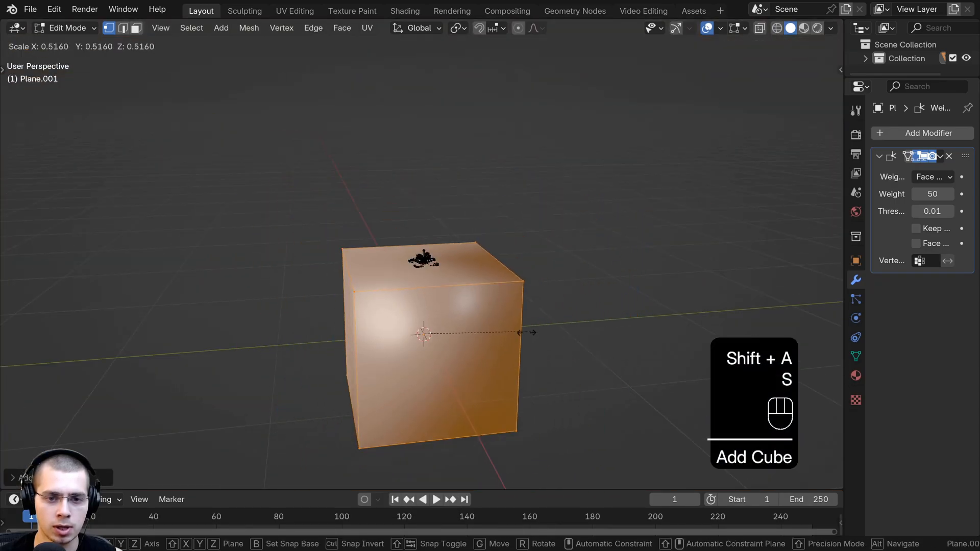
pyautogui.click(434, 306)
# Step: Raise the cube along Z above the cone's tip and shrink it to a small block
pyautogui.press('g')
pyautogui.press('z')
pyautogui.click(439, 263)
pyautogui.scroll(3, 560, 263)
pyautogui.press('s')
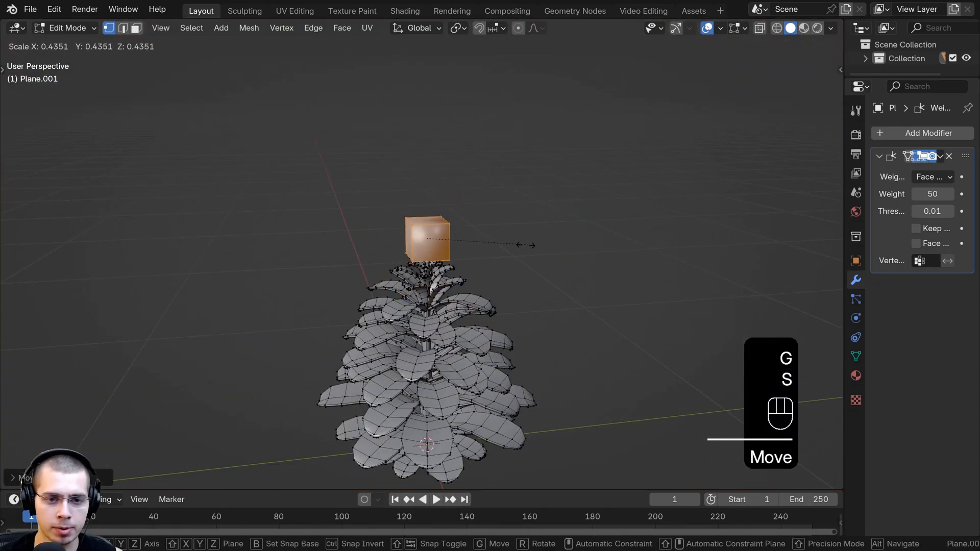
pyautogui.click(442, 241)
pyautogui.press('KP_3')
pyautogui.press('KP_Decimal')
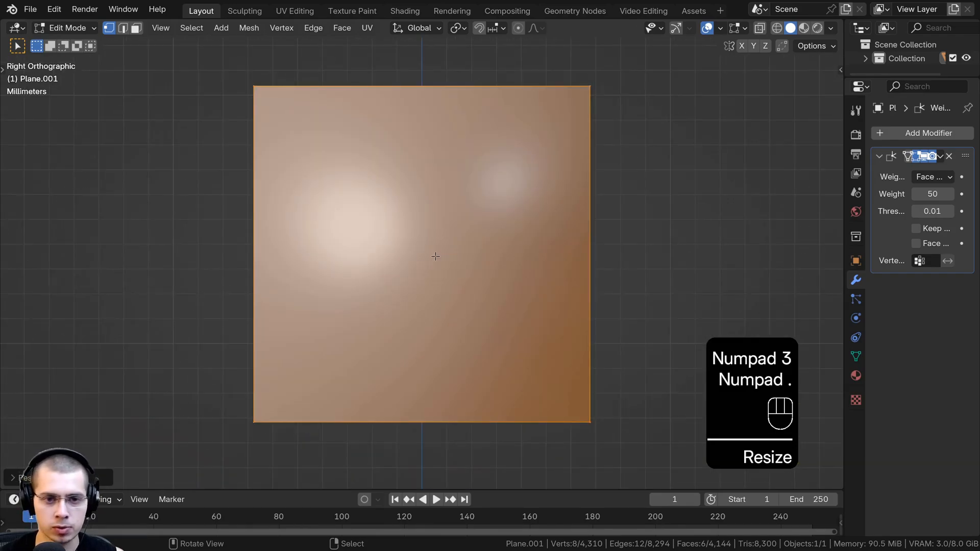
pyautogui.press('s')
pyautogui.click(485, 265)
# Step: Tilt the small cube in the right side view and move it beside the top of the stem
pyautogui.scroll(-3, 485, 265)
pyautogui.keyDown('shift'); pyautogui.moveTo(485, 266); pyautogui.dragTo(528, 172, button='middle'); pyautogui.keyUp('shift')
pyautogui.press('r')
pyautogui.click(515, 156)
pyautogui.press('g')
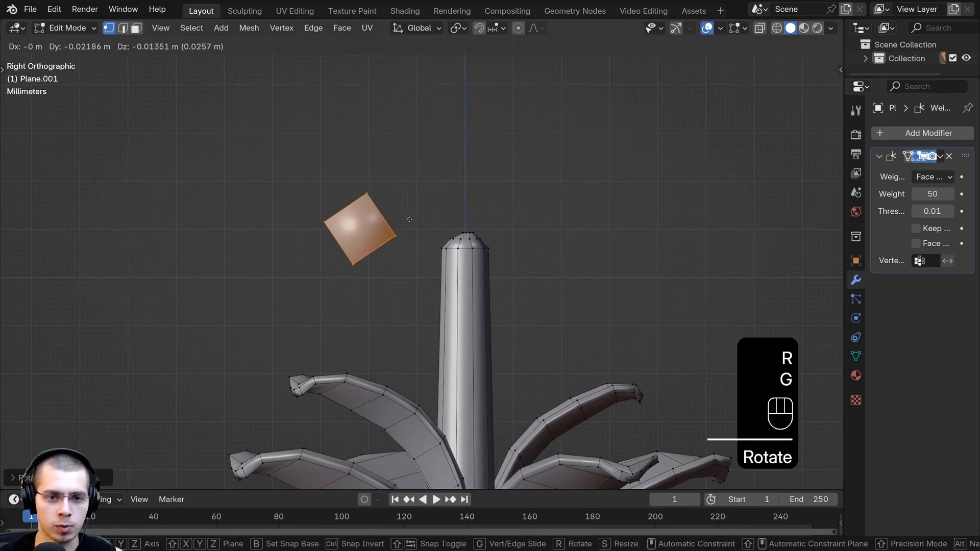
pyautogui.click(416, 251)
pyautogui.press('g')
pyautogui.click(411, 210)
# Step: Extrude the cube's bottom face toward the stem and scale the new end face down to about 0.78
pyautogui.click(424, 216)
pyautogui.moveTo(424, 216)
pyautogui.mouseDown(button='middle')
pyautogui.moveTo(404, 205)
pyautogui.moveTo(418, 201)
pyautogui.mouseUp(button='middle')
pyautogui.press('s')
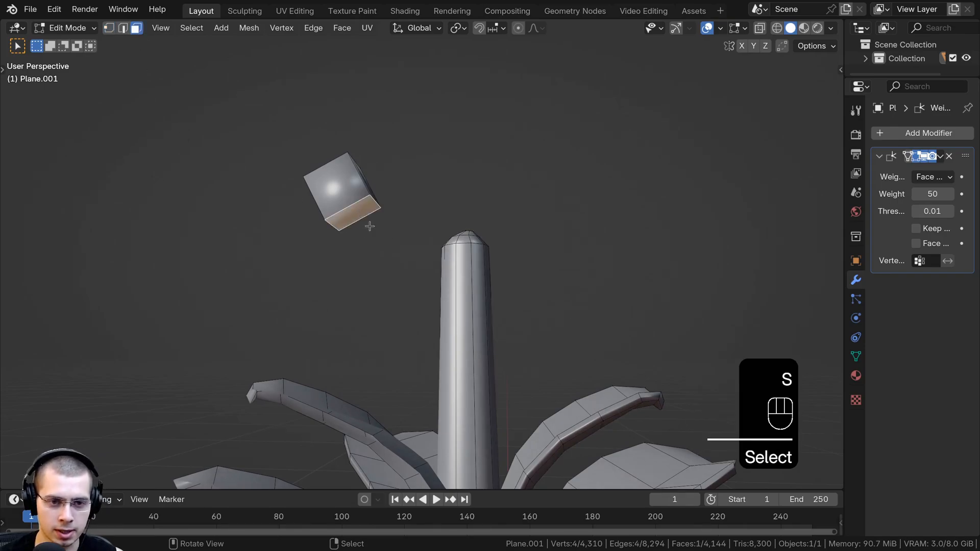
pyautogui.moveTo(370, 226); pyautogui.dragTo(430, 234, button='middle')
pyautogui.press('e')
pyautogui.click(439, 219)
pyautogui.press('s')
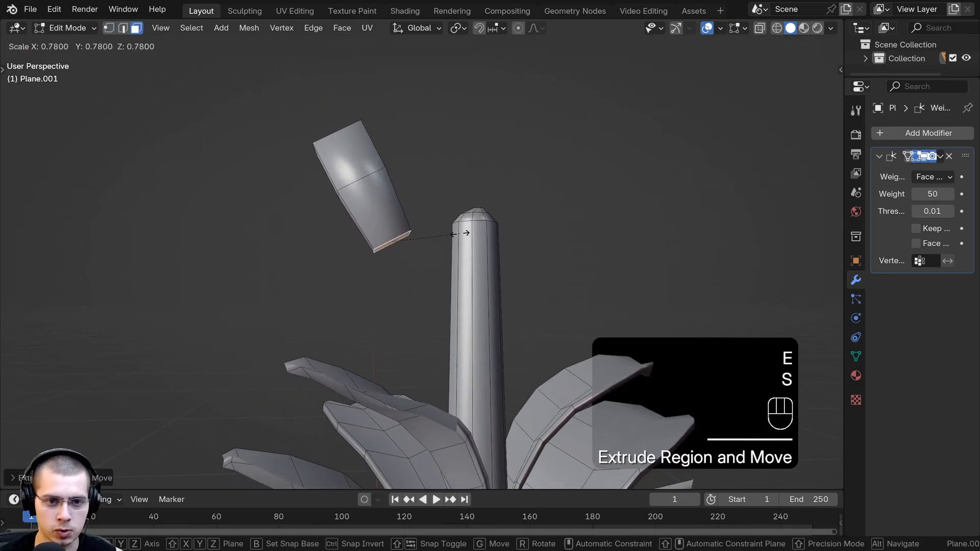
pyautogui.click(444, 235)
# Step: Rotate and reposition the end face, then extrude it once more and taper the tip
pyautogui.press('r')
pyautogui.click(449, 245)
pyautogui.press('g')
pyautogui.click(452, 253)
pyautogui.press('e')
pyautogui.click(448, 302)
pyautogui.press('s')
pyautogui.click(448, 306)
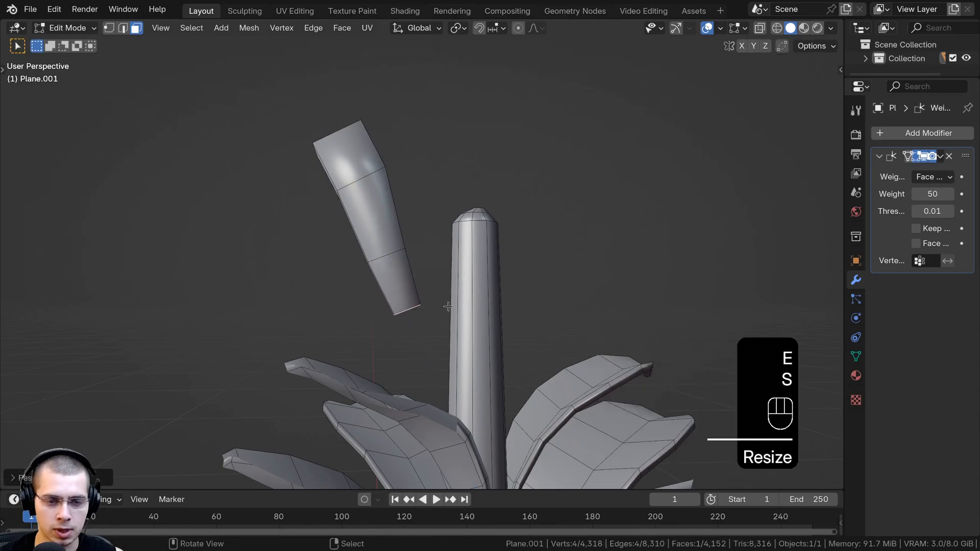
# Step: Extrude the bud's top face slightly outward and scale it down to round off the end
pyautogui.click(437, 316)
pyautogui.moveTo(375, 163); pyautogui.dragTo(411, 186, button='middle')
pyautogui.click(346, 193)
pyautogui.scroll(-2, 328, 154)
pyautogui.scroll(3, 352, 158)
pyautogui.press('r')
pyautogui.rightClick(396, 149)
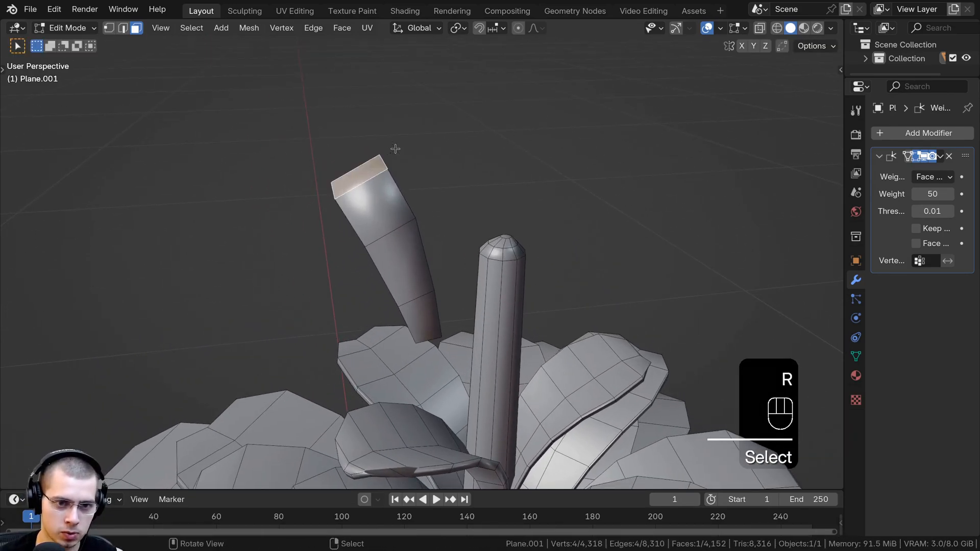
pyautogui.press('e')
pyautogui.click(380, 125)
pyautogui.press('s')
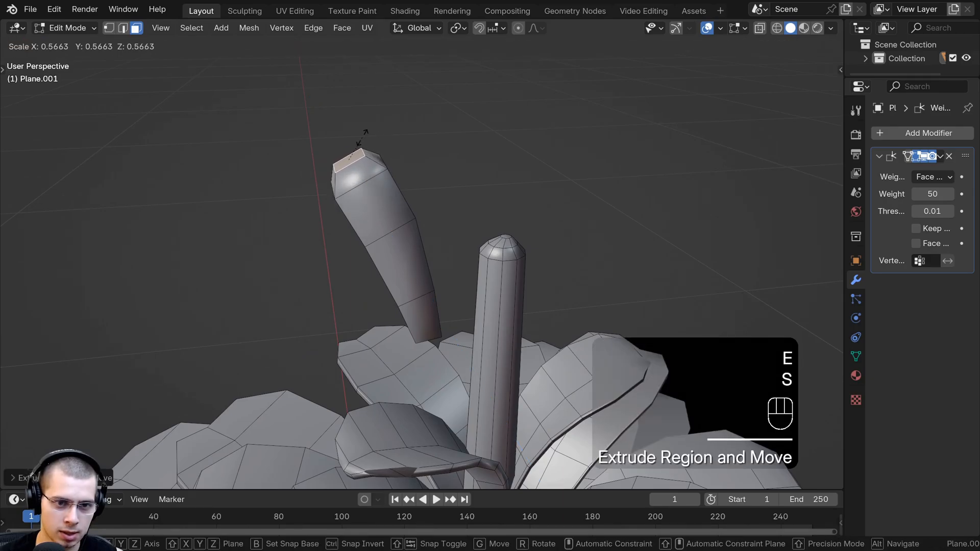
pyautogui.click(362, 138)
# Step: Select the whole bud, scale it down, tilt it and move it next to the stem
pyautogui.press('Tab')
pyautogui.moveTo(378, 173); pyautogui.dragTo(409, 200, button='middle')
pyautogui.press('Tab')
pyautogui.press('l')
pyautogui.press('s')
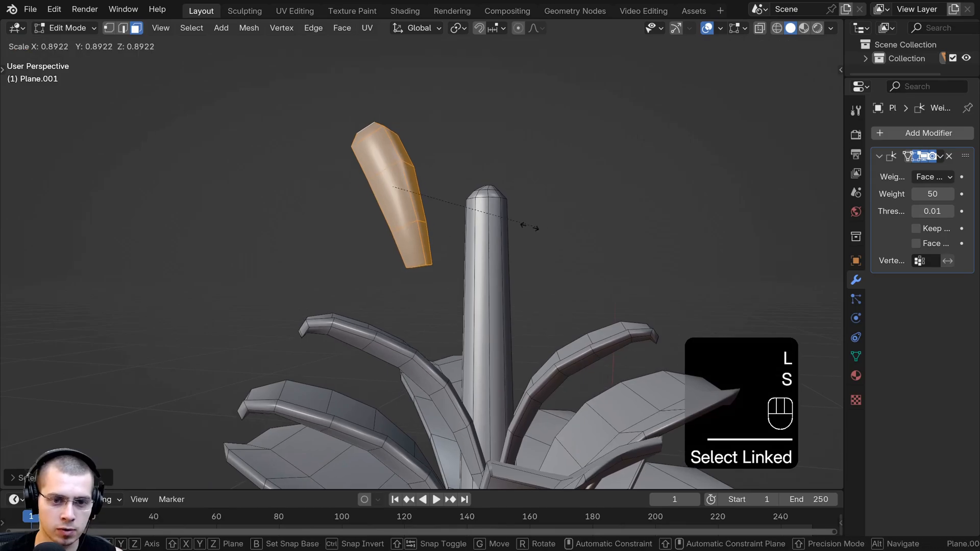
pyautogui.press('r')
pyautogui.press('g')
pyautogui.press('s')
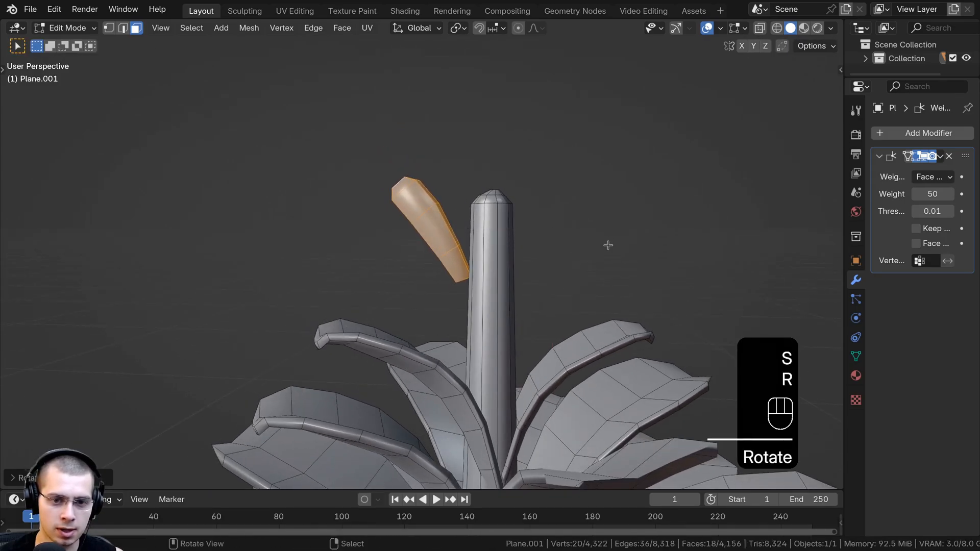
pyautogui.press('g')
pyautogui.click(607, 235)
# Step: Move the bud's lower end face toward the stem to bend and lengthen the bud
pyautogui.moveTo(521, 190); pyautogui.dragTo(503, 102, button='middle')
pyautogui.moveTo(473, 248); pyautogui.dragTo(529, 313, button='middle')
pyautogui.rightClick(468, 255)
pyautogui.press('g')
pyautogui.click(533, 324)
# Step: Select the entire bud, resize it and move it so its base meets the stem
pyautogui.press('l')
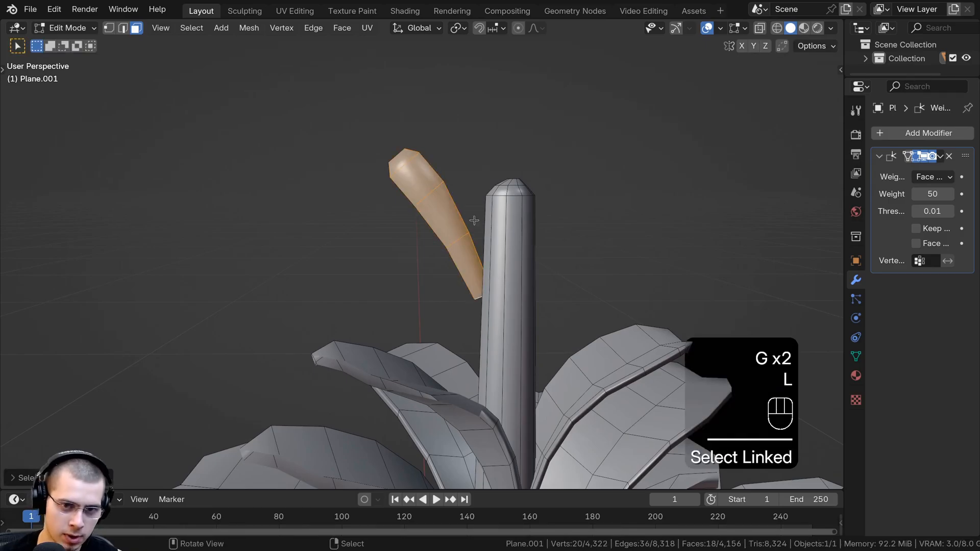
pyautogui.press('s')
pyautogui.moveTo(480, 220); pyautogui.dragTo(430, 367, button='middle')
pyautogui.click(594, 233)
pyautogui.press('g')
pyautogui.click(572, 264)
# Step: Duplicate the bud in the top view, rotate the copy around the stem and move it into place
pyautogui.press('KP_7')
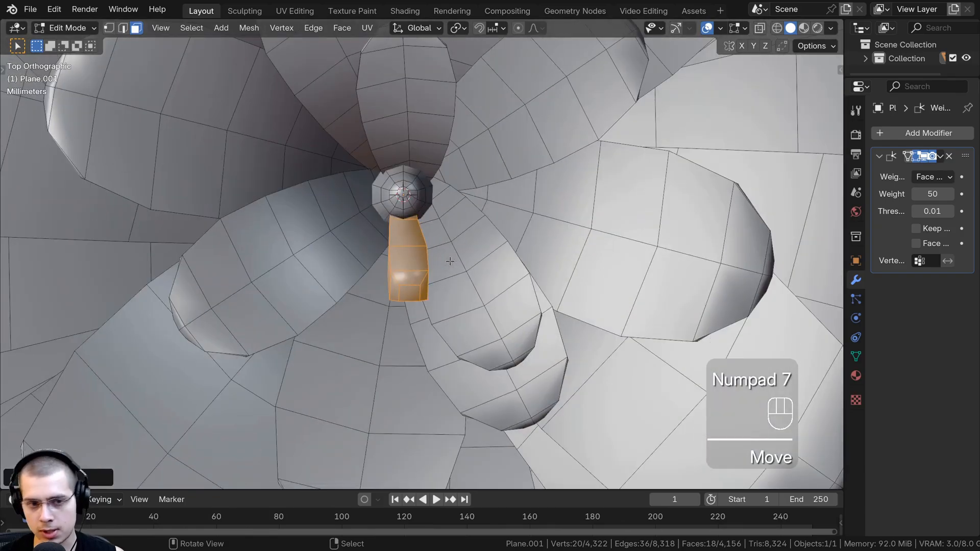
pyautogui.hotkey('shift', 'd')
pyautogui.press('r')
pyautogui.moveTo(520, 114)
pyautogui.keyDown('shift'); pyautogui.mouseDown(button='middle')
pyautogui.moveTo(513, 190)
pyautogui.moveTo(534, 108)
pyautogui.mouseUp(button='middle'); pyautogui.keyUp('shift')
pyautogui.press('g')
pyautogui.click(514, 192)
# Step: Scale the duplicated bud and shift it against the stem opposite the first one
pyautogui.press('s')
pyautogui.click(543, 265)
pyautogui.scroll(-4, 529, 263)
pyautogui.press('g')
pyautogui.click(538, 271)
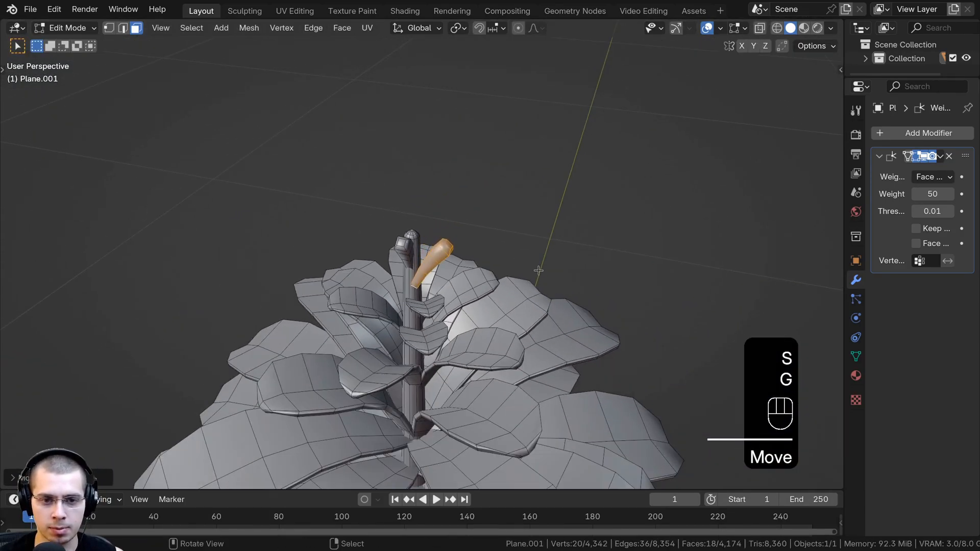
# Step: Resize and reposition the bud copies around the stem tip
pyautogui.press('s')
pyautogui.click(576, 238)
pyautogui.moveTo(539, 270); pyautogui.dragTo(589, 267, button='middle')
pyautogui.press('g')
pyautogui.press('g')
pyautogui.click(590, 268)
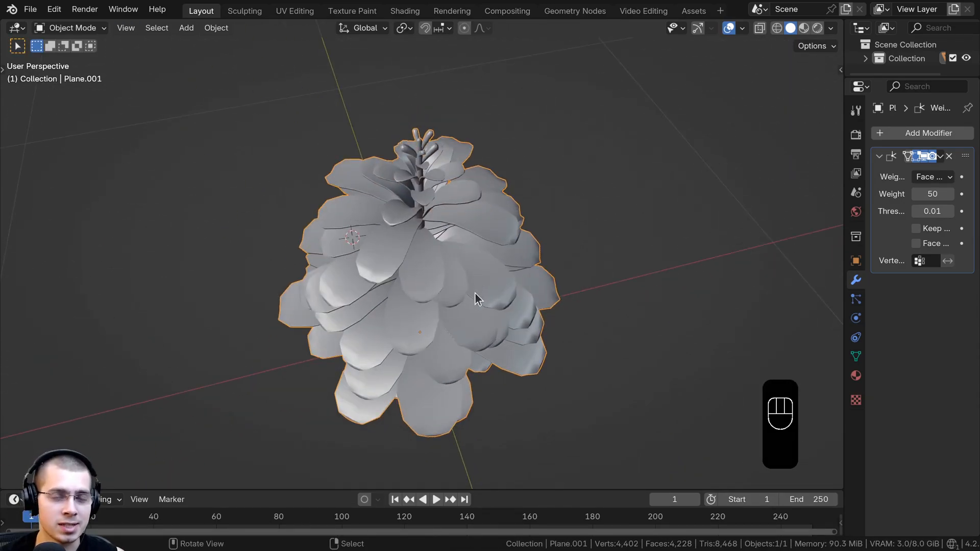
# Step: Inspect the finished pine cone model from above and from the side in Object Mode
pyautogui.moveTo(475, 293); pyautogui.dragTo(453, 198, button='middle')
pyautogui.scroll(5, 457, 250)
pyautogui.moveTo(430, 238); pyautogui.dragTo(376, 194, button='middle')
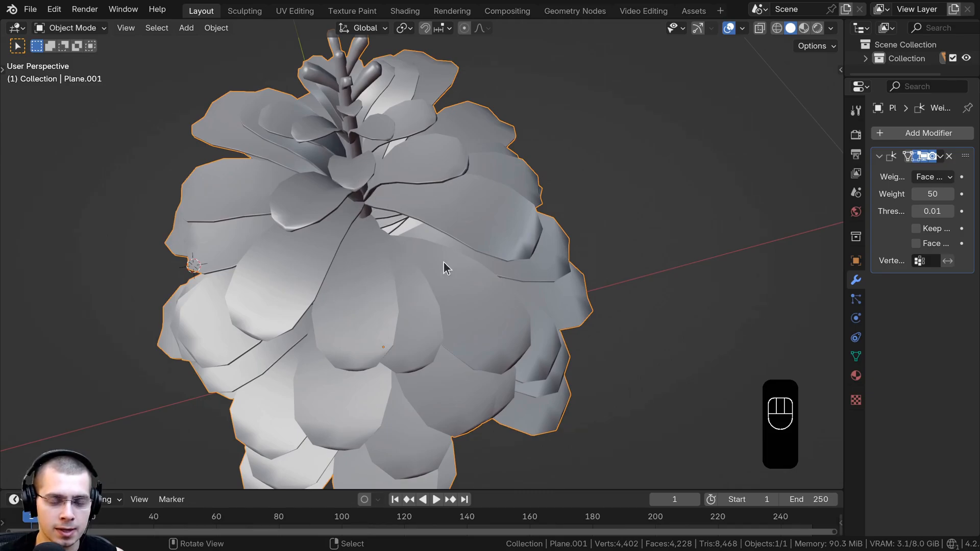
pyautogui.moveTo(393, 252); pyautogui.dragTo(440, 188, button='middle')
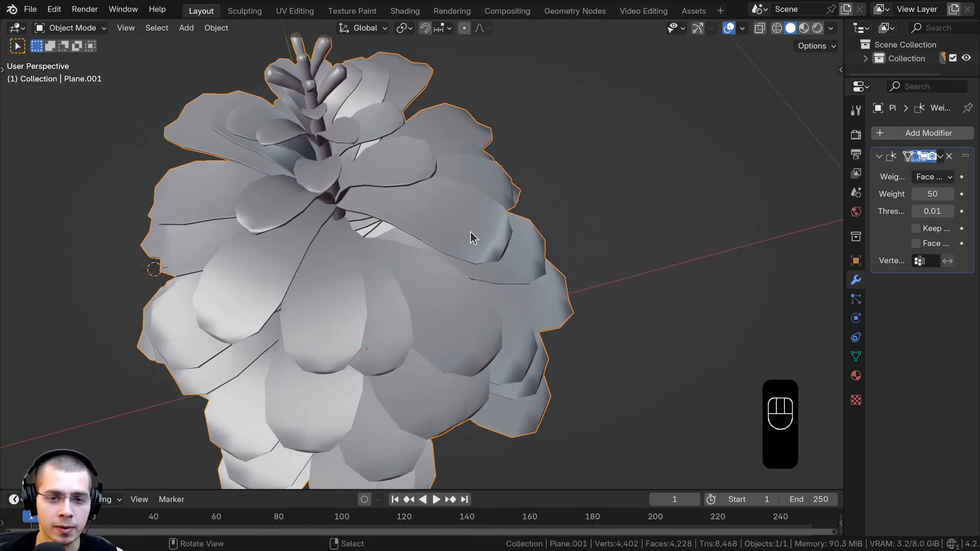
pyautogui.moveTo(476, 214); pyautogui.dragTo(452, 115, button='middle')
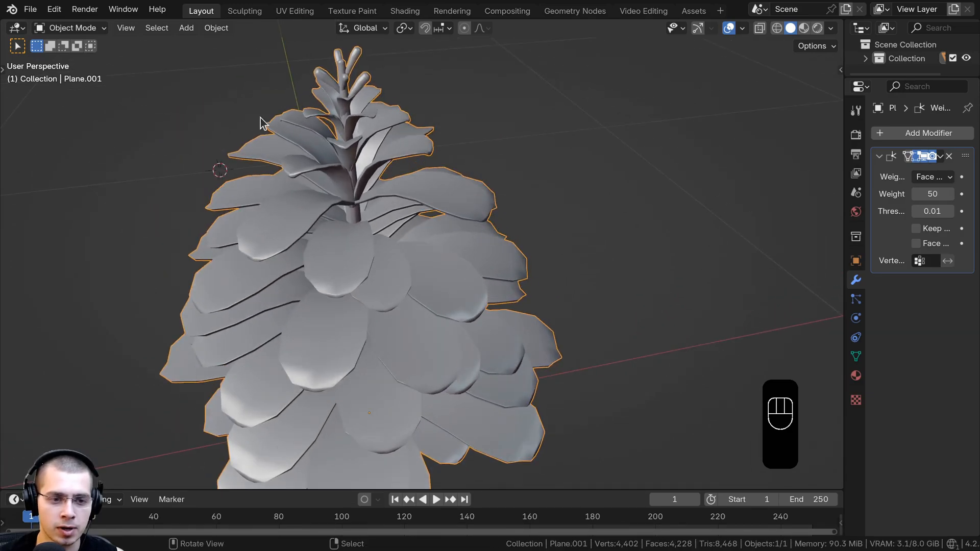
pyautogui.scroll(-1, 397, 338)
pyautogui.keyDown('shift'); pyautogui.moveTo(431, 307); pyautogui.dragTo(482, 292, button='middle'); pyautogui.keyUp('shift')
# Step: Switch to the Shading workspace, frame the pine cone and create a new material for it
pyautogui.click(405, 11)
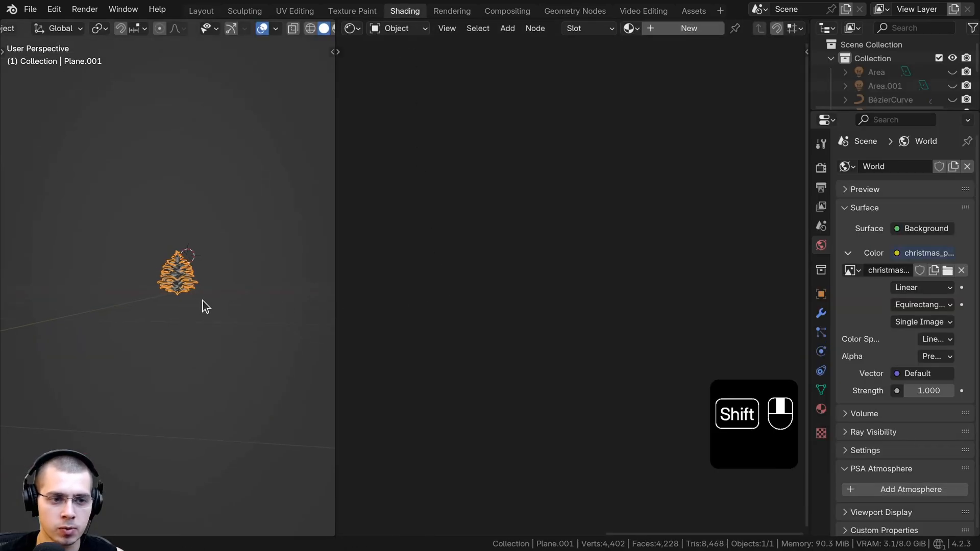
pyautogui.scroll(8, 199, 302)
pyautogui.scroll(-1, 170, 272)
pyautogui.keyDown('shift'); pyautogui.moveTo(170, 271); pyautogui.dragTo(136, 235, button='middle'); pyautogui.keyUp('shift')
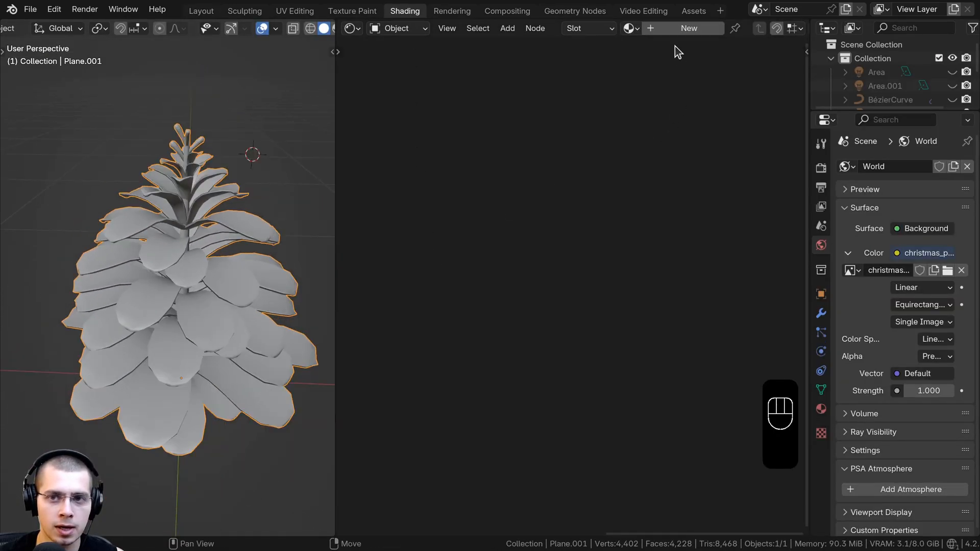
pyautogui.click(684, 28)
# Step: Unhide all hidden objects in the scene and deselect everything
pyautogui.scroll(-2, 192, 302)
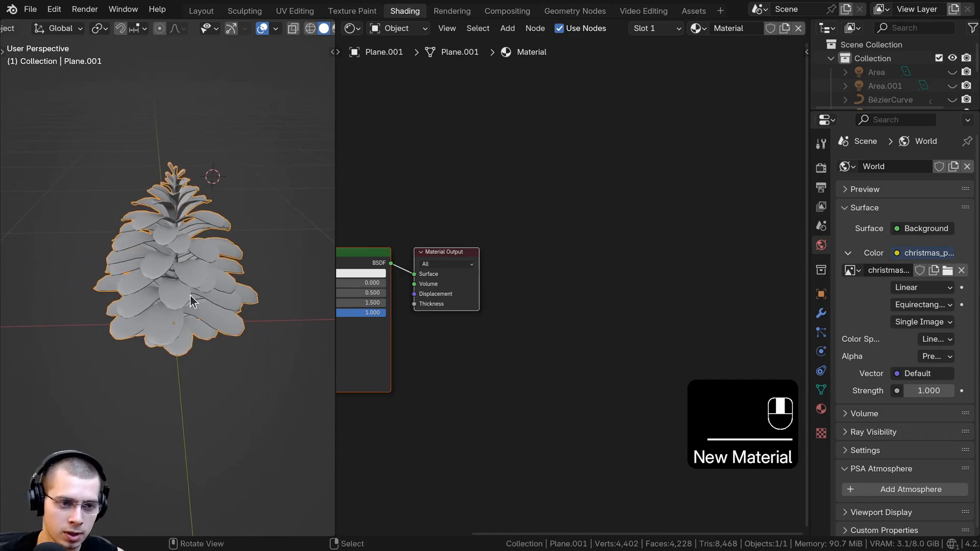
pyautogui.hotkey('alt', 'h')
pyautogui.scroll(-3, 192, 301)
pyautogui.press('a')
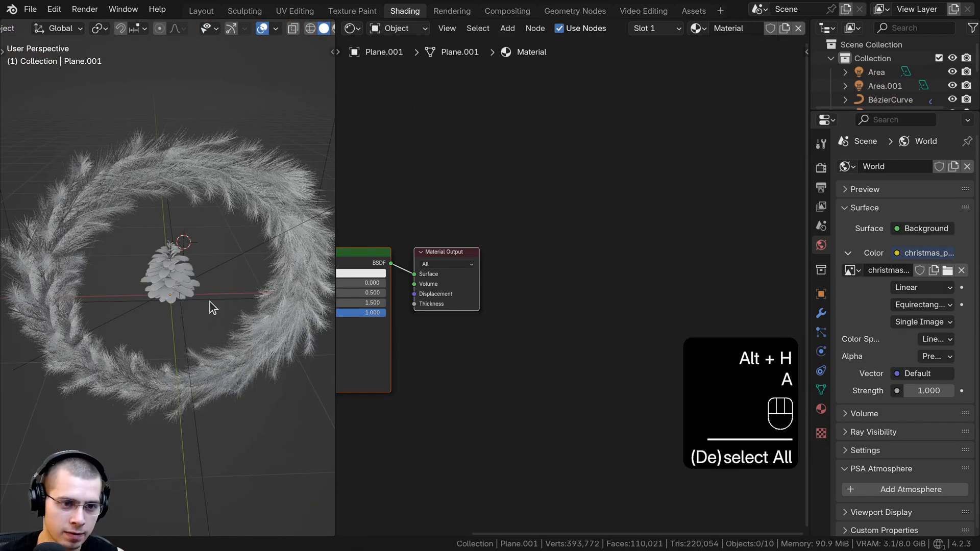
# Step: Hide both Bézier curve branch objects of the wreath so only the pine cone remains in the viewport
pyautogui.moveTo(212, 306); pyautogui.dragTo(251, 354, button='middle')
pyautogui.click(253, 353)
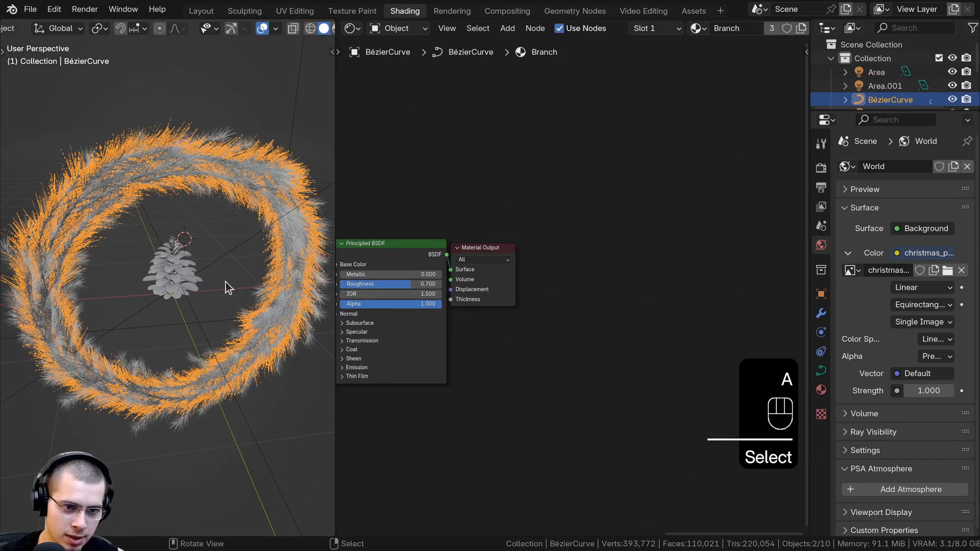
pyautogui.press('h')
pyautogui.click(256, 320)
pyautogui.press('h')
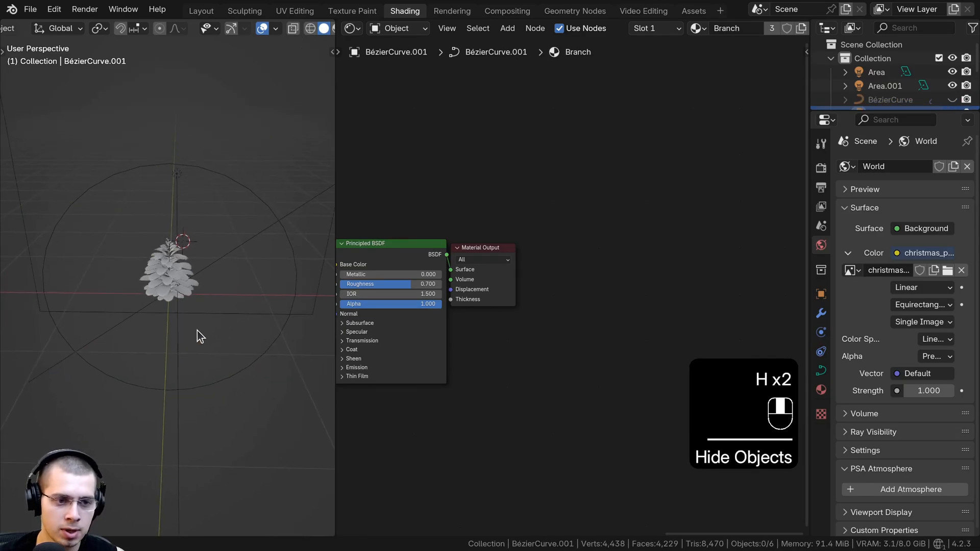
# Step: Switch the viewport to rendered shading, frame the pine cone closely and select it to show its material
pyautogui.scroll(8, 229, 310)
pyautogui.moveTo(224, 322)
pyautogui.mouseDown(button='middle')
pyautogui.moveTo(231, 312)
pyautogui.moveTo(208, 329)
pyautogui.moveTo(204, 360)
pyautogui.mouseUp(button='middle')
pyautogui.scroll(-2, 204, 367)
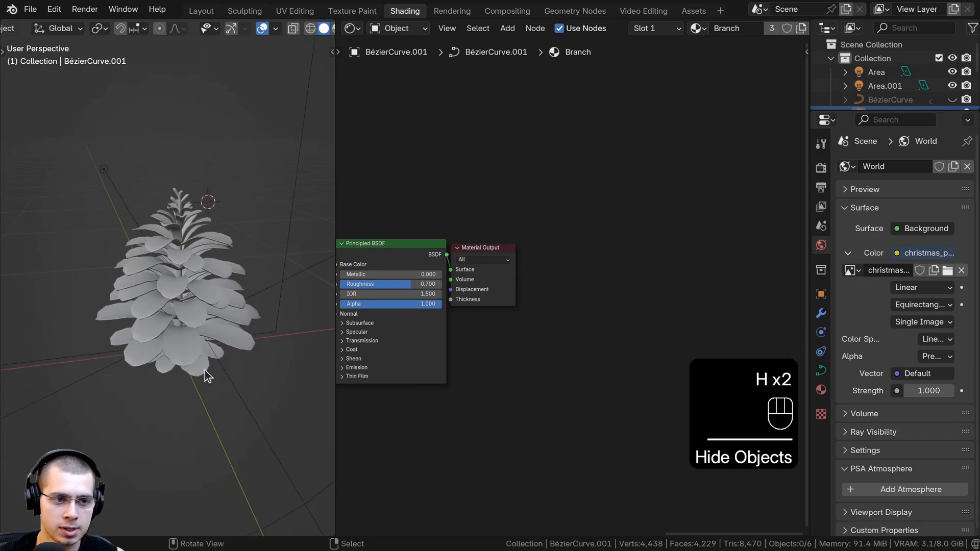
pyautogui.press('z')
pyautogui.press('z')
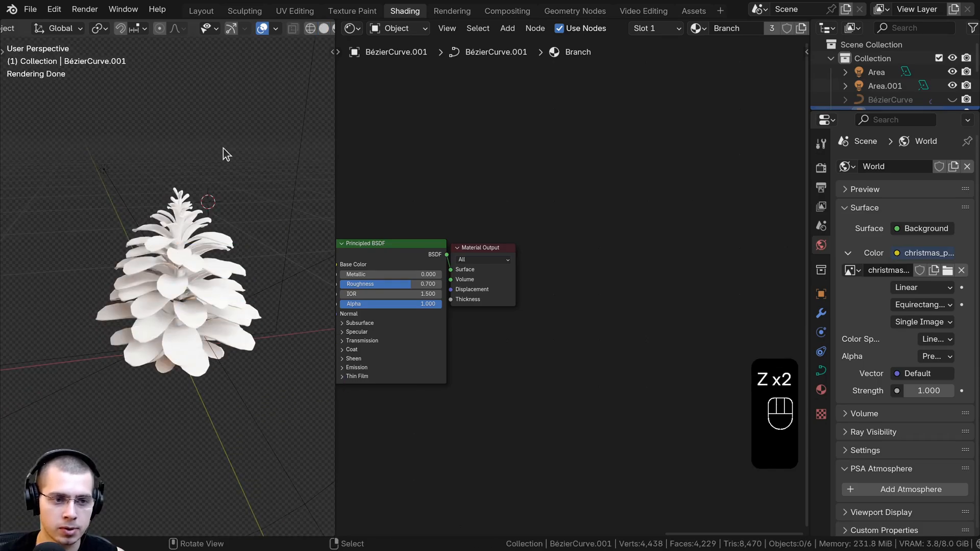
pyautogui.moveTo(223, 148); pyautogui.dragTo(208, 176, button='middle')
pyautogui.scroll(3, 208, 176)
pyautogui.keyDown('shift'); pyautogui.moveTo(209, 176); pyautogui.dragTo(206, 161, button='middle'); pyautogui.keyUp('shift')
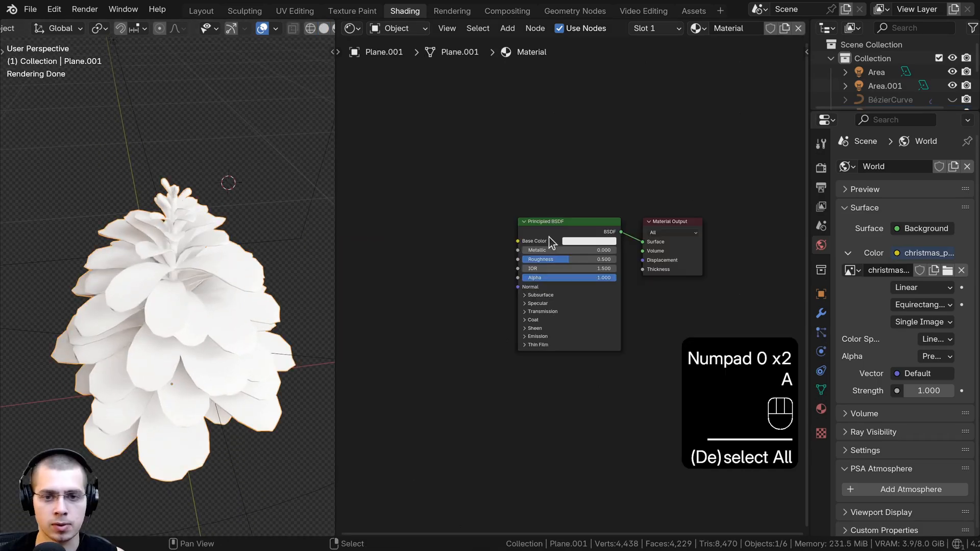
# Step: Add a Gradient Texture node to the pine cone material, placed before the Principled BSDF
pyautogui.moveTo(548, 235); pyautogui.dragTo(556, 235)
pyautogui.moveTo(452, 157); pyautogui.dragTo(590, 154, button='middle')
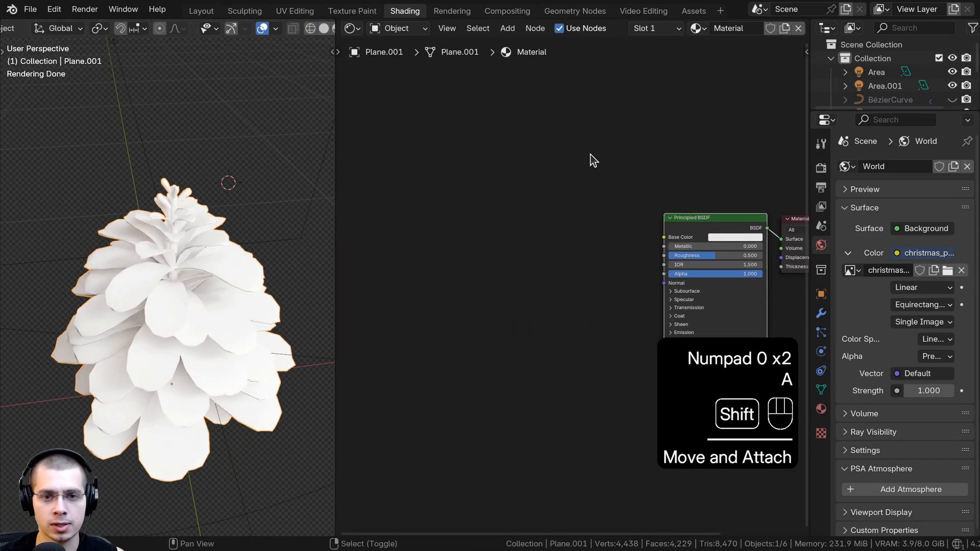
pyautogui.hotkey('shift', 'a')
pyautogui.write('gra')
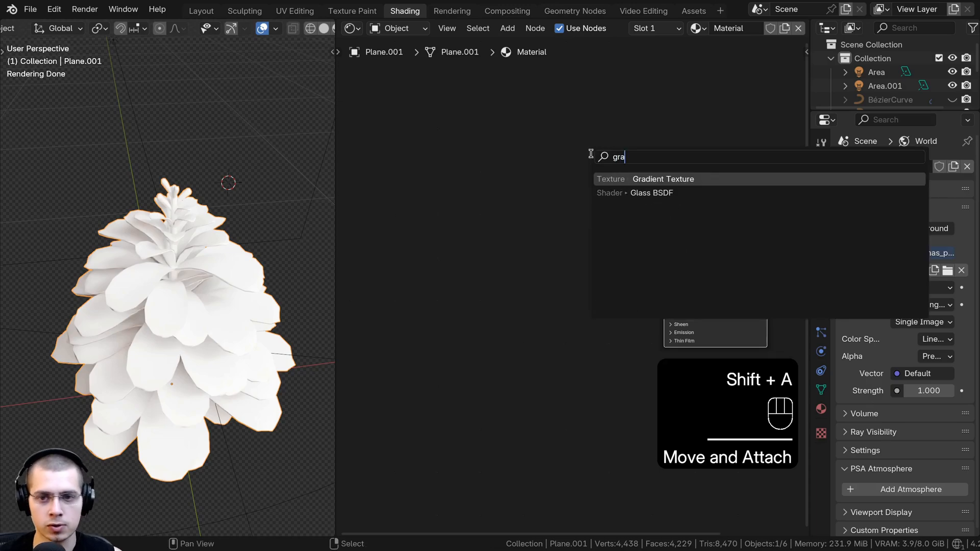
pyautogui.click(634, 178)
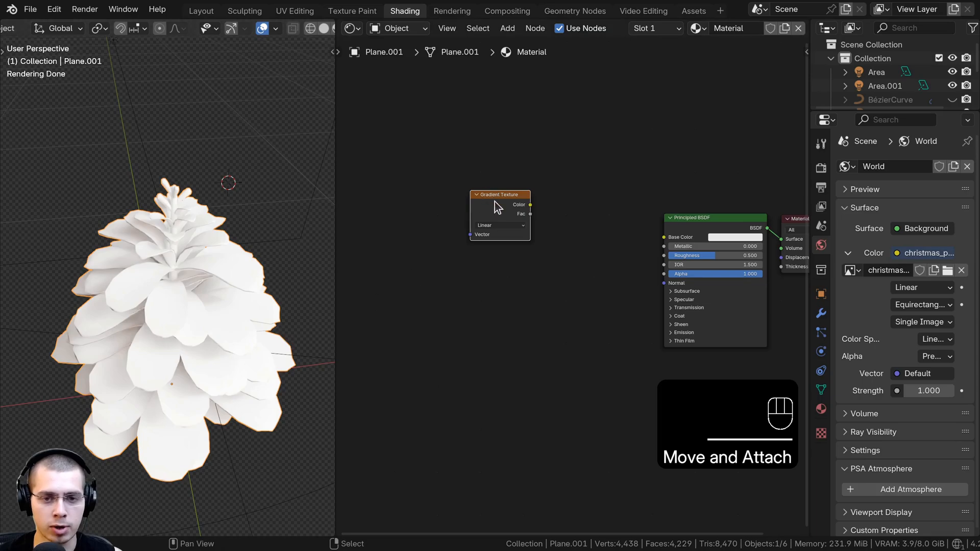
pyautogui.moveTo(495, 202); pyautogui.dragTo(493, 212)
# Step: Preview the Gradient Texture directly on the pine cone and set its gradient type to Spherical
pyautogui.moveTo(512, 224); pyautogui.dragTo(536, 235, button='middle')
pyautogui.keyDown('ctrl'); pyautogui.keyDown('shift'); pyautogui.click(526, 234); pyautogui.keyUp('shift'); pyautogui.keyUp('ctrl')
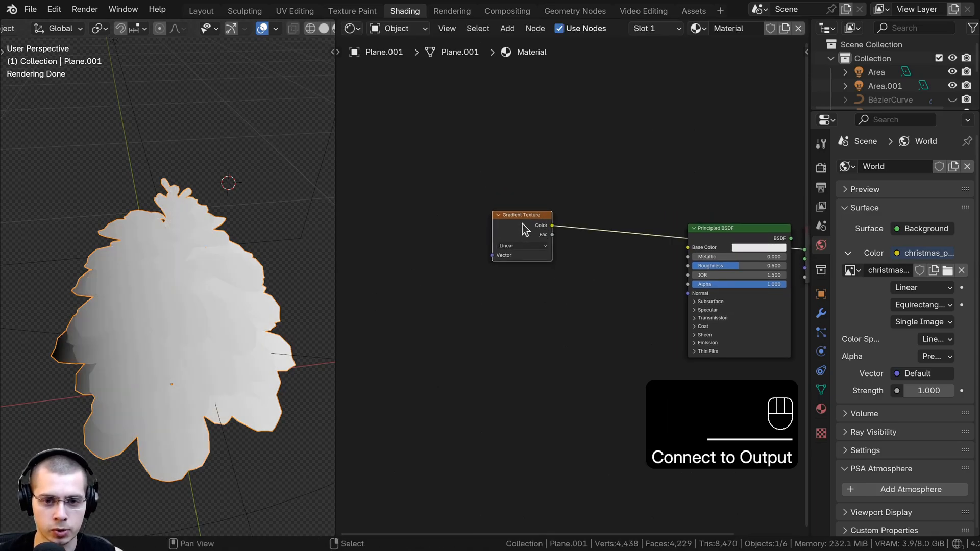
pyautogui.scroll(2, 529, 235)
pyautogui.moveTo(528, 229); pyautogui.dragTo(509, 221)
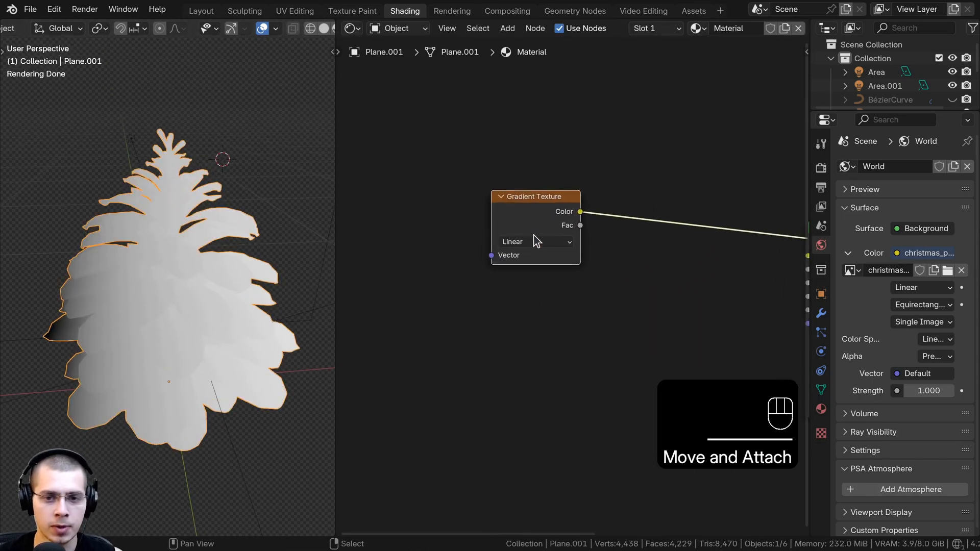
pyautogui.click(535, 240)
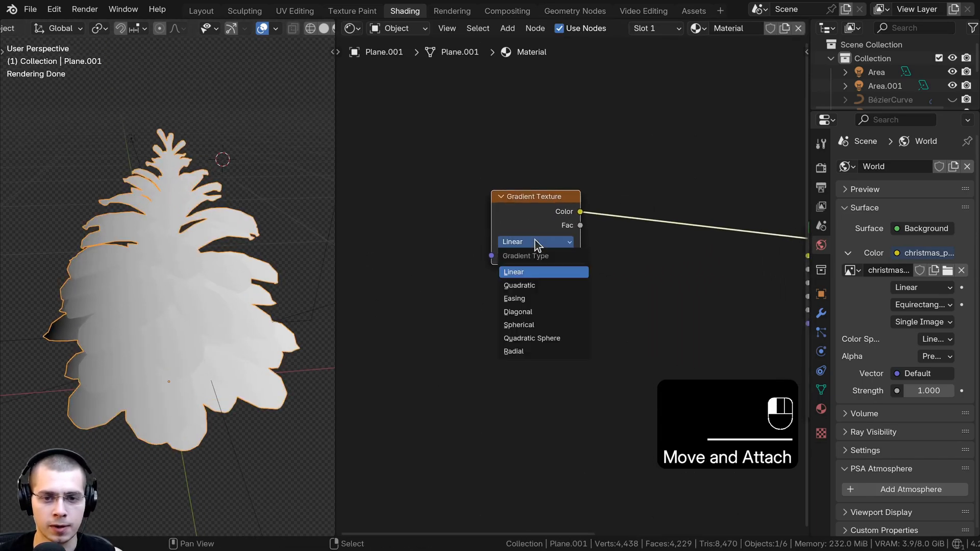
pyautogui.click(520, 325)
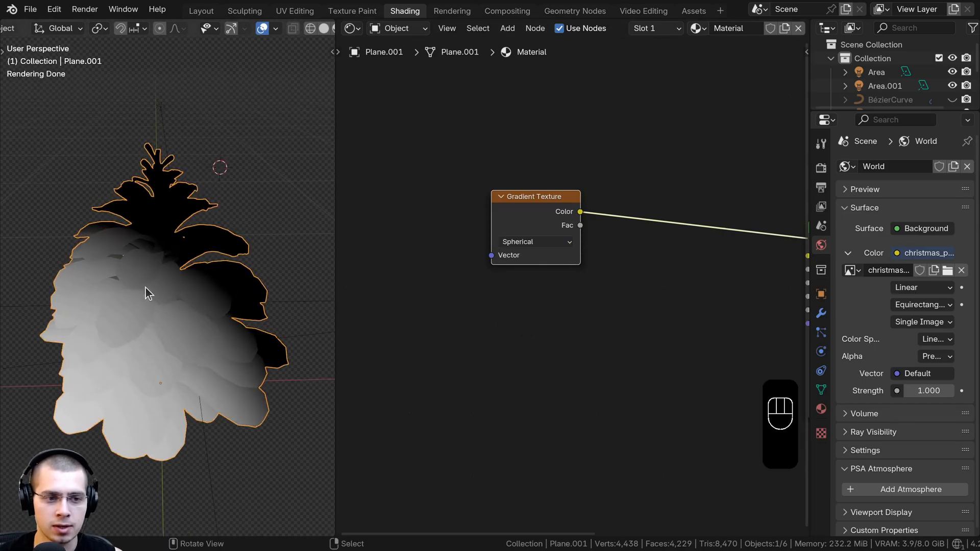
# Step: Add linked Texture Coordinate and Mapping nodes in front of the Gradient Texture and rearrange the nodes
pyautogui.scroll(-4, 150, 293)
pyautogui.keyDown('shift'); pyautogui.moveTo(155, 295); pyautogui.dragTo(152, 287, button='middle'); pyautogui.keyUp('shift')
pyautogui.moveTo(530, 227); pyautogui.dragTo(524, 247)
pyautogui.scroll(-3, 522, 233)
pyautogui.scroll(-1, 525, 248)
pyautogui.moveTo(525, 246); pyautogui.dragTo(506, 262, button='middle')
pyautogui.hotkey('ctrl', 't')
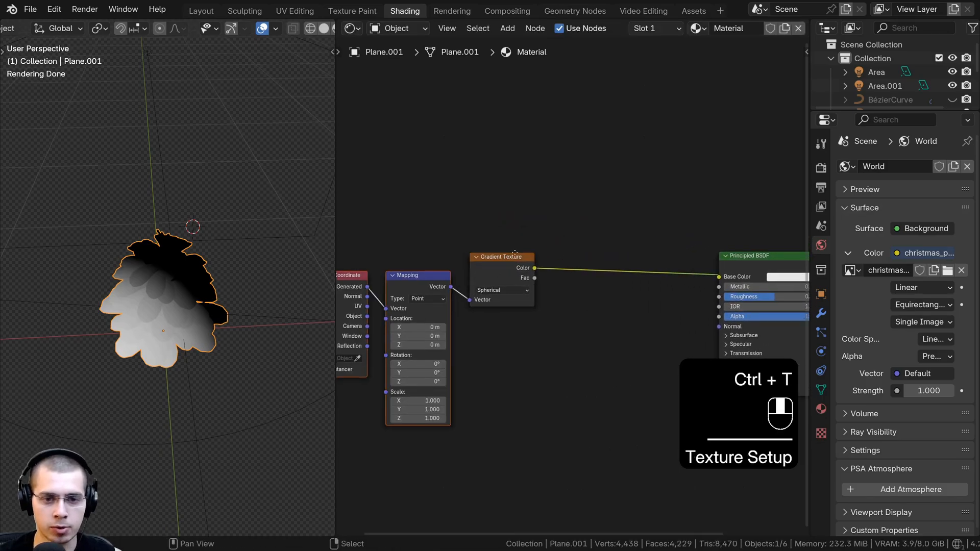
pyautogui.press('a')
pyautogui.click(490, 258)
pyautogui.moveTo(503, 253); pyautogui.dragTo(585, 243)
pyautogui.press('g')
pyautogui.press('a')
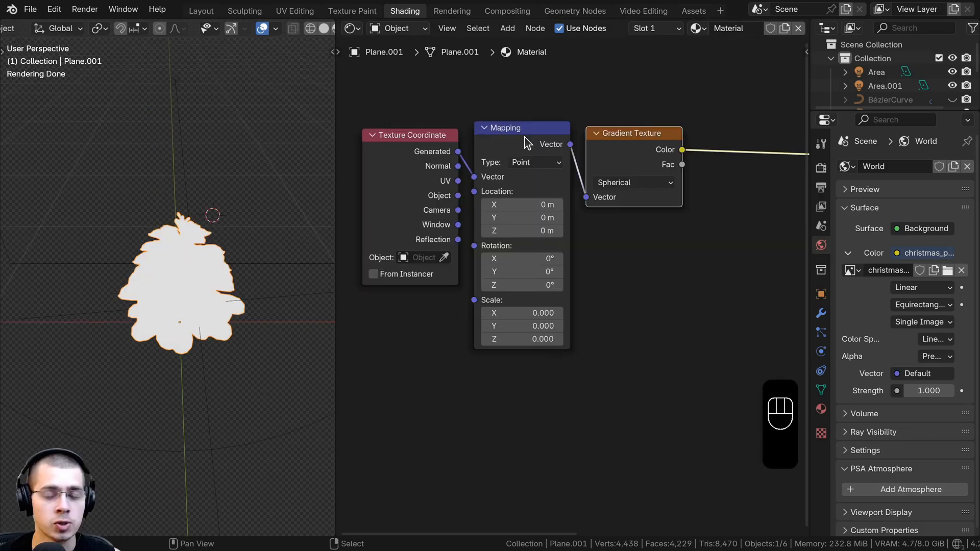
# Step: Set the Mapping node's X, Y and Z scale to 1.5
pyautogui.moveTo(524, 136); pyautogui.dragTo(519, 140)
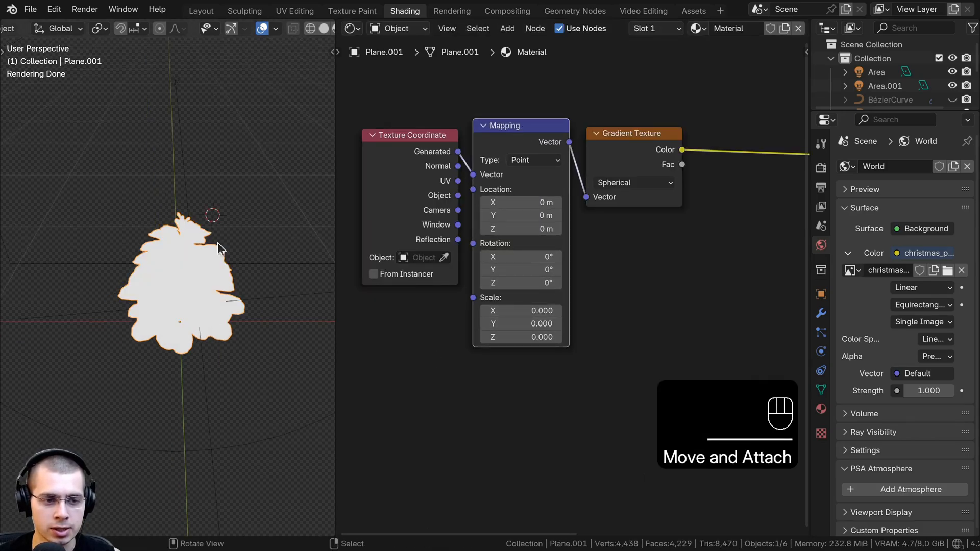
pyautogui.scroll(1, 520, 193)
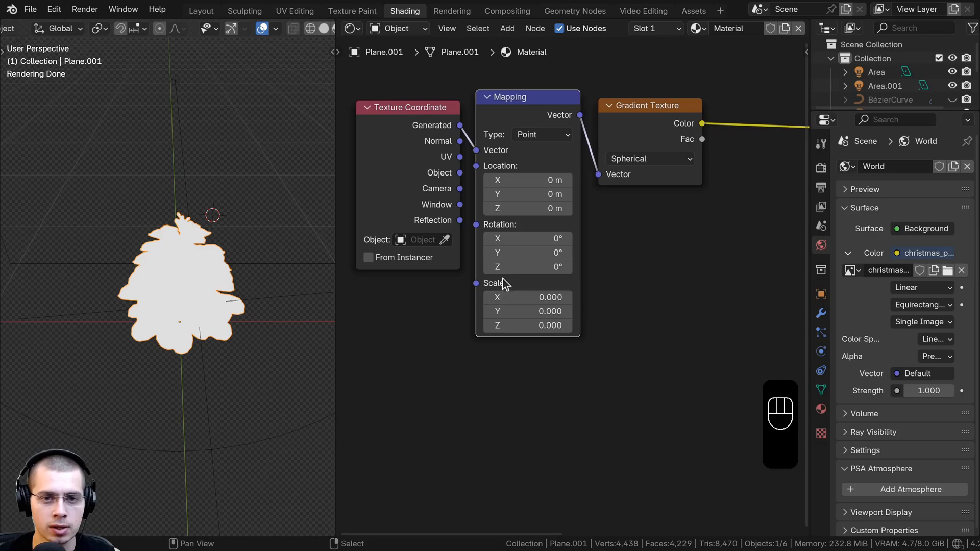
pyautogui.scroll(1, 510, 277)
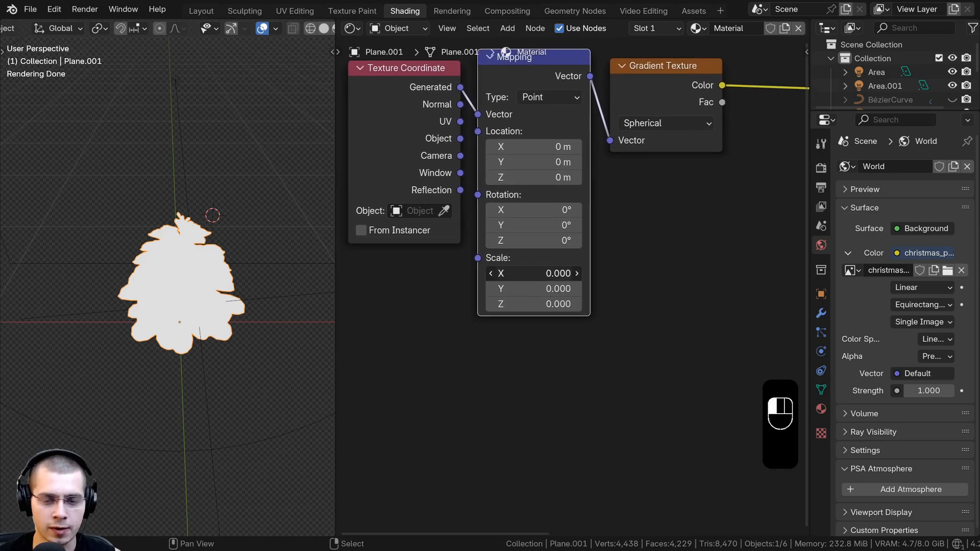
pyautogui.moveTo(533, 273); pyautogui.dragTo(589, 303)
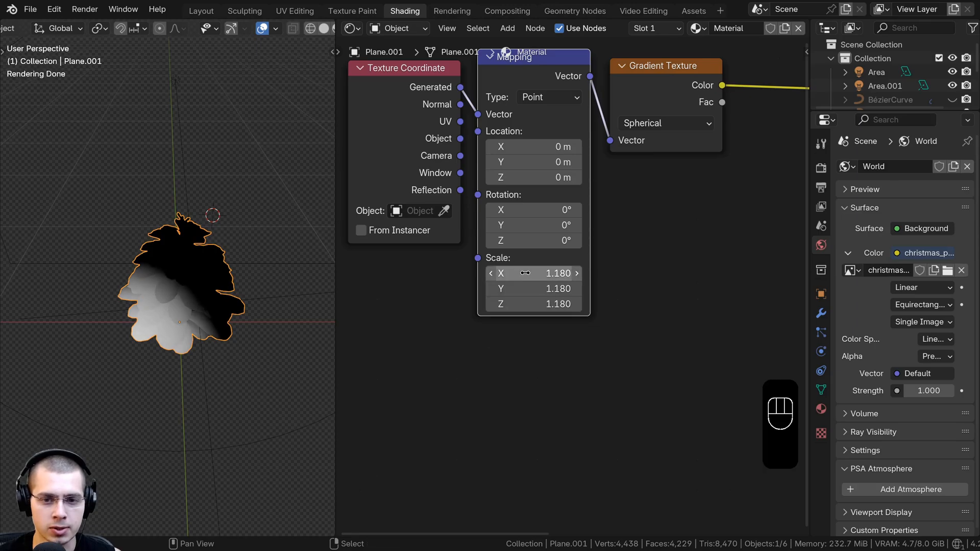
pyautogui.moveTo(527, 274); pyautogui.dragTo(526, 304)
pyautogui.write('1.5')
pyautogui.press('Return')
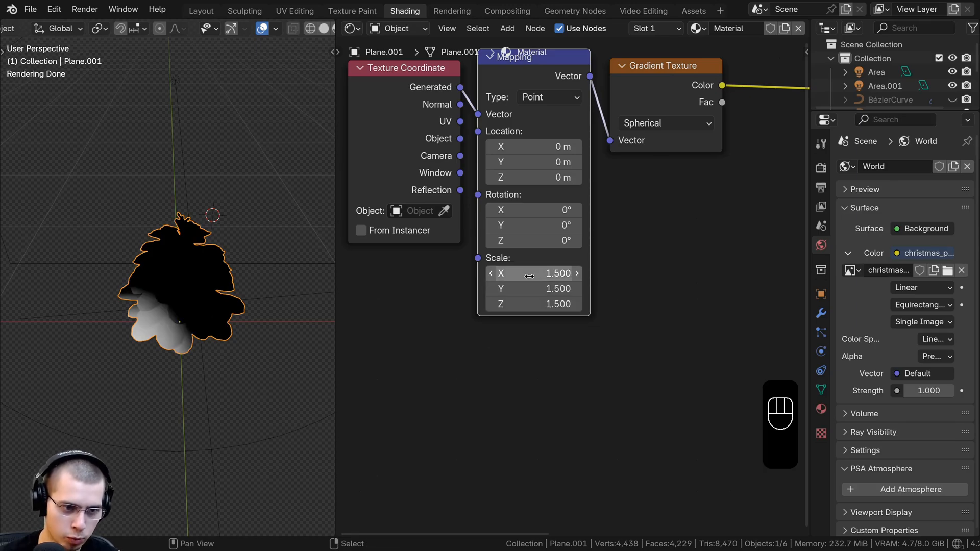
# Step: Shift the Mapping location to X -0.8 m, Y -0.64 m and Z -0.74 m to center the gradient on the cone
pyautogui.keyDown('shift'); pyautogui.moveTo(531, 146); pyautogui.dragTo(504, 147); pyautogui.keyUp('shift')
pyautogui.keyDown('shift'); pyautogui.moveTo(531, 161); pyautogui.dragTo(504, 178); pyautogui.keyUp('shift')
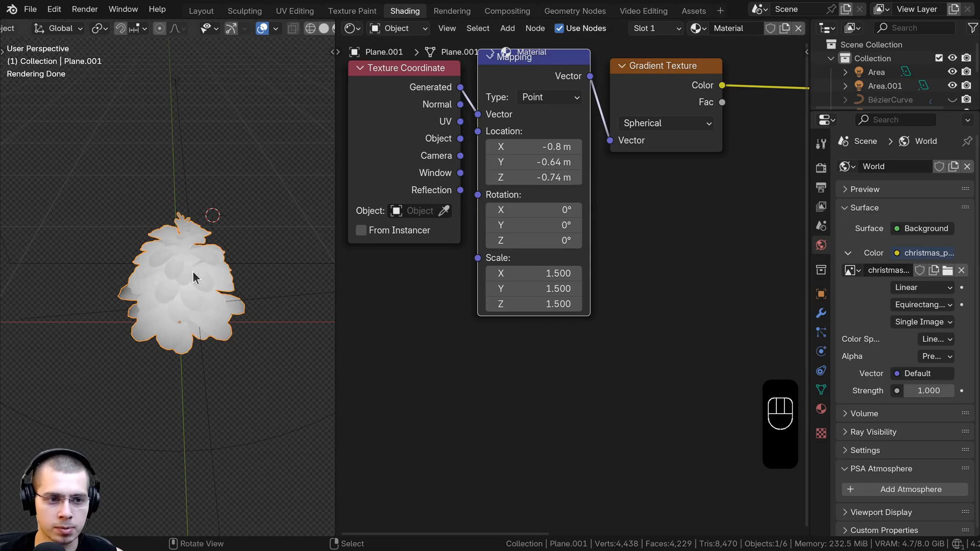
pyautogui.moveTo(206, 300); pyautogui.dragTo(190, 318, button='middle')
pyautogui.scroll(2, 190, 317)
pyautogui.scroll(1, 582, 319)
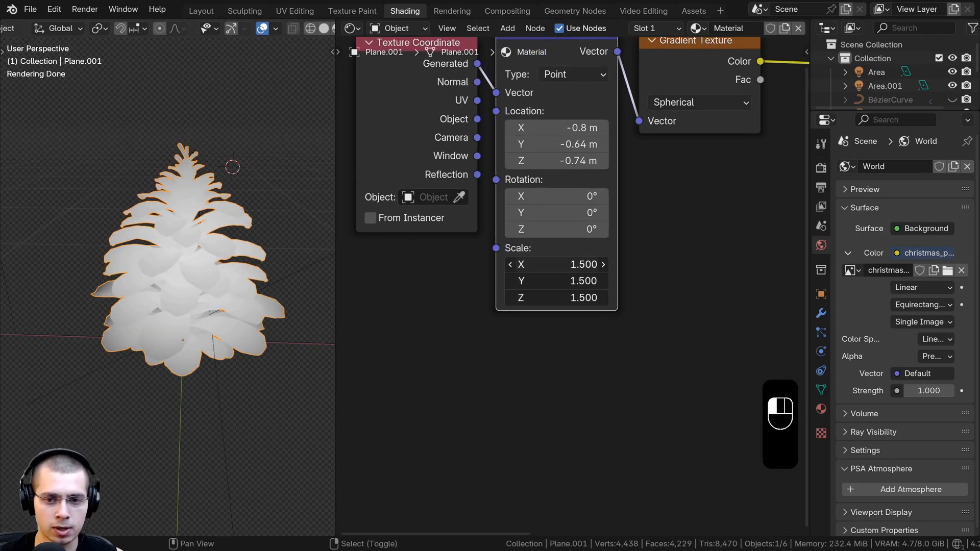
# Step: Set the Mapping node's scale to 2.5 and its location to -1.24 m on all three axes
pyautogui.moveTo(556, 265)
pyautogui.keyDown('shift'); pyautogui.mouseDown()
pyautogui.moveTo(603, 264)
pyautogui.moveTo(560, 263)
pyautogui.mouseUp(); pyautogui.keyUp('shift')
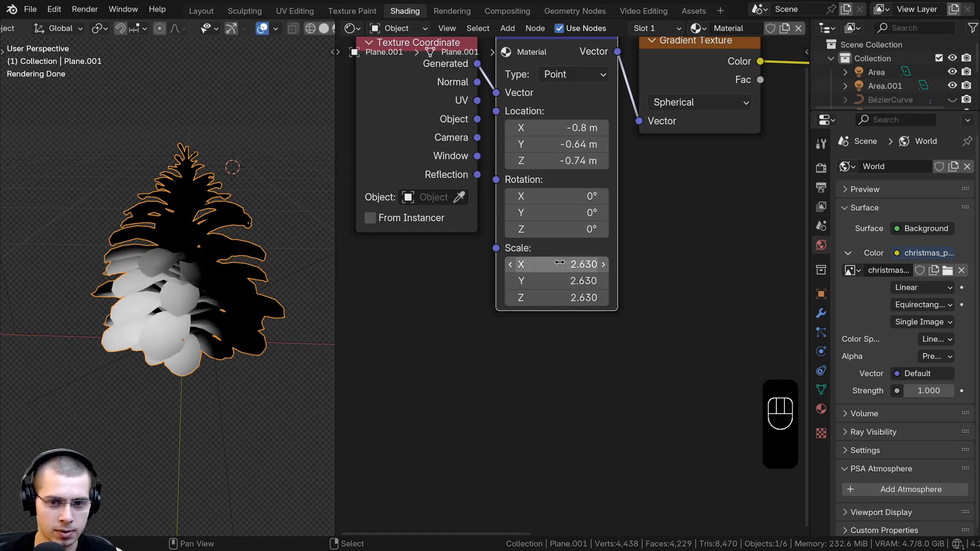
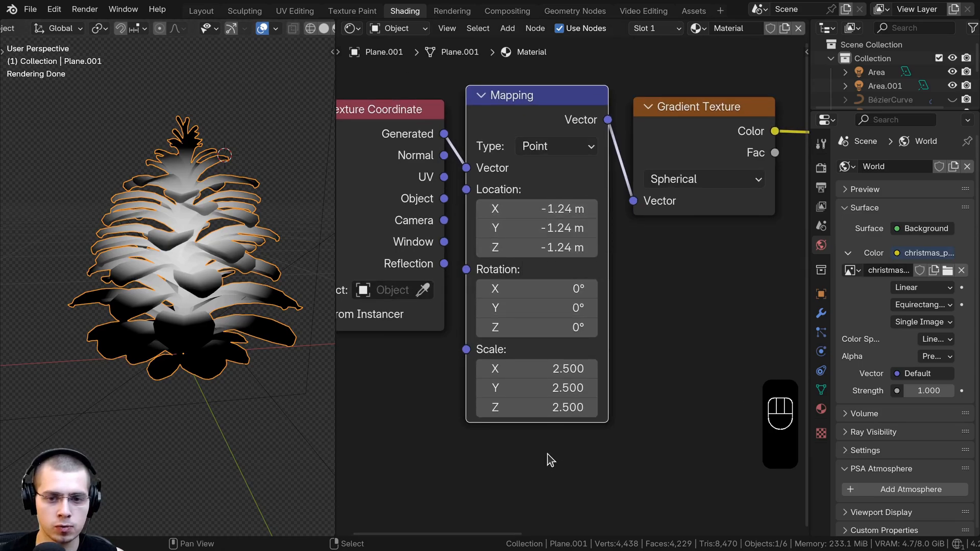
pyautogui.scroll(1, 505, 393)
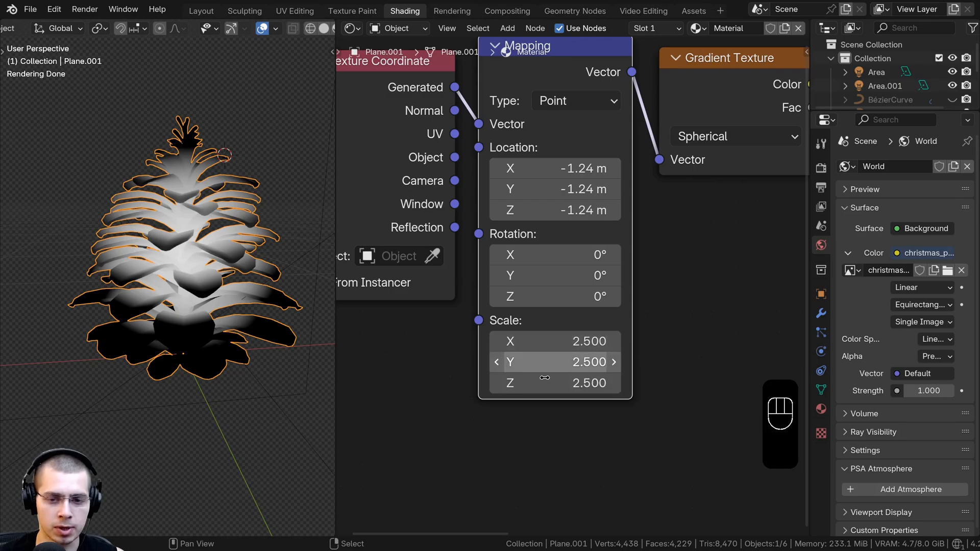
pyautogui.scroll(-2, 210, 244)
pyautogui.hotkey('ctrl', 'z')
pyautogui.hotkey('ctrl', 'z')
pyautogui.hotkey('ctrl', 'z')
pyautogui.hotkey('ctrl', 'z')
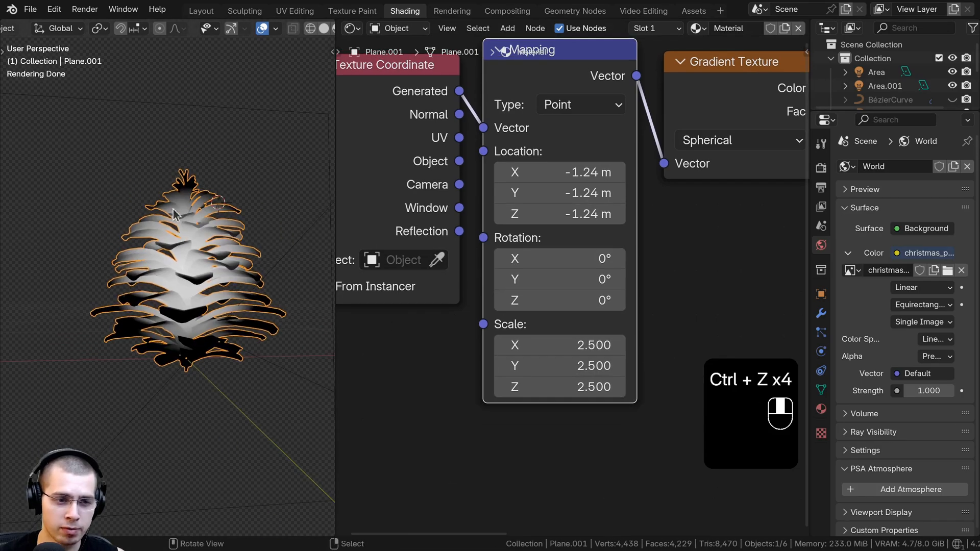
pyautogui.scroll(1, 165, 219)
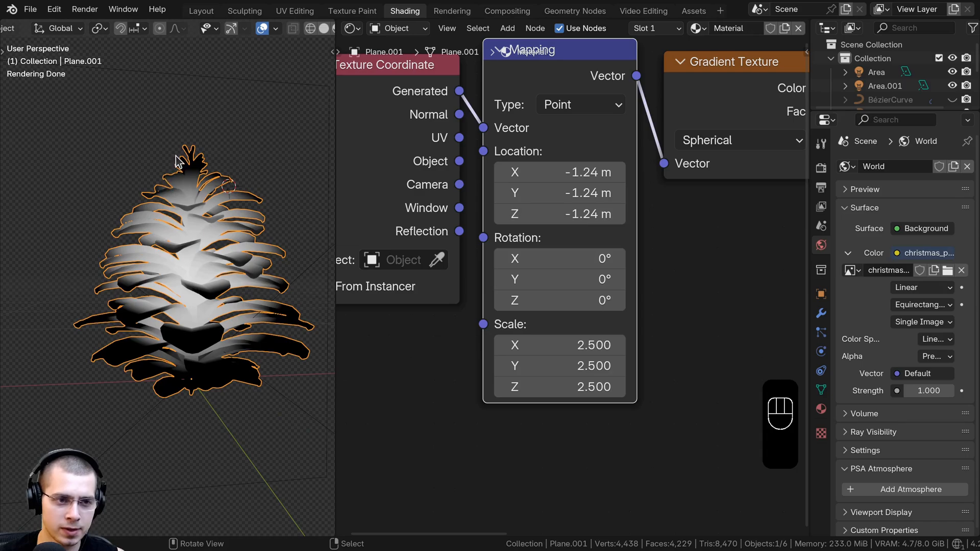
pyautogui.scroll(-1, 581, 298)
# Step: Reduce the Mapping node's Z scale to 2.1 to stretch the gradient along the cone's height
pyautogui.keyDown('shift'); pyautogui.moveTo(564, 369); pyautogui.dragTo(519, 368); pyautogui.keyUp('shift')
pyautogui.click(563, 369)
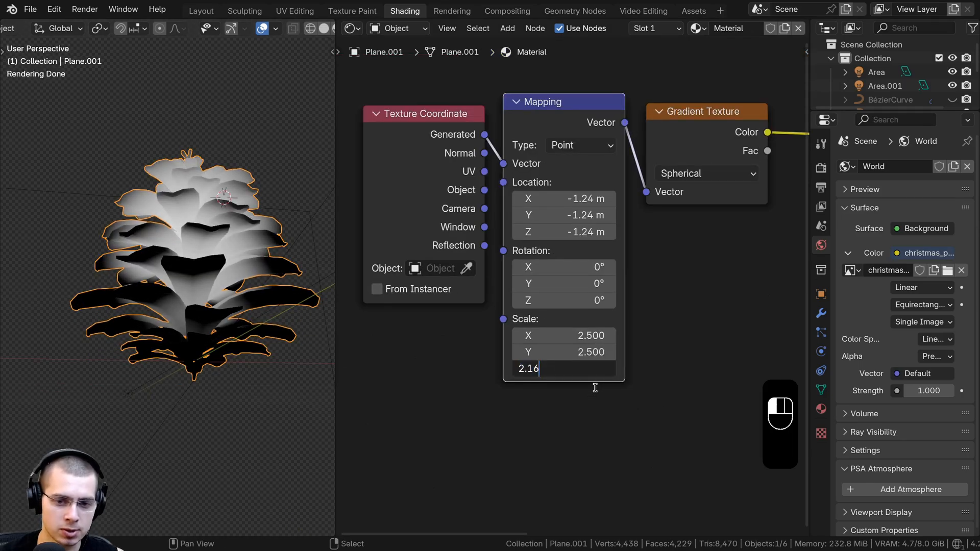
pyautogui.write('2.1')
pyautogui.press('Return')
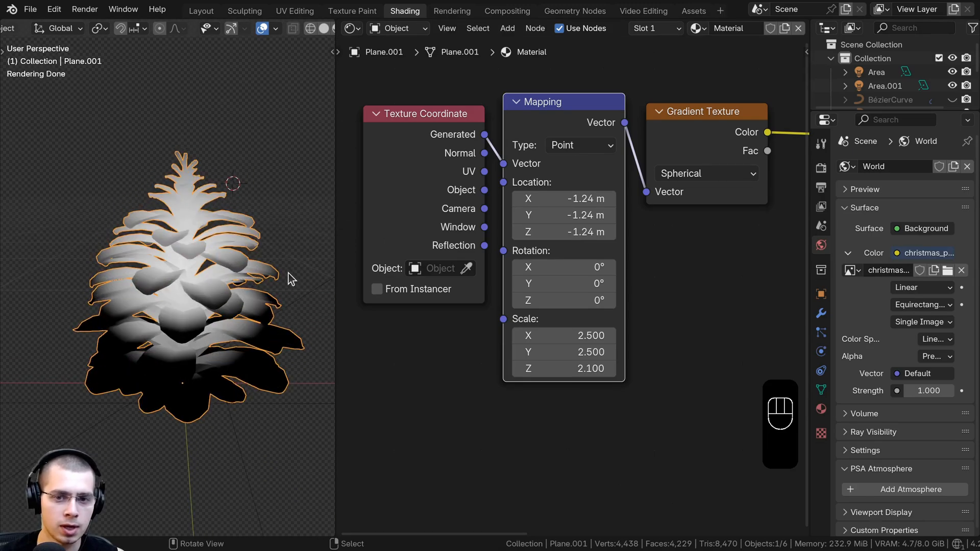
# Step: Set the Mapping node's Z location to -0.78 m and its Z scale to 1.8, then deselect the cone
pyautogui.keyDown('shift'); pyautogui.moveTo(567, 232); pyautogui.dragTo(637, 232); pyautogui.keyUp('shift')
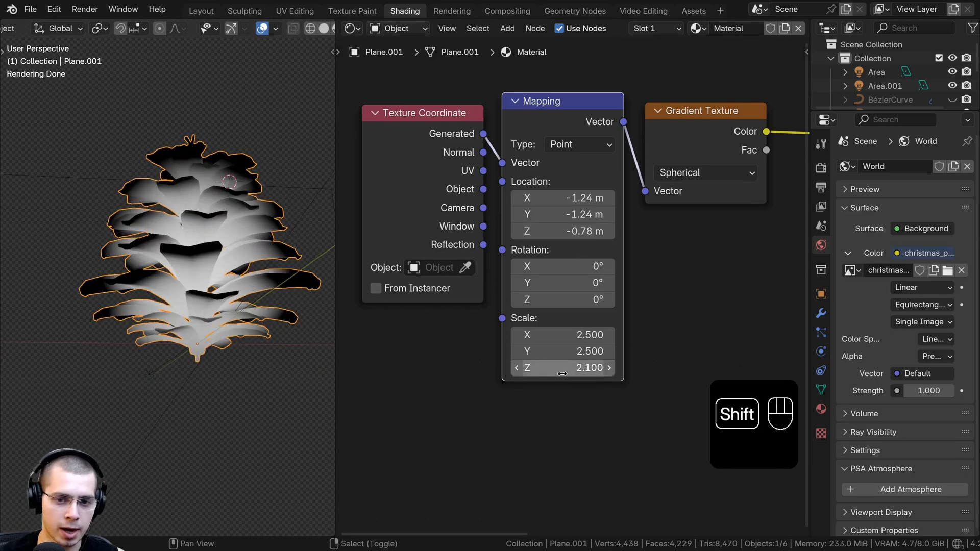
pyautogui.keyDown('shift'); pyautogui.moveTo(567, 368); pyautogui.dragTo(556, 368); pyautogui.keyUp('shift')
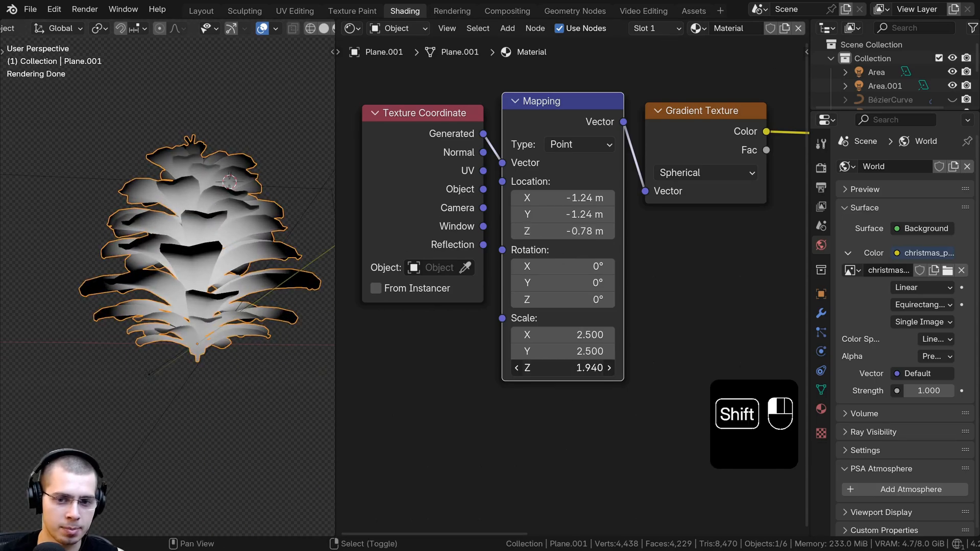
pyautogui.click(563, 368)
pyautogui.press('BackSpace')
pyautogui.press('BackSpace')
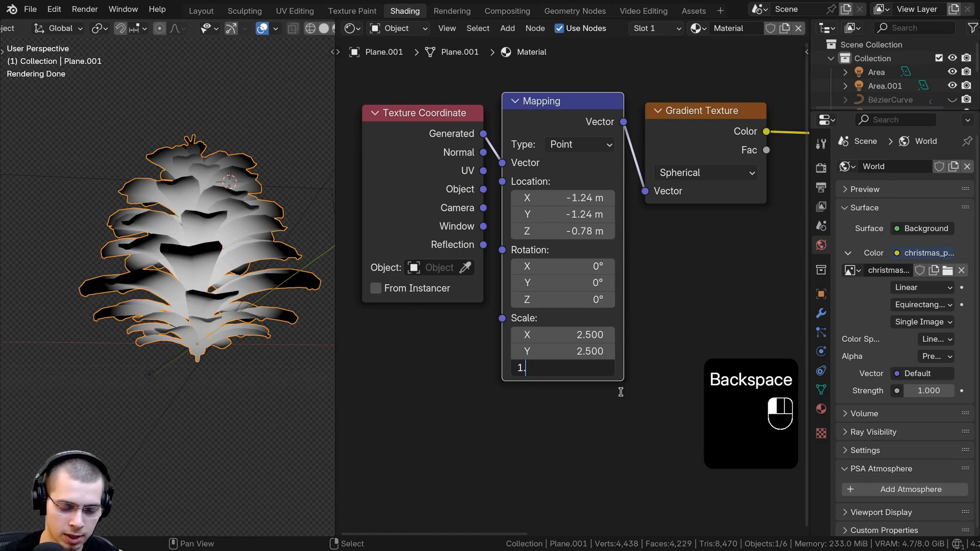
pyautogui.write('8')
pyautogui.press('Return')
pyautogui.press('a')
pyautogui.moveTo(225, 218); pyautogui.dragTo(192, 296, button='middle')
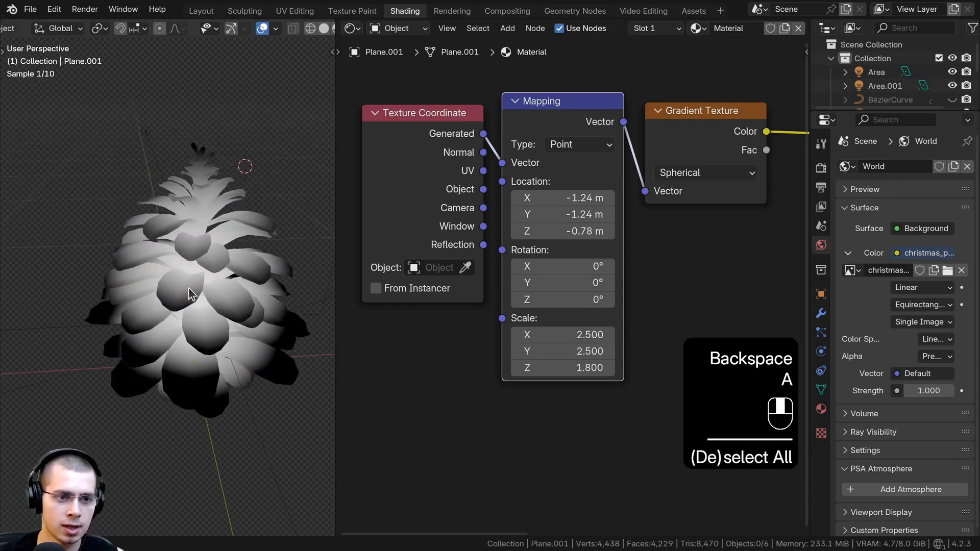
# Step: Set the Mapping node's Z location to -0.67 m and move the gradient and its coordinate nodes together
pyautogui.scroll(-4, 225, 286)
pyautogui.moveTo(253, 276); pyautogui.dragTo(266, 256, button='middle')
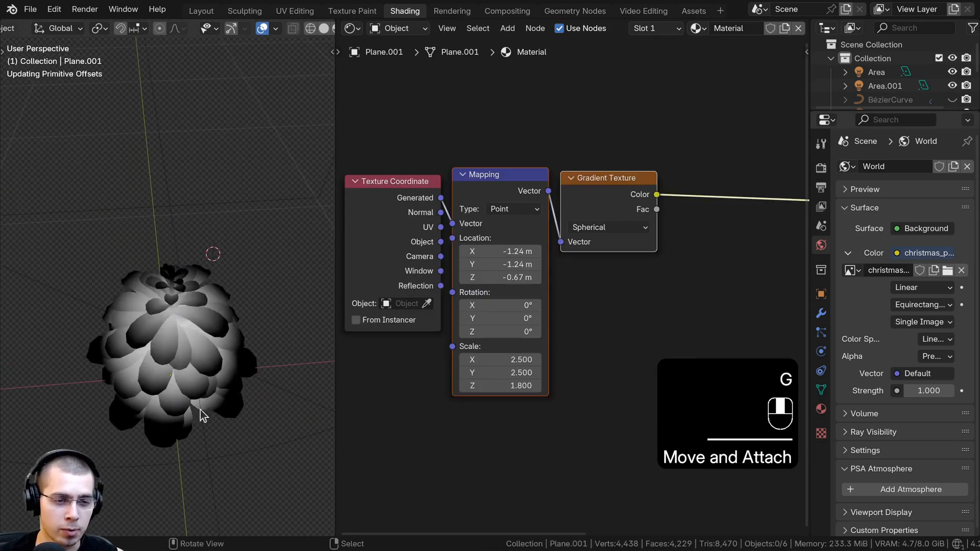
pyautogui.keyDown('shift'); pyautogui.moveTo(201, 411); pyautogui.dragTo(148, 396, button='middle'); pyautogui.keyUp('shift')
pyautogui.scroll(-2, 513, 292)
# Step: Add a Noise Texture node and place it below the Gradient Texture node
pyautogui.keyDown('shift'); pyautogui.scroll(-2, 513, 292); pyautogui.keyUp('shift')
pyautogui.hotkey('shift', 'a')
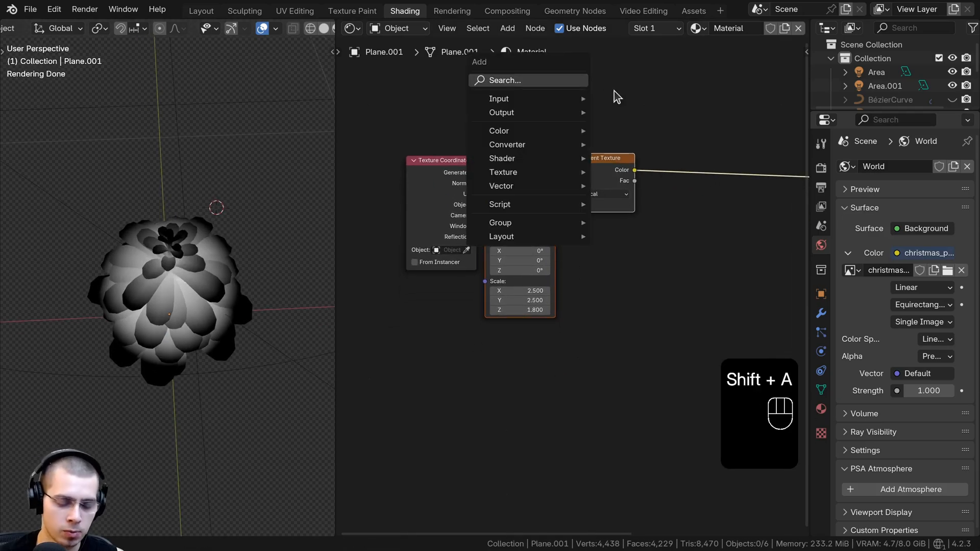
pyautogui.write('nois')
pyautogui.press('Return')
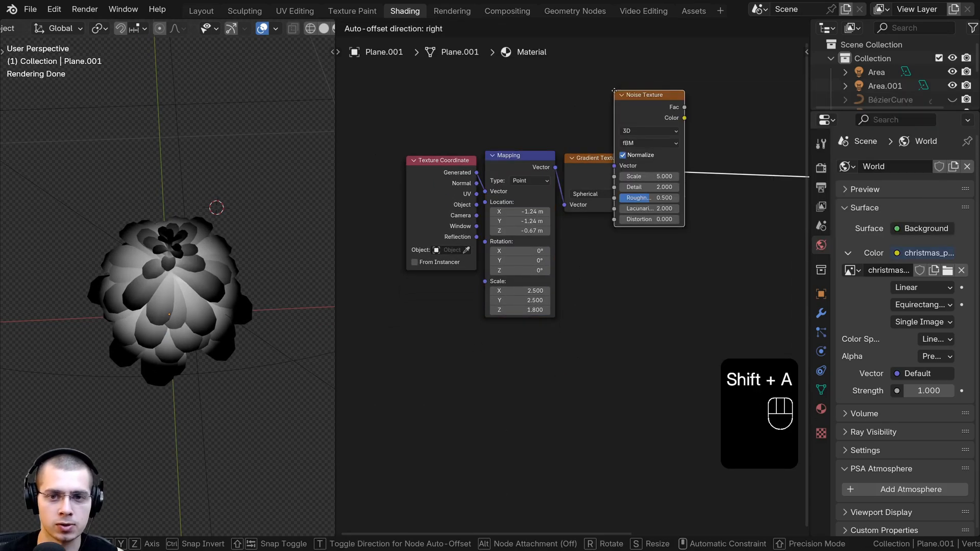
pyautogui.click(573, 232)
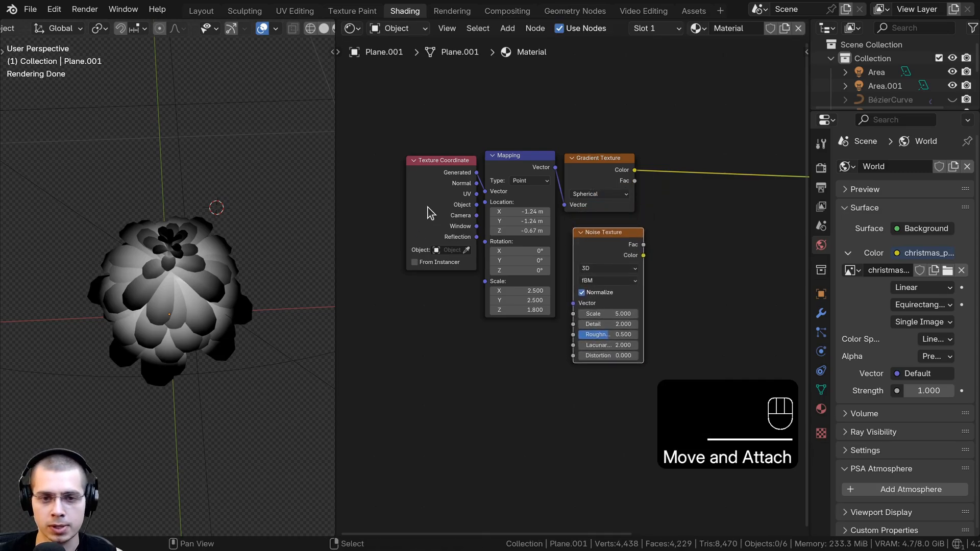
# Step: Feed the Texture Coordinate's Object output into the Noise Texture's Vector and preview the noise on the cone
pyautogui.moveTo(440, 161); pyautogui.dragTo(427, 171)
pyautogui.moveTo(463, 214); pyautogui.dragTo(562, 177)
pyautogui.moveTo(576, 311); pyautogui.dragTo(589, 303)
pyautogui.keyDown('ctrl'); pyautogui.keyDown('shift'); pyautogui.click(600, 250); pyautogui.keyUp('shift'); pyautogui.keyUp('ctrl')
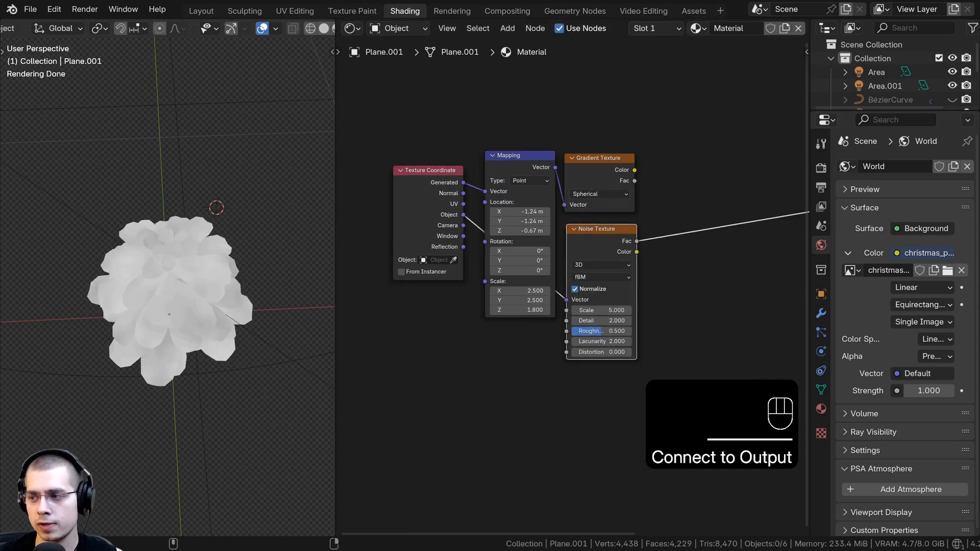
# Step: Set the Noise Texture's scale to 20, detail to 10 and roughness to 0.7
pyautogui.moveTo(528, 313); pyautogui.dragTo(522, 305, button='middle')
pyautogui.scroll(5, 522, 308)
pyautogui.moveTo(176, 296); pyautogui.dragTo(182, 254, button='middle')
pyautogui.scroll(3, 182, 253)
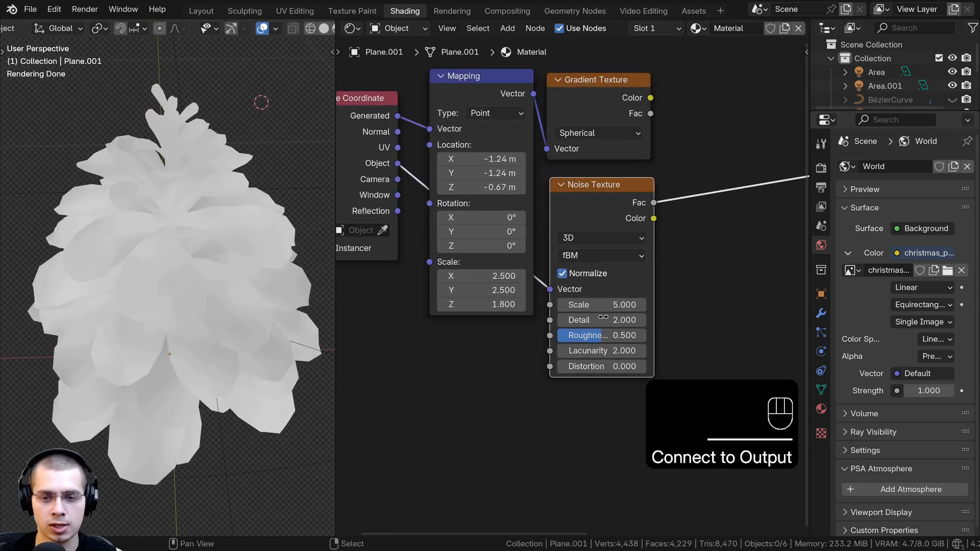
pyautogui.write('20')
pyautogui.press('Return')
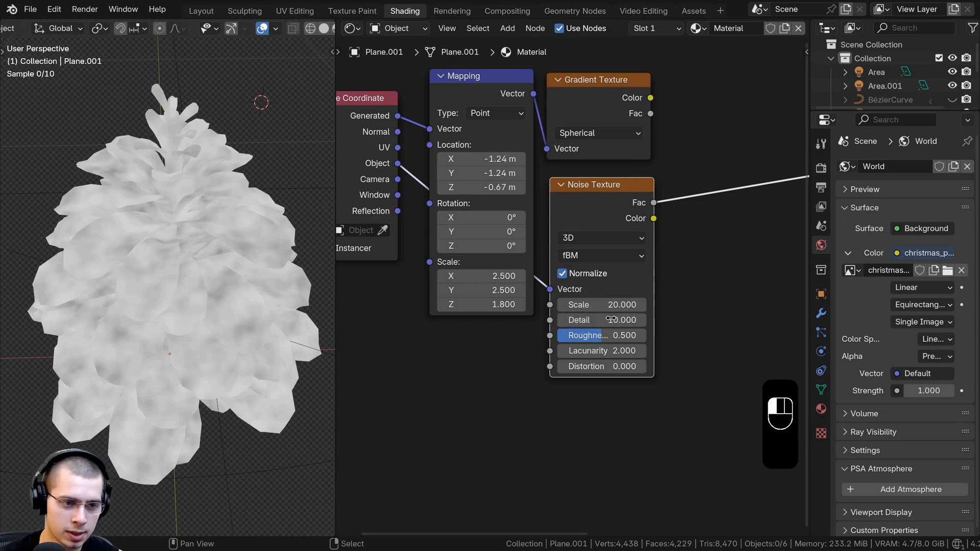
pyautogui.moveTo(614, 352); pyautogui.dragTo(604, 347, button='middle')
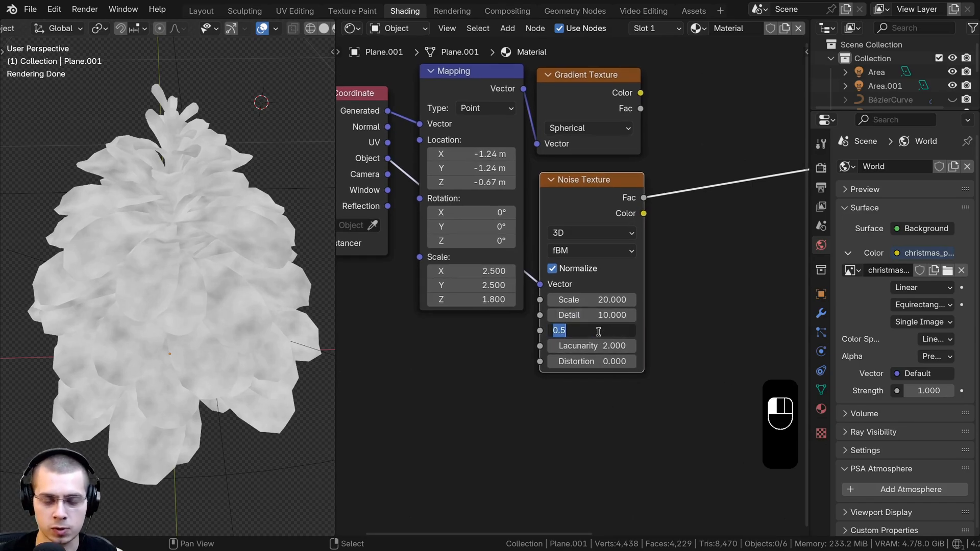
pyautogui.moveTo(159, 260); pyautogui.dragTo(173, 354, button='middle')
# Step: Add a Mix Color node on the link leaving the Noise Texture
pyautogui.scroll(-5, 649, 183)
pyautogui.moveTo(658, 159); pyautogui.dragTo(541, 246, button='middle')
pyautogui.press('a')
pyautogui.rightClick(502, 217)
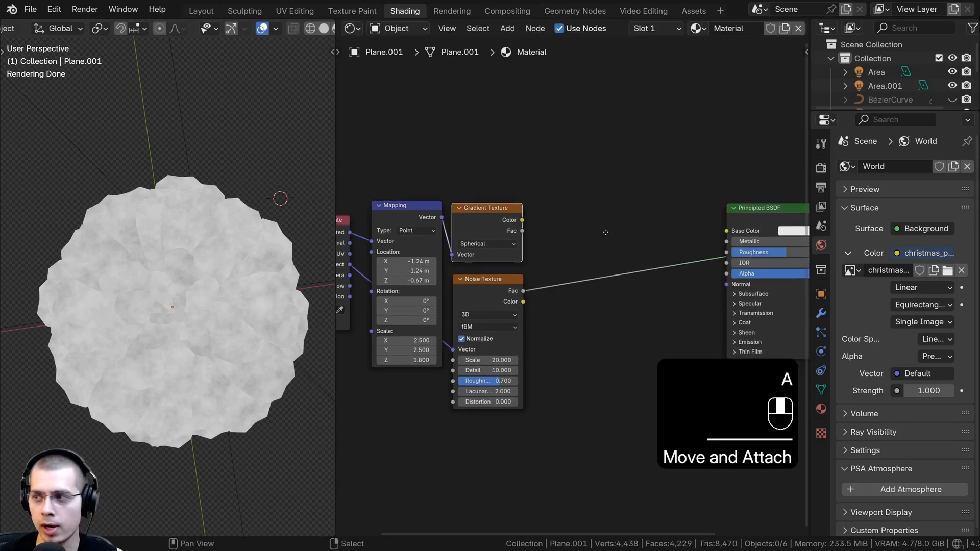
pyautogui.hotkey('shift', 'a')
pyautogui.write('mx')
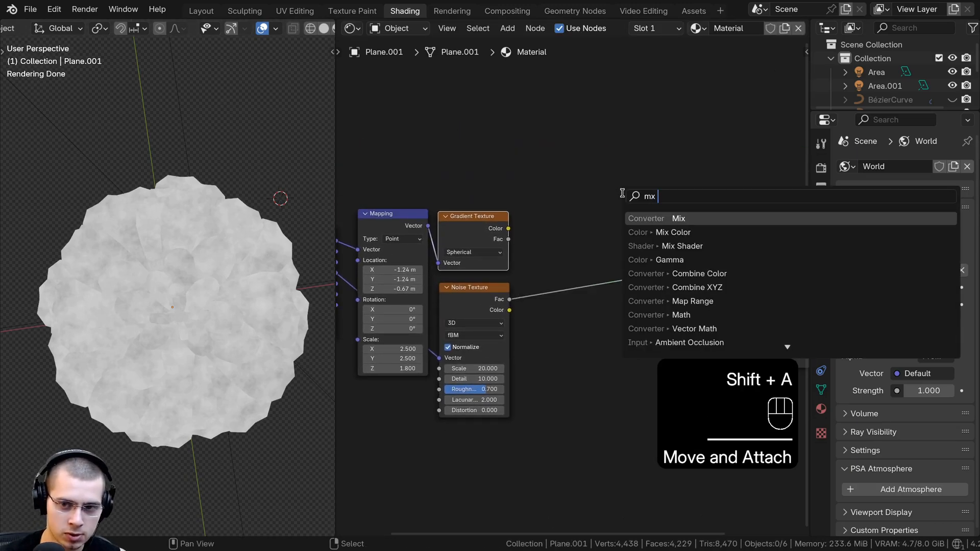
pyautogui.click(647, 229)
pyautogui.click(559, 219)
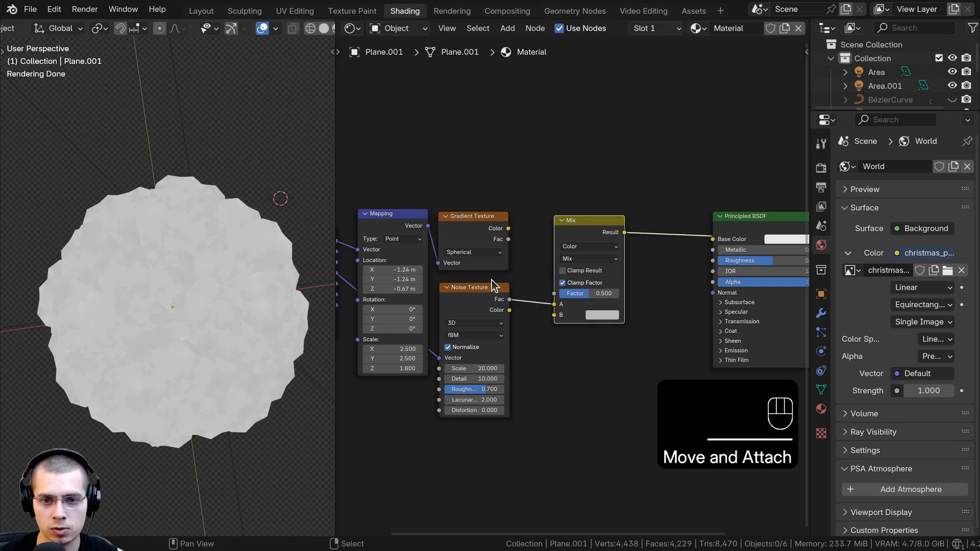
# Step: Link the Gradient Texture's Color to the Mix node's A input and the Noise Texture's Fac to B
pyautogui.moveTo(495, 285); pyautogui.dragTo(539, 283, button='middle')
pyautogui.scroll(1, 531, 266)
pyautogui.click(496, 217)
pyautogui.scroll(1, 493, 217)
pyautogui.moveTo(542, 218); pyautogui.dragTo(540, 216, button='middle')
pyautogui.moveTo(553, 221); pyautogui.dragTo(606, 309)
pyautogui.moveTo(458, 301); pyautogui.dragTo(453, 303)
pyautogui.moveTo(549, 305); pyautogui.dragTo(605, 323)
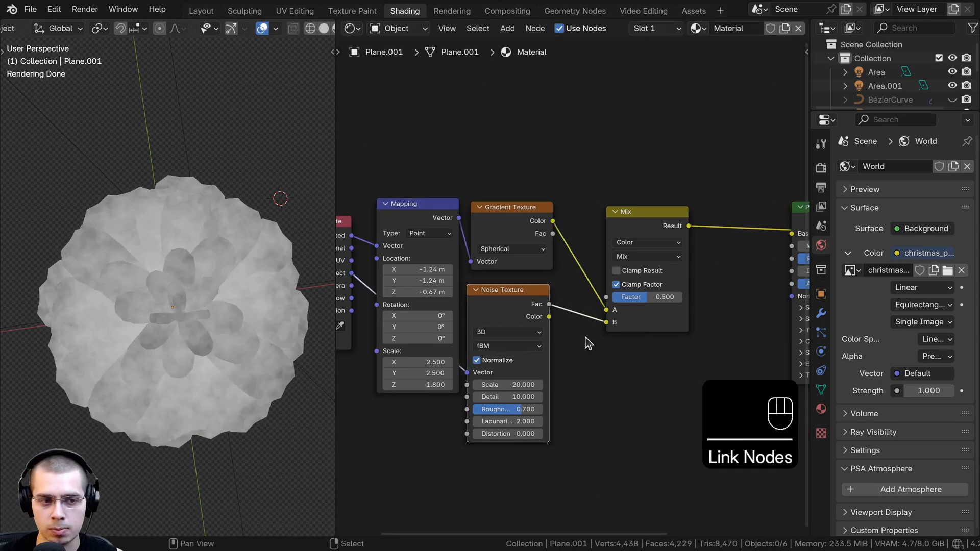
# Step: Align the Mix and Noise Texture nodes neatly beside the Gradient Texture
pyautogui.moveTo(224, 360); pyautogui.dragTo(370, 263, button='middle')
pyautogui.moveTo(650, 227); pyautogui.dragTo(633, 232)
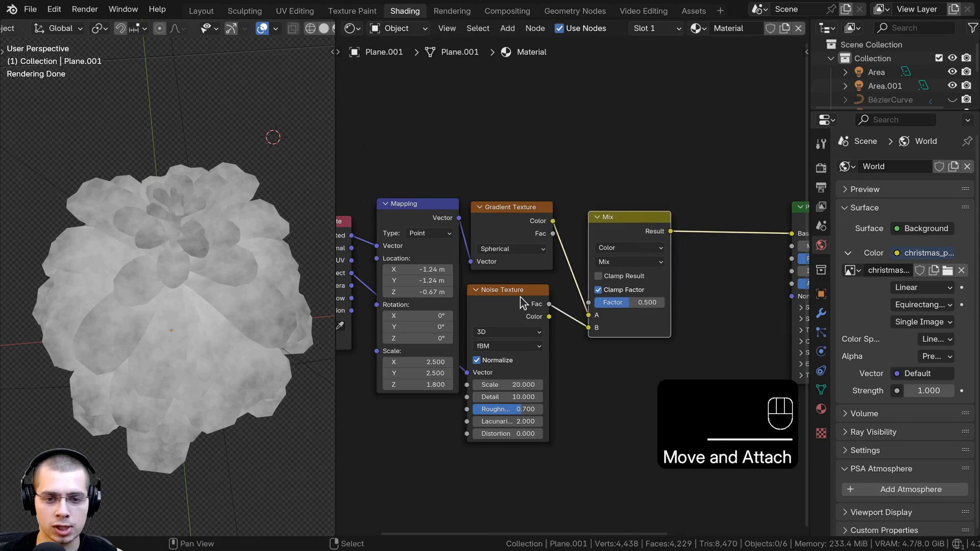
pyautogui.moveTo(518, 297); pyautogui.dragTo(521, 295)
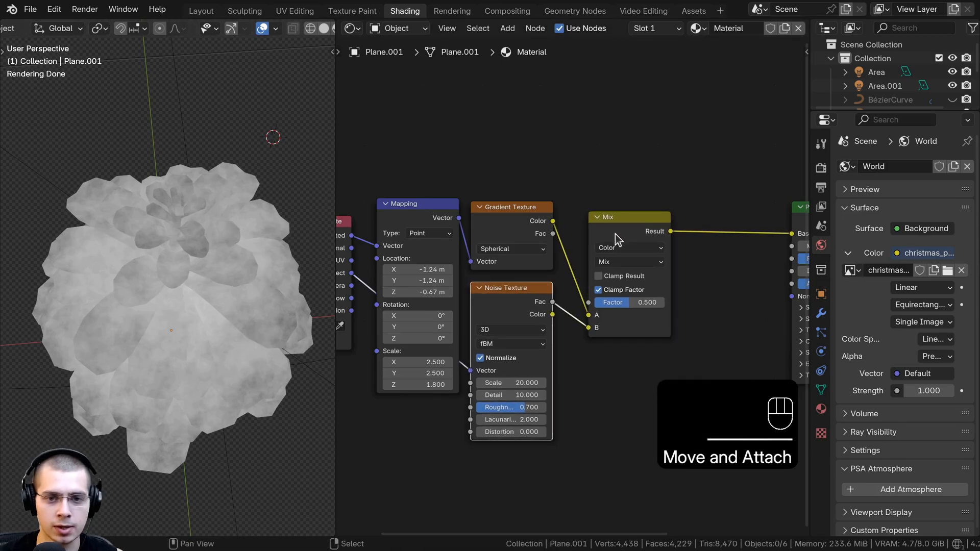
pyautogui.moveTo(637, 227); pyautogui.dragTo(631, 223)
# Step: Set the Mix node's blending mode to Linear Light and its factor to 0.2
pyautogui.moveTo(618, 236); pyautogui.dragTo(643, 207, button='middle')
pyautogui.scroll(2, 643, 206)
pyautogui.click(640, 234)
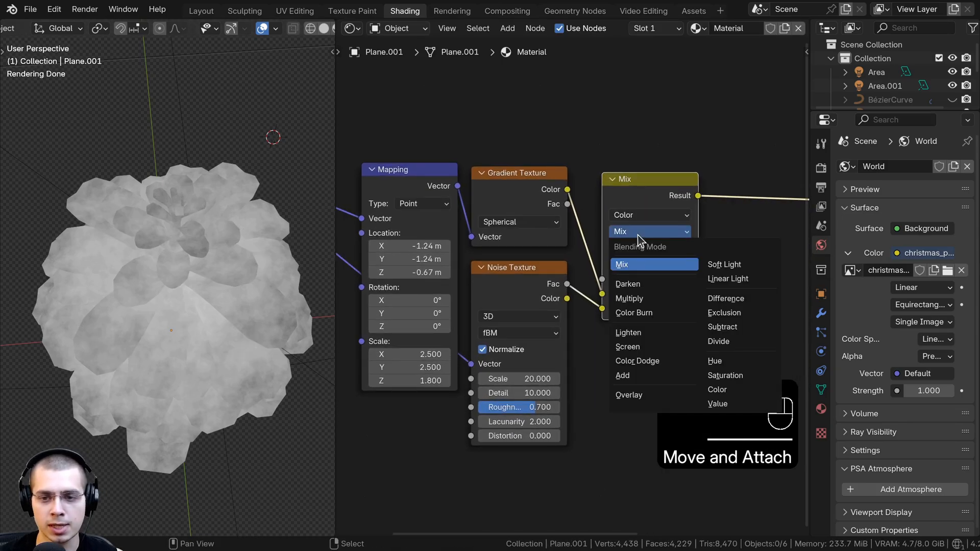
pyautogui.click(743, 279)
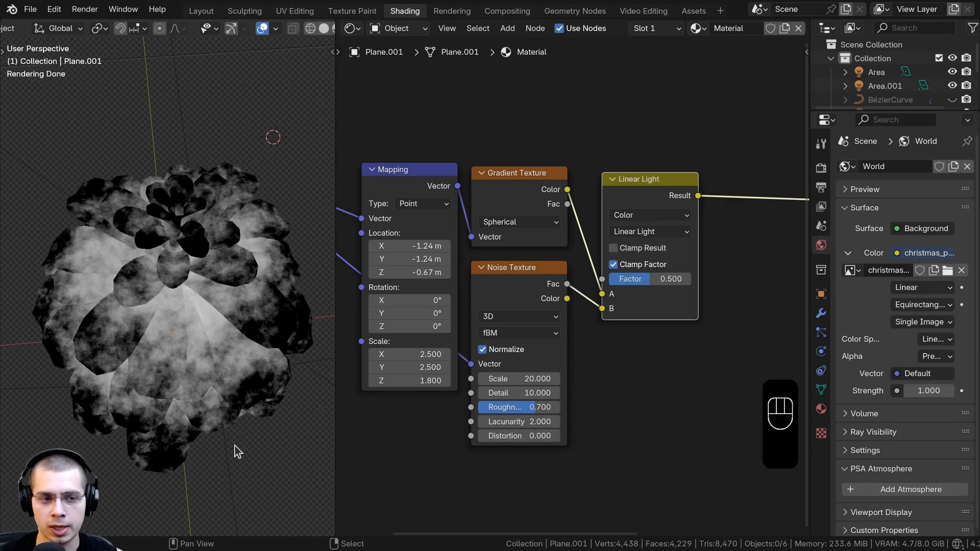
pyautogui.moveTo(659, 289); pyautogui.dragTo(686, 289)
pyautogui.moveTo(649, 279); pyautogui.dragTo(624, 280)
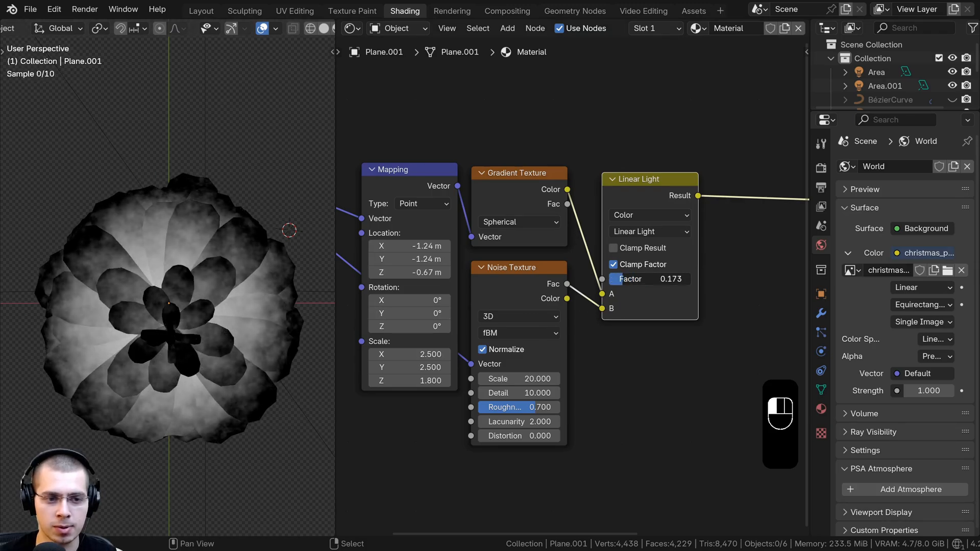
pyautogui.scroll(1, 693, 348)
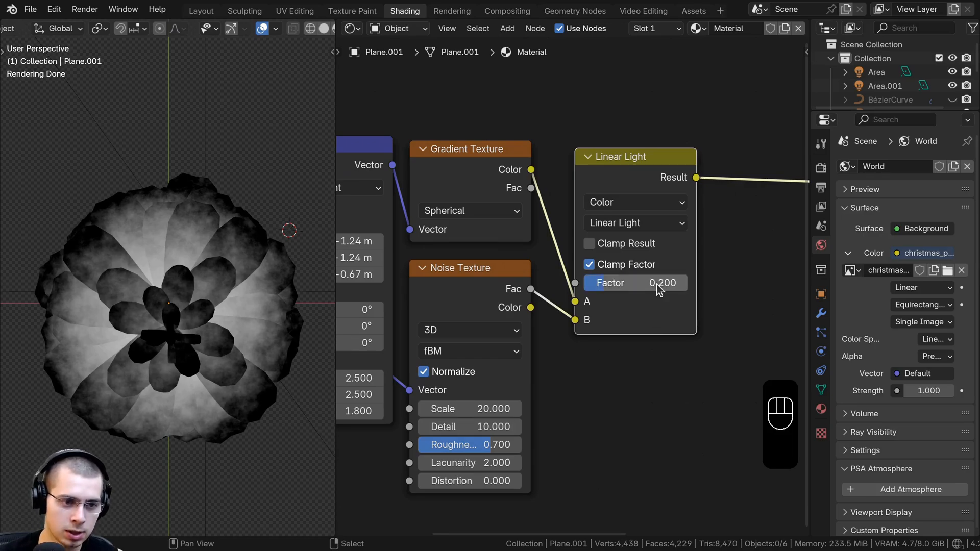
# Step: Insert a Color Ramp node after the Linear Light mix and move the Principled BSDF out of its way
pyautogui.scroll(-3, 204, 355)
pyautogui.moveTo(204, 355); pyautogui.dragTo(242, 240, button='middle')
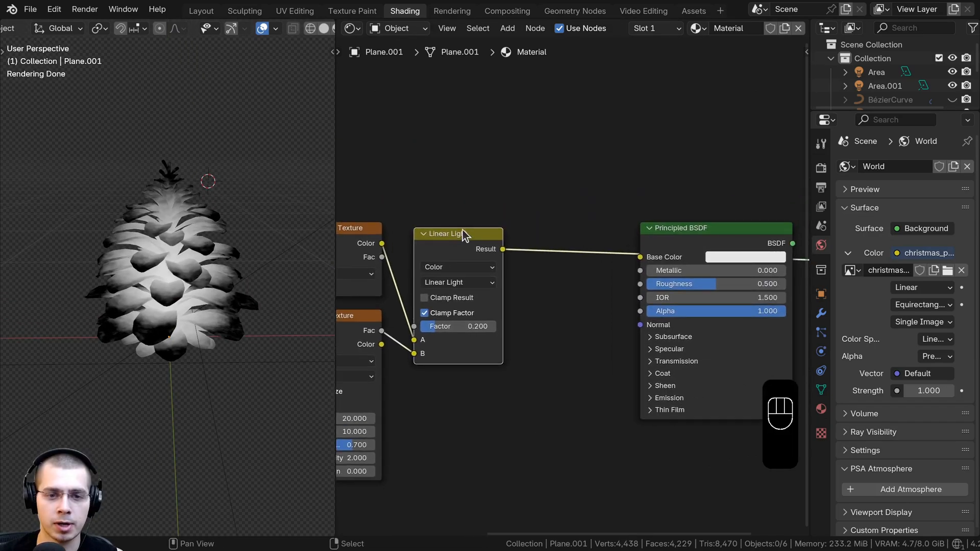
pyautogui.hotkey('shift', 'a')
pyautogui.write('col')
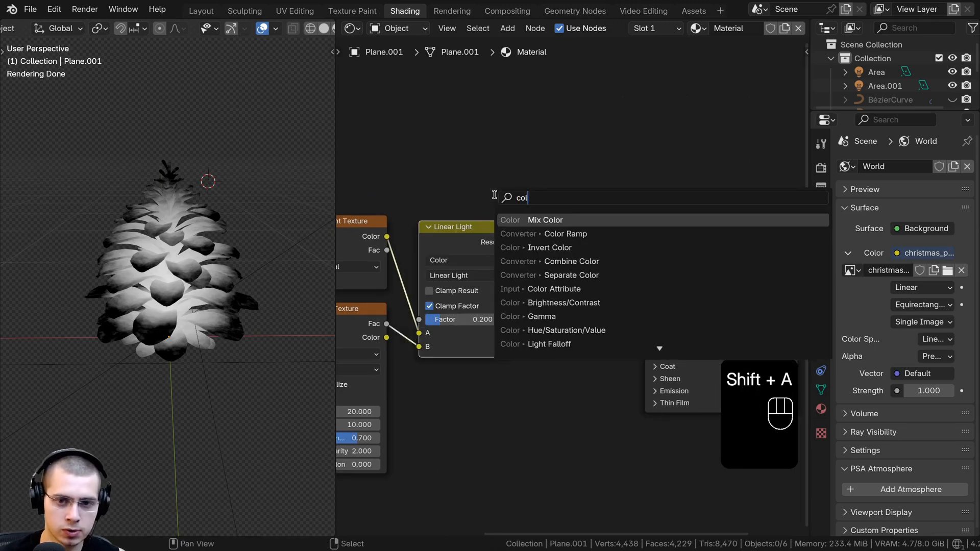
pyautogui.click(531, 233)
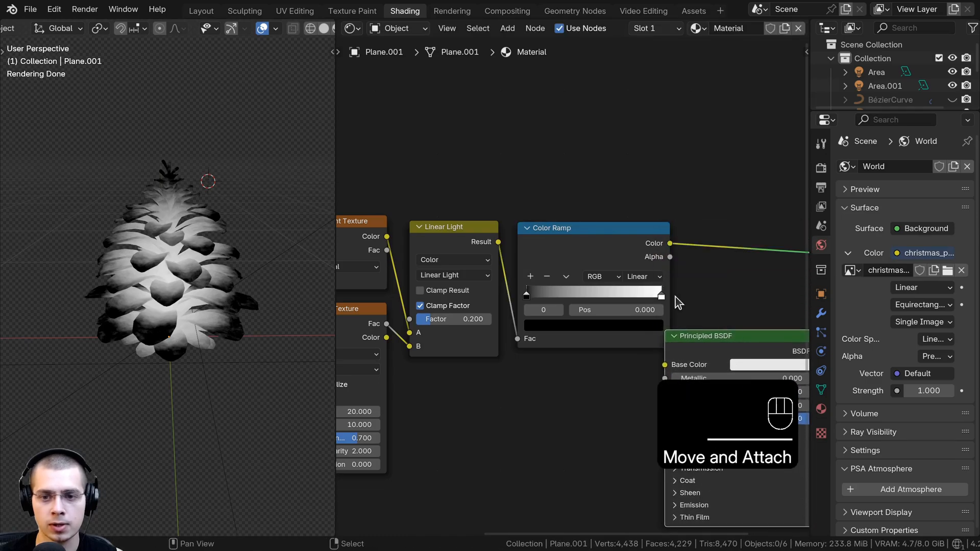
pyautogui.click(514, 248)
# Step: Move the Color Ramp's black stop close to the start and its white stop to position 0.133 for sharper contrast
pyautogui.scroll(3, 516, 255)
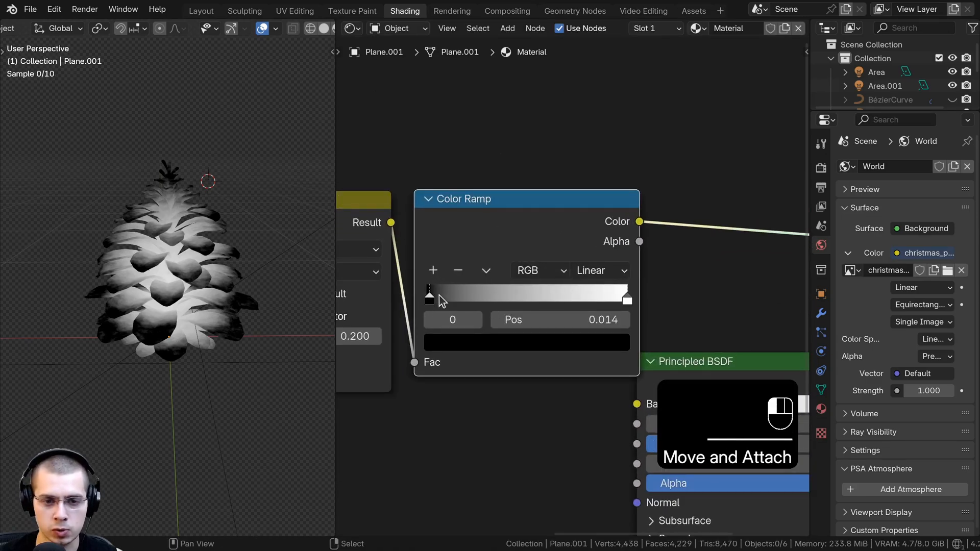
pyautogui.moveTo(440, 296); pyautogui.dragTo(468, 297)
pyautogui.moveTo(607, 302); pyautogui.dragTo(484, 313)
pyautogui.scroll(3, 454, 304)
pyautogui.moveTo(543, 316); pyautogui.dragTo(517, 318)
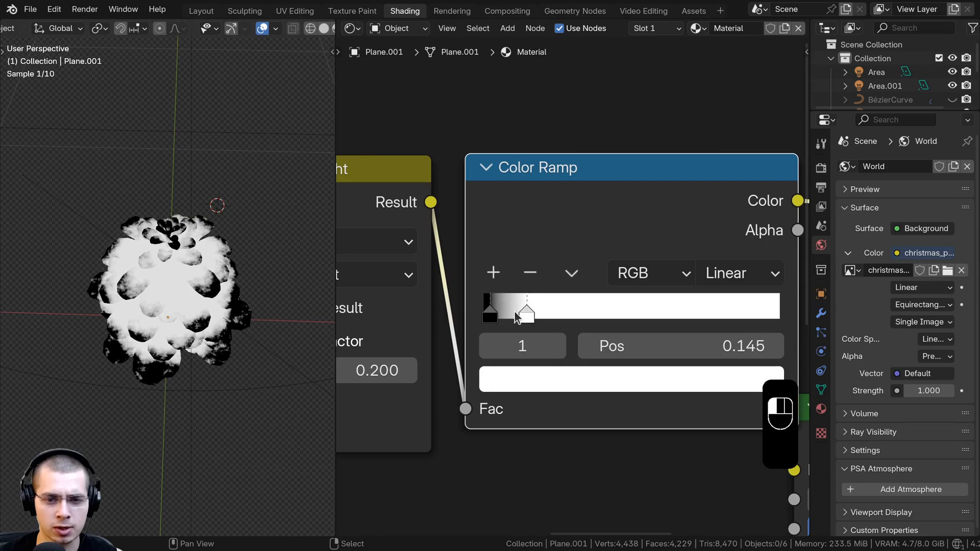
pyautogui.moveTo(156, 379); pyautogui.dragTo(136, 422, button='middle')
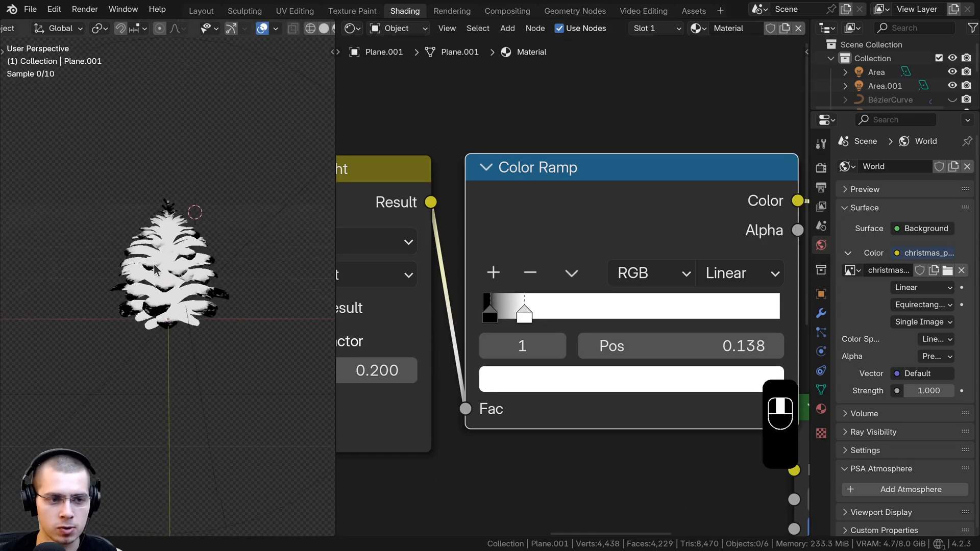
pyautogui.press('a')
pyautogui.press('a')
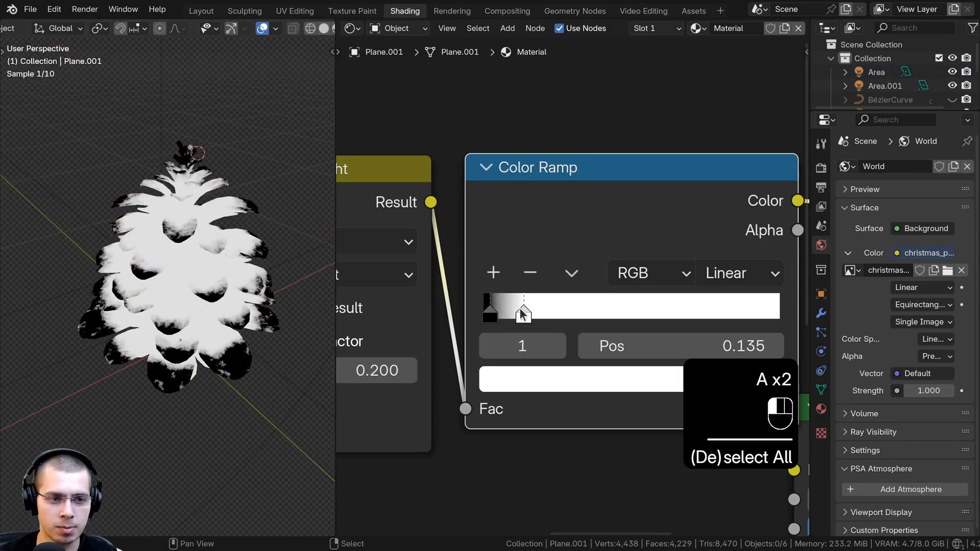
pyautogui.moveTo(142, 295); pyautogui.dragTo(191, 276, button='middle')
pyautogui.scroll(-2, 176, 306)
# Step: Group the coordinate, texture, mix and Color Ramp nodes into one frame
pyautogui.scroll(-9, 682, 276)
pyautogui.moveTo(415, 165); pyautogui.dragTo(681, 368)
pyautogui.press('g')
pyautogui.click(622, 352)
pyautogui.hotkey('ctrl', 'j')
pyautogui.press('a')
pyautogui.scroll(2, 571, 236)
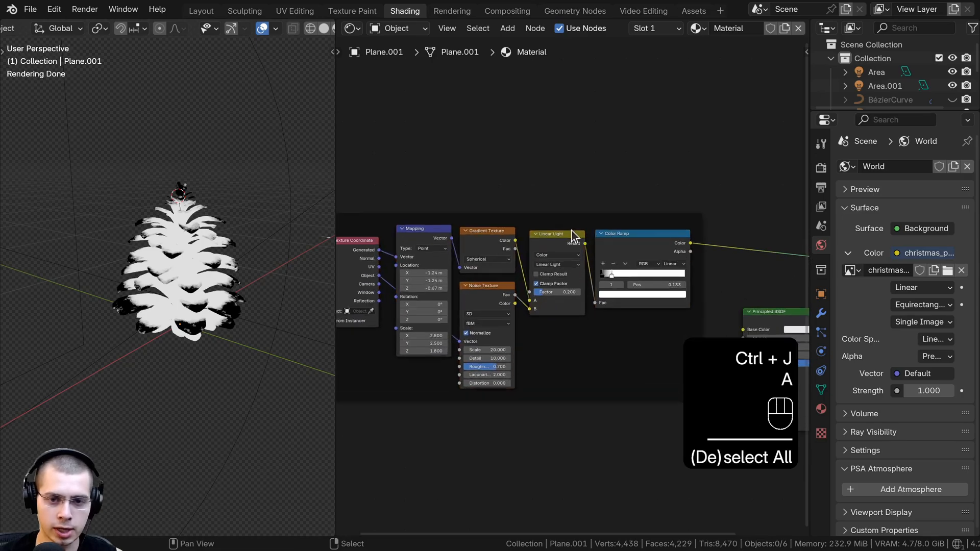
# Step: Label the new node frame "Snow Gradient"
pyautogui.click(548, 218)
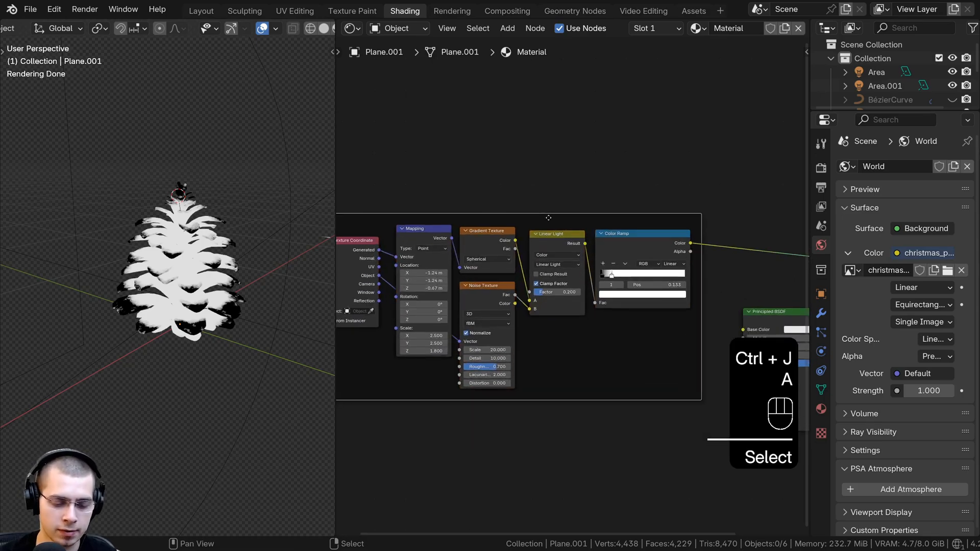
pyautogui.press('F2')
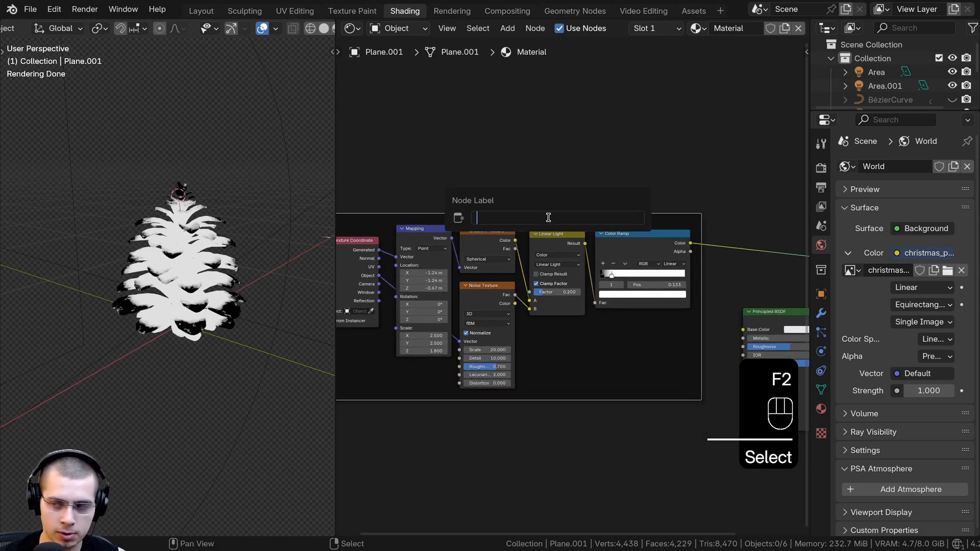
pyautogui.write('Snow Gradient')
pyautogui.press('Return')
pyautogui.press('a')
pyautogui.press('Home')
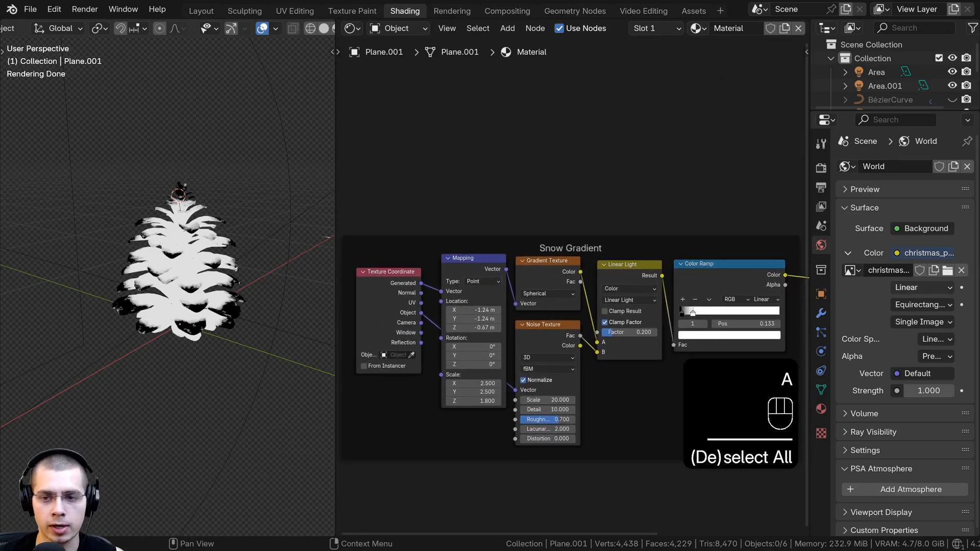
# Step: Reconnect the Principled BSDF to the Material Output and feed the Color Ramp's Color into its Normal input instead of Base Color
pyautogui.scroll(-4, 766, 348)
pyautogui.moveTo(788, 337); pyautogui.dragTo(617, 344, button='middle')
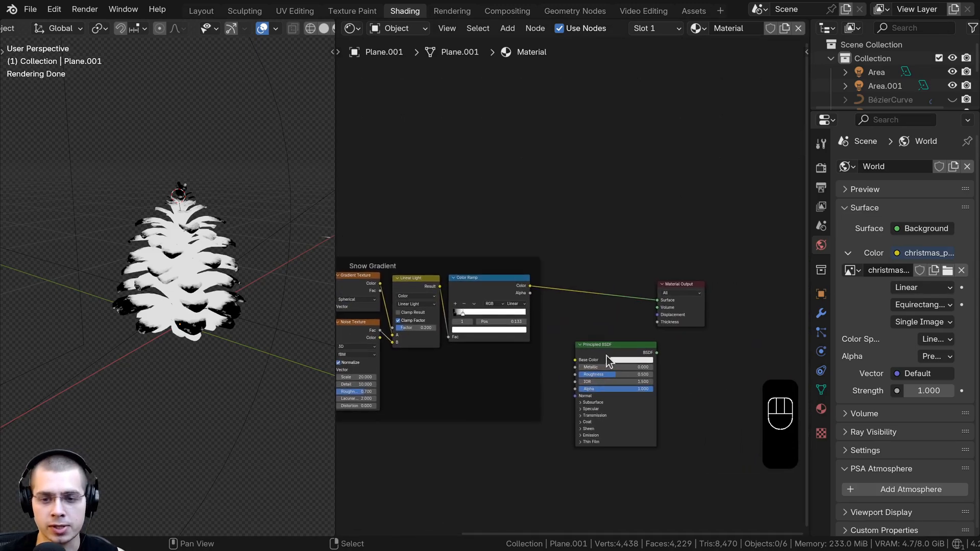
pyautogui.moveTo(582, 346); pyautogui.dragTo(543, 313)
pyautogui.scroll(2, 532, 268)
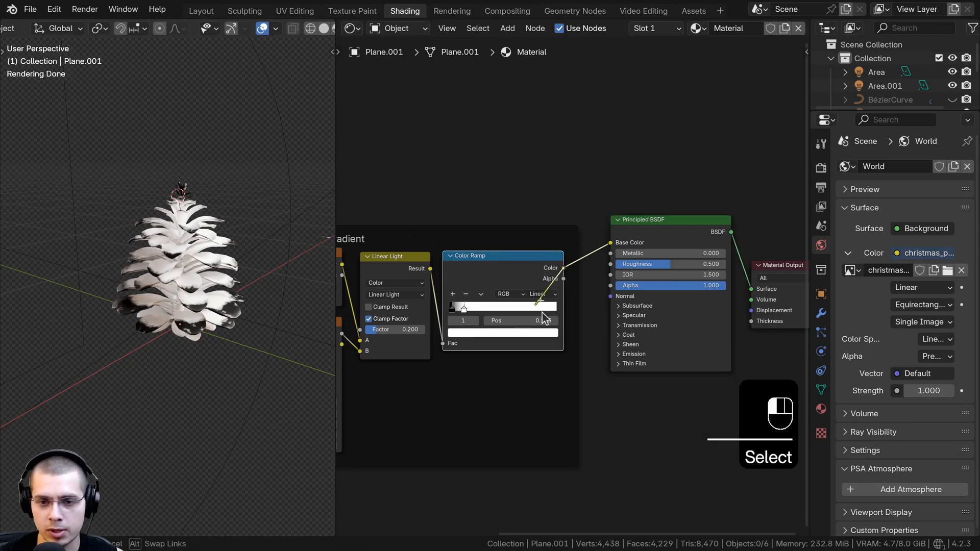
pyautogui.moveTo(603, 300); pyautogui.dragTo(609, 298)
pyautogui.moveTo(600, 263); pyautogui.dragTo(539, 268, button='middle')
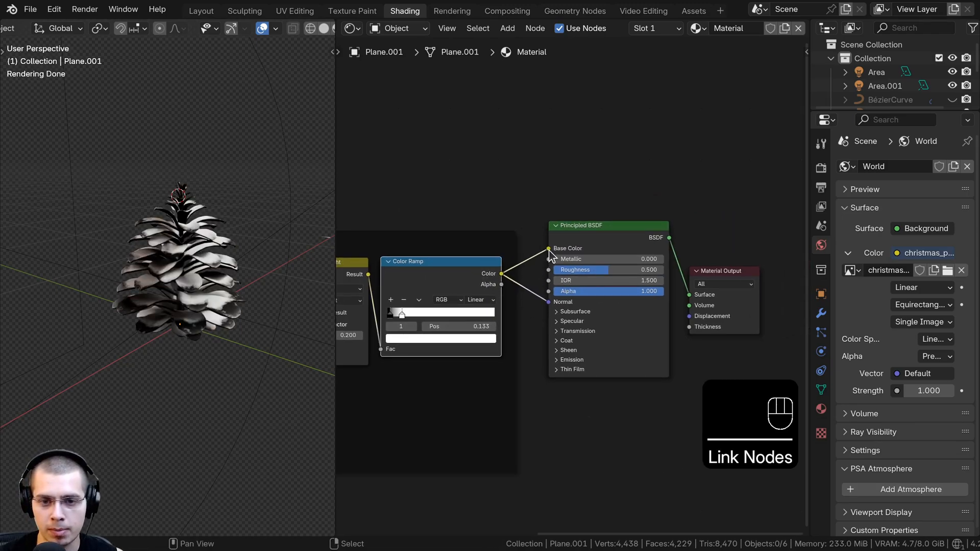
pyautogui.moveTo(550, 250); pyautogui.dragTo(505, 169)
# Step: Move the Principled BSDF and Material Output farther from the Snow Gradient frame and tidy the Color Ramp's position
pyautogui.scroll(1, 580, 276)
pyautogui.moveTo(587, 235); pyautogui.dragTo(596, 230)
pyautogui.click(598, 245)
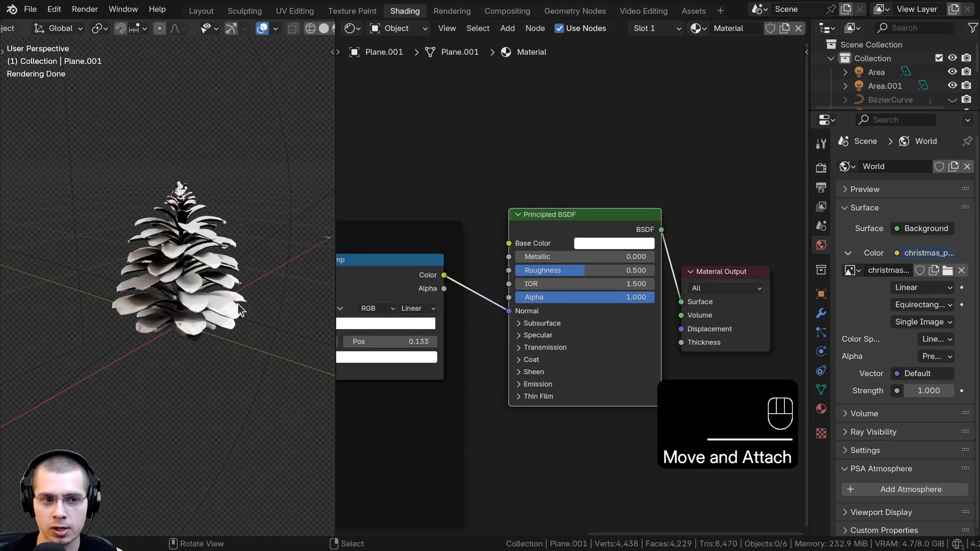
pyautogui.moveTo(540, 163); pyautogui.dragTo(782, 286)
pyautogui.press('g')
pyautogui.click(420, 278)
pyautogui.press('a')
pyautogui.moveTo(397, 274); pyautogui.dragTo(495, 268, button='middle')
pyautogui.moveTo(422, 261); pyautogui.dragTo(422, 254)
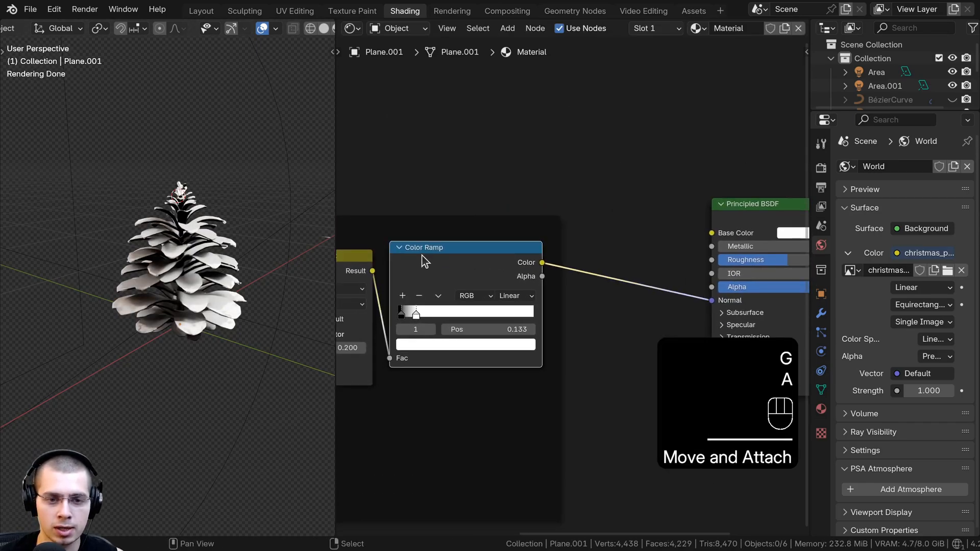
pyautogui.moveTo(727, 314); pyautogui.dragTo(612, 321, button='middle')
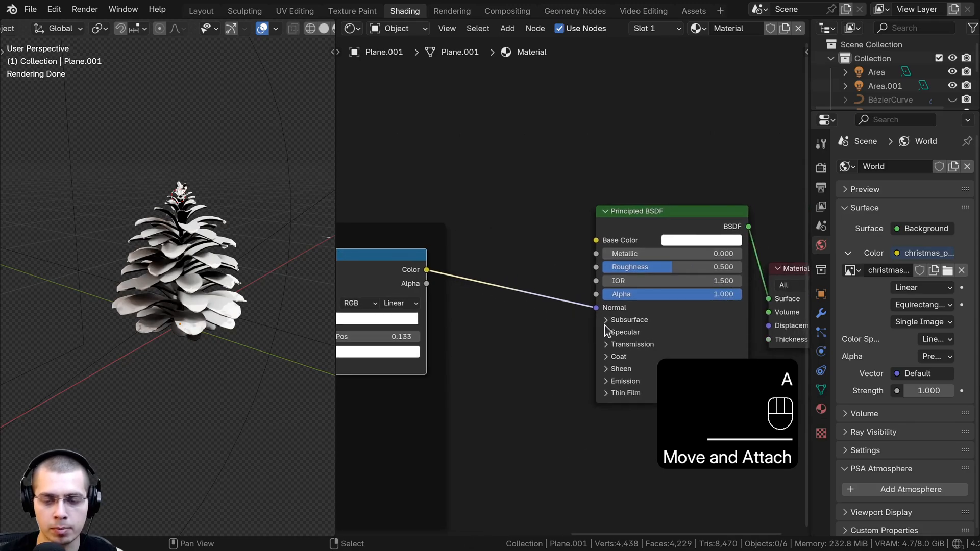
pyautogui.scroll(5, 147, 304)
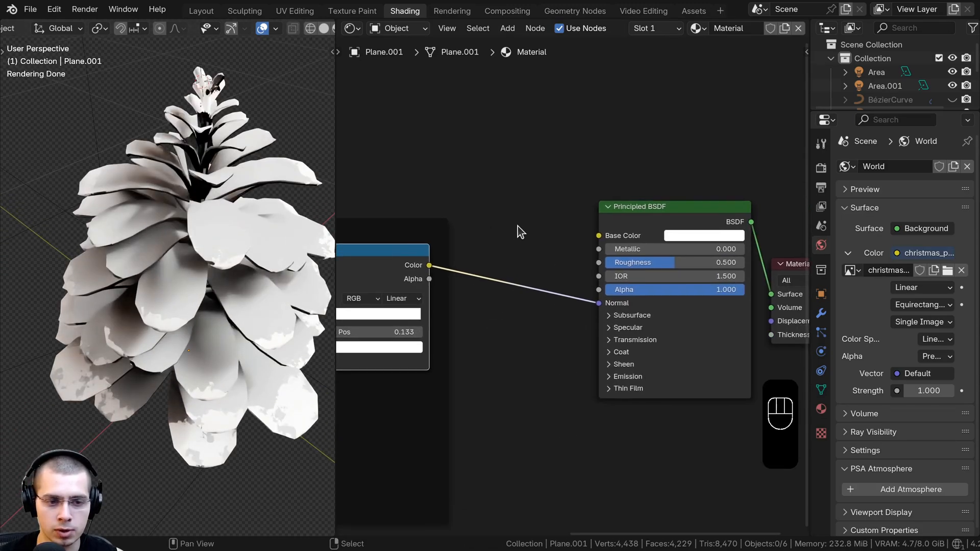
# Step: Add a Bump node between the Color Ramp and the Principled BSDF's Normal, with the Color Ramp's Color feeding the Bump's Height
pyautogui.hotkey('shift', 'a')
pyautogui.write('bum')
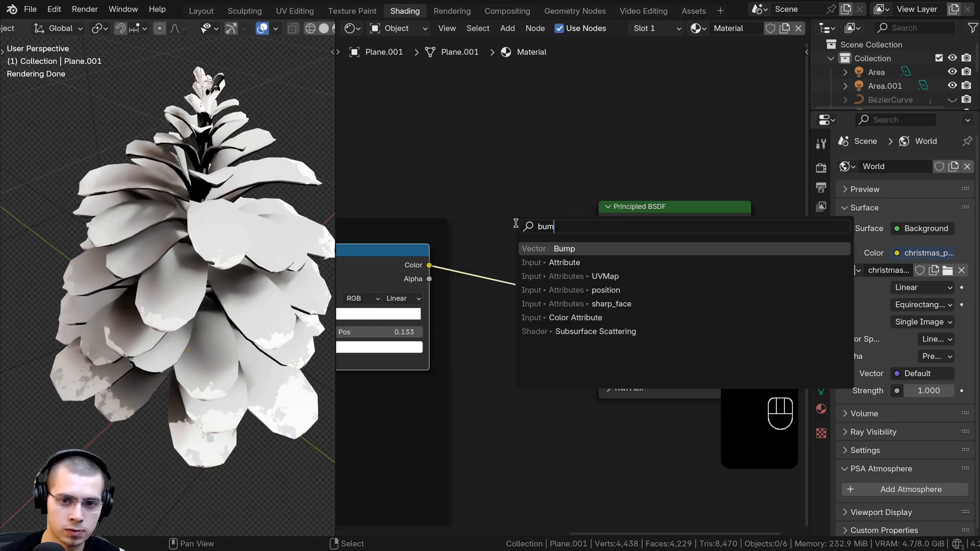
pyautogui.press('Return')
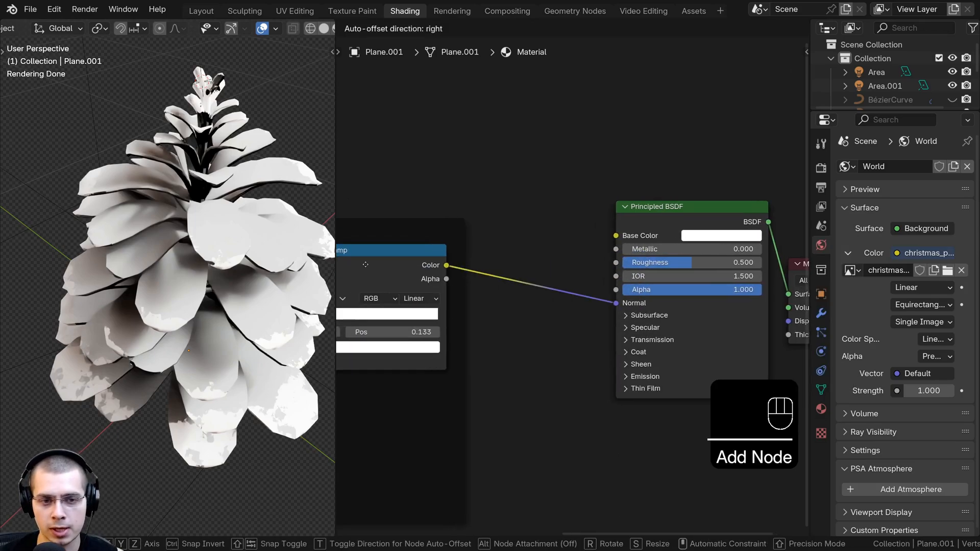
pyautogui.click(598, 246)
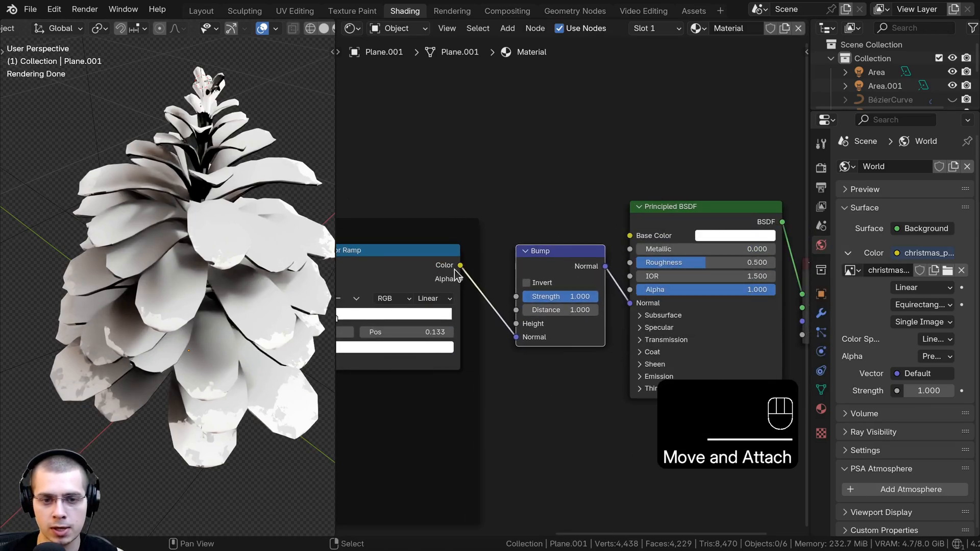
pyautogui.moveTo(516, 337)
pyautogui.mouseDown()
pyautogui.moveTo(495, 335)
pyautogui.moveTo(516, 323)
pyautogui.mouseUp()
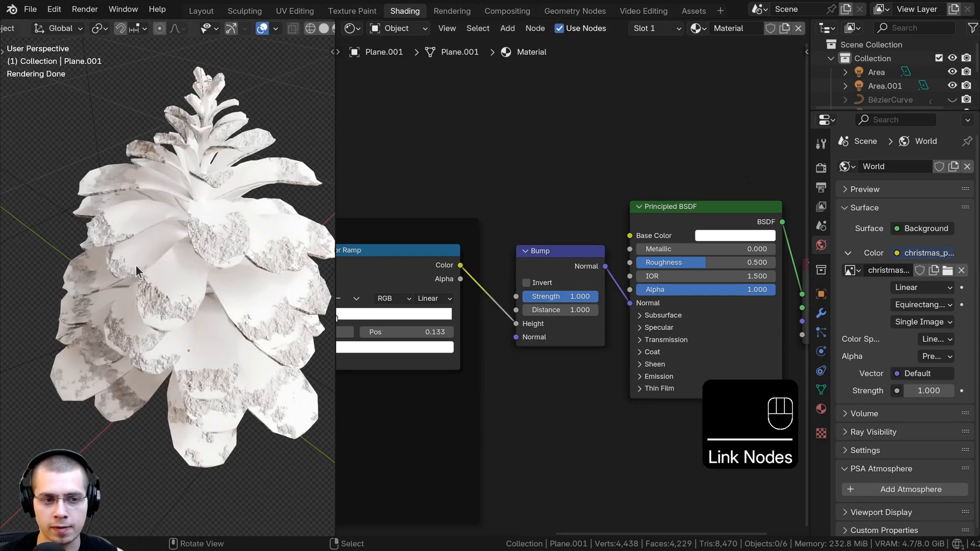
# Step: Set the Bump node's strength to 0.2 and the Principled BSDF's roughness to 0.3
pyautogui.scroll(5, 197, 324)
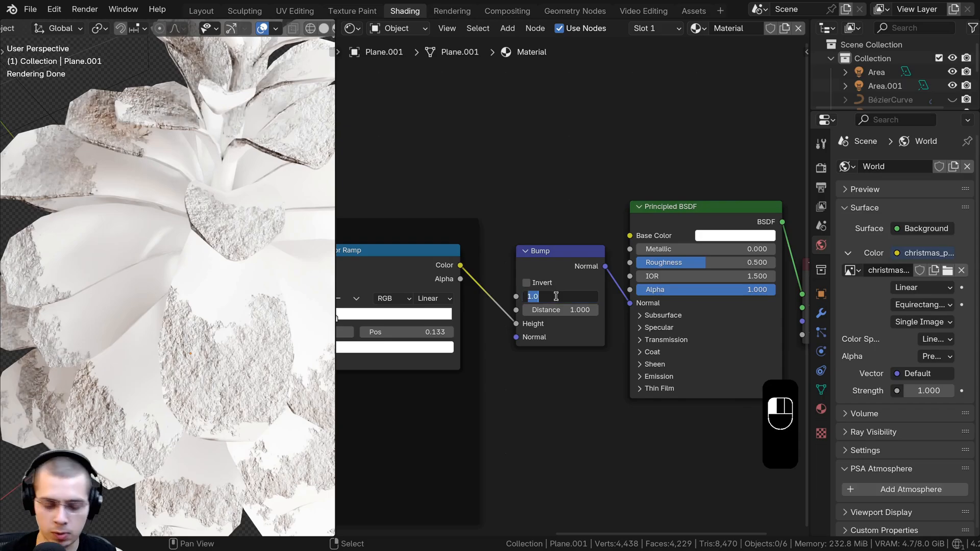
pyautogui.write('.2')
pyautogui.press('Return')
pyautogui.scroll(-5, 262, 327)
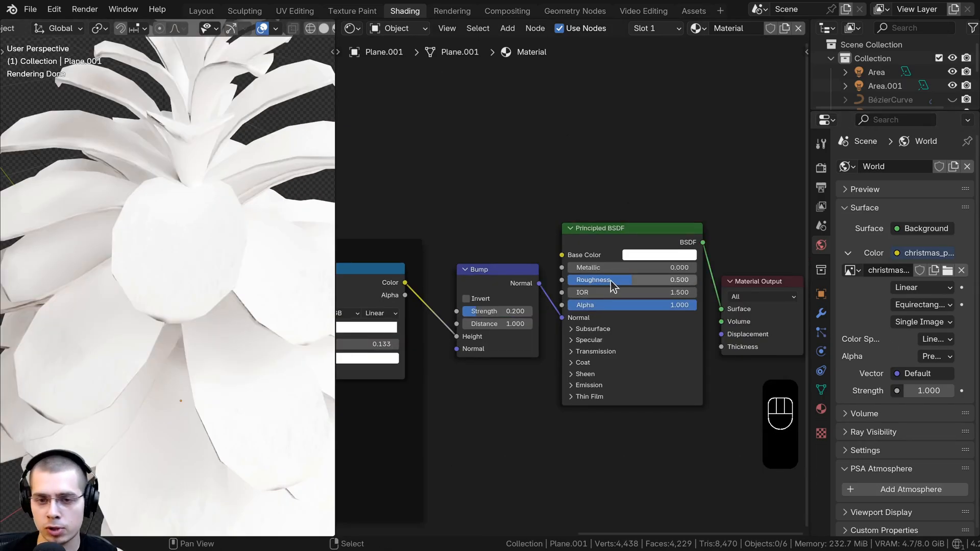
pyautogui.click(612, 281)
pyautogui.write('0.3')
pyautogui.press('Return')
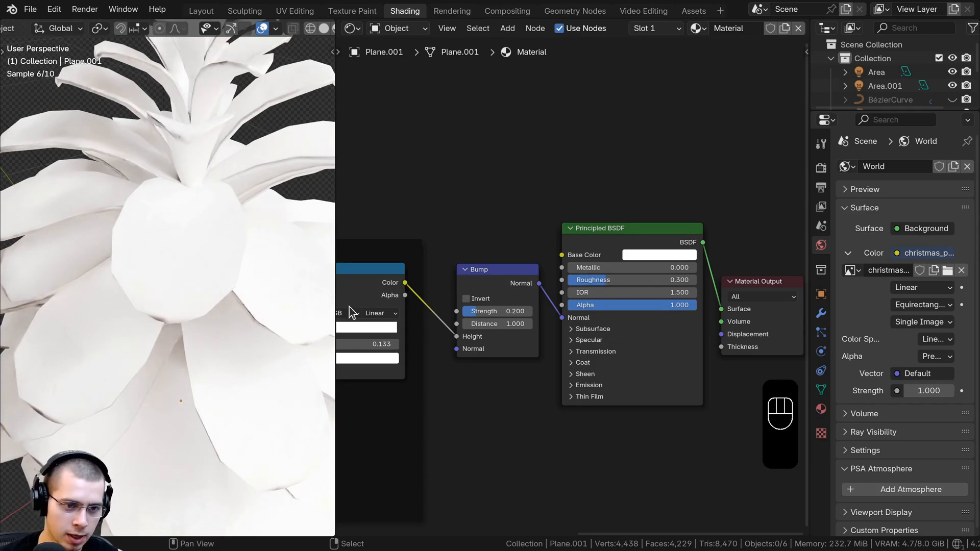
# Step: Move the whole Snow Gradient frame up and place a duplicate of it directly below
pyautogui.scroll(-5, 191, 347)
pyautogui.moveTo(191, 348); pyautogui.dragTo(174, 332, button='middle')
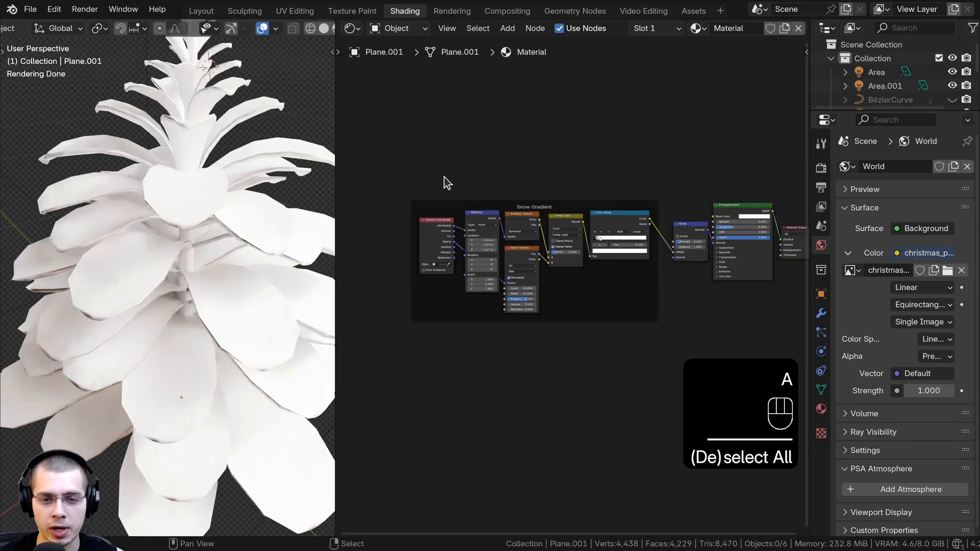
pyautogui.moveTo(392, 148); pyautogui.dragTo(656, 337)
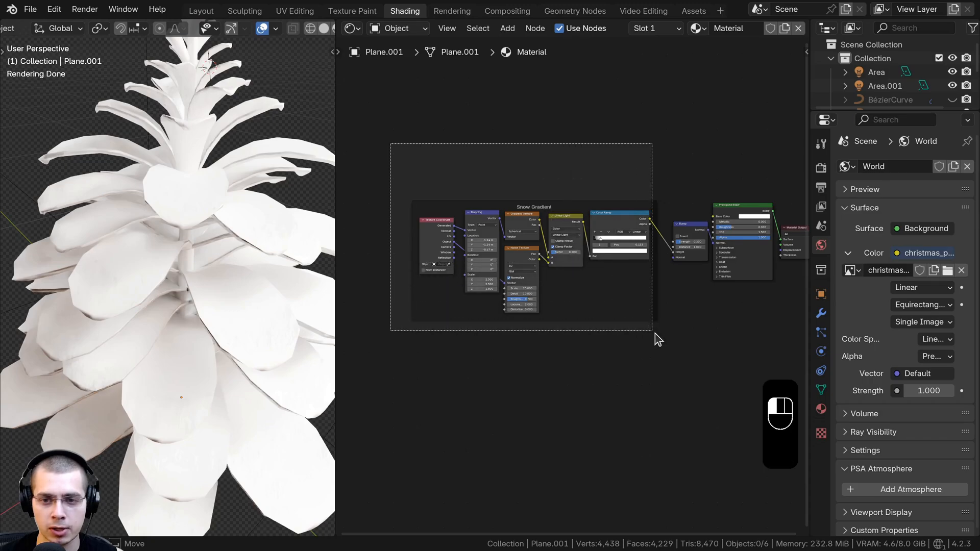
pyautogui.press('g')
pyautogui.click(657, 332)
pyautogui.moveTo(589, 197); pyautogui.dragTo(587, 148, button='middle')
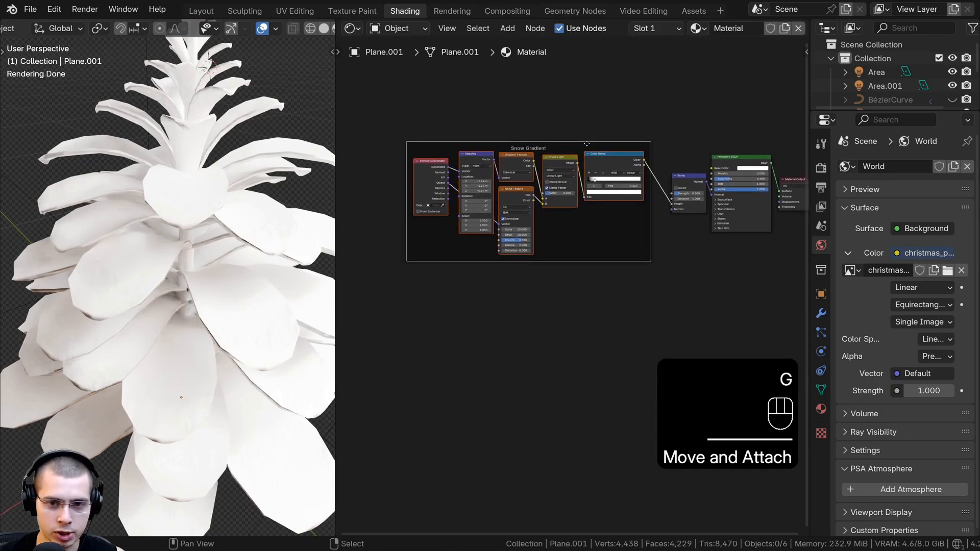
pyautogui.hotkey('shift', 'd')
pyautogui.click(621, 309)
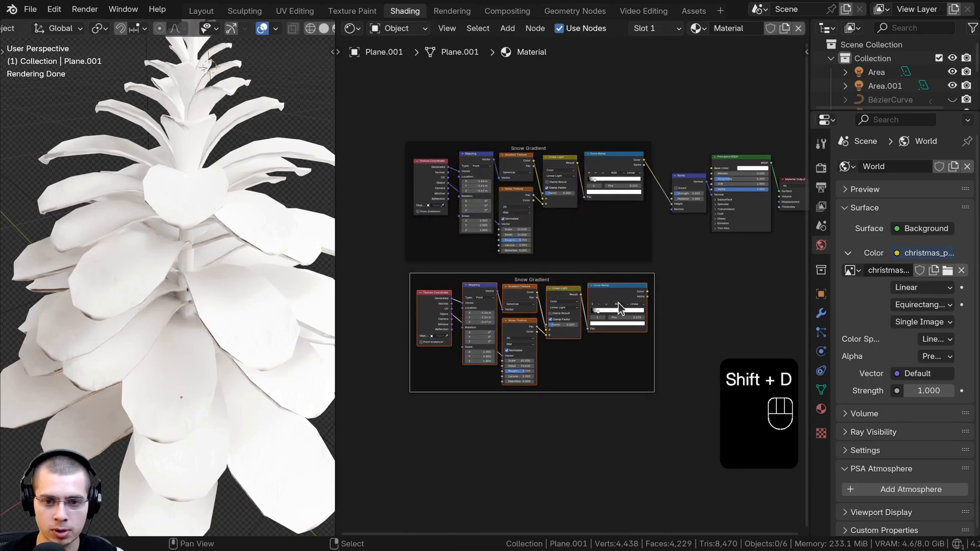
# Step: Preview the duplicated frame's Color Ramp directly through the Material Output
pyautogui.press('a')
pyautogui.scroll(3, 620, 309)
pyautogui.keyDown('ctrl'); pyautogui.keyDown('shift'); pyautogui.click(615, 276); pyautogui.keyUp('shift'); pyautogui.keyUp('ctrl')
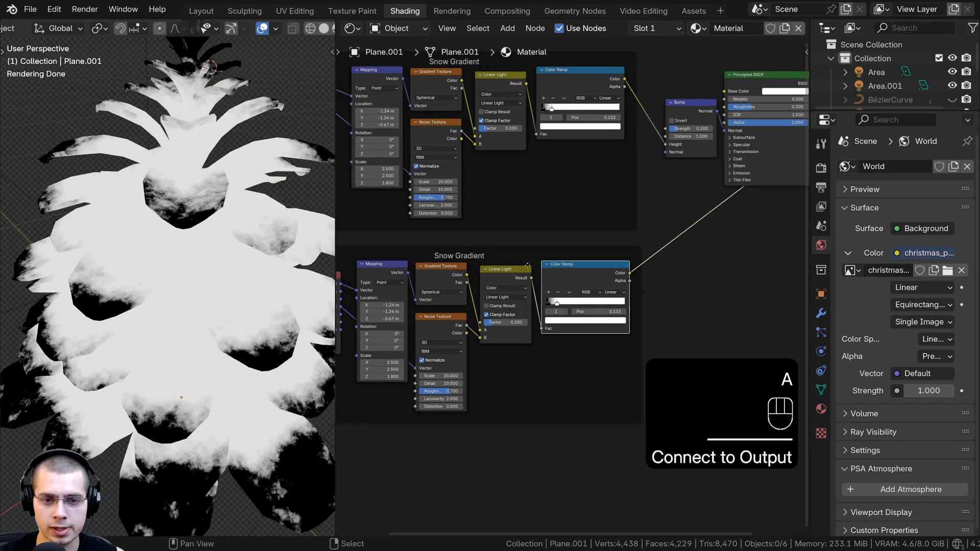
# Step: Relabel the duplicated frame "Gradient" and nudge it into place below the Snow Gradient frame
pyautogui.moveTo(499, 262); pyautogui.dragTo(569, 260, button='middle')
pyautogui.click(582, 252)
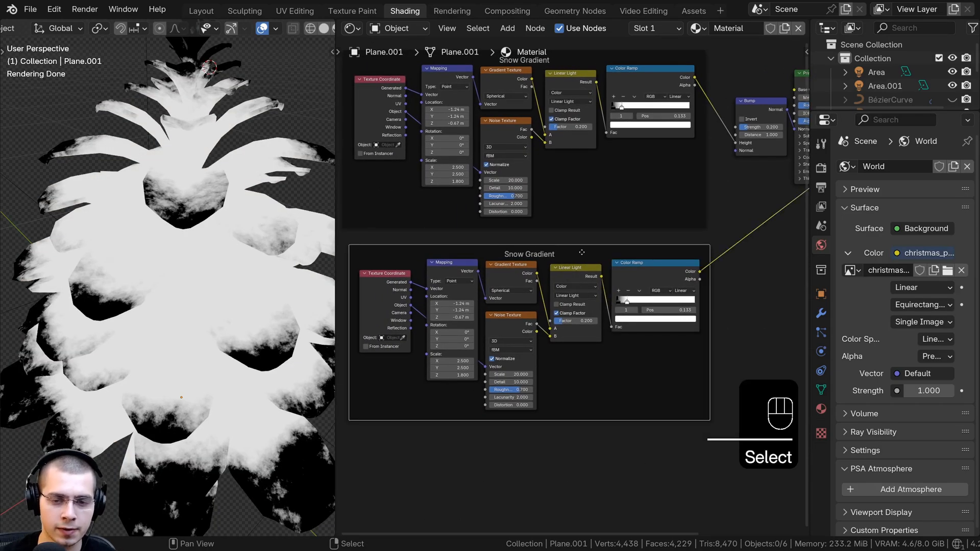
pyautogui.press('F2')
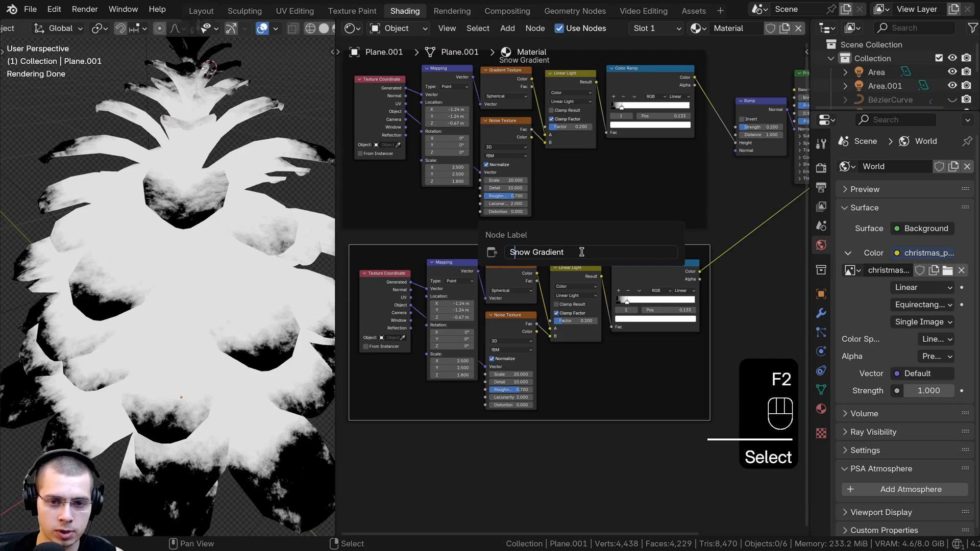
pyautogui.press('Right')
pyautogui.press('Right')
pyautogui.press('BackSpace')
pyautogui.press('BackSpace')
pyautogui.press('BackSpace')
pyautogui.press('Return')
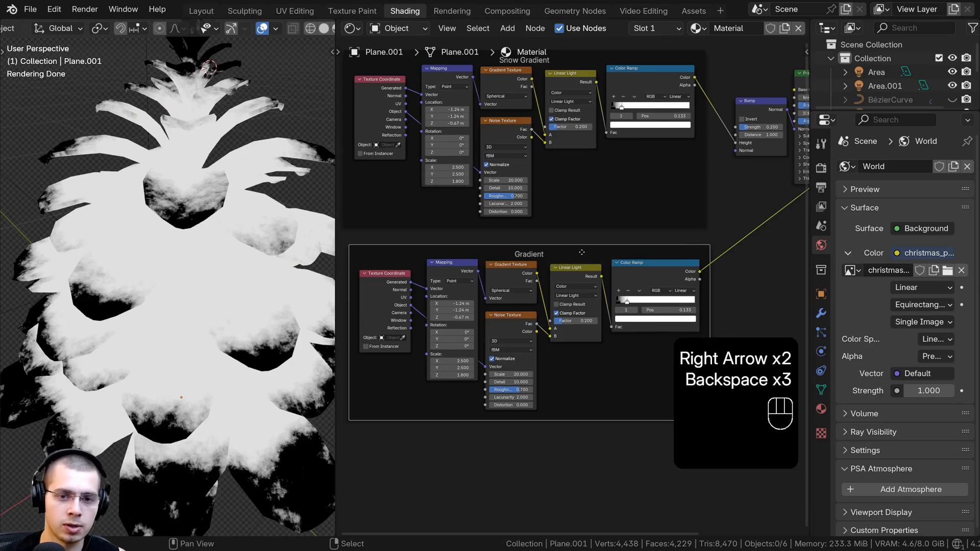
pyautogui.moveTo(569, 252); pyautogui.dragTo(564, 247)
pyautogui.scroll(-2, 628, 255)
pyautogui.scroll(3, 633, 275)
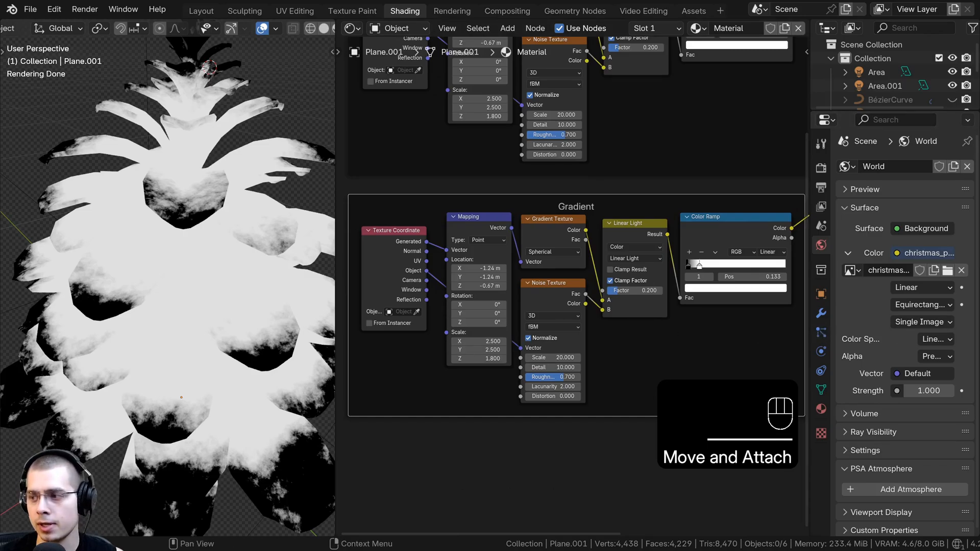
# Step: Reset the Color Ramp in the Gradient frame to its default values and adjust its position beside the Linear Light node
pyautogui.moveTo(776, 281); pyautogui.dragTo(675, 279, button='middle')
pyautogui.moveTo(629, 233); pyautogui.dragTo(640, 233)
pyautogui.moveTo(614, 329); pyautogui.dragTo(576, 355, button='middle')
pyautogui.scroll(3, 575, 352)
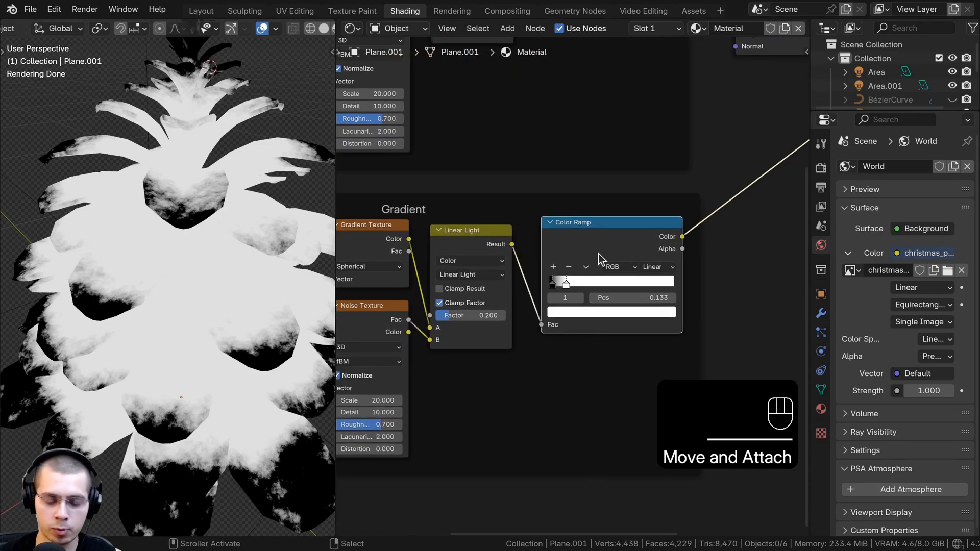
pyautogui.moveTo(599, 253); pyautogui.dragTo(598, 264)
pyautogui.press('BackSpace')
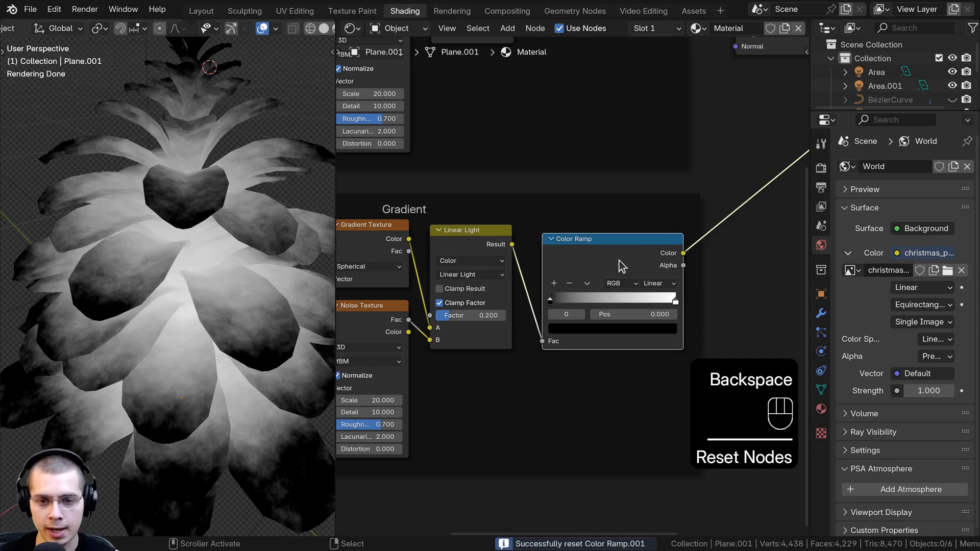
pyautogui.click(619, 256)
pyautogui.scroll(1, 582, 308)
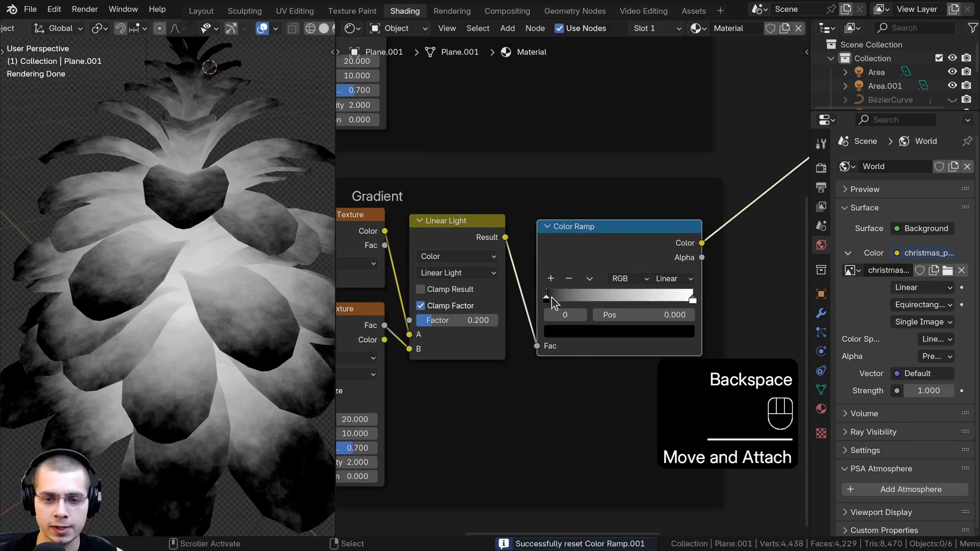
# Step: Set the roughness of the Noise Texture in the Gradient frame to 0.5
pyautogui.scroll(-2, 553, 302)
pyautogui.scroll(2, 635, 289)
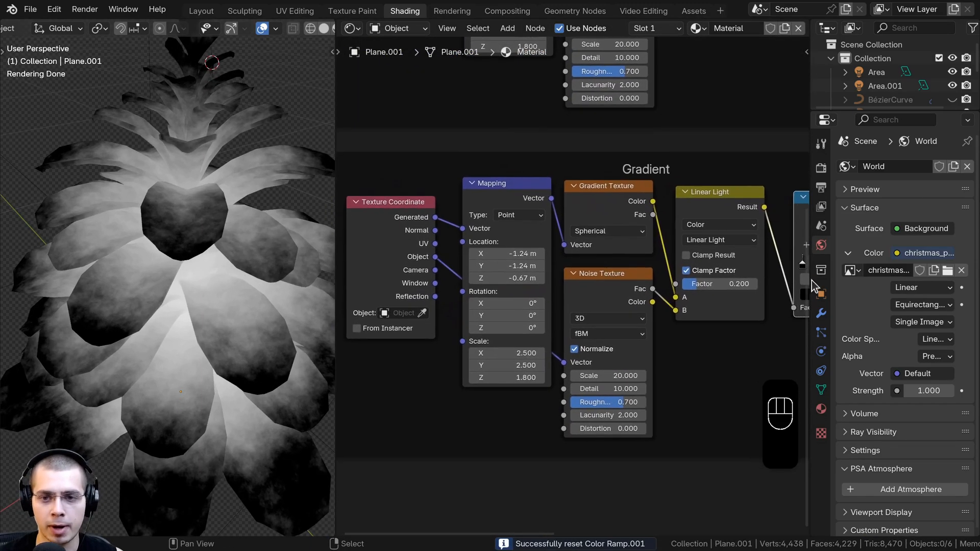
pyautogui.keyDown('shift'); pyautogui.scroll(-2, 667, 343); pyautogui.keyUp('shift')
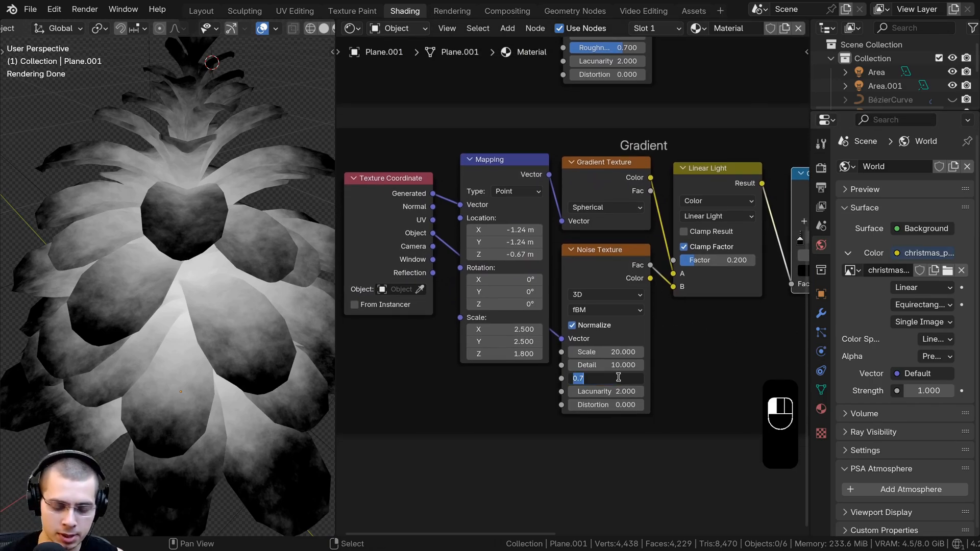
pyautogui.press('Escape')
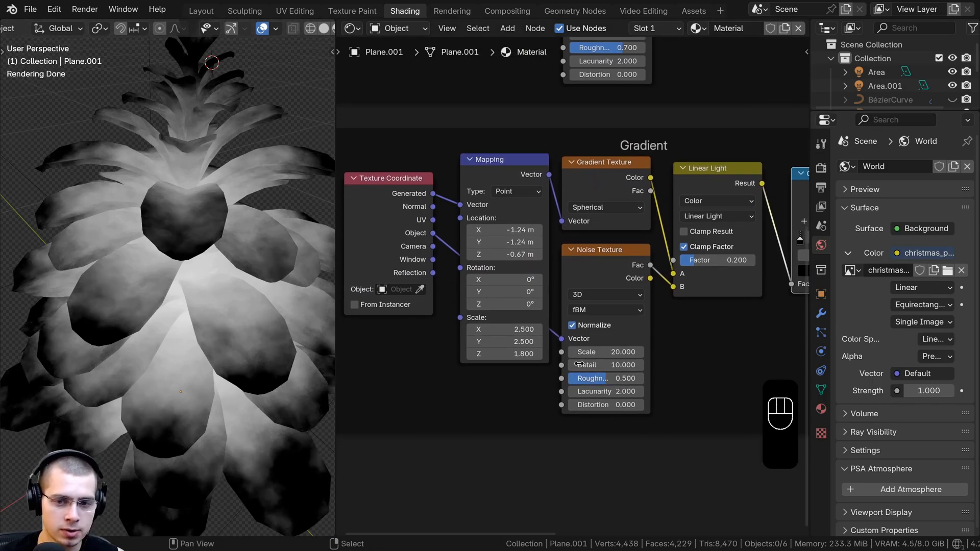
# Step: Set the Linear Light mix factor in the Gradient frame to 0.3
pyautogui.scroll(-1, 579, 364)
pyautogui.moveTo(721, 264); pyautogui.dragTo(659, 287, button='middle')
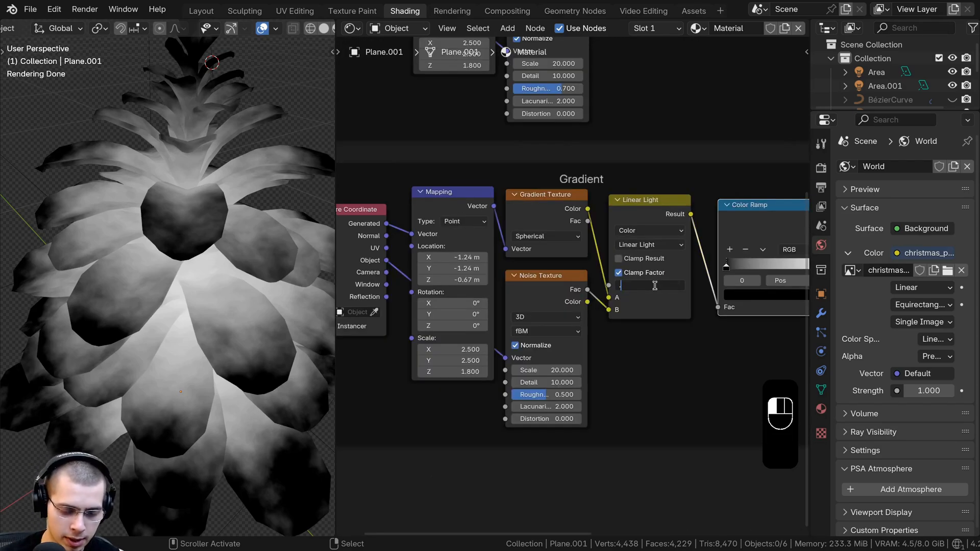
pyautogui.write('0.3')
pyautogui.press('Return')
pyautogui.moveTo(151, 305)
pyautogui.mouseDown(button='middle')
pyautogui.moveTo(160, 370)
pyautogui.moveTo(170, 310)
pyautogui.mouseUp(button='middle')
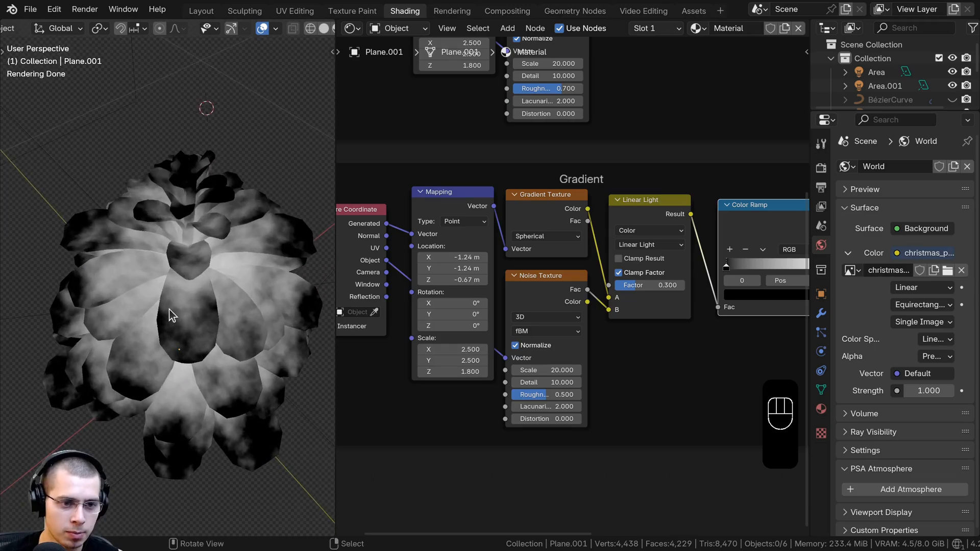
# Step: Tidy the position of the Gradient frame's Color Ramp and change its black first stop to brown
pyautogui.scroll(-3, 571, 288)
pyautogui.moveTo(750, 343); pyautogui.dragTo(655, 362, button='middle')
pyautogui.moveTo(642, 266); pyautogui.dragTo(638, 263)
pyautogui.scroll(4, 618, 272)
pyautogui.moveTo(617, 271); pyautogui.dragTo(597, 265, button='middle')
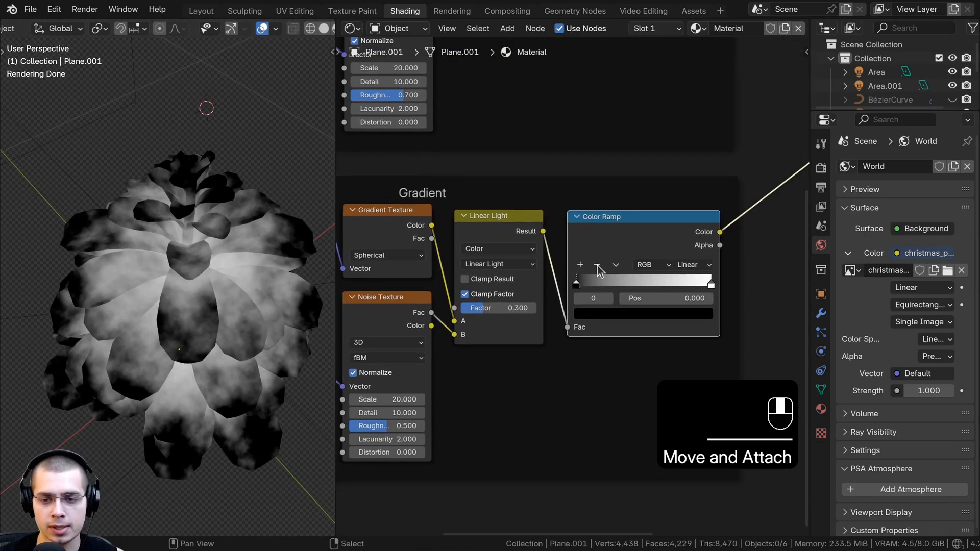
pyautogui.moveTo(598, 318); pyautogui.dragTo(555, 324, button='middle')
pyautogui.click(554, 321)
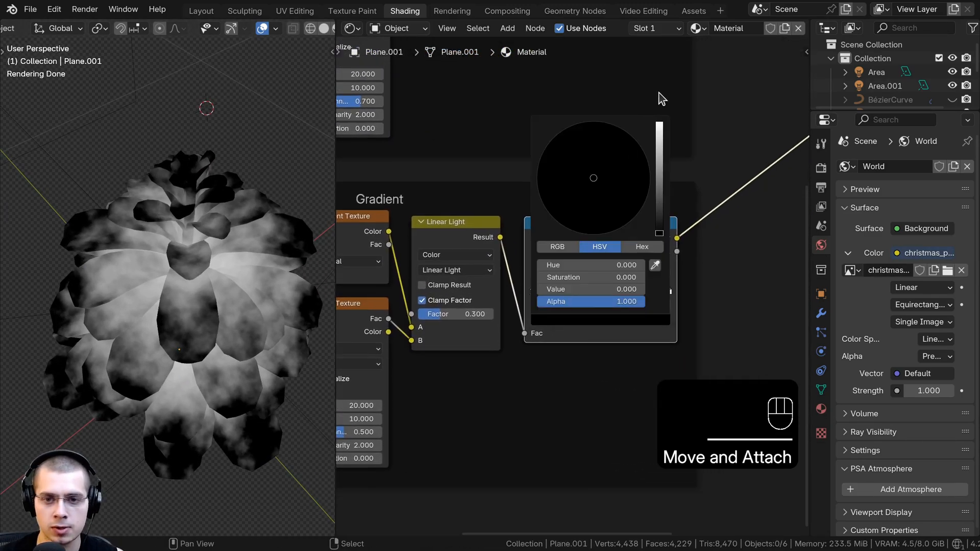
pyautogui.moveTo(658, 195); pyautogui.dragTo(582, 221)
pyautogui.scroll(-5, 582, 224)
pyautogui.scroll(6, 582, 224)
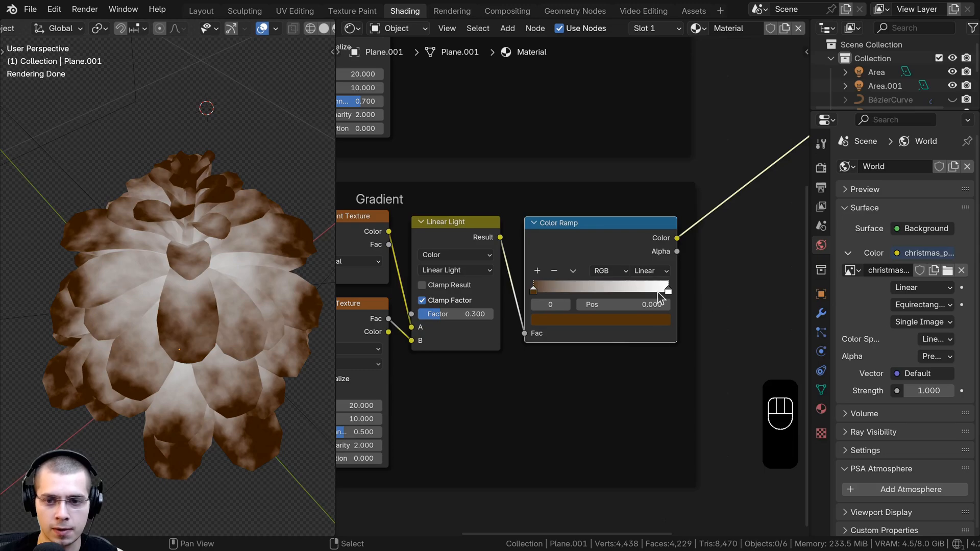
# Step: Change the Color Ramp's white stop to a very dark, nearly black brown and move it to position 0.249
pyautogui.click(668, 291)
pyautogui.click(648, 320)
pyautogui.moveTo(660, 149); pyautogui.dragTo(660, 204)
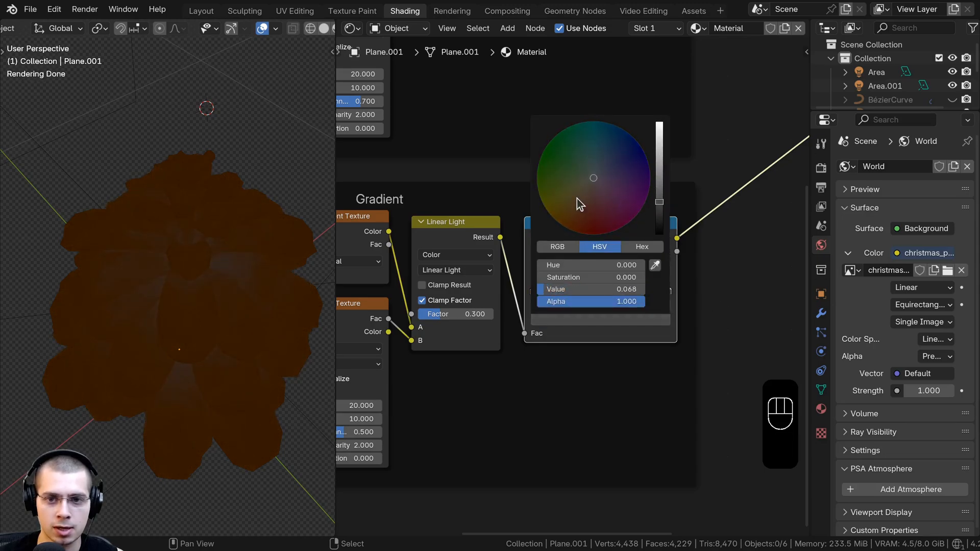
pyautogui.moveTo(577, 198); pyautogui.dragTo(567, 232)
pyautogui.scroll(-4, 568, 234)
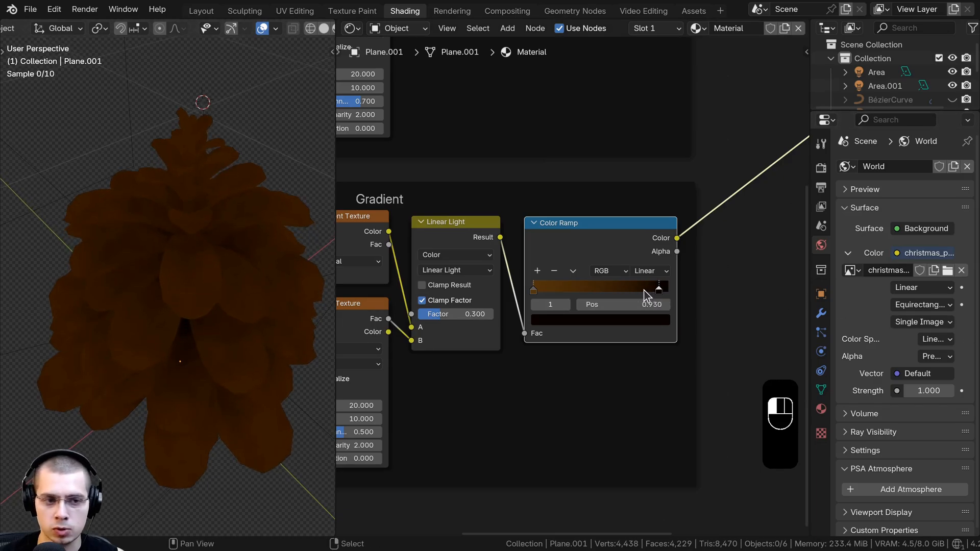
pyautogui.moveTo(608, 288); pyautogui.dragTo(542, 320)
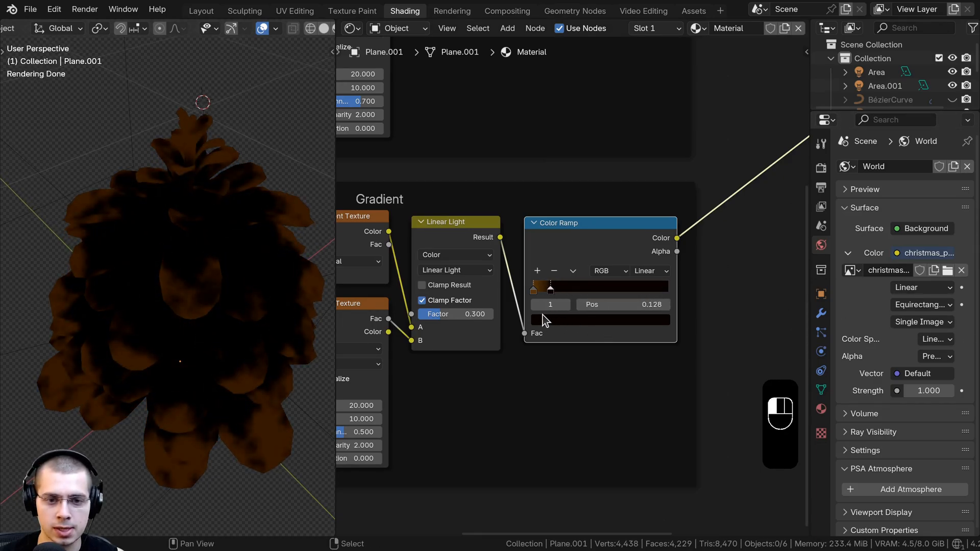
pyautogui.scroll(2, 562, 334)
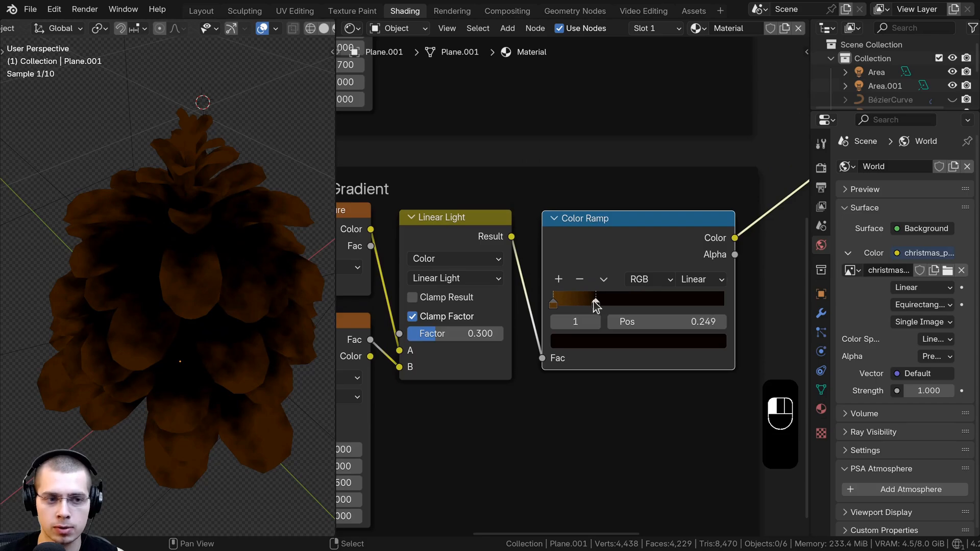
# Step: Paste the dark brown 190C00 onto the Color Ramp's second stop and check the hex colours of both stops
pyautogui.hotkey('ctrl', 'v')
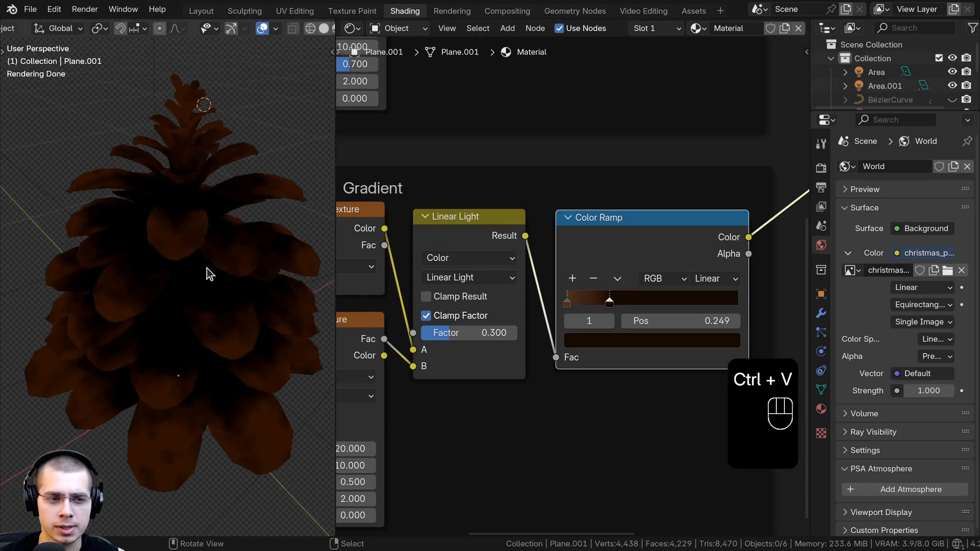
pyautogui.moveTo(607, 315); pyautogui.dragTo(579, 223, button='middle')
pyautogui.scroll(1, 578, 223)
pyautogui.click(584, 235)
pyautogui.click(679, 422)
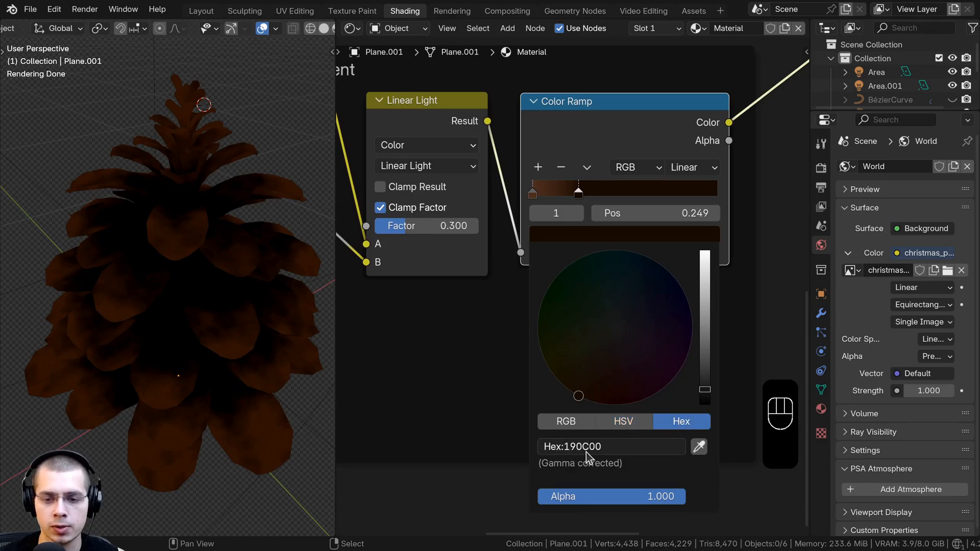
pyautogui.click(533, 193)
pyautogui.click(557, 239)
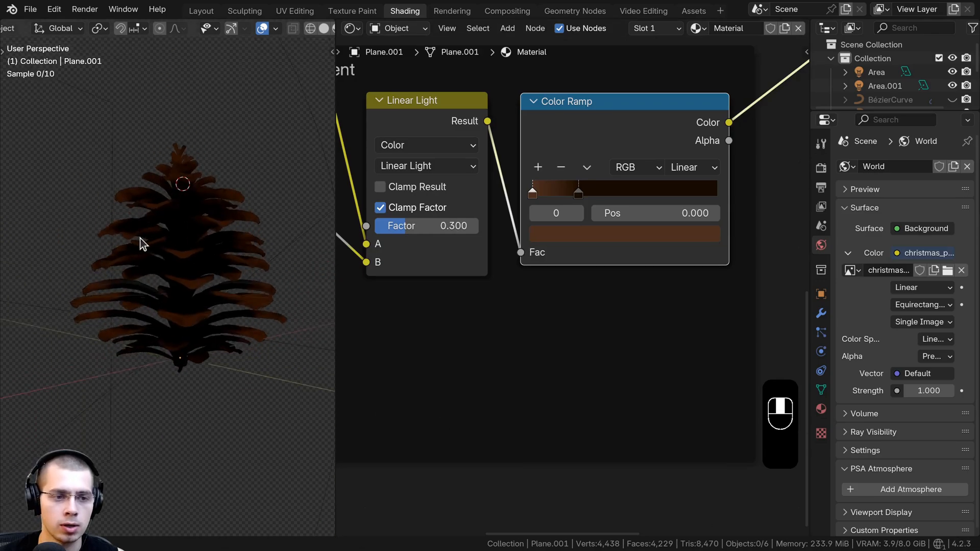
# Step: Add a Principled BSDF between the Gradient frame's brown Color Ramp and the Material Output, with the ramp color feeding its Base Color
pyautogui.scroll(-5, 578, 209)
pyautogui.scroll(-1, 580, 255)
pyautogui.scroll(1, 665, 99)
pyautogui.moveTo(665, 98); pyautogui.dragTo(623, 111, button='middle')
pyautogui.hotkey('shift', 'a')
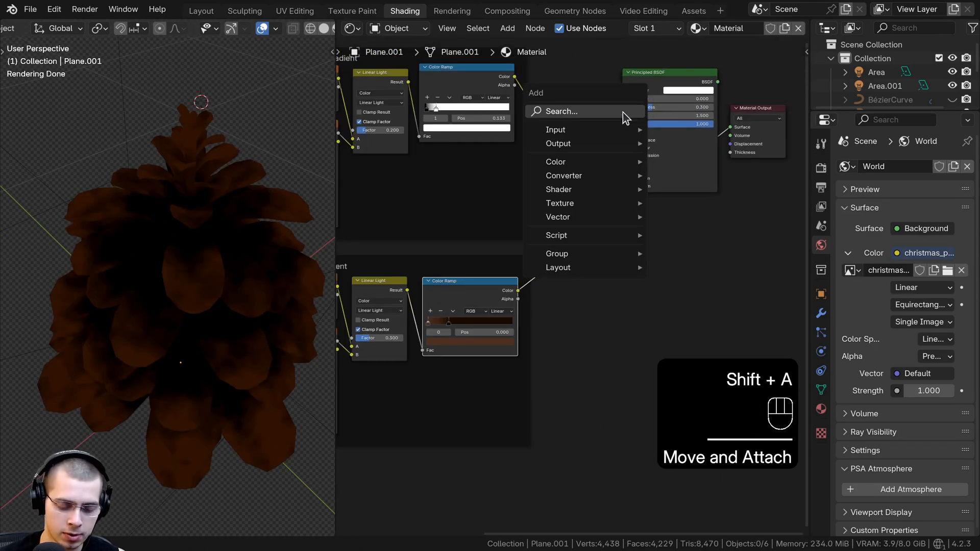
pyautogui.write('pri')
pyautogui.press('Return')
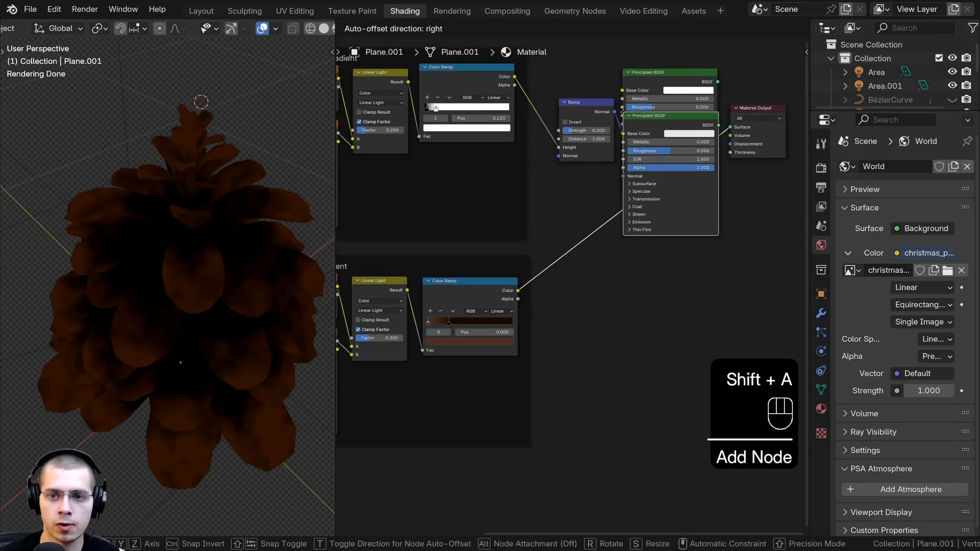
pyautogui.click(495, 237)
pyautogui.moveTo(569, 204); pyautogui.dragTo(610, 265)
pyautogui.moveTo(579, 314); pyautogui.dragTo(594, 296, button='middle')
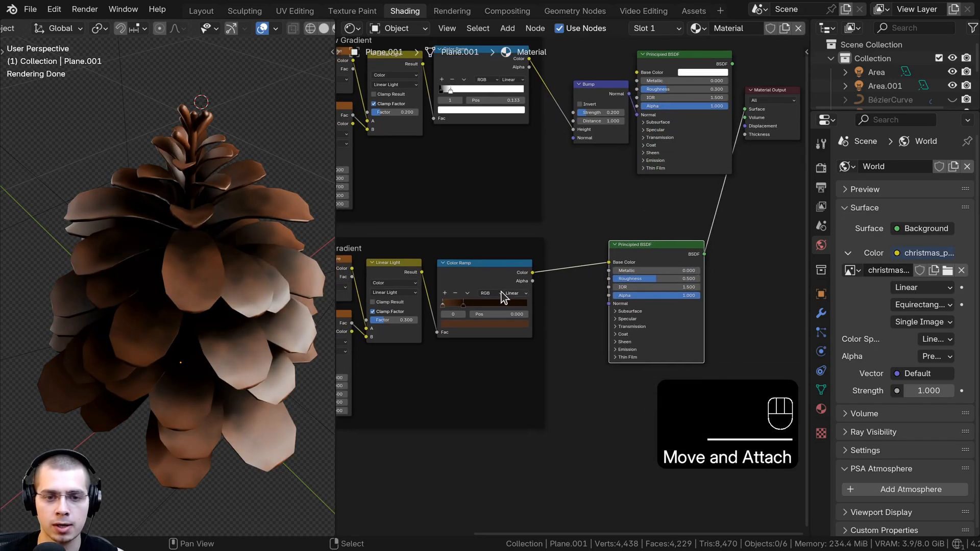
# Step: Tidy the position of the brown Principled BSDF and set its roughness to 0.7
pyautogui.click(496, 283)
pyautogui.moveTo(651, 245); pyautogui.dragTo(665, 236)
pyautogui.moveTo(667, 236); pyautogui.dragTo(606, 261, button='middle')
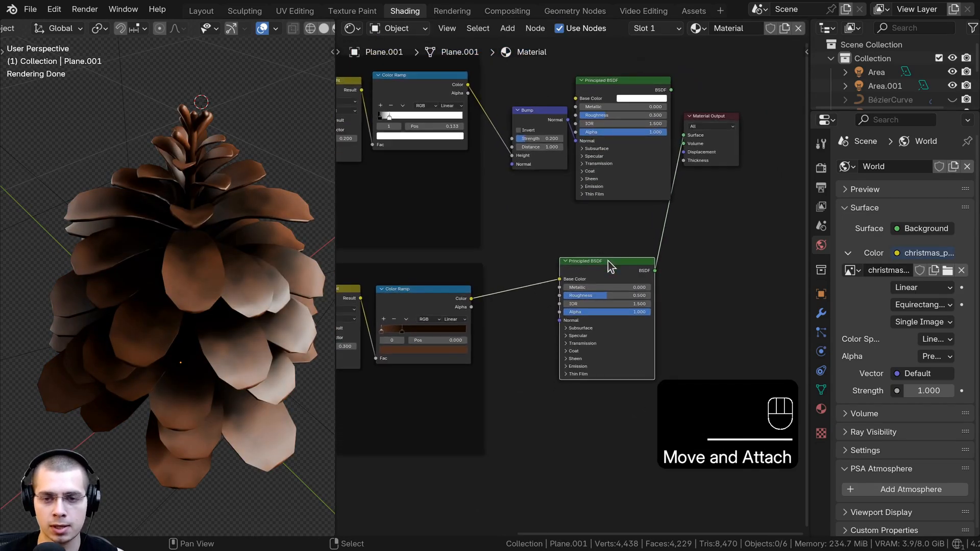
pyautogui.moveTo(608, 262); pyautogui.dragTo(611, 261)
pyautogui.moveTo(260, 269)
pyautogui.mouseDown(button='middle')
pyautogui.moveTo(256, 298)
pyautogui.moveTo(265, 257)
pyautogui.mouseUp(button='middle')
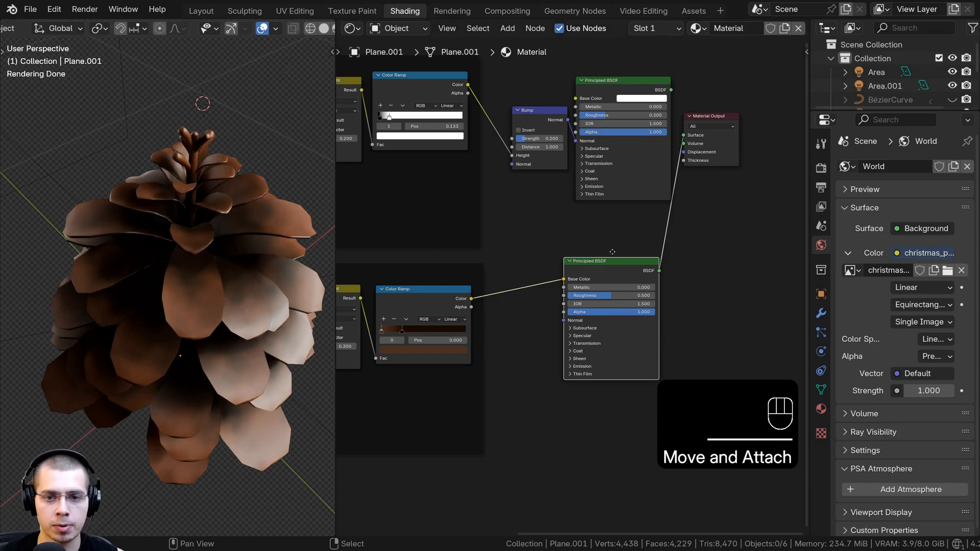
pyautogui.scroll(2, 638, 354)
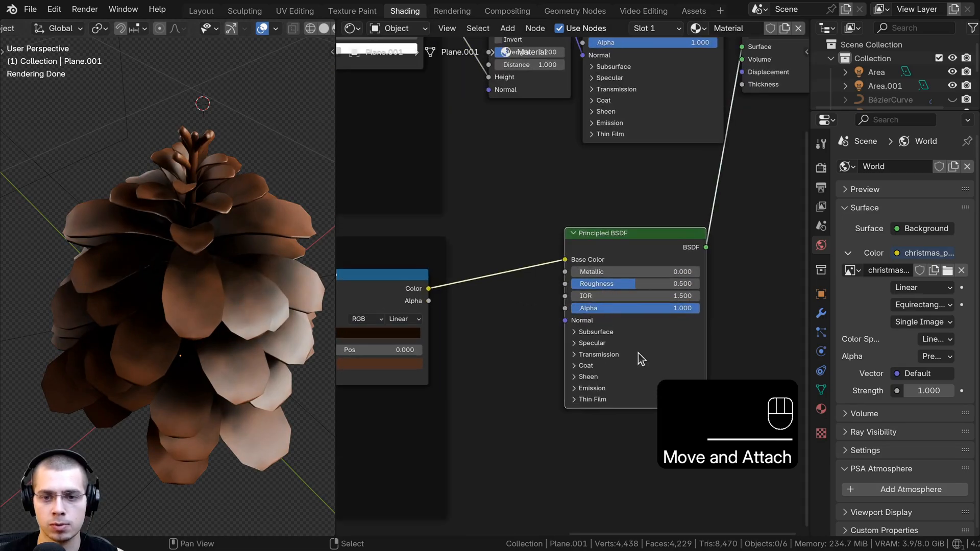
pyautogui.click(647, 284)
pyautogui.write('.7')
pyautogui.press('Return')
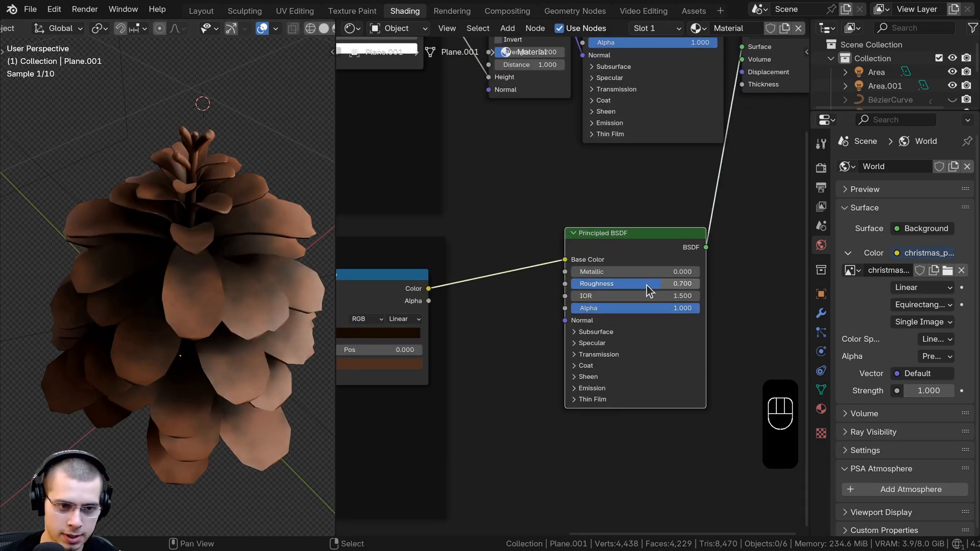
pyautogui.scroll(-4, 556, 260)
pyautogui.moveTo(628, 257); pyautogui.dragTo(646, 249)
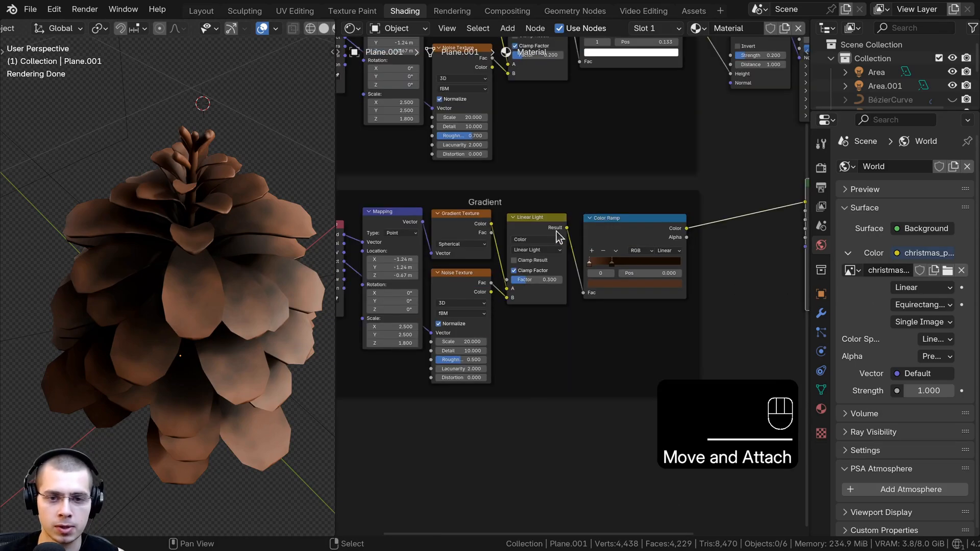
# Step: Link the Gradient frame's Linear Light result to the brown Principled BSDF's Normal input
pyautogui.click(557, 230)
pyautogui.moveTo(557, 230); pyautogui.dragTo(456, 225, button='middle')
pyautogui.moveTo(506, 215); pyautogui.dragTo(702, 241)
pyautogui.click(458, 222)
pyautogui.scroll(1, 552, 192)
# Step: Insert a Bump node on the link into the brown BSDF's Normal, feed it through Height, and set its strength to 0.2
pyautogui.hotkey('shift', 'a')
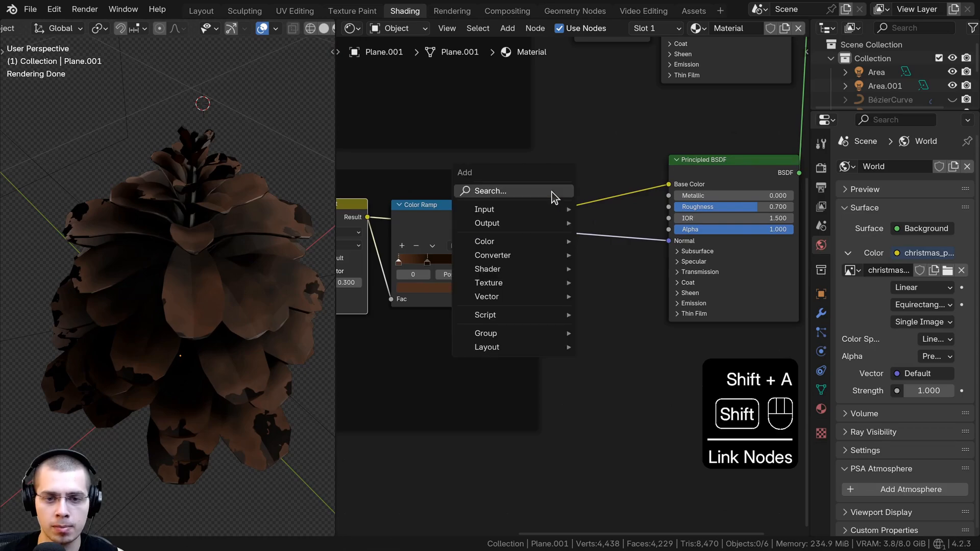
pyautogui.write('bum')
pyautogui.click(584, 215)
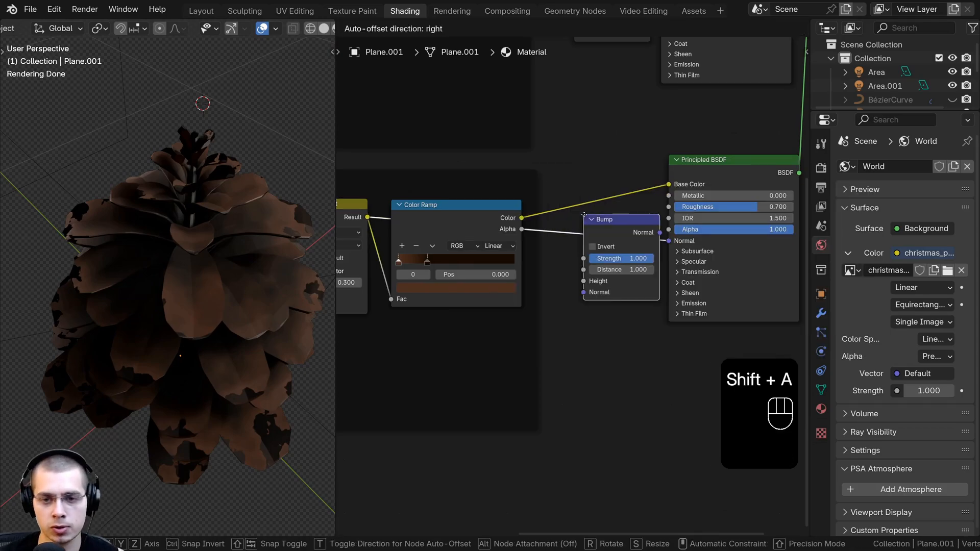
pyautogui.click(575, 224)
pyautogui.scroll(1, 535, 317)
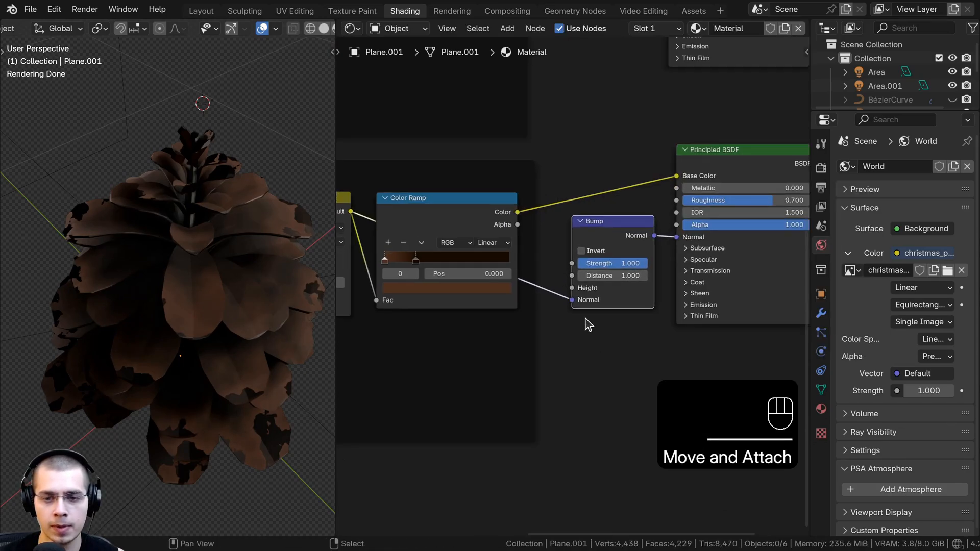
pyautogui.moveTo(578, 300); pyautogui.dragTo(579, 288)
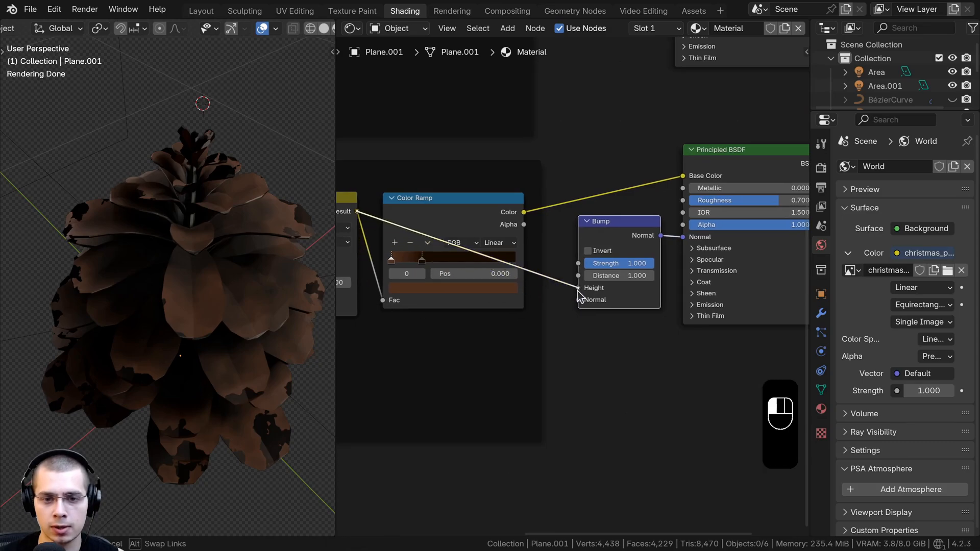
pyautogui.scroll(-2, 578, 289)
pyautogui.scroll(2, 578, 289)
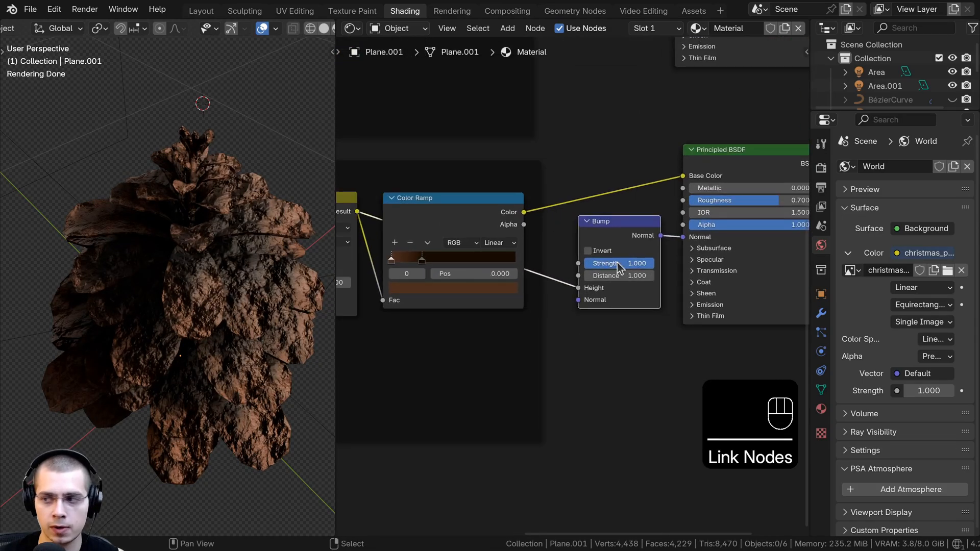
pyautogui.write('0.2')
pyautogui.press('Return')
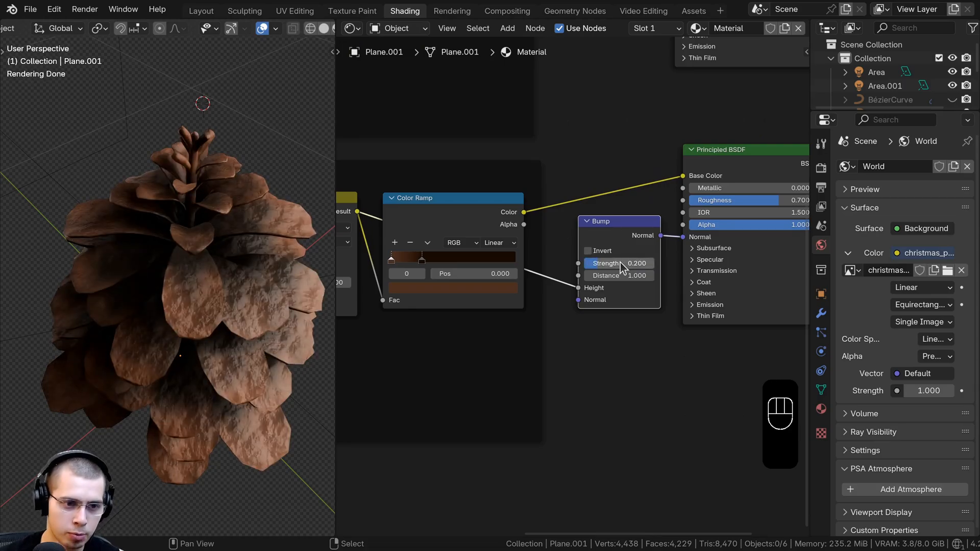
# Step: Set the roughness of the Gradient frame's Noise Texture to 0.75
pyautogui.scroll(-3, 187, 339)
pyautogui.moveTo(187, 339); pyautogui.dragTo(179, 314, button='middle')
pyautogui.moveTo(591, 323); pyautogui.dragTo(663, 321, button='middle')
pyautogui.scroll(-2, 663, 320)
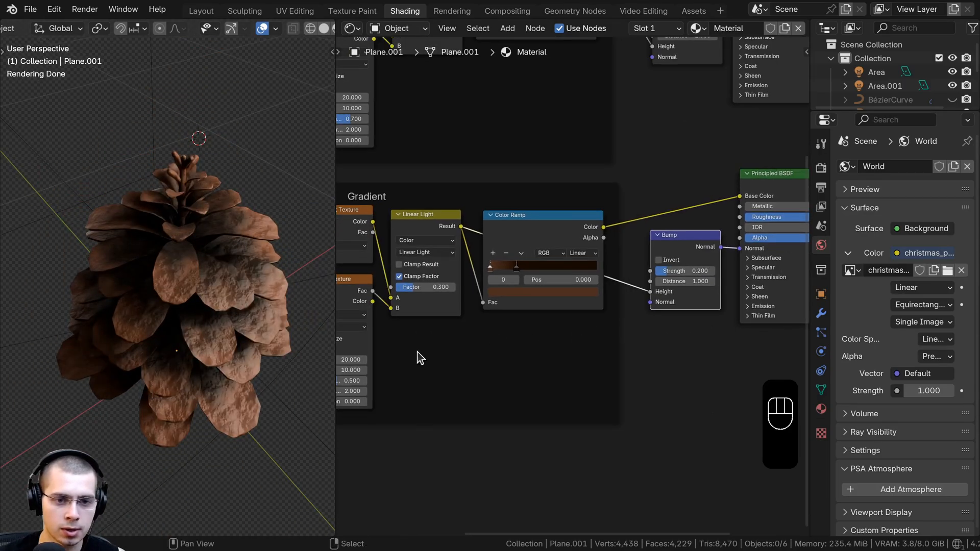
pyautogui.scroll(6, 173, 253)
pyautogui.moveTo(345, 312); pyautogui.dragTo(485, 317, button='middle')
pyautogui.scroll(4, 467, 327)
pyautogui.moveTo(493, 418); pyautogui.dragTo(535, 342, button='middle')
pyautogui.moveTo(539, 193); pyautogui.dragTo(541, 191)
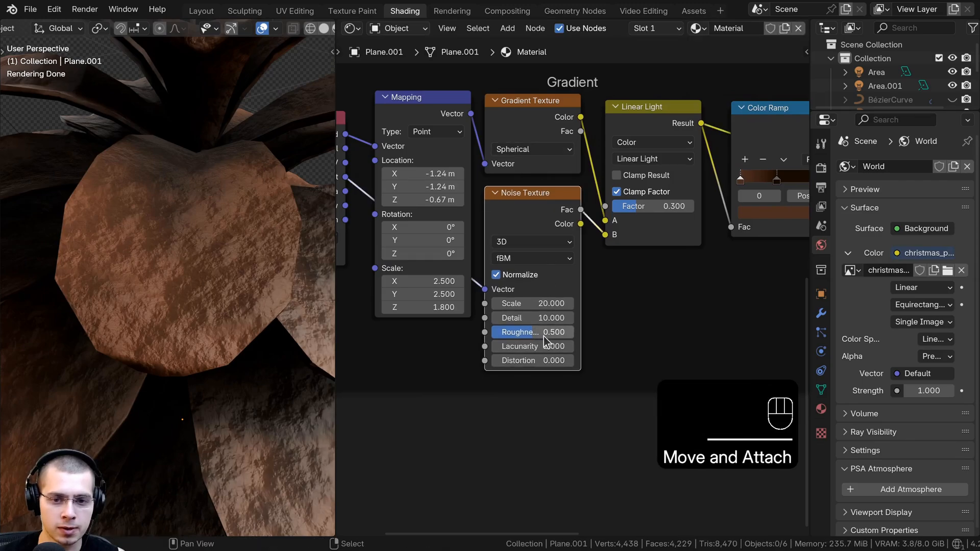
pyautogui.moveTo(546, 335); pyautogui.dragTo(557, 335)
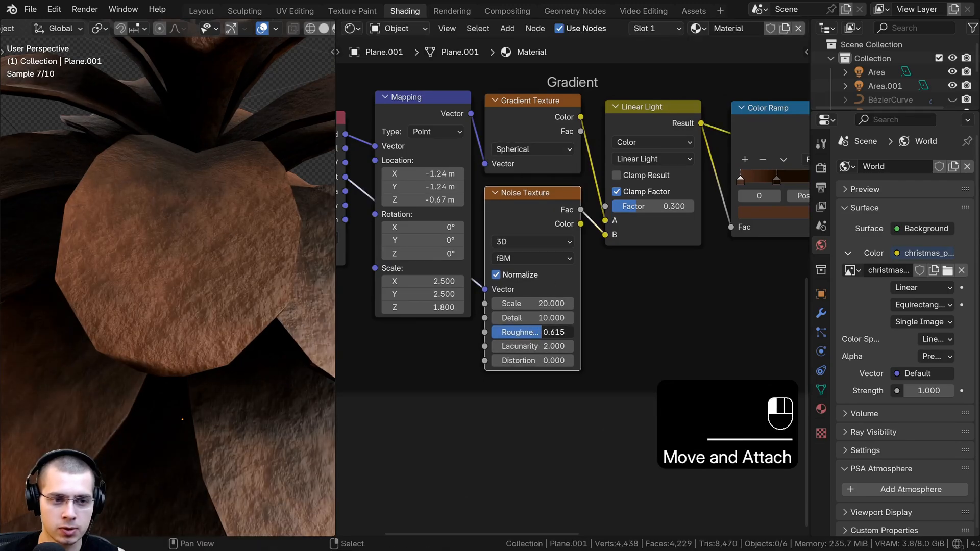
pyautogui.click(544, 333)
pyautogui.write('.75')
pyautogui.press('Return')
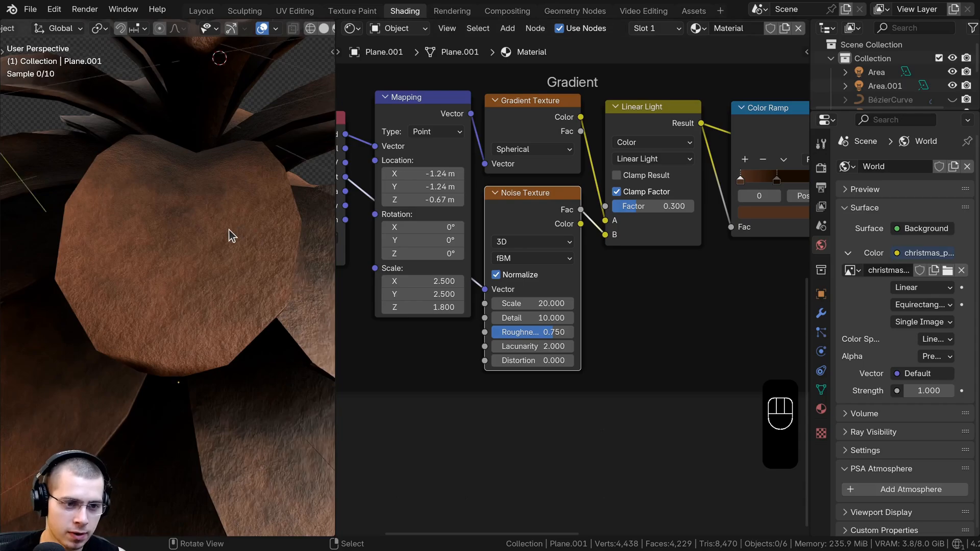
# Step: Set the brown shader's Bump strength to 0.15 and adjust the node's position beside the Principled BSDF
pyautogui.scroll(-4, 230, 232)
pyautogui.scroll(5, 230, 234)
pyautogui.keyDown('ctrl'); pyautogui.scroll(-10, 405, 332); pyautogui.keyUp('ctrl')
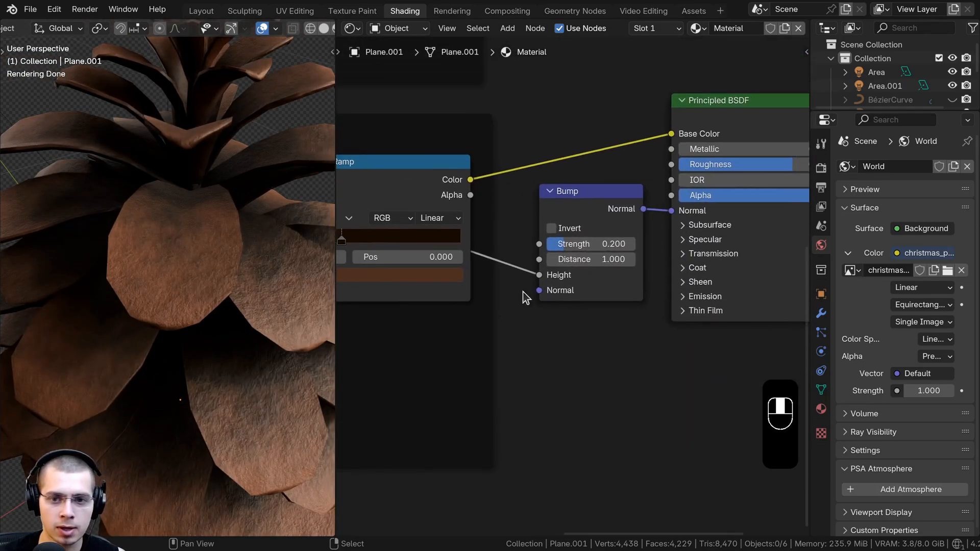
pyautogui.click(602, 249)
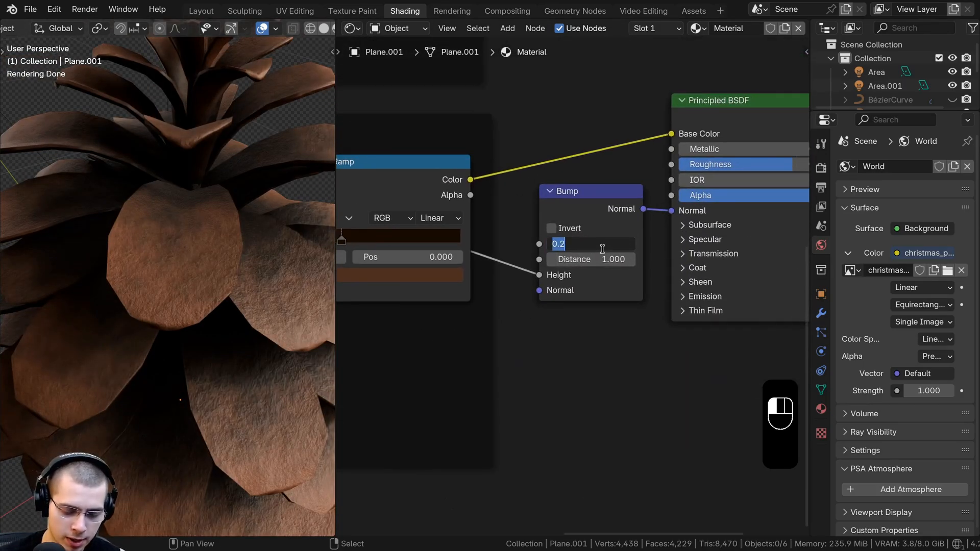
pyautogui.write('.15')
pyautogui.press('Return')
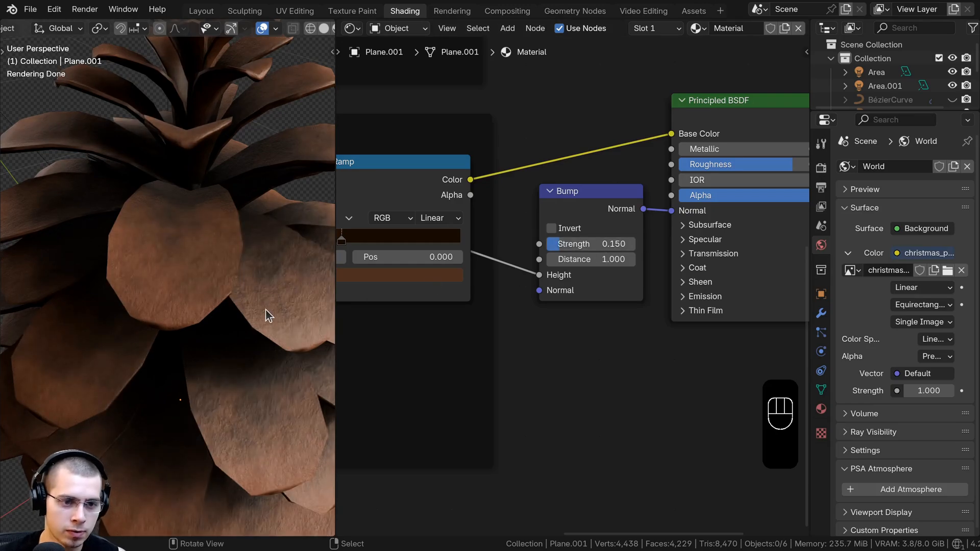
pyautogui.scroll(-5, 266, 310)
pyautogui.moveTo(265, 310); pyautogui.dragTo(200, 319, button='middle')
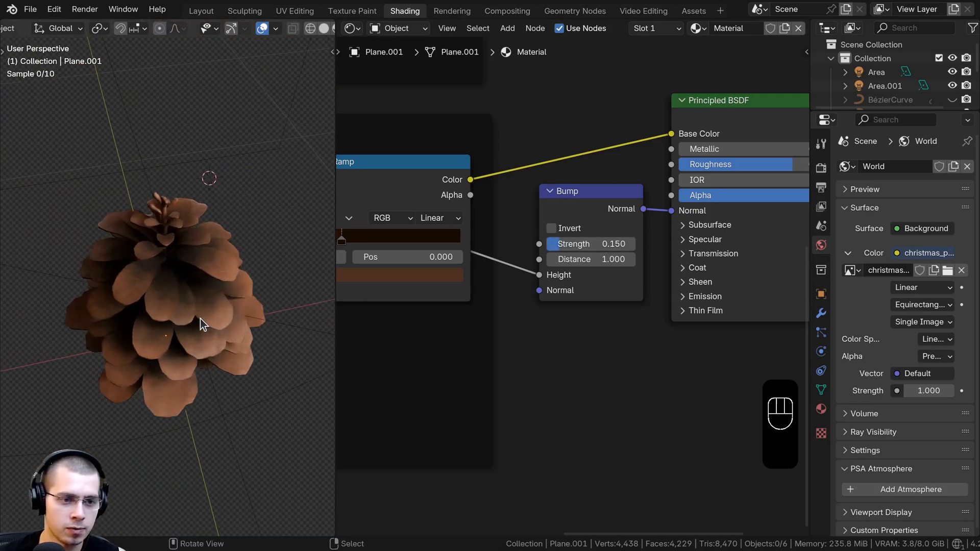
pyautogui.scroll(-2, 511, 265)
pyautogui.moveTo(542, 247); pyautogui.dragTo(592, 251)
# Step: Preview the snow and brown Principled BSDFs in turn and move the Material Output farther from them to make room
pyautogui.scroll(1, 592, 245)
pyautogui.moveTo(597, 240); pyautogui.dragTo(485, 341, button='middle')
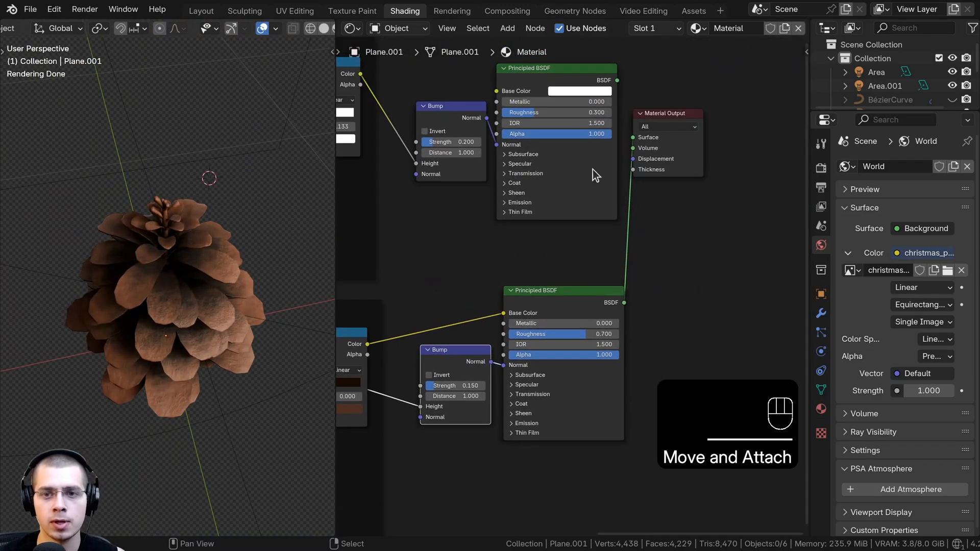
pyautogui.keyDown('ctrl'); pyautogui.keyDown('shift'); pyautogui.click(555, 81); pyautogui.keyUp('shift'); pyautogui.keyUp('ctrl')
pyautogui.keyDown('ctrl'); pyautogui.keyDown('shift'); pyautogui.click(577, 302); pyautogui.keyUp('shift'); pyautogui.keyUp('ctrl')
pyautogui.moveTo(670, 110); pyautogui.dragTo(753, 164)
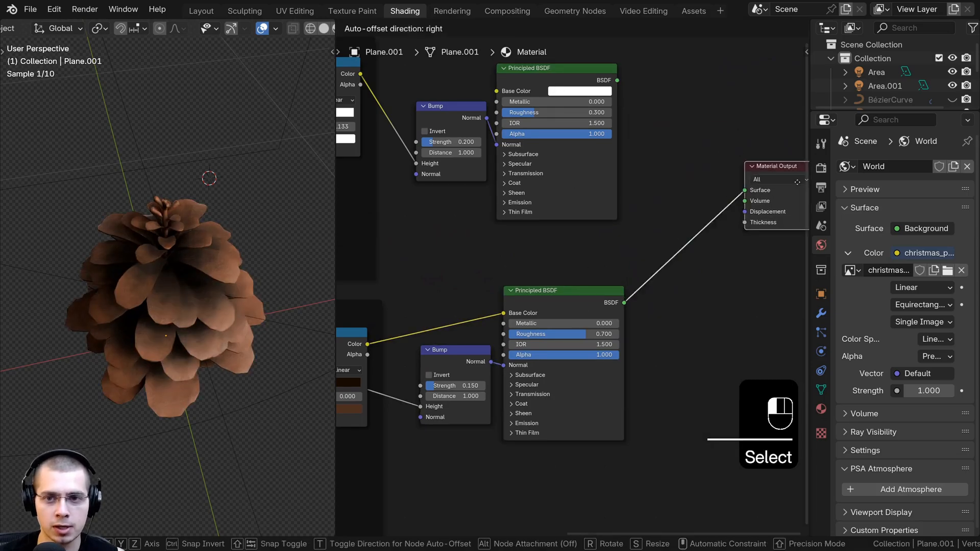
# Step: Combine the snow and brown Principled BSDFs with a Mix Shader and place it just before the Material Output
pyautogui.scroll(-1, 630, 218)
pyautogui.keyDown('shift'); pyautogui.click(554, 125); pyautogui.keyUp('shift')
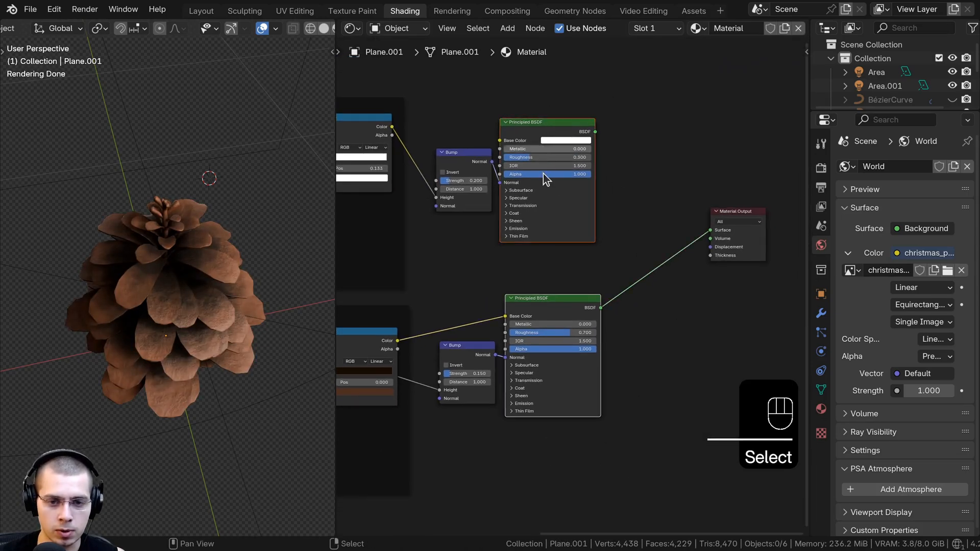
pyautogui.moveTo(537, 231); pyautogui.dragTo(534, 233, button='middle')
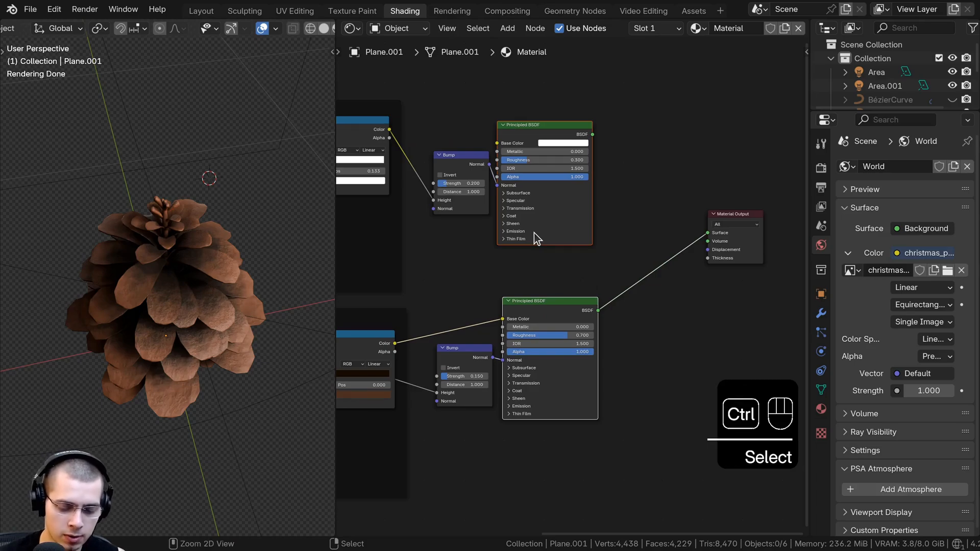
pyautogui.hotkey('ctrl', '0')
pyautogui.press('a')
pyautogui.scroll(2, 572, 229)
pyautogui.moveTo(670, 215); pyautogui.dragTo(562, 237, button='middle')
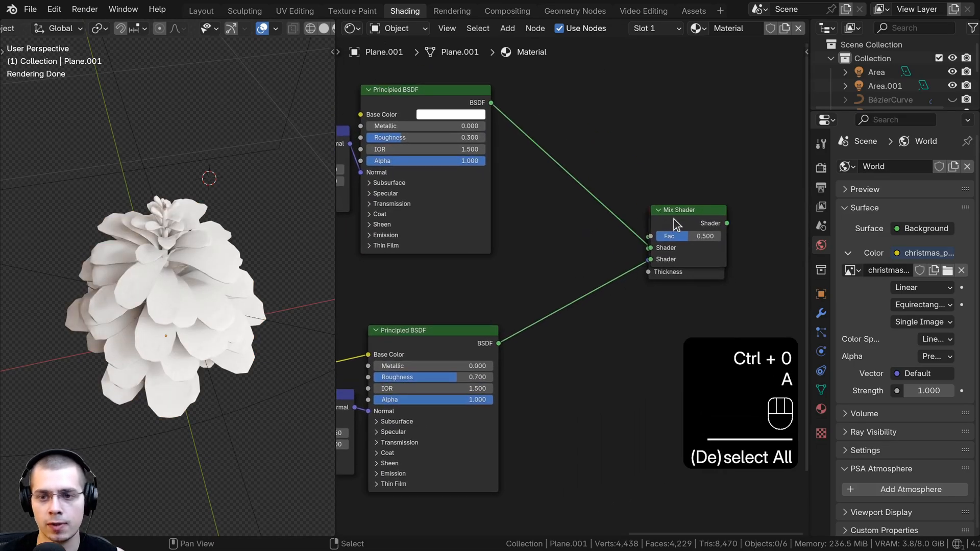
pyautogui.moveTo(679, 217); pyautogui.dragTo(577, 232)
pyautogui.moveTo(574, 234); pyautogui.dragTo(591, 233, button='middle')
pyautogui.moveTo(586, 244)
pyautogui.mouseDown()
pyautogui.moveTo(612, 243)
pyautogui.moveTo(571, 243)
pyautogui.moveTo(607, 243)
pyautogui.moveTo(579, 243)
pyautogui.mouseUp()
# Step: Link the Snow Gradient frame's Color Ramp color to the Mix Shader's Fac input
pyautogui.scroll(-1, 331, 246)
pyautogui.moveTo(339, 248); pyautogui.dragTo(531, 251, button='middle')
pyautogui.scroll(-3, 531, 252)
pyautogui.moveTo(414, 206); pyautogui.dragTo(505, 216, button='middle')
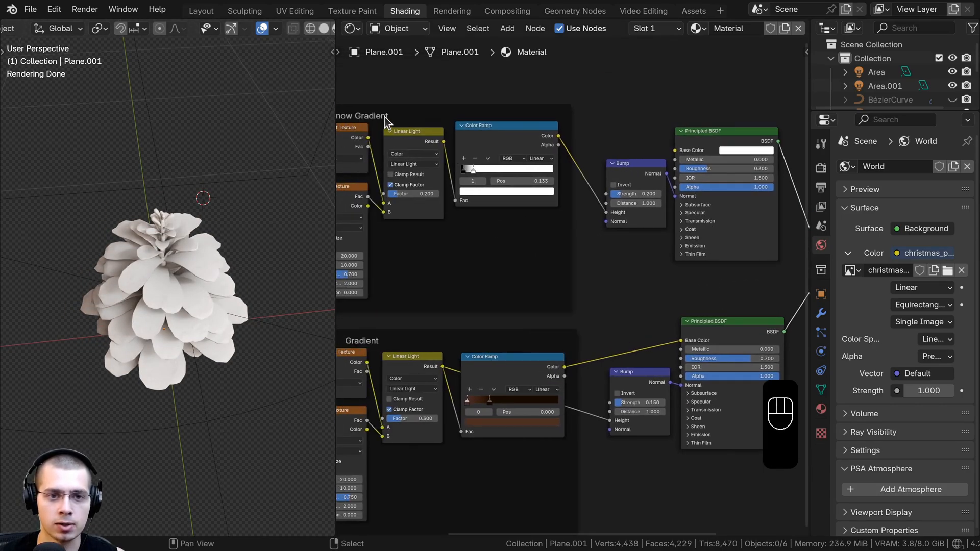
pyautogui.moveTo(353, 120); pyautogui.dragTo(407, 116, button='middle')
pyautogui.moveTo(610, 132); pyautogui.dragTo(496, 108, button='middle')
pyautogui.click(500, 109)
pyautogui.moveTo(501, 109); pyautogui.dragTo(765, 226)
pyautogui.moveTo(765, 227); pyautogui.dragTo(681, 243, button='middle')
pyautogui.scroll(3, 153, 341)
pyautogui.scroll(1, 170, 310)
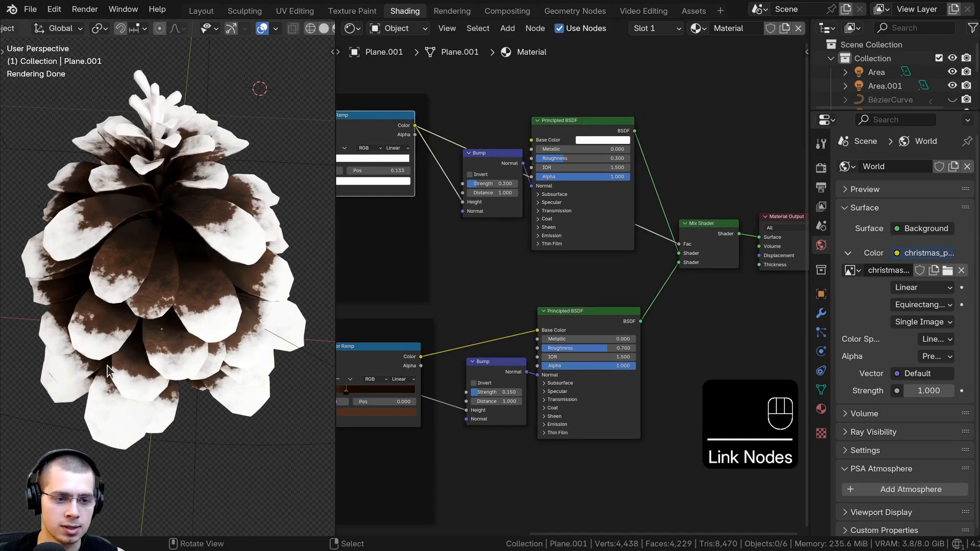
# Step: Tidy the Mix Shader's position next to the Material Output and inspect the snowy pine cone in the viewport
pyautogui.moveTo(775, 297); pyautogui.dragTo(648, 324, button='middle')
pyautogui.scroll(3, 583, 278)
pyautogui.click(595, 268)
pyautogui.press('g')
pyautogui.click(602, 268)
pyautogui.press('a')
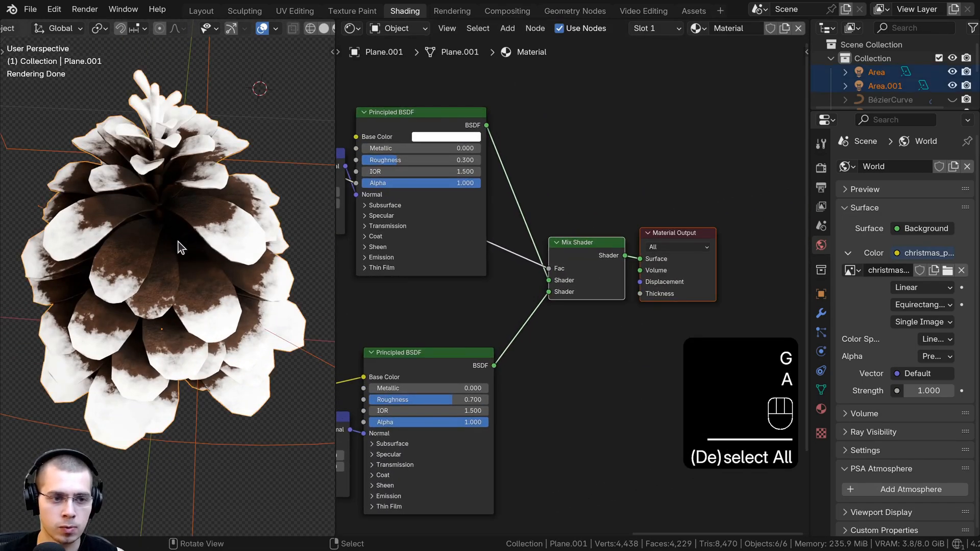
pyautogui.moveTo(179, 247); pyautogui.dragTo(199, 276, button='middle')
pyautogui.press('a')
# Step: Darken the snow Principled BSDF's base color to light grey D7D7D7 and check its hex value
pyautogui.scroll(1, 467, 164)
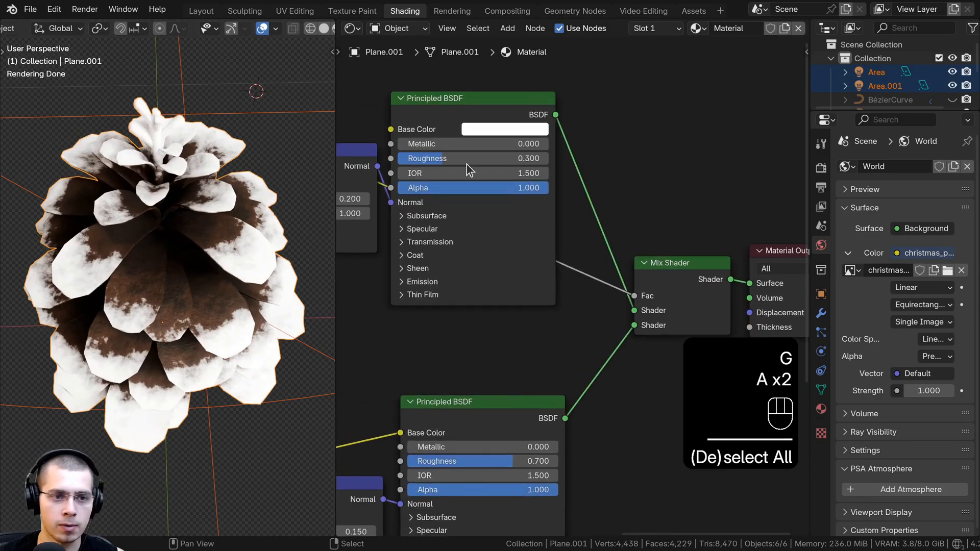
pyautogui.click(476, 131)
pyautogui.moveTo(600, 144); pyautogui.dragTo(601, 169)
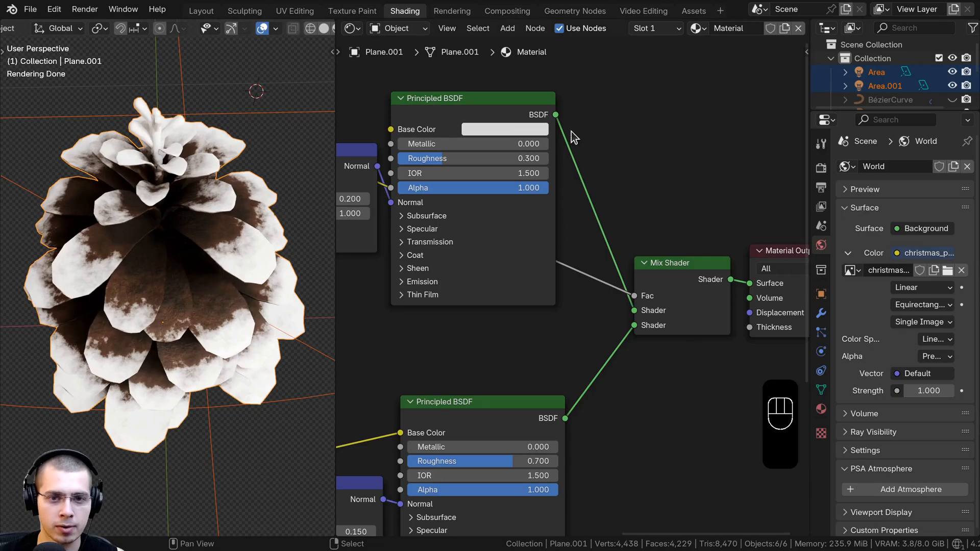
pyautogui.scroll(-5, 196, 293)
pyautogui.press('a')
pyautogui.click(480, 130)
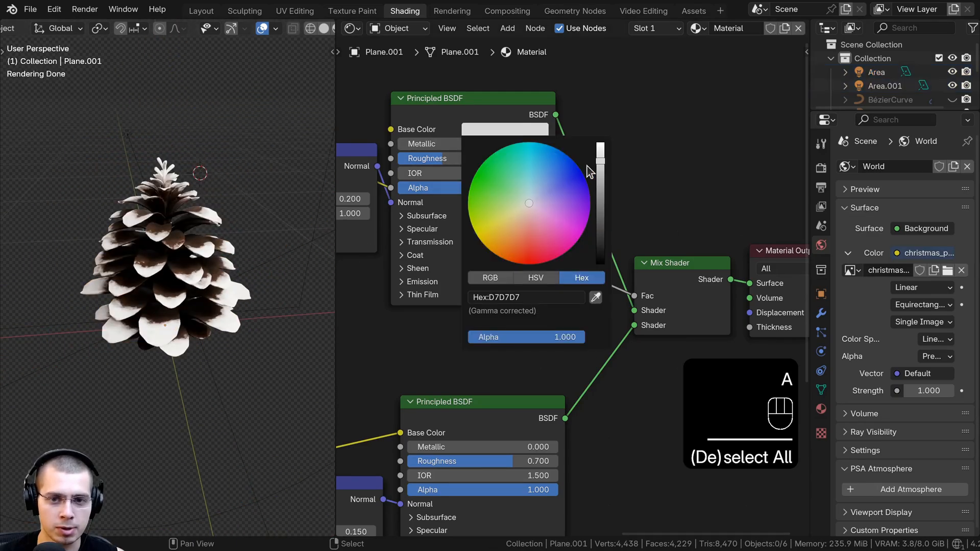
# Step: Lighten the black first color stop of the snow gradient's Color Ramp to light grey
pyautogui.moveTo(177, 310); pyautogui.dragTo(176, 330, button='middle')
pyautogui.moveTo(374, 303); pyautogui.dragTo(710, 320, button='middle')
pyautogui.scroll(-3, 486, 295)
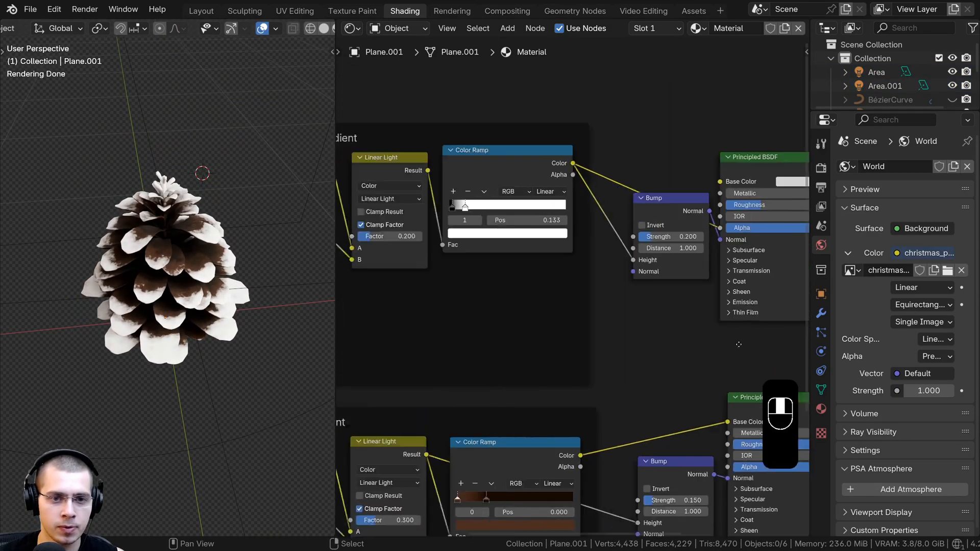
pyautogui.moveTo(445, 181); pyautogui.dragTo(567, 211, button='middle')
pyautogui.scroll(4, 567, 211)
pyautogui.moveTo(605, 202)
pyautogui.mouseDown()
pyautogui.moveTo(636, 205)
pyautogui.moveTo(576, 202)
pyautogui.moveTo(595, 203)
pyautogui.mouseUp()
pyautogui.scroll(-2, 512, 251)
pyautogui.moveTo(512, 252); pyautogui.dragTo(558, 268, button='middle')
pyautogui.scroll(4, 578, 232)
pyautogui.click(593, 199)
pyautogui.click(561, 274)
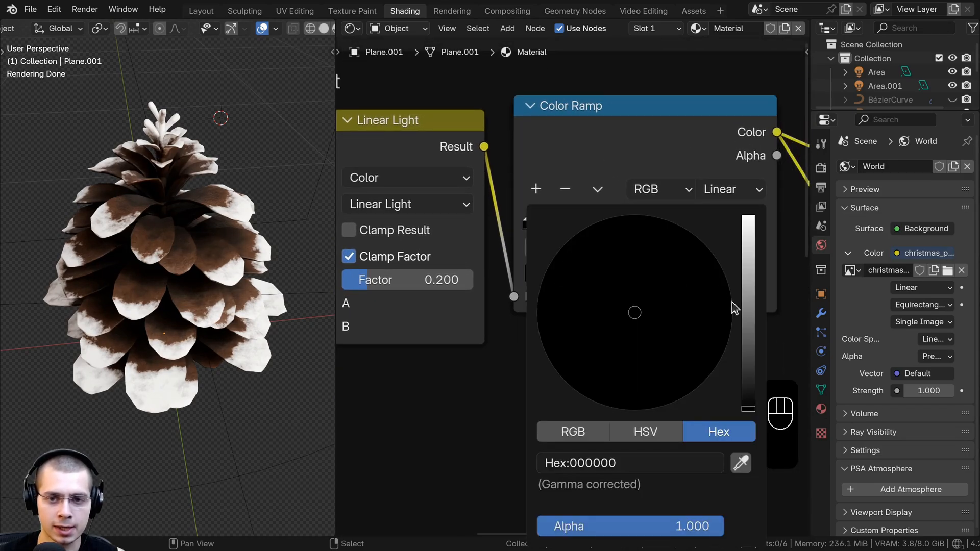
pyautogui.moveTo(749, 404); pyautogui.dragTo(730, 269)
pyautogui.scroll(-1, 452, 226)
pyautogui.click(567, 279)
# Step: Try black for the snow Color Ramp's first stop on a close-up scale and return it to light grey
pyautogui.scroll(-3, 160, 369)
pyautogui.press('a')
pyautogui.press('a')
pyautogui.scroll(8, 168, 326)
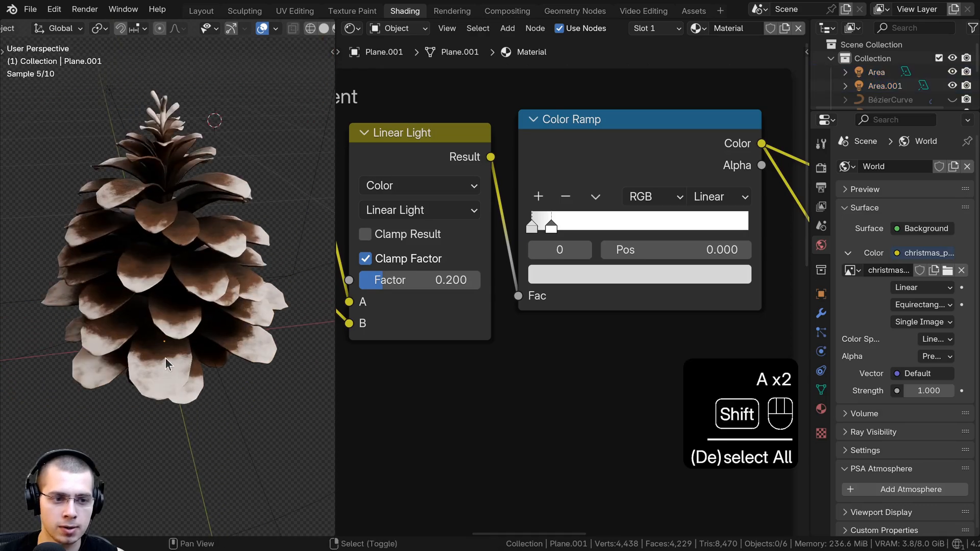
pyautogui.moveTo(158, 301); pyautogui.dragTo(210, 281, button='middle')
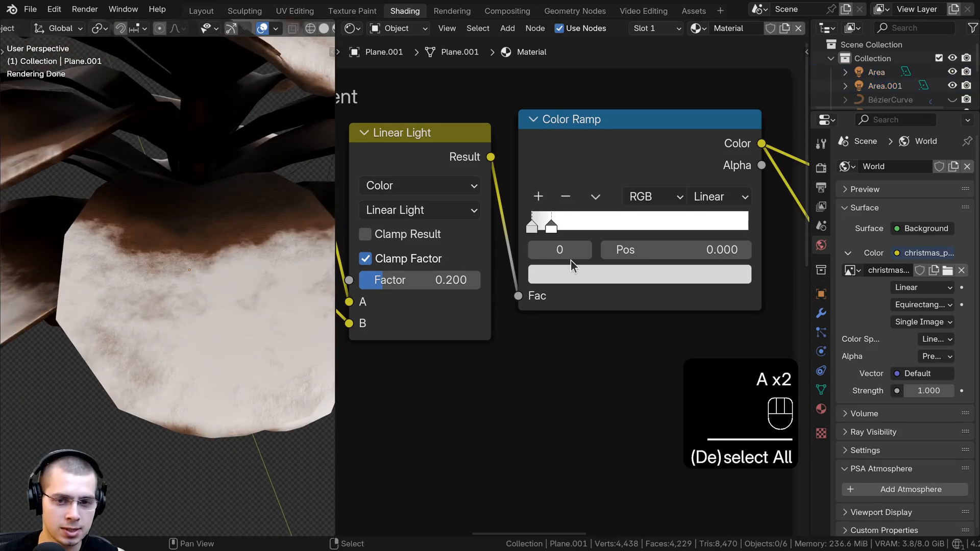
pyautogui.click(572, 273)
pyautogui.moveTo(734, 269); pyautogui.dragTo(734, 419)
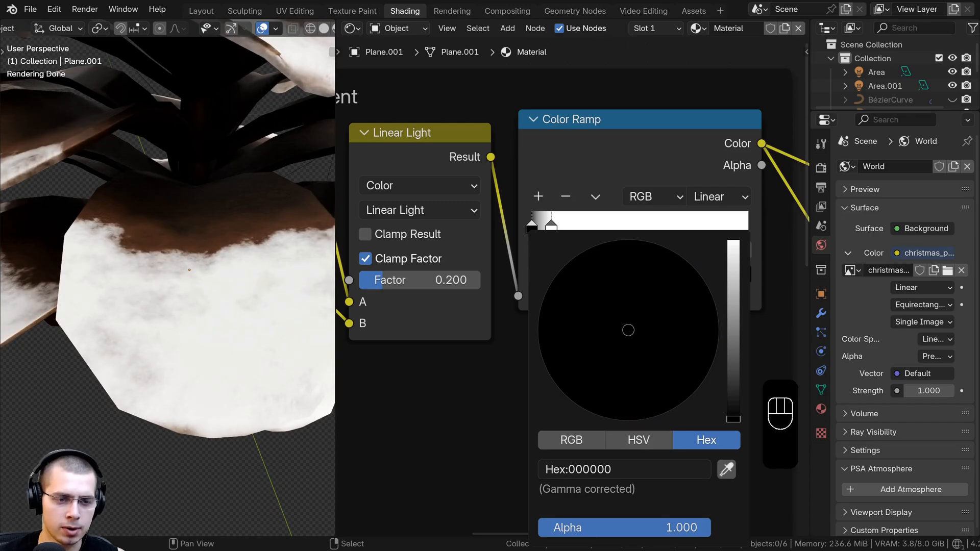
pyautogui.moveTo(734, 420); pyautogui.dragTo(734, 272)
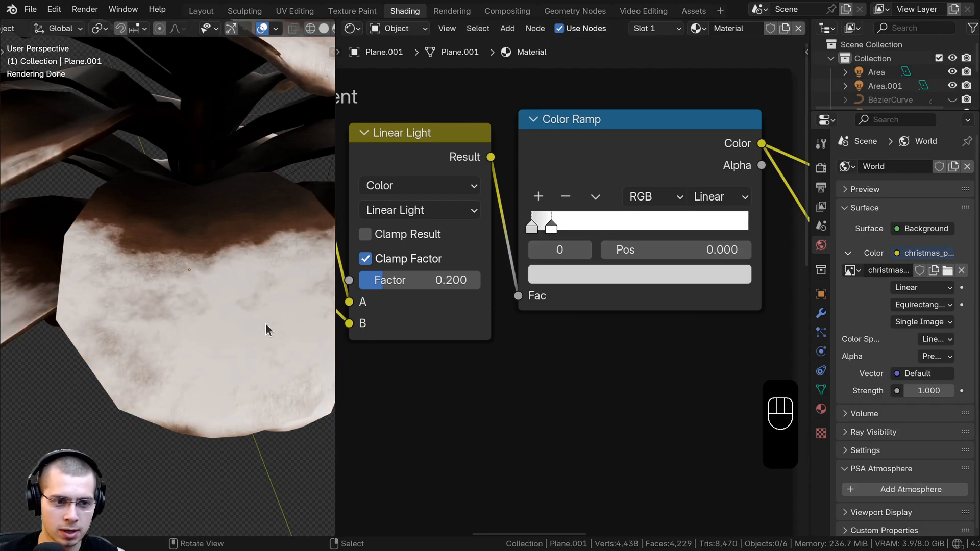
# Step: Return to the Layout workspace and save the blend file
pyautogui.scroll(-6, 265, 323)
pyautogui.moveTo(158, 328); pyautogui.dragTo(184, 356, button='middle')
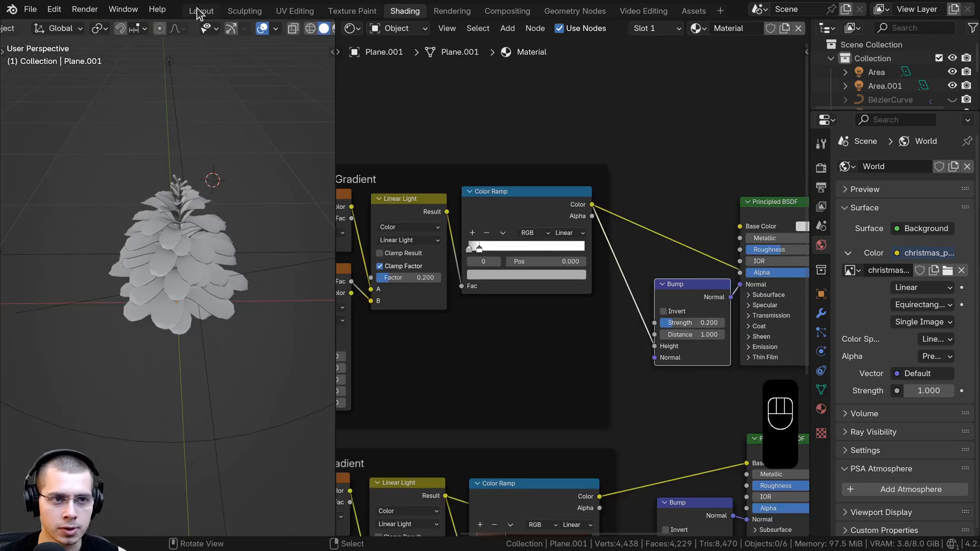
pyautogui.click(201, 11)
pyautogui.scroll(-4, 347, 334)
pyautogui.scroll(-6, 350, 340)
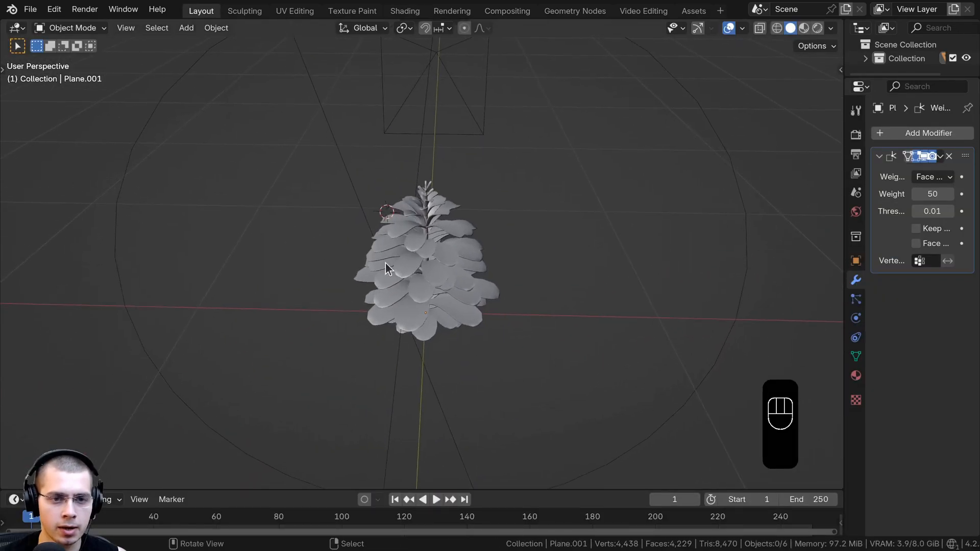
pyautogui.hotkey('ctrl', 's')
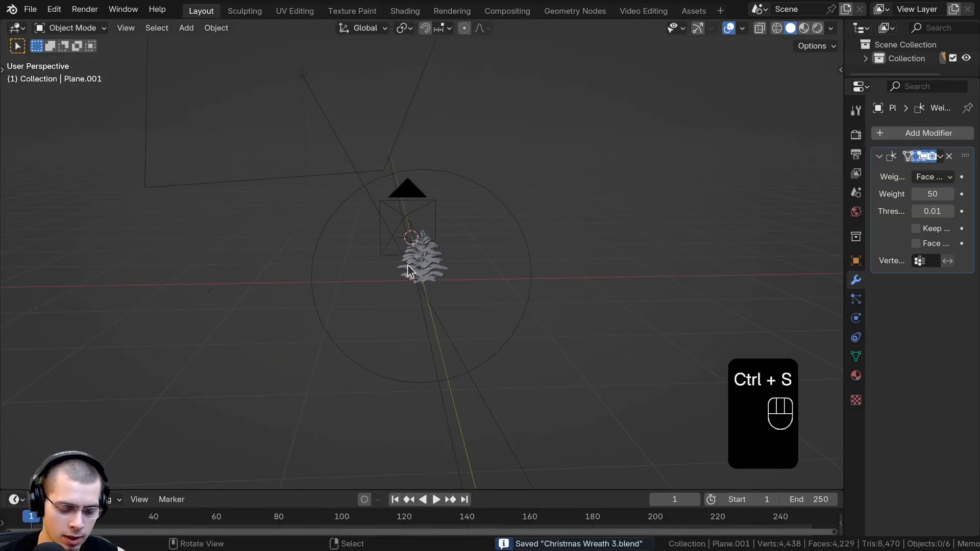
# Step: Unhide the wreath objects and scale the pine cone down to roughly 0.6 of its size
pyautogui.hotkey('alt', 'h')
pyautogui.moveTo(425, 286); pyautogui.dragTo(524, 276, button='middle')
pyautogui.click(413, 253)
pyautogui.press('s')
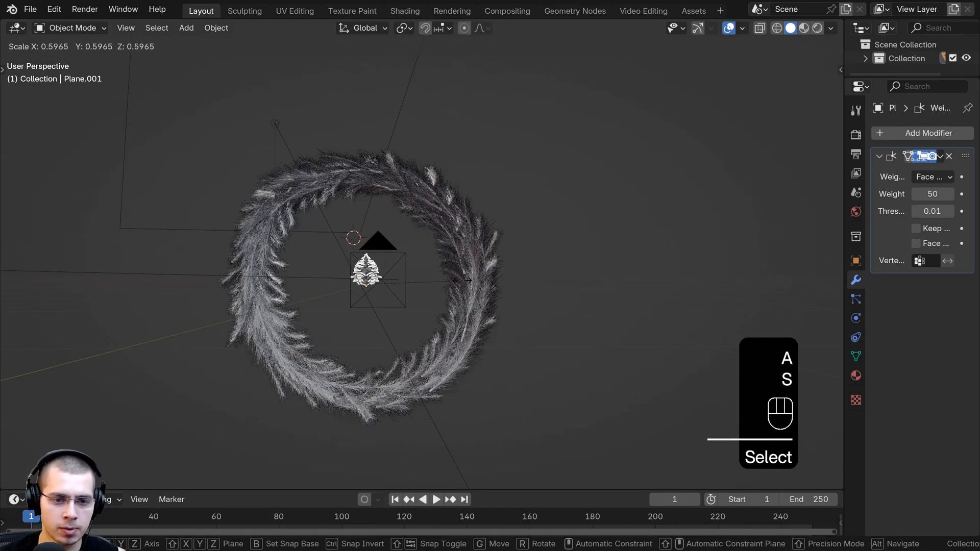
pyautogui.click(462, 280)
# Step: Move the original pine cone along the X axis until it stands outside the wreath
pyautogui.press('g')
pyautogui.press('x')
pyautogui.click(714, 297)
pyautogui.moveTo(715, 297); pyautogui.dragTo(674, 316, button='middle')
pyautogui.press('g')
pyautogui.press('x')
pyautogui.click(693, 327)
pyautogui.press('a')
pyautogui.rightClick(658, 287)
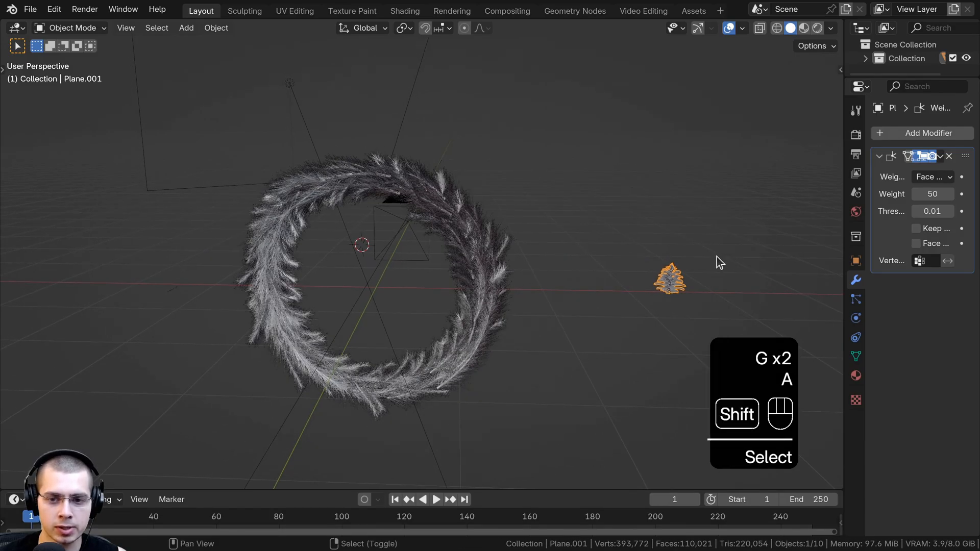
# Step: Duplicate the pine cone and position the copy on the side of the wreath nearest the original
pyautogui.hotkey('shift', 'd')
pyautogui.middleClick(659, 260)
pyautogui.click(483, 255)
pyautogui.moveTo(434, 253); pyautogui.dragTo(522, 292, button='middle')
pyautogui.press('g')
pyautogui.click(313, 248)
pyautogui.press('g')
pyautogui.click(563, 244)
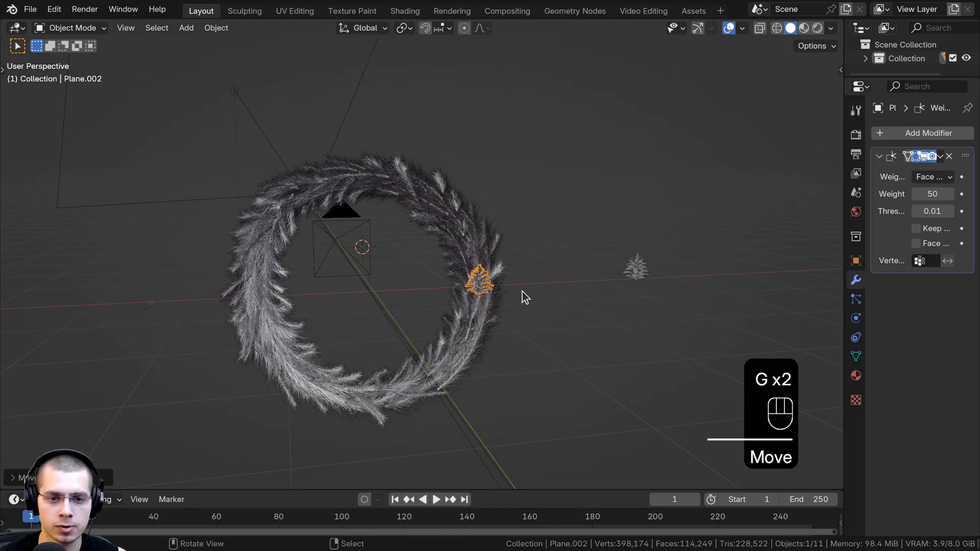
# Step: Look through the camera in rendered shading and select the pine cone copy on the wreath
pyautogui.press('KP_0')
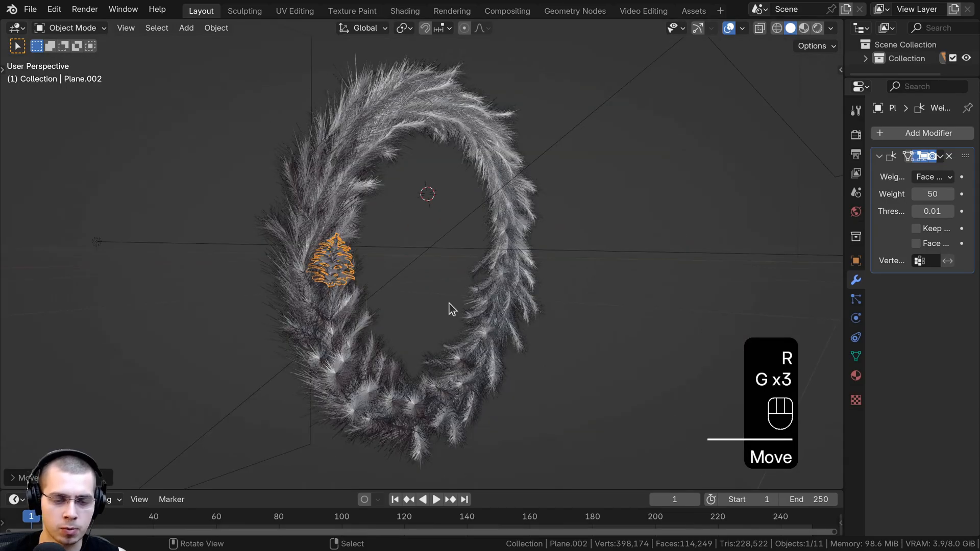
pyautogui.press('KP_0')
pyautogui.keyDown('shift'); pyautogui.moveTo(448, 302); pyautogui.dragTo(458, 298, button='middle'); pyautogui.keyUp('shift')
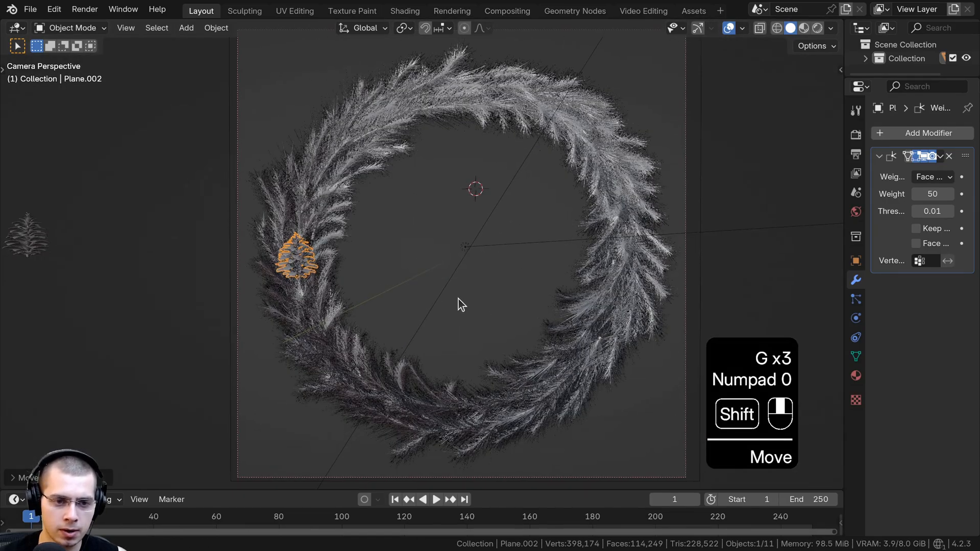
pyautogui.press('z')
pyautogui.click(444, 214)
pyautogui.press('a')
pyautogui.click(298, 265)
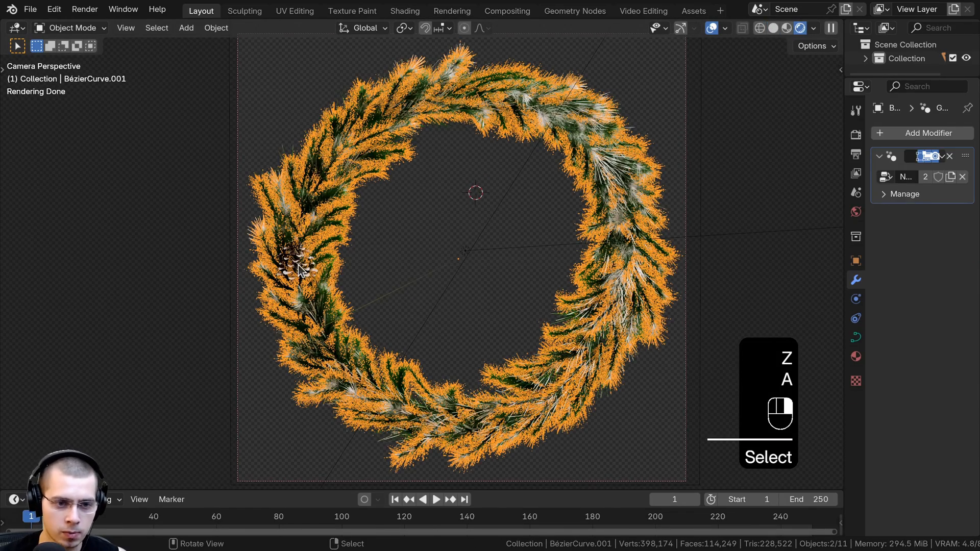
pyautogui.click(302, 266)
pyautogui.scroll(4, 481, 197)
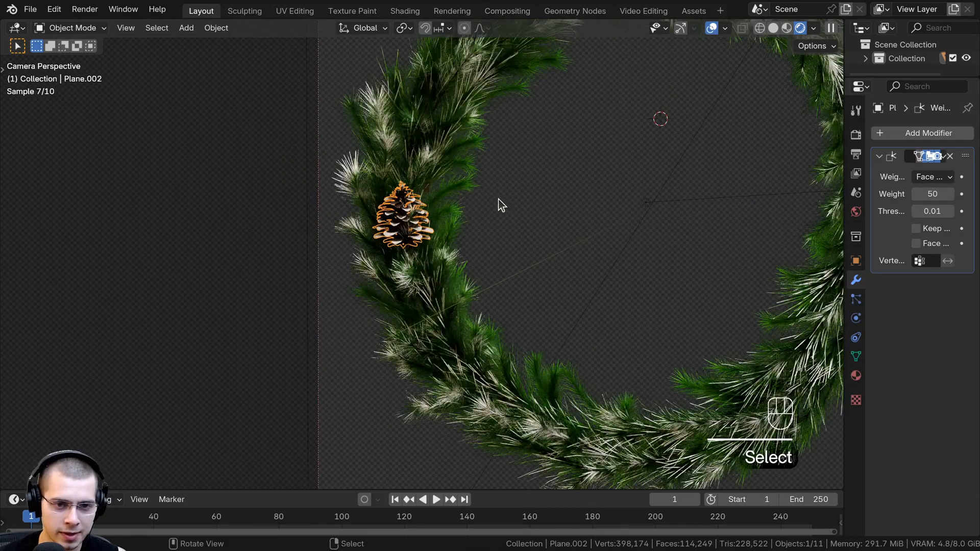
# Step: Rotate the pine cone copy to face the camera better, adjusting its scale and position on the branches
pyautogui.press('r')
pyautogui.click(521, 223)
pyautogui.press('r')
pyautogui.press('r')
pyautogui.click(516, 235)
pyautogui.press('s')
pyautogui.click(513, 247)
pyautogui.press('g')
pyautogui.click(512, 247)
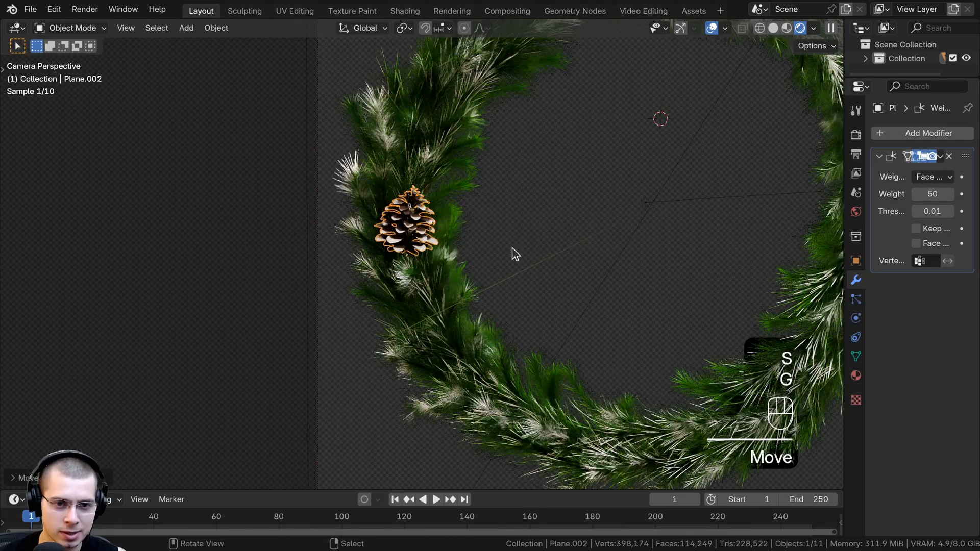
# Step: Duplicate the pine cone onto the wreath's upper-left section and rotate the copy freely for variation
pyautogui.press('a')
pyautogui.rightClick(416, 234)
pyautogui.rightClick(415, 234)
pyautogui.scroll(-2, 416, 234)
pyautogui.keyDown('shift'); pyautogui.moveTo(416, 234); pyautogui.dragTo(336, 370, button='middle'); pyautogui.keyUp('shift')
pyautogui.hotkey('shift', 'd')
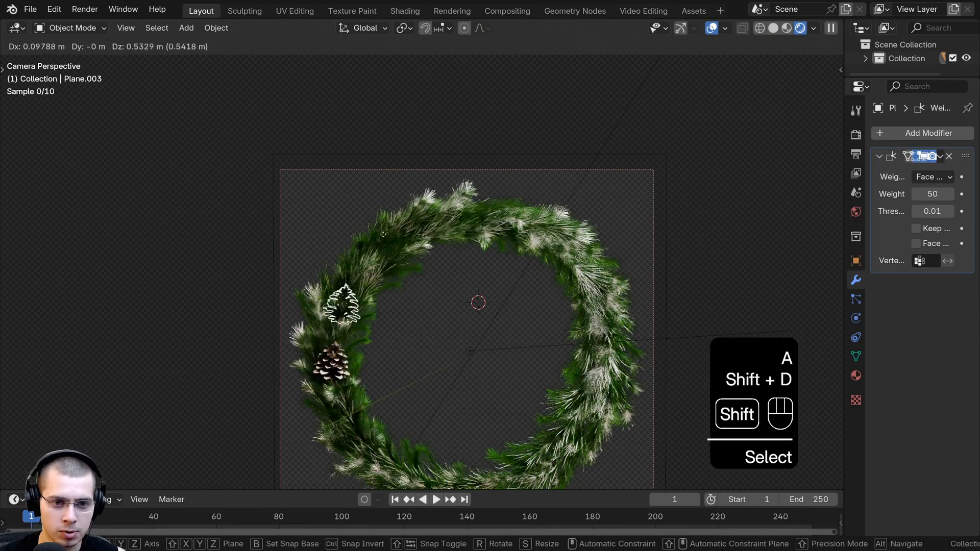
pyautogui.click(389, 236)
pyautogui.press('r')
pyautogui.press('r')
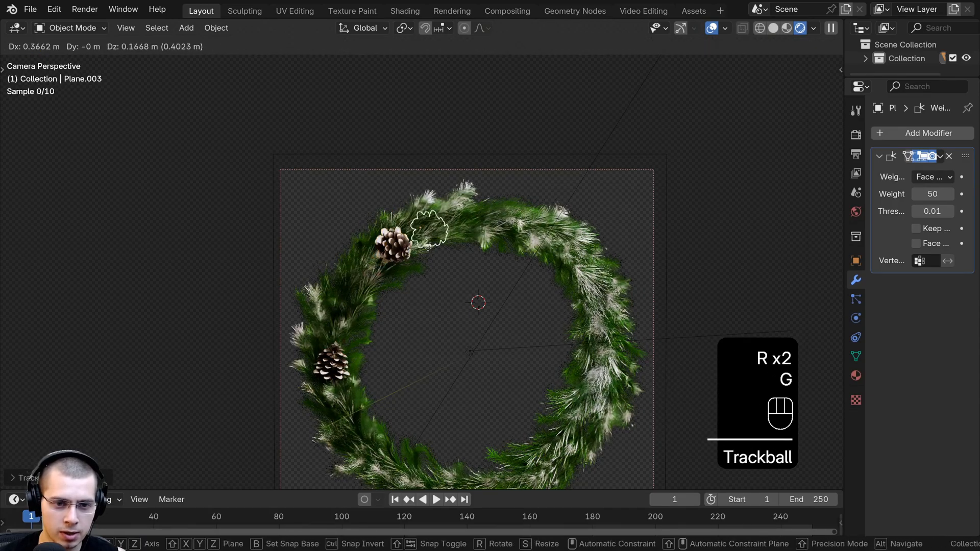
pyautogui.click(427, 249)
# Step: Switch to solid shading and seat the upper-left pine cone on the wreath's branches, adjusting its position from several angles
pyautogui.moveTo(428, 248); pyautogui.dragTo(449, 209, button='middle')
pyautogui.press('g')
pyautogui.click(375, 166)
pyautogui.keyDown('shift'); pyautogui.moveTo(375, 166); pyautogui.dragTo(382, 225, button='middle'); pyautogui.keyUp('shift')
pyautogui.moveTo(382, 225)
pyautogui.mouseDown(button='middle')
pyautogui.moveTo(403, 200)
pyautogui.moveTo(475, 226)
pyautogui.moveTo(562, 215)
pyautogui.mouseUp(button='middle')
pyautogui.scroll(1, 442, 206)
pyautogui.press('z')
pyautogui.moveTo(562, 214); pyautogui.dragTo(562, 198, button='middle')
pyautogui.press('g')
pyautogui.click(504, 215)
pyautogui.moveTo(505, 214); pyautogui.dragTo(449, 250, button='middle')
pyautogui.press('g')
pyautogui.click(560, 251)
pyautogui.press('g')
pyautogui.click(442, 245)
# Step: Duplicate the upper pine cone down to the wreath's lower-left section and rotate the copy
pyautogui.scroll(-3, 441, 240)
pyautogui.scroll(4, 440, 196)
pyautogui.hotkey('shift', 'd')
pyautogui.click(440, 373)
pyautogui.keyDown('shift'); pyautogui.moveTo(440, 373); pyautogui.dragTo(490, 363, button='middle'); pyautogui.keyUp('shift')
pyautogui.press('r')
pyautogui.click(235, 272)
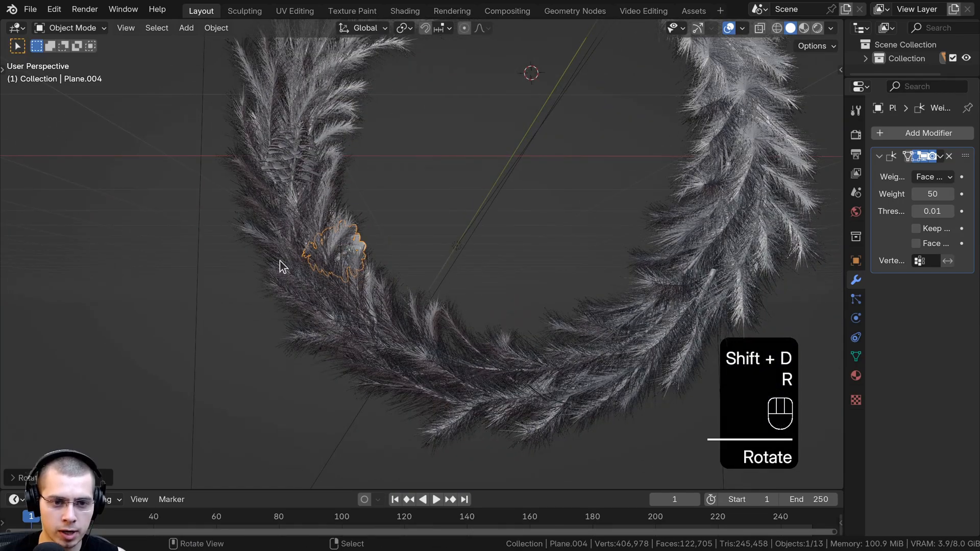
pyautogui.press('r')
pyautogui.press('r')
# Step: Settle the lower-left pine cone into the branches by adjusting its position and rotation from different angles
pyautogui.press('g')
pyautogui.click(435, 382)
pyautogui.press('g')
pyautogui.click(581, 428)
pyautogui.moveTo(434, 382); pyautogui.dragTo(485, 353, button='middle')
pyautogui.press('g')
pyautogui.click(474, 399)
pyautogui.press('r')
pyautogui.click(515, 325)
pyautogui.press('g')
pyautogui.click(531, 312)
# Step: Duplicate the lower-left pine cone to the bottom section of the wreath and rotate the copy freely
pyautogui.scroll(-3, 533, 310)
pyautogui.moveTo(533, 310); pyautogui.dragTo(372, 351, button='middle')
pyautogui.hotkey('shift', 'd')
pyautogui.click(449, 351)
pyautogui.press('r')
pyautogui.click(443, 297)
pyautogui.press('r')
pyautogui.press('r')
pyautogui.click(428, 292)
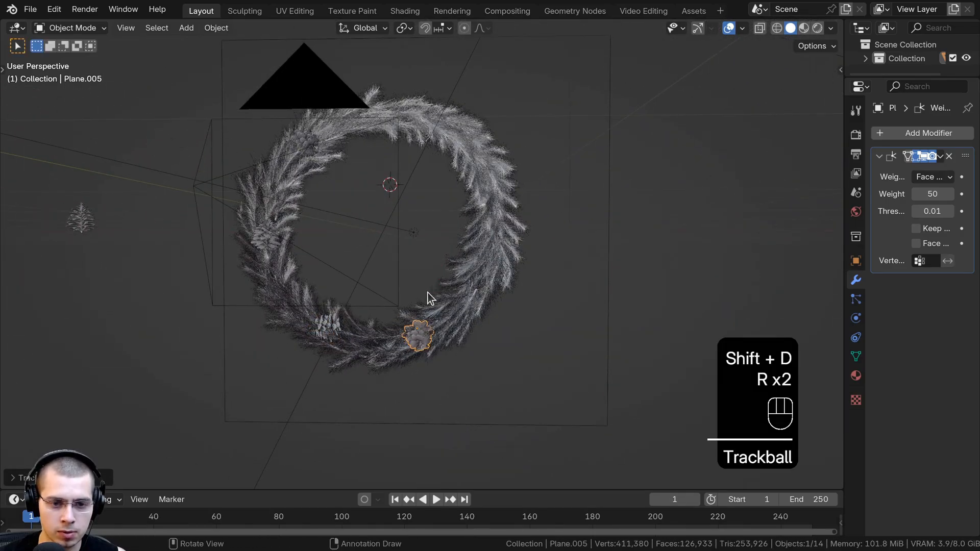
# Step: Move and rotate the bottom pine cone so it rests on the front of the branches
pyautogui.moveTo(428, 292); pyautogui.dragTo(400, 306, button='middle')
pyautogui.press('g')
pyautogui.click(422, 302)
pyautogui.press('r')
pyautogui.click(460, 278)
pyautogui.moveTo(459, 278); pyautogui.dragTo(551, 242, button='middle')
pyautogui.scroll(3, 553, 241)
pyautogui.press('g')
pyautogui.click(538, 250)
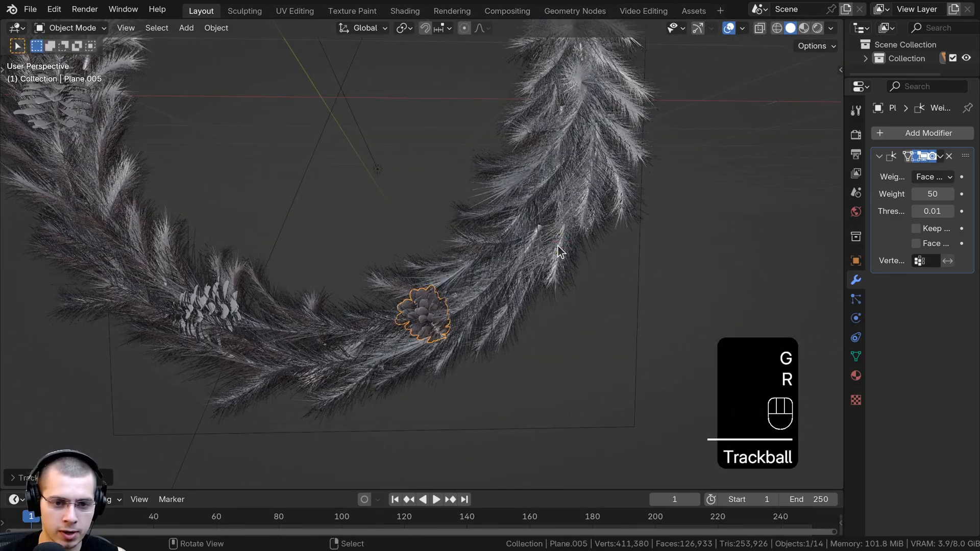
# Step: Fine-tune the size and position of the bottom pine cone
pyautogui.press('KP_Decimal')
pyautogui.scroll(-3, 538, 250)
pyautogui.press('s')
pyautogui.press('g')
pyautogui.click(502, 263)
pyautogui.scroll(-4, 475, 297)
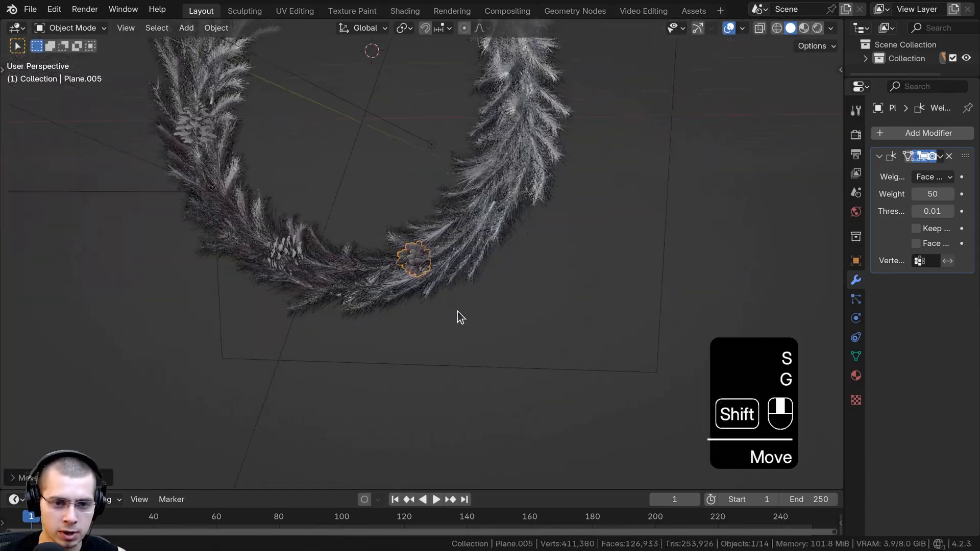
# Step: Duplicate the bottom pine cone to the wreath's lower-right section, then scale, rotate and seat the copy on the branches
pyautogui.keyDown('shift'); pyautogui.moveTo(457, 312); pyautogui.dragTo(436, 366, button='middle'); pyautogui.keyUp('shift')
pyautogui.hotkey('shift', 'd')
pyautogui.click(545, 242)
pyautogui.press('s')
pyautogui.click(563, 240)
pyautogui.press('g')
pyautogui.moveTo(458, 262); pyautogui.dragTo(512, 172, button='middle')
pyautogui.press('r')
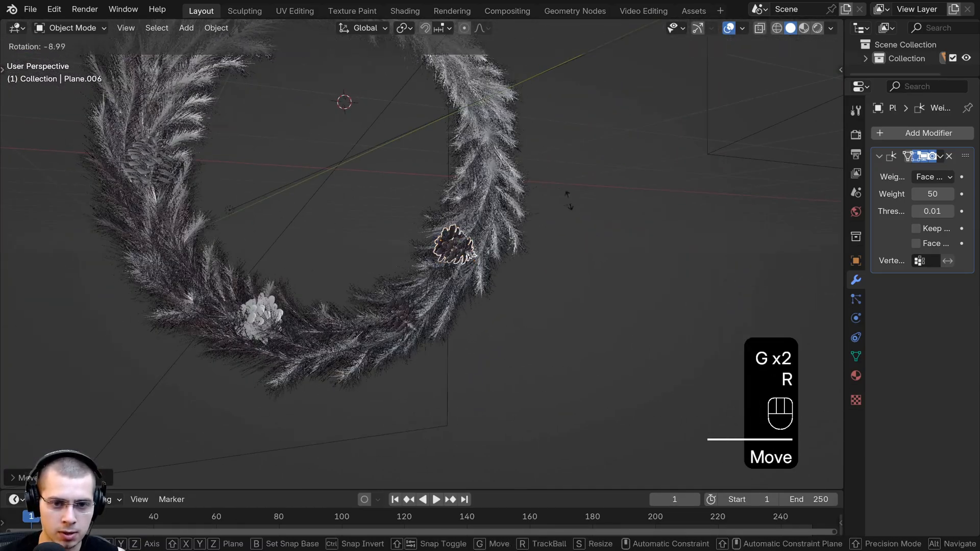
pyautogui.press('r')
pyautogui.press('g')
pyautogui.click(476, 235)
# Step: Duplicate the lower-right pine cone higher up the wreath's right side and adjust the copy's rotation and position
pyautogui.hotkey('shift', 'd')
pyautogui.press('r')
pyautogui.press('r')
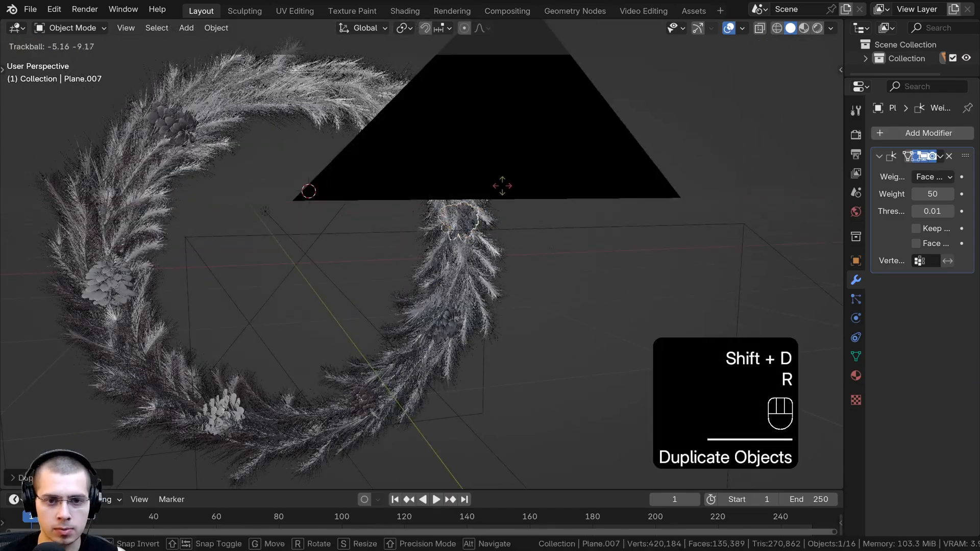
pyautogui.click(497, 187)
pyautogui.moveTo(482, 189); pyautogui.dragTo(562, 258, button='middle')
pyautogui.press('g')
pyautogui.click(568, 245)
pyautogui.press('r')
pyautogui.click(557, 217)
pyautogui.moveTo(557, 217); pyautogui.dragTo(405, 148, button='middle')
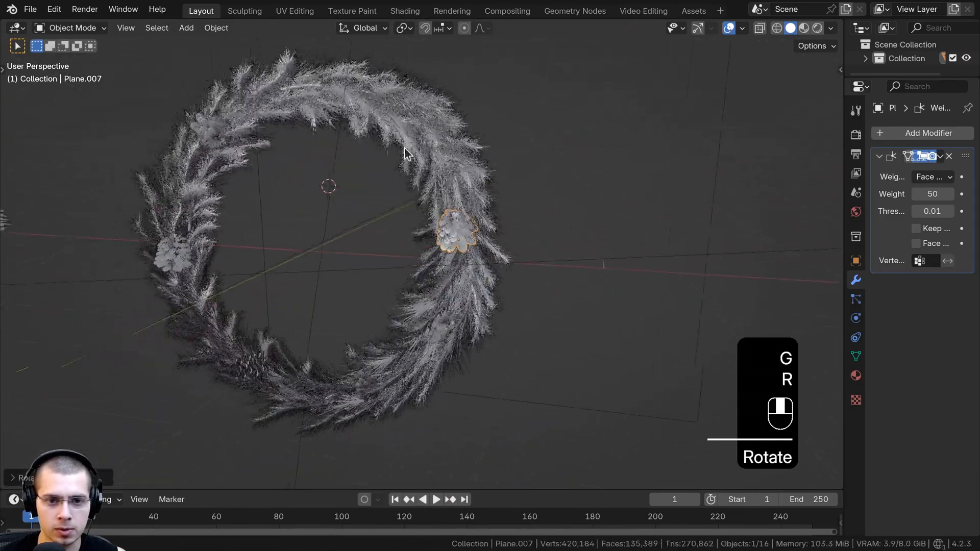
# Step: Refine the rotation and position of the pine cone on the wreath's right side so it sits in the branches
pyautogui.press('r')
pyautogui.press('r')
pyautogui.press('g')
pyautogui.click(368, 175)
pyautogui.keyDown('shift'); pyautogui.moveTo(368, 175); pyautogui.dragTo(519, 324, button='middle'); pyautogui.keyUp('shift')
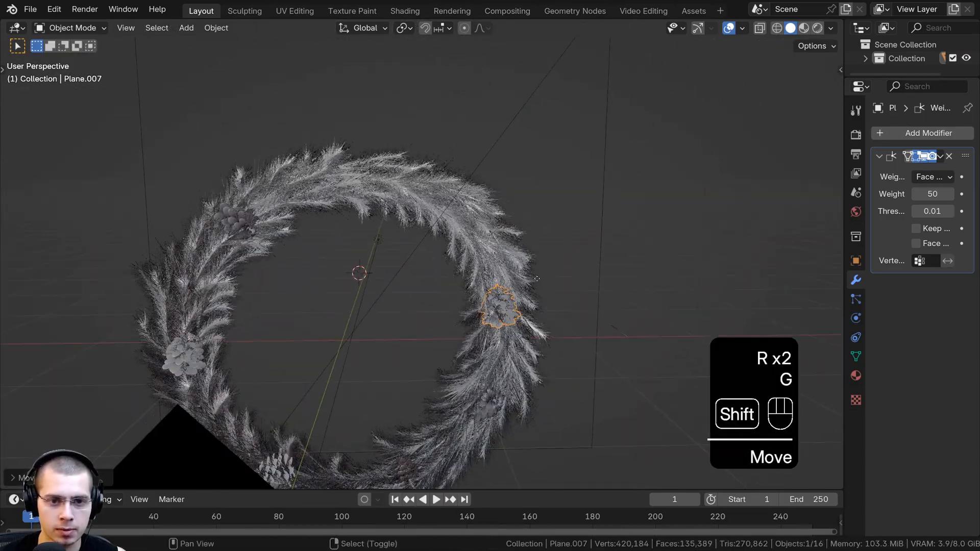
# Step: Duplicate the right-side pine cone to the wreath's upper-right section and give the copy a different rotation
pyautogui.hotkey('shift', 'd')
pyautogui.click(480, 203)
pyautogui.press('r')
pyautogui.click(483, 196)
pyautogui.press('g')
pyautogui.moveTo(483, 195); pyautogui.dragTo(439, 227, button='middle')
pyautogui.click(593, 285)
# Step: Rotate the upper-right pine cone freely and seat it on the front of the branches, checking its depth from several angles
pyautogui.press('r')
pyautogui.press('r')
pyautogui.click(409, 261)
pyautogui.moveTo(407, 263); pyautogui.dragTo(350, 326, button='middle')
pyautogui.press('g')
pyautogui.click(392, 260)
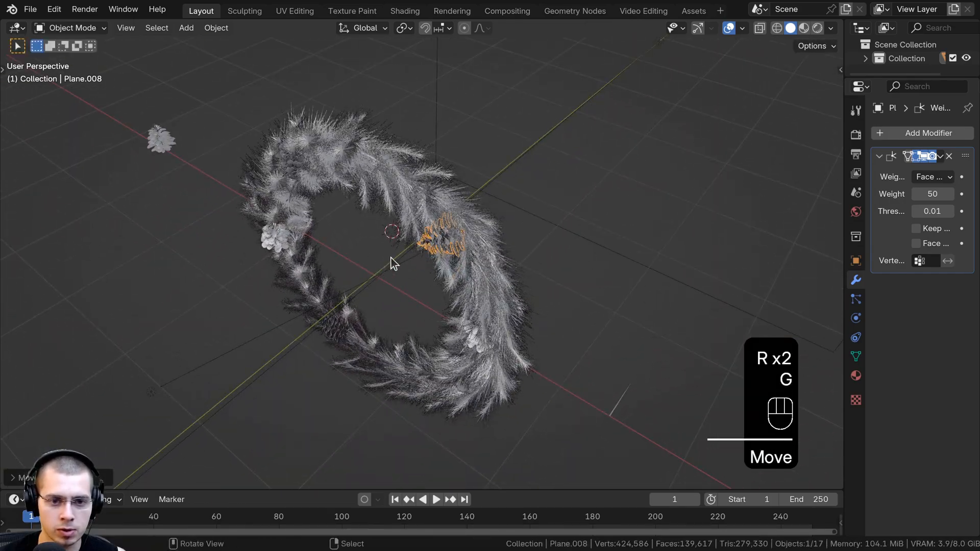
pyautogui.press('g')
pyautogui.click(415, 243)
pyautogui.moveTo(415, 244); pyautogui.dragTo(523, 160, button='middle')
pyautogui.press('g')
pyautogui.click(522, 157)
pyautogui.press('g')
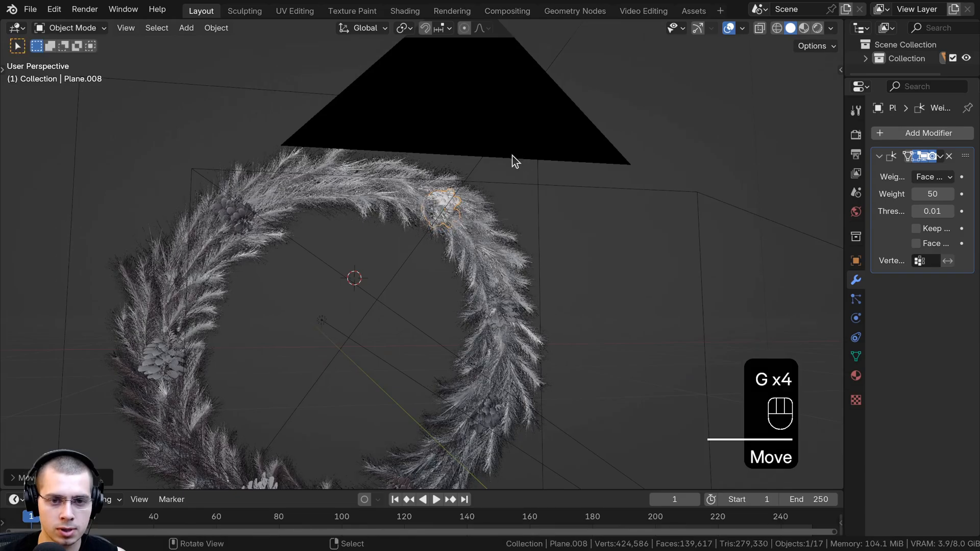
pyautogui.click(478, 234)
# Step: Deselect everything and preview the wreath through the camera in Rendered shading
pyautogui.press('a')
pyautogui.press('KP_0')
pyautogui.keyDown('shift'); pyautogui.click(468, 269); pyautogui.keyUp('shift')
pyautogui.press('z')
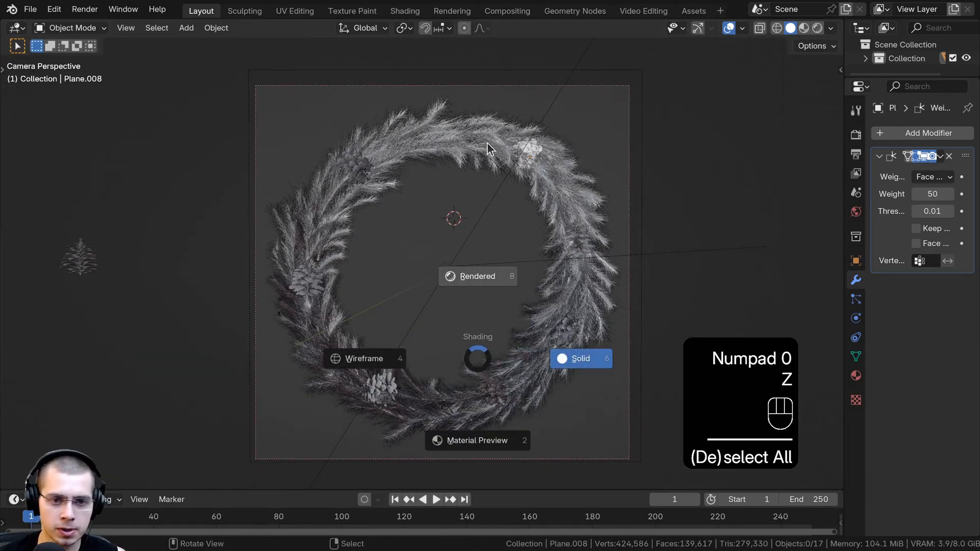
pyautogui.click(485, 136)
pyautogui.press('z')
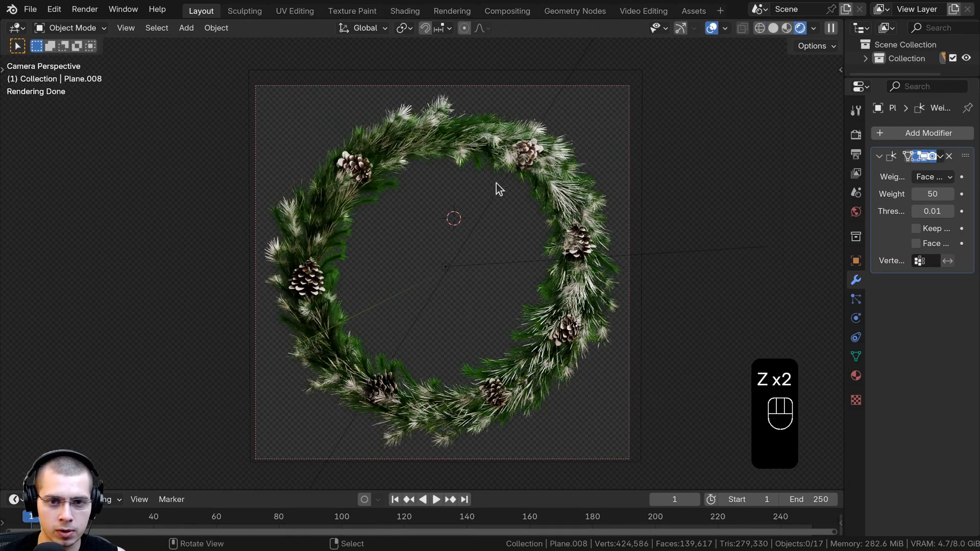
# Step: Adjust the positions of the upper-right, right-side and bottom pine cones to even out their spacing around the wreath
pyautogui.click(545, 151)
pyautogui.press('g')
pyautogui.click(550, 150)
pyautogui.hotkey('ctrl', 'z')
pyautogui.hotkey('ctrl', 'z')
pyautogui.keyDown('ctrl'); pyautogui.scroll(-1, 529, 186); pyautogui.keyUp('ctrl')
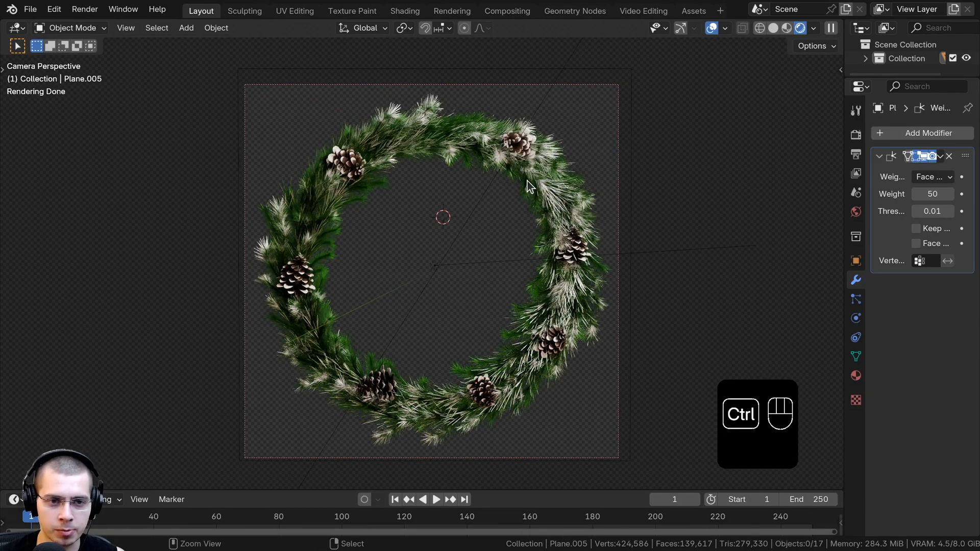